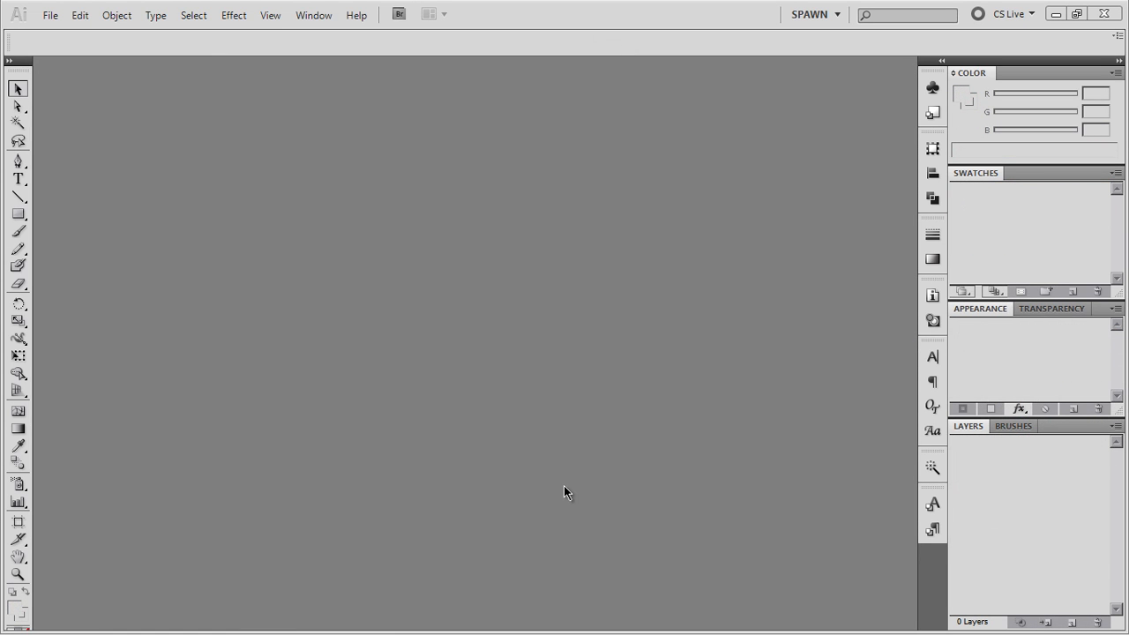
Create a new 800 x 800 px RGB document named "flaming ball" with 300 ppi raster effects
left_click(51, 17)
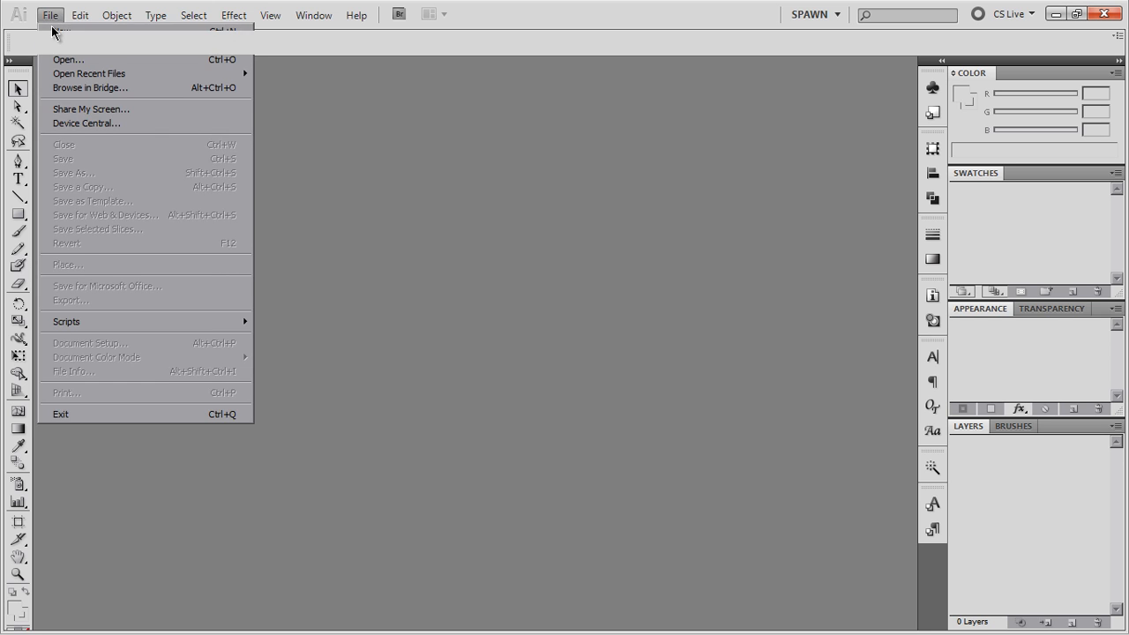
left_click(51, 26)
left_click_drag(395, 124, 500, 131)
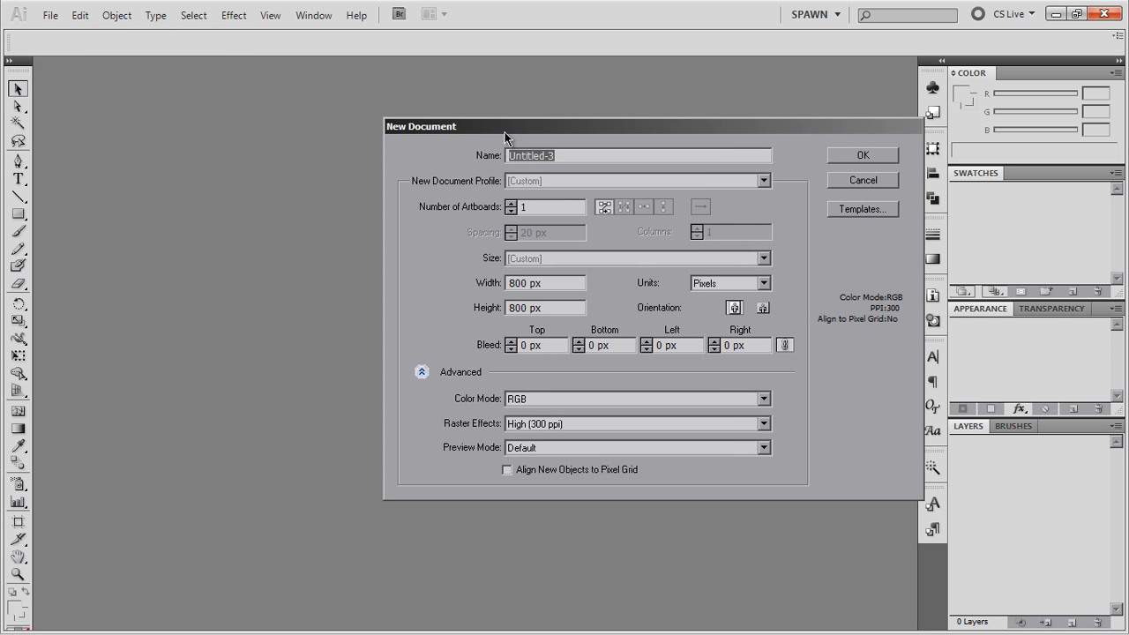
type("flaming ball")
left_click_drag(504, 138, 379, 134)
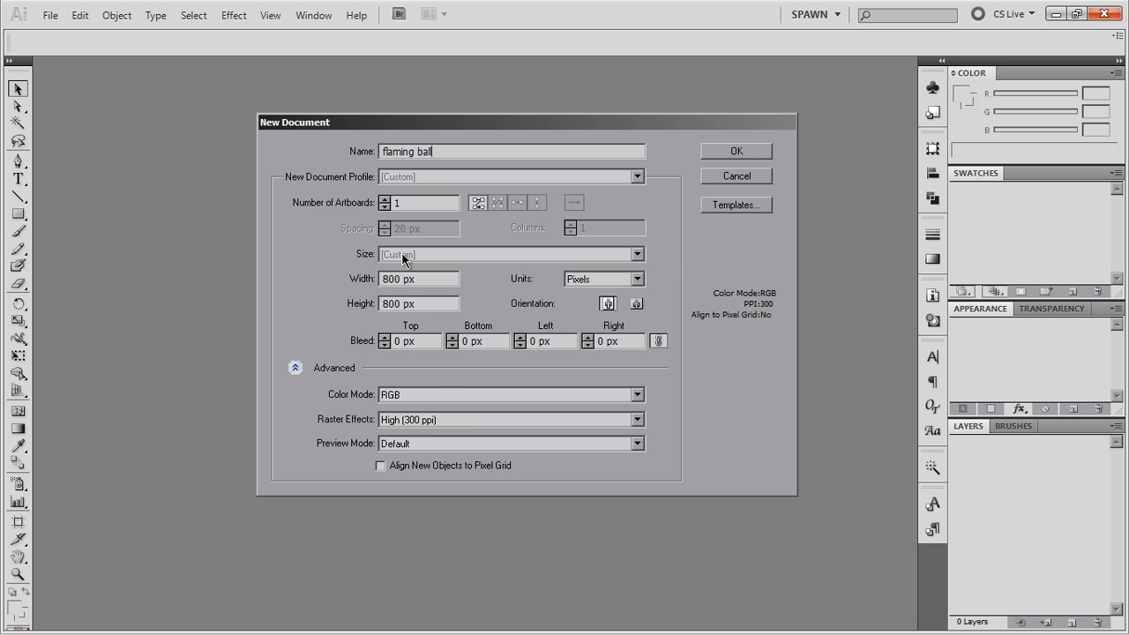
left_click(421, 423)
left_click(420, 423)
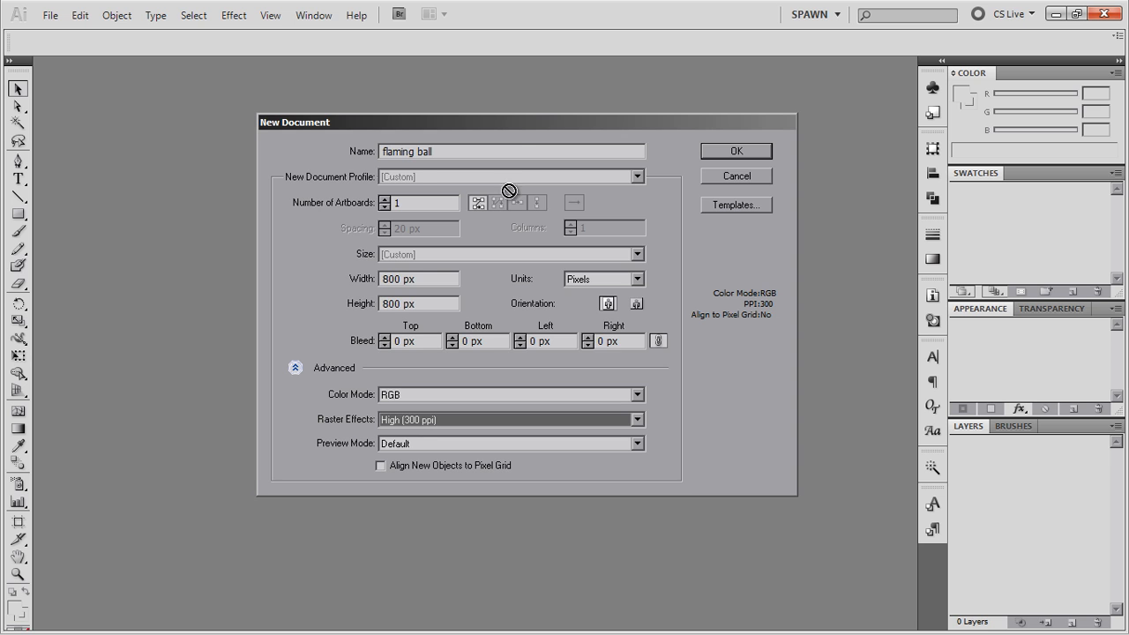
left_click_drag(512, 126, 467, 113)
left_click(697, 144)
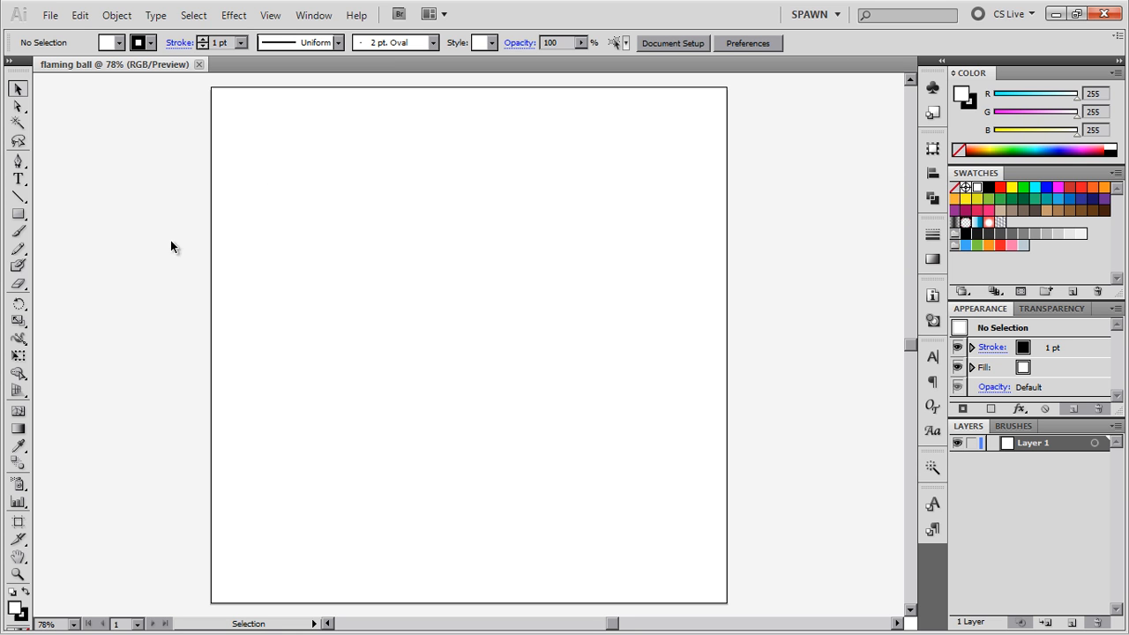
Show the rulers and place one vertical and one horizontal guide across the artboard
key("a")
key("ctrl+r")
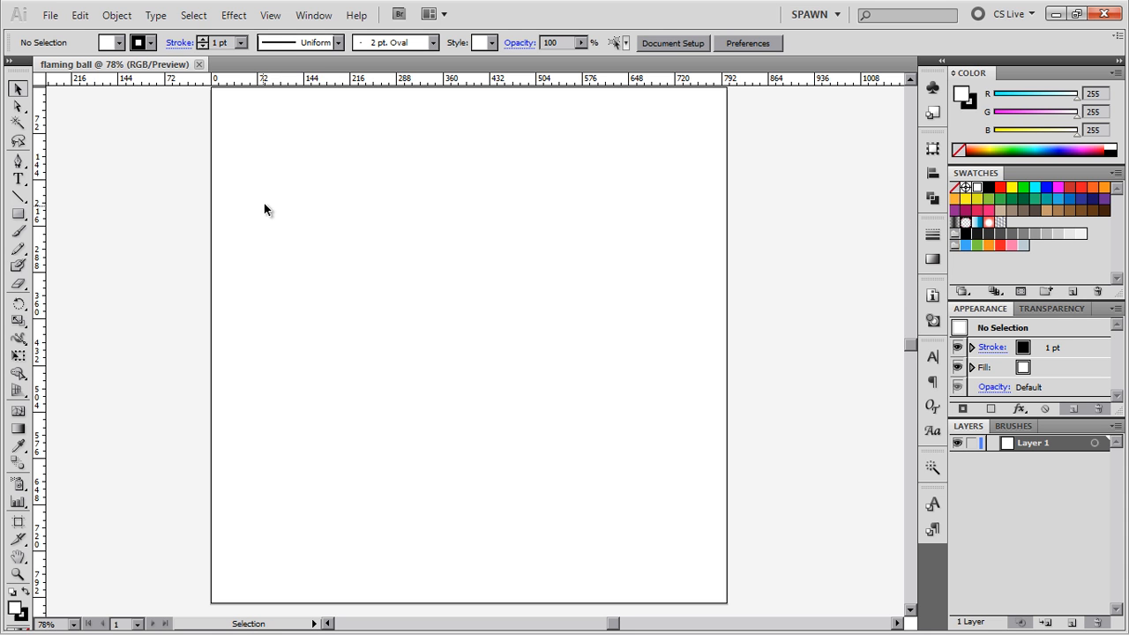
left_click_drag(39, 172, 521, 212)
left_click_drag(568, 83, 571, 261)
Unlock the two guides, center both horizontally and vertically on the artboard, and lock them again
left_click_drag(426, 184, 615, 350)
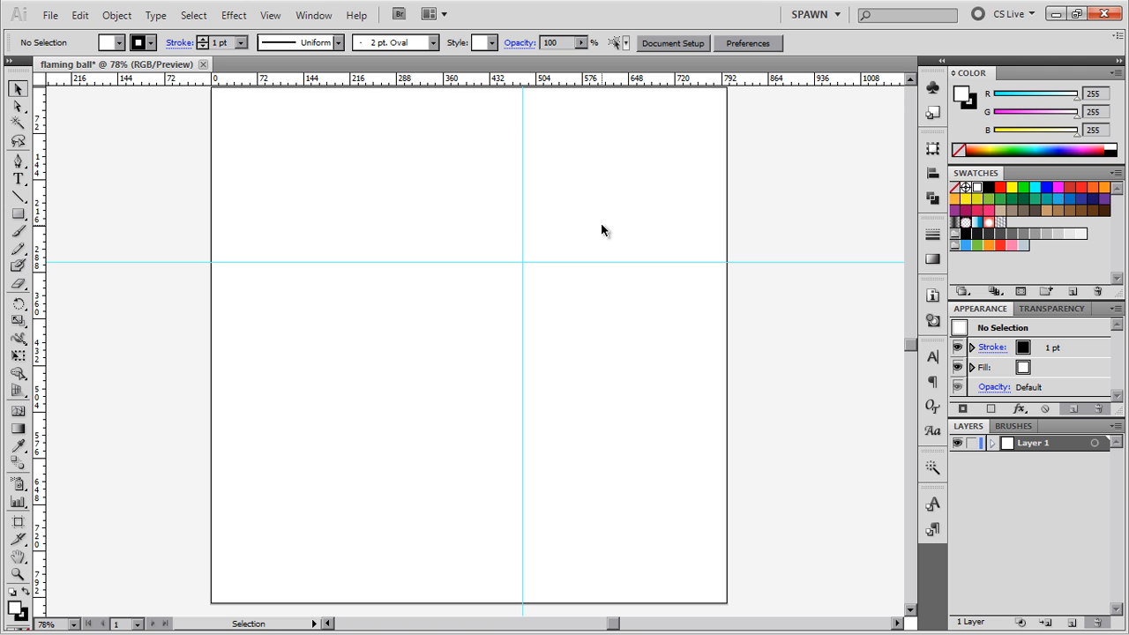
key("ctrl+alt")
left_click_drag(589, 224, 459, 333)
left_click(694, 42)
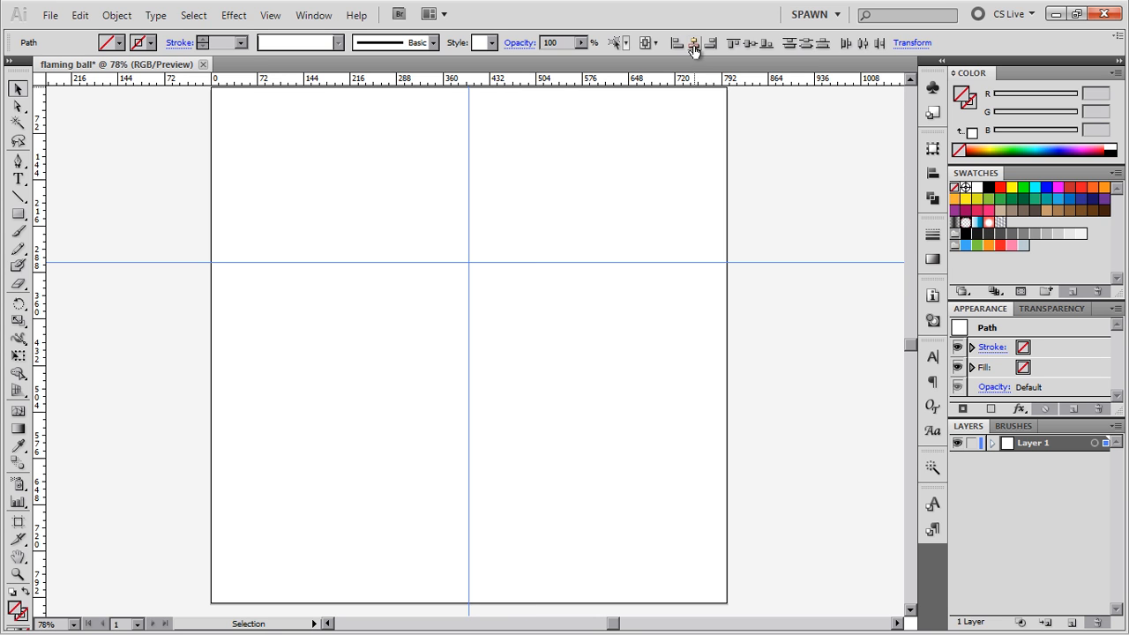
left_click(750, 43)
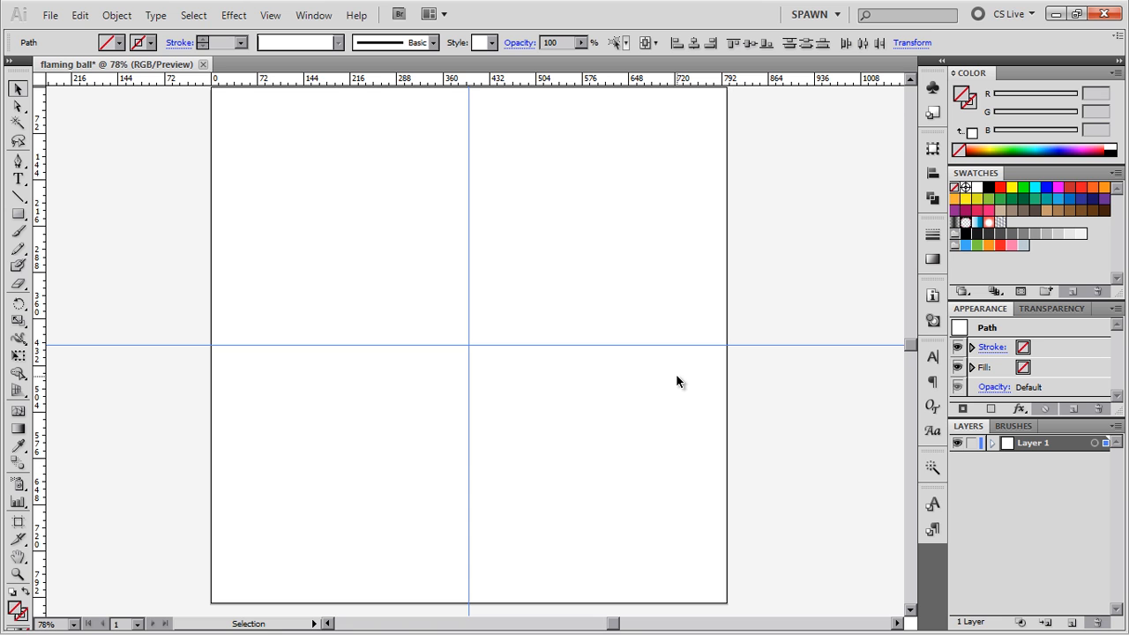
key("a")
key("alt")
left_click(676, 377)
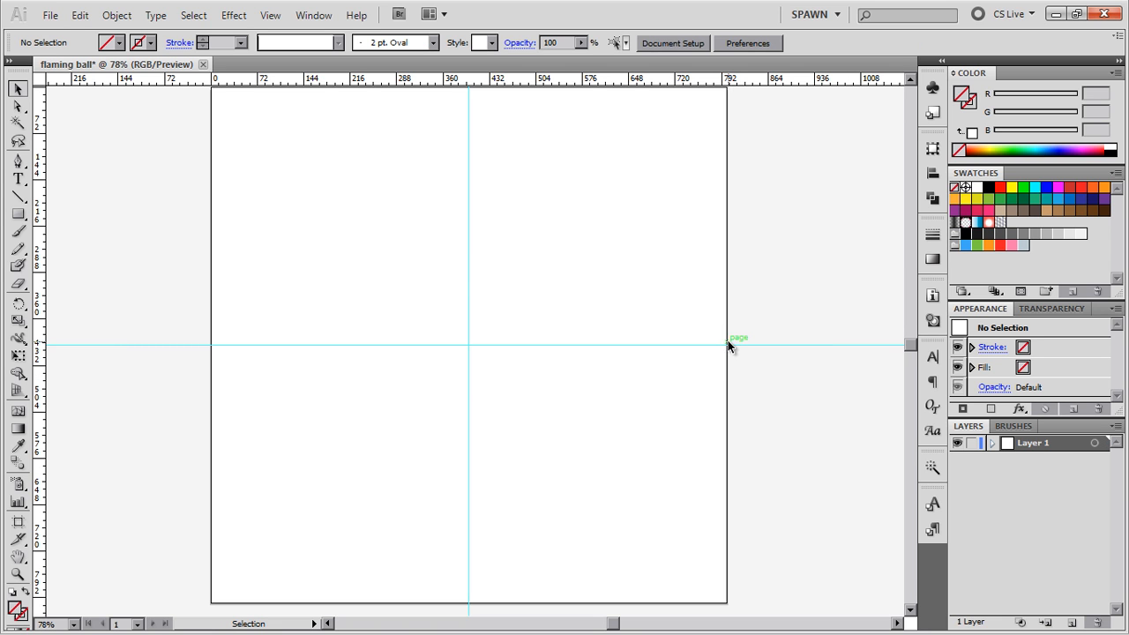
Rename Layer 1 as "guides"
double_click(1036, 448)
left_click_drag(540, 253, 770, 175)
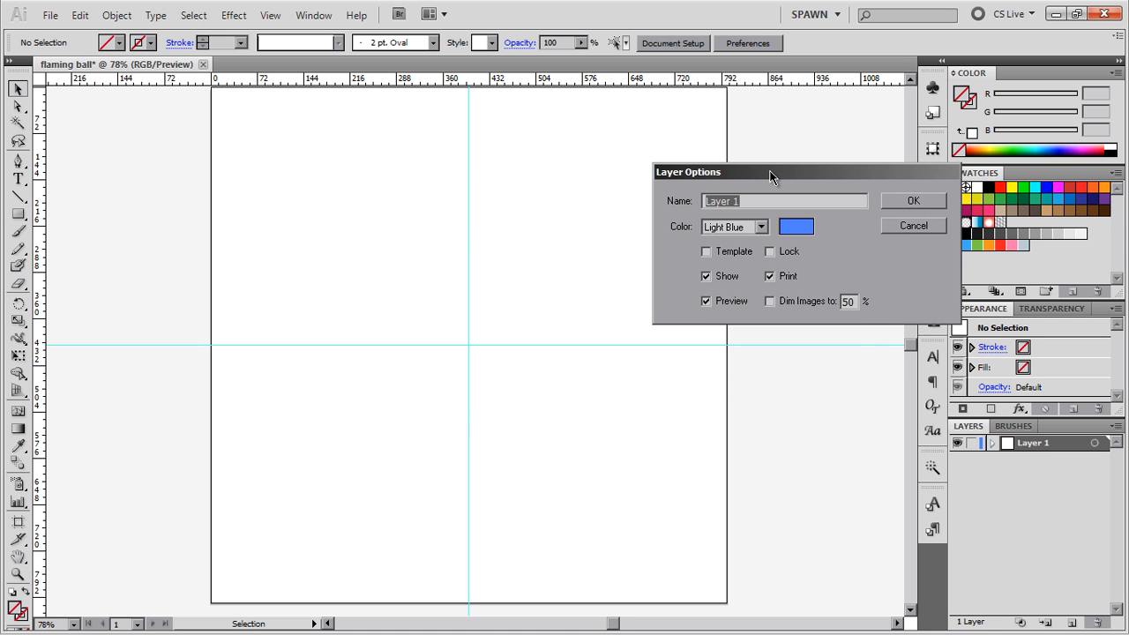
type("gru")
key("Return")
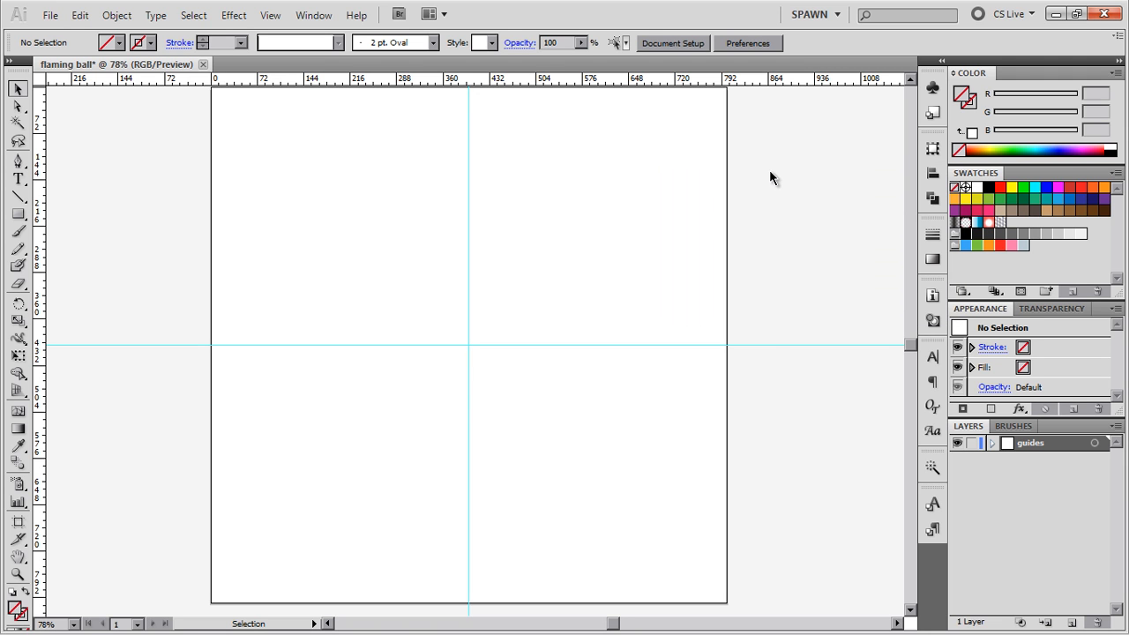
Add a new layer above the guides layer and name it "bg"
left_click(1071, 621)
double_click(1039, 445)
type("b")
key("Return")
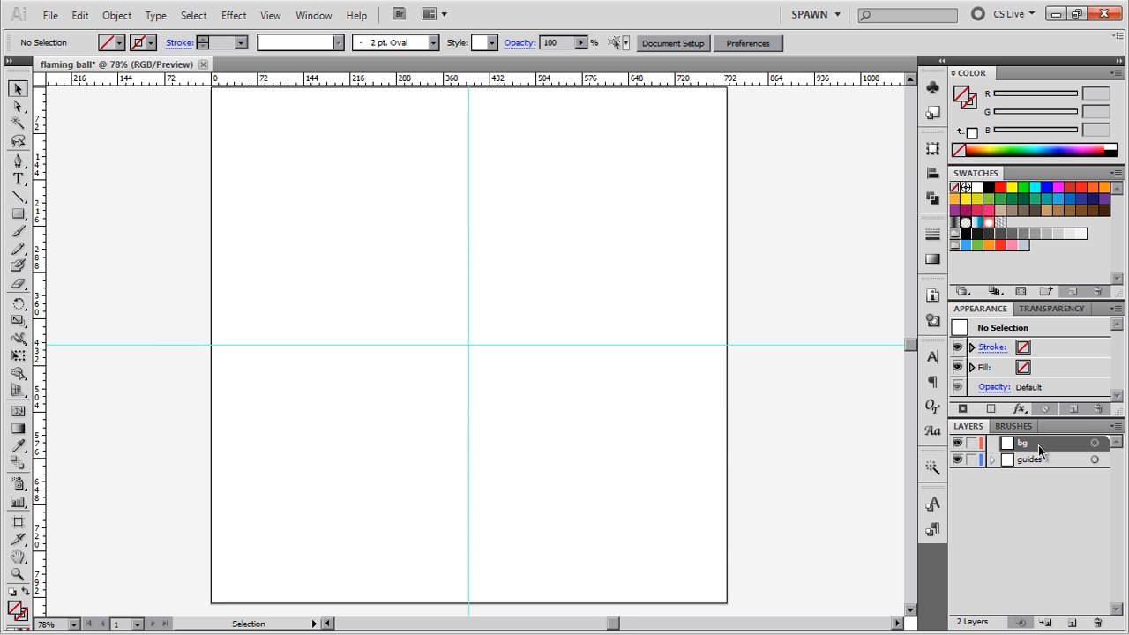
Draw an 800 px square on the bg layer that covers the whole artboard
left_click(18, 214)
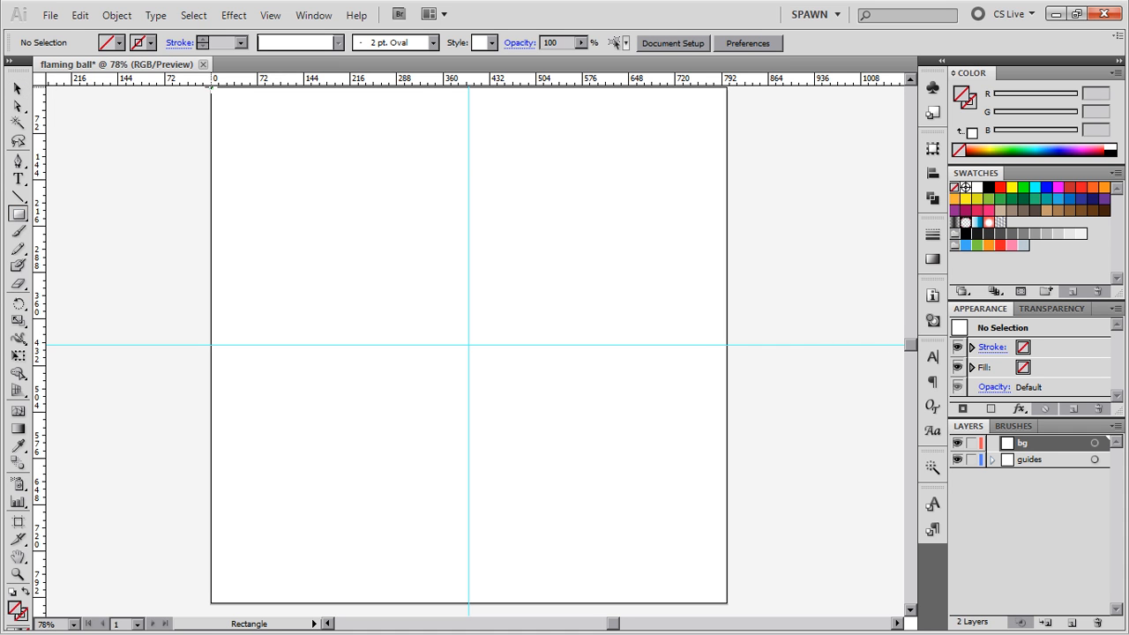
left_click_drag(213, 86, 727, 603)
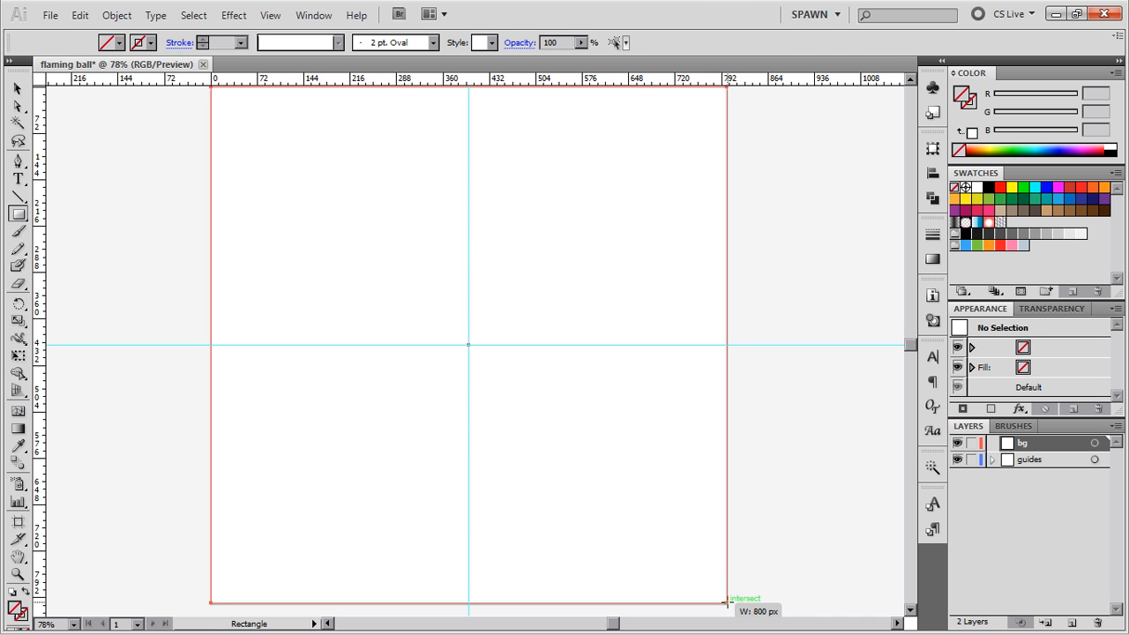
left_click(18, 88)
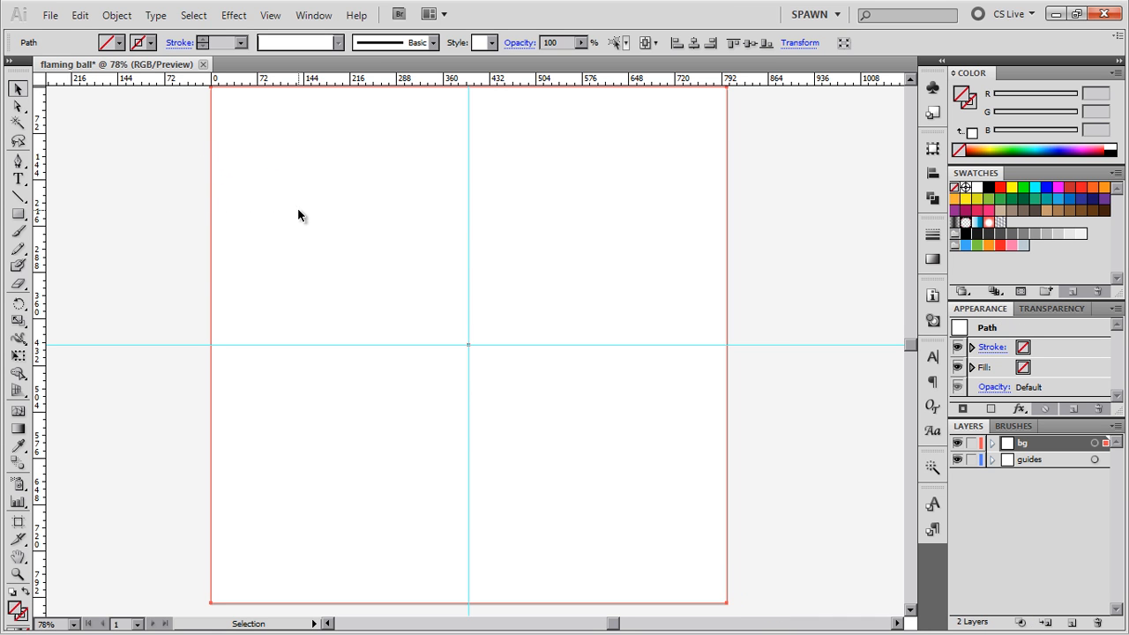
Fill the background square with a linear gradient and replace its white stop with a copy of the black stop
left_click(932, 259)
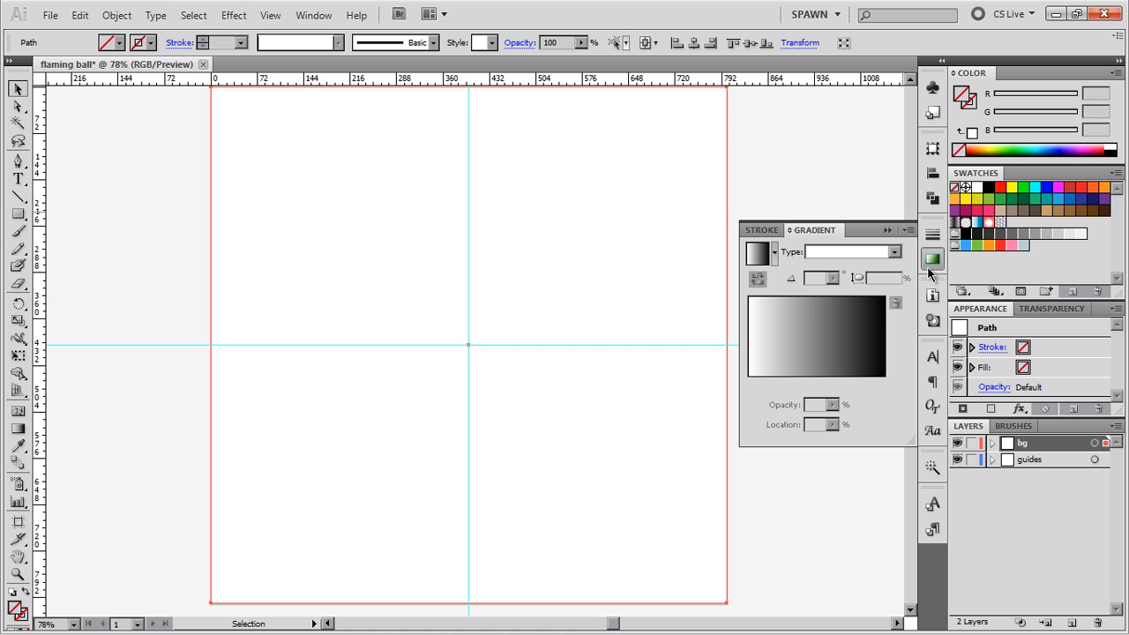
left_click(834, 328)
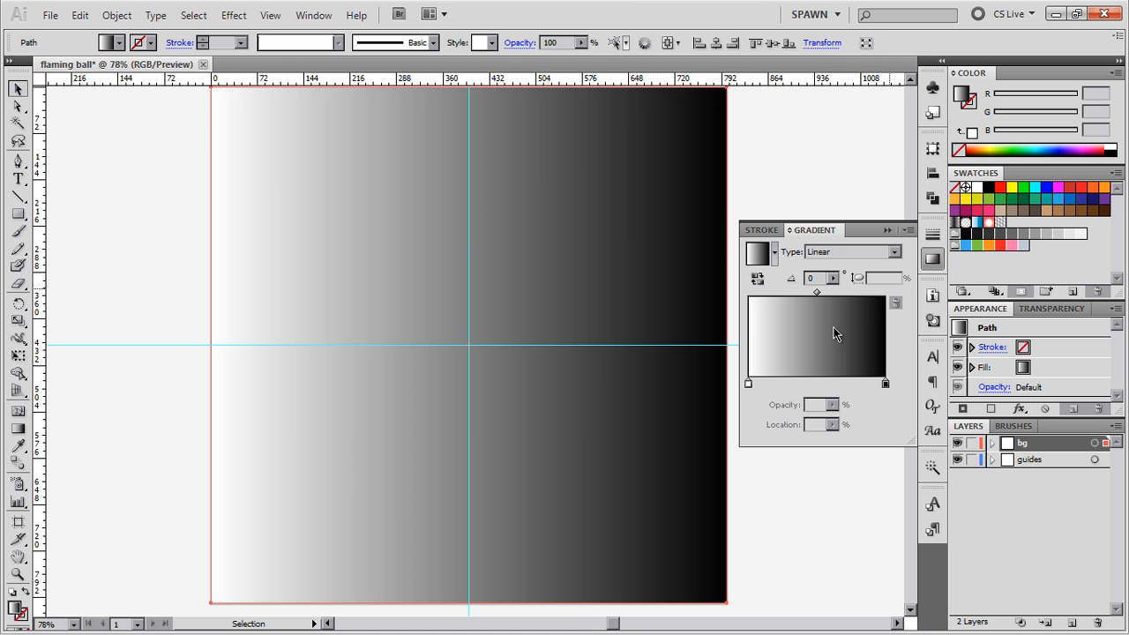
left_click(885, 385)
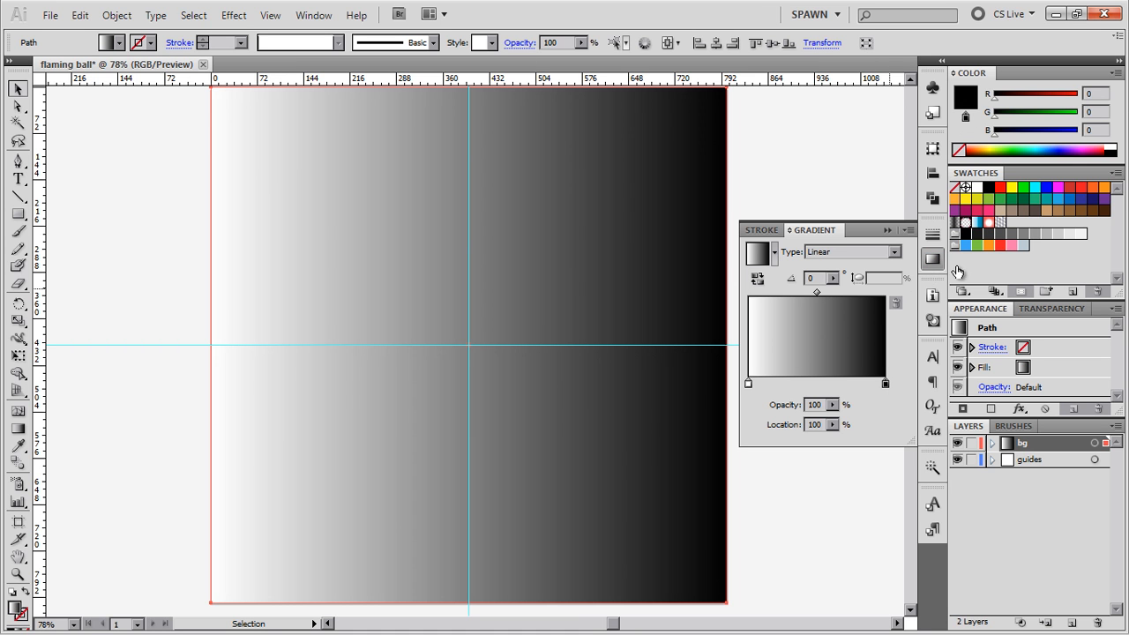
left_click_drag(885, 384, 748, 386, "alt")
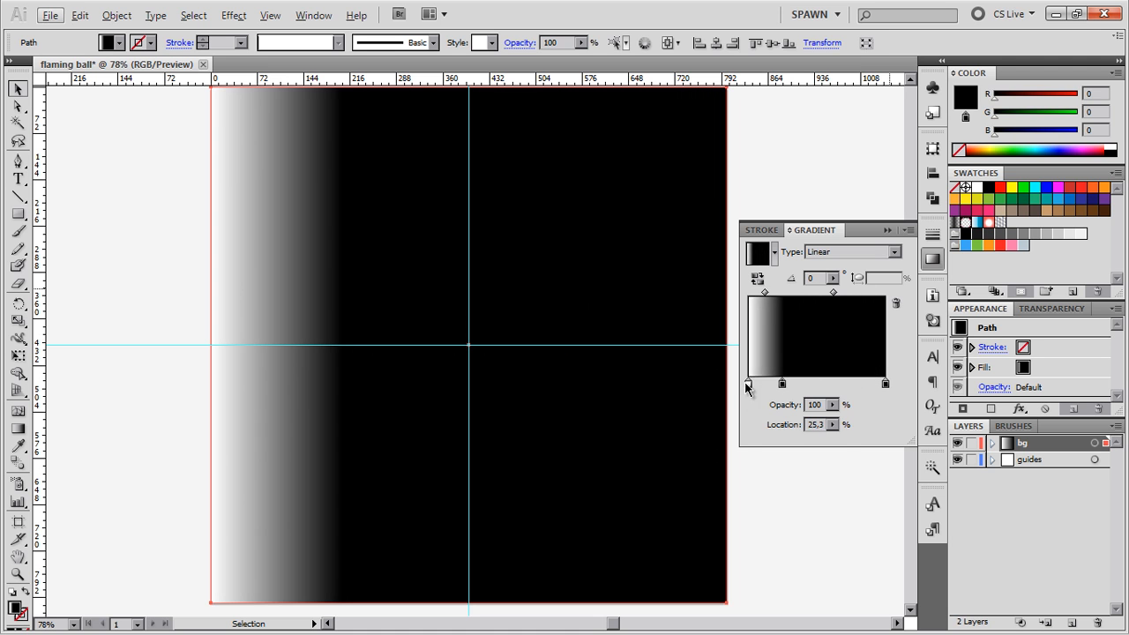
Switch the color model to HSB, raise the starting stop's brightness to 21.18%, and make the gradient radial
left_click(1116, 73)
left_click(1019, 132)
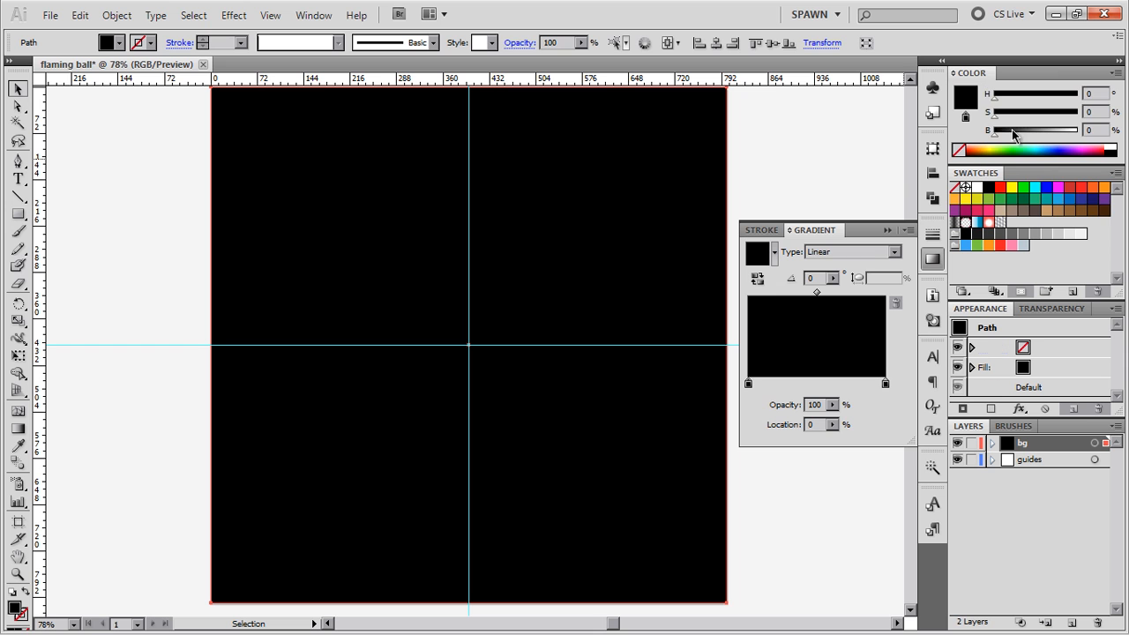
left_click_drag(995, 132, 1011, 134)
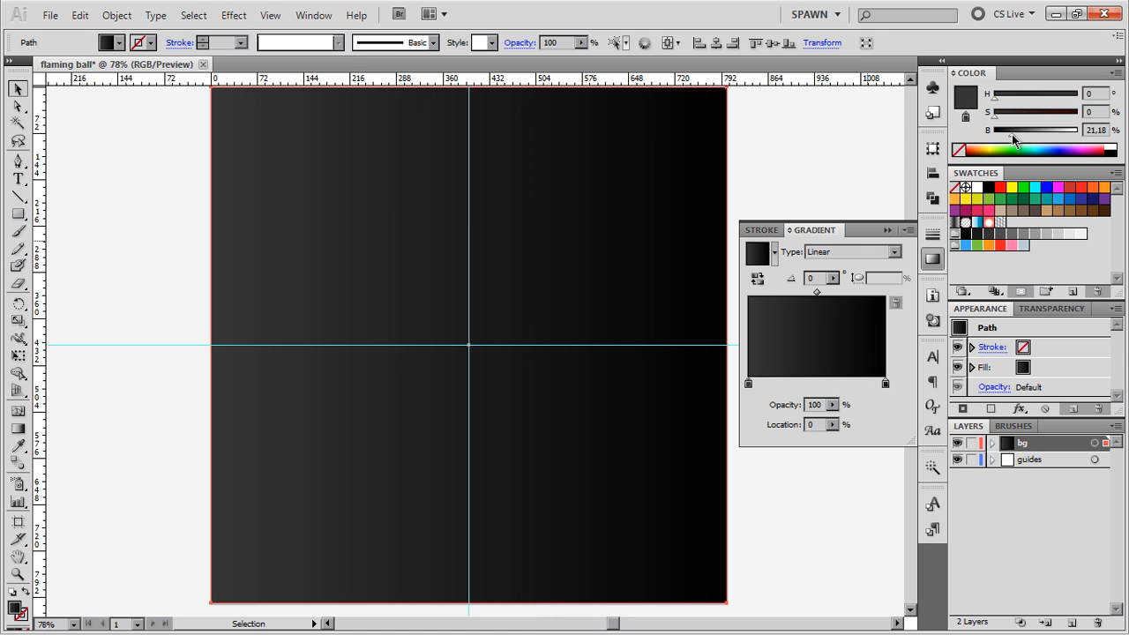
left_click(833, 253)
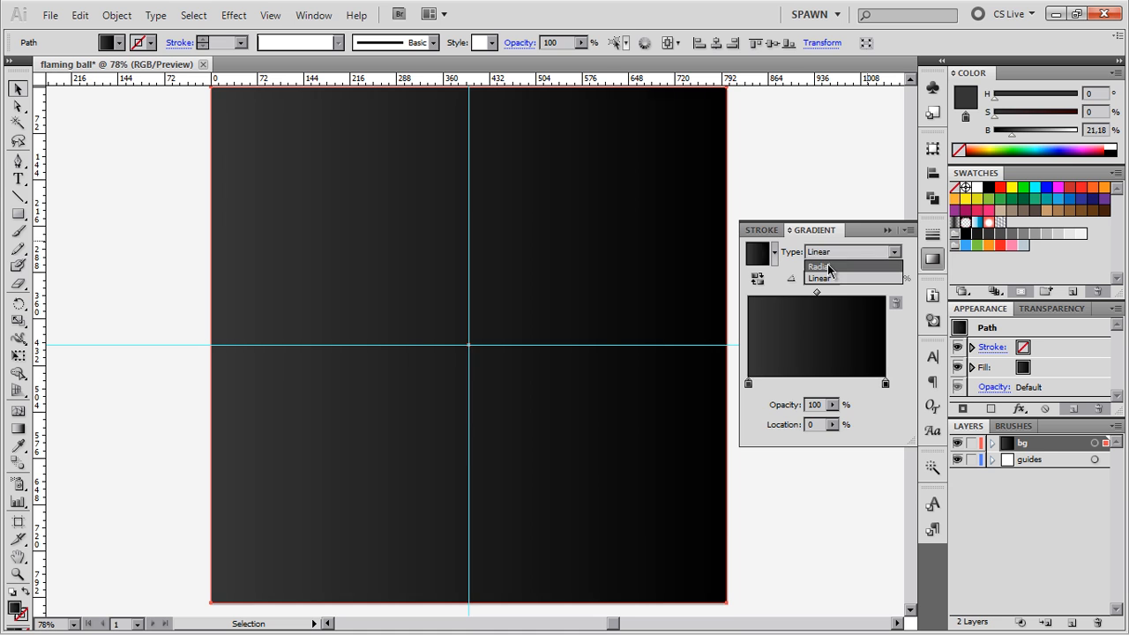
left_click(829, 272)
Move the radial gradient's center up along the vertical guide and widen its radius beyond the artboard's side edges
left_click(637, 285)
key("g")
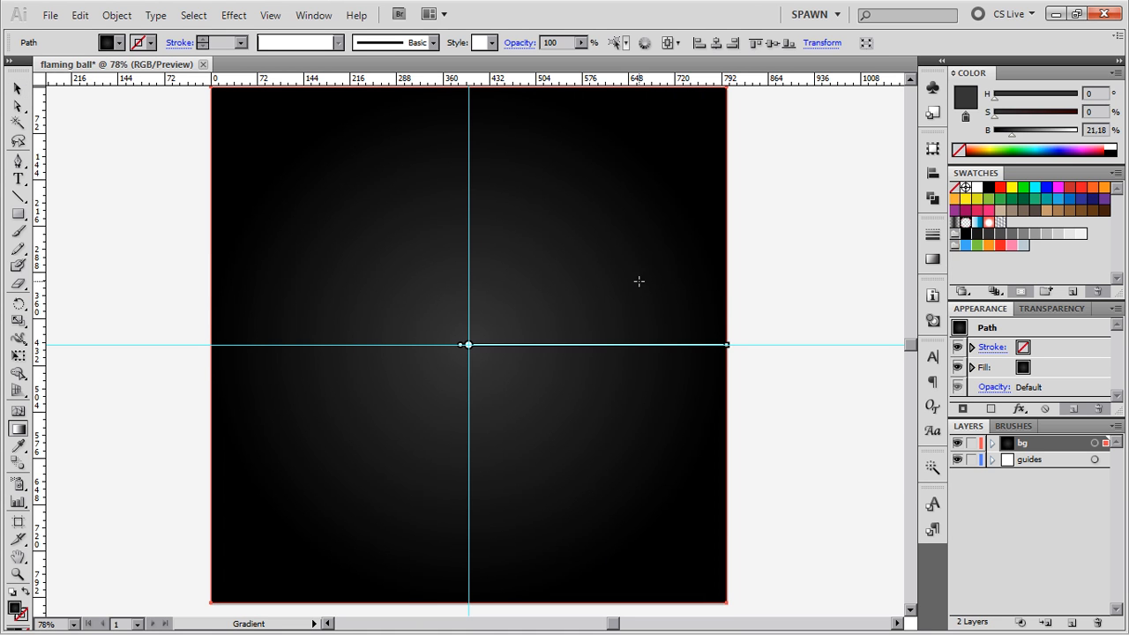
left_click_drag(476, 250, 478, 274)
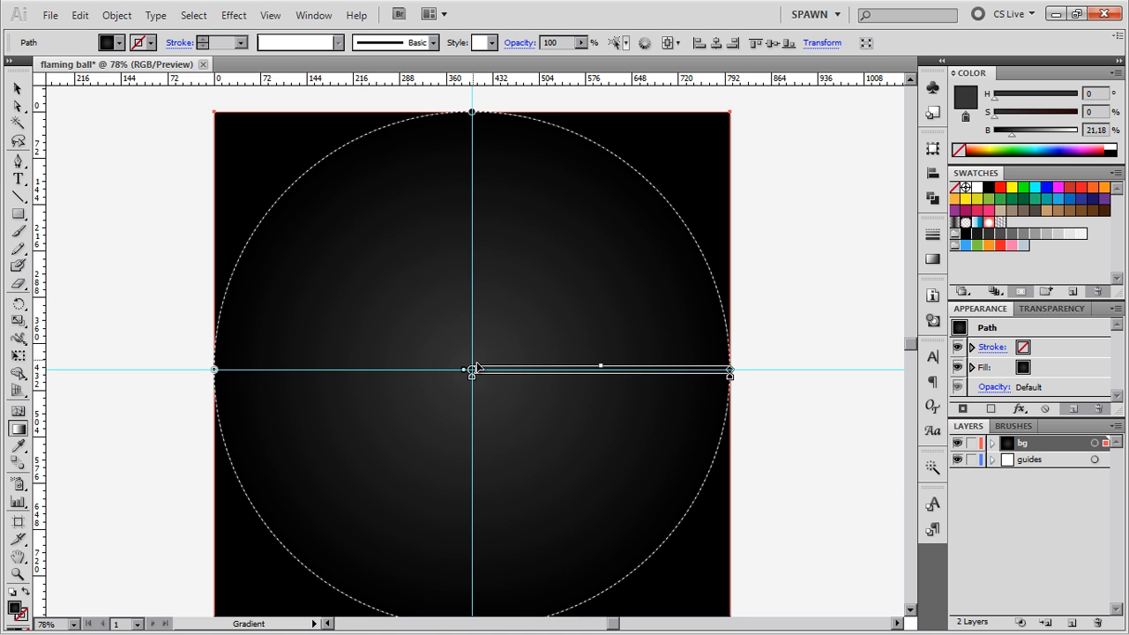
left_click_drag(474, 370, 473, 261)
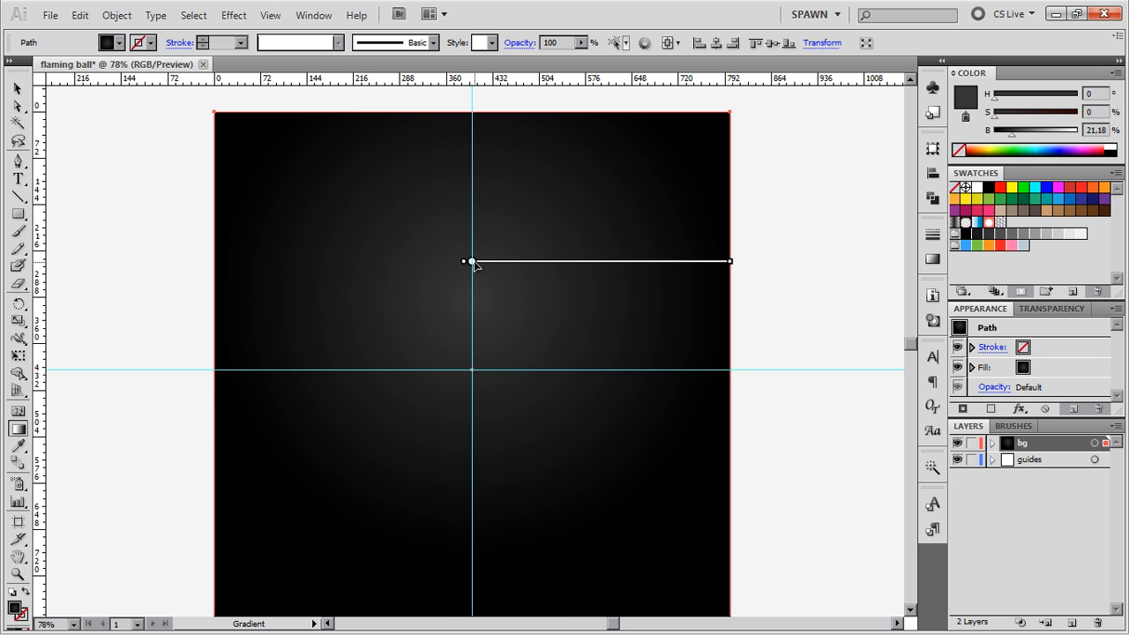
left_click_drag(734, 264, 789, 261)
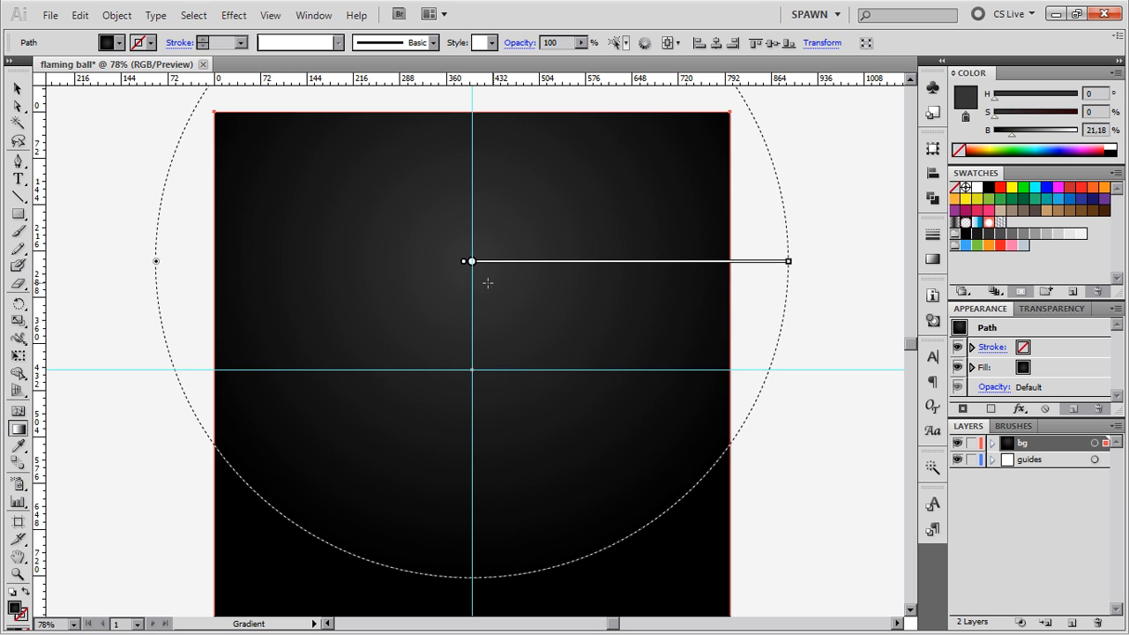
left_click_drag(468, 261, 472, 237)
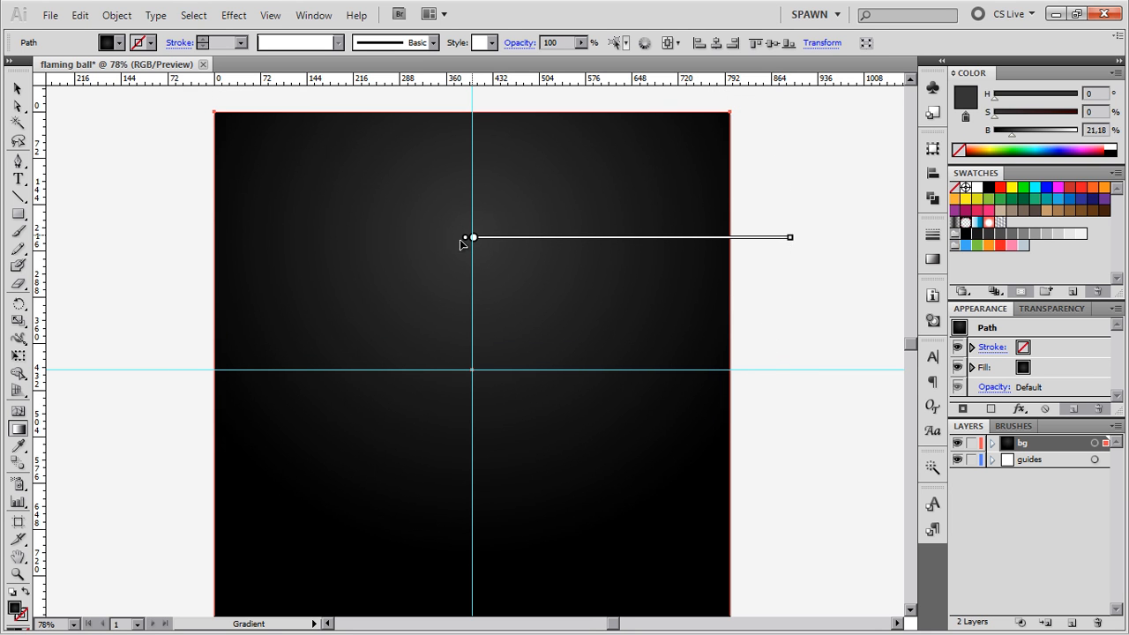
left_click(16, 89)
left_click(110, 204)
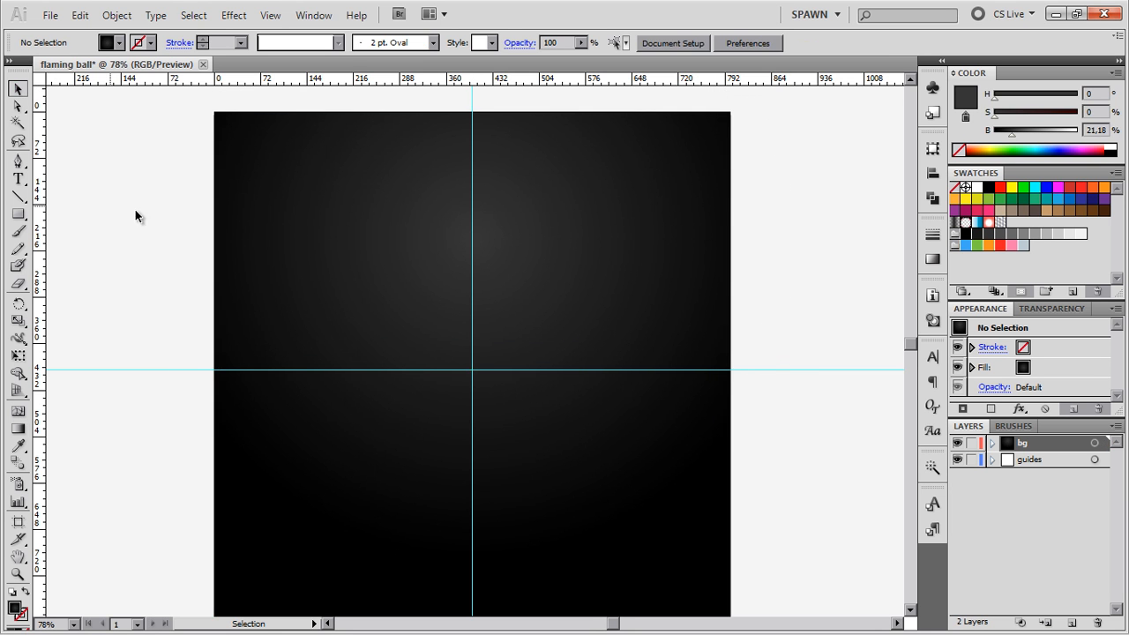
Select the background square again, shift its gradient center slightly higher, and deselect it
scroll(356, 251, "down", 1)
mouse_move(543, 260)
left_mouse_down()
mouse_move(549, 289)
mouse_move(567, 280)
mouse_move(519, 300)
left_mouse_up()
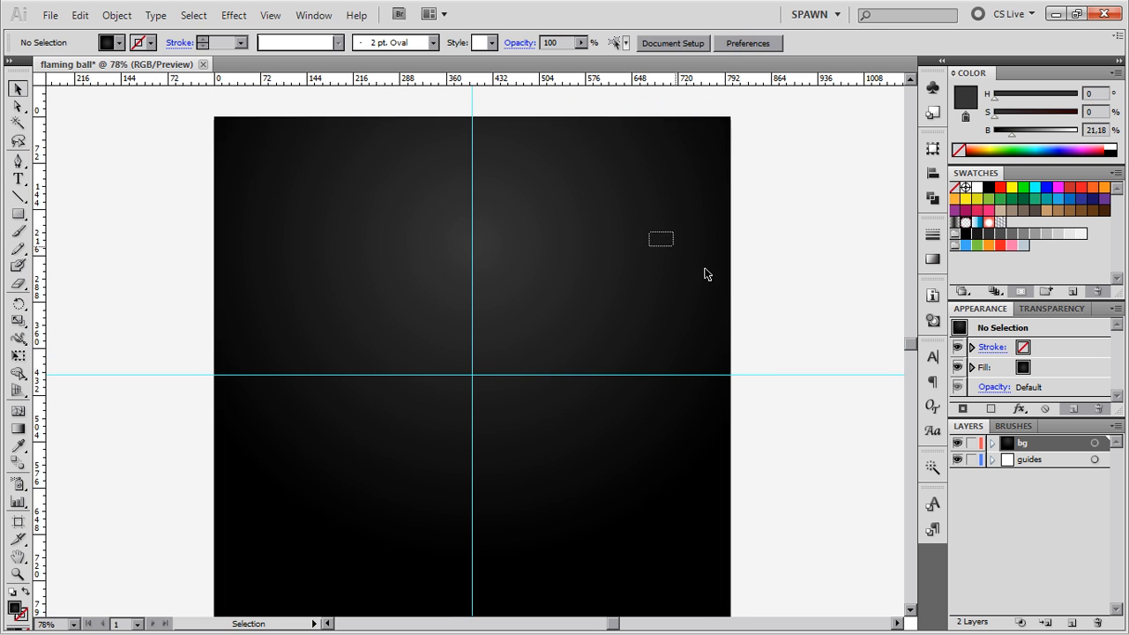
left_click(705, 272)
key("g")
left_click_drag(473, 242, 474, 226)
left_click(17, 89)
left_click_drag(281, 241, 279, 231)
key("ctrl+shift+a")
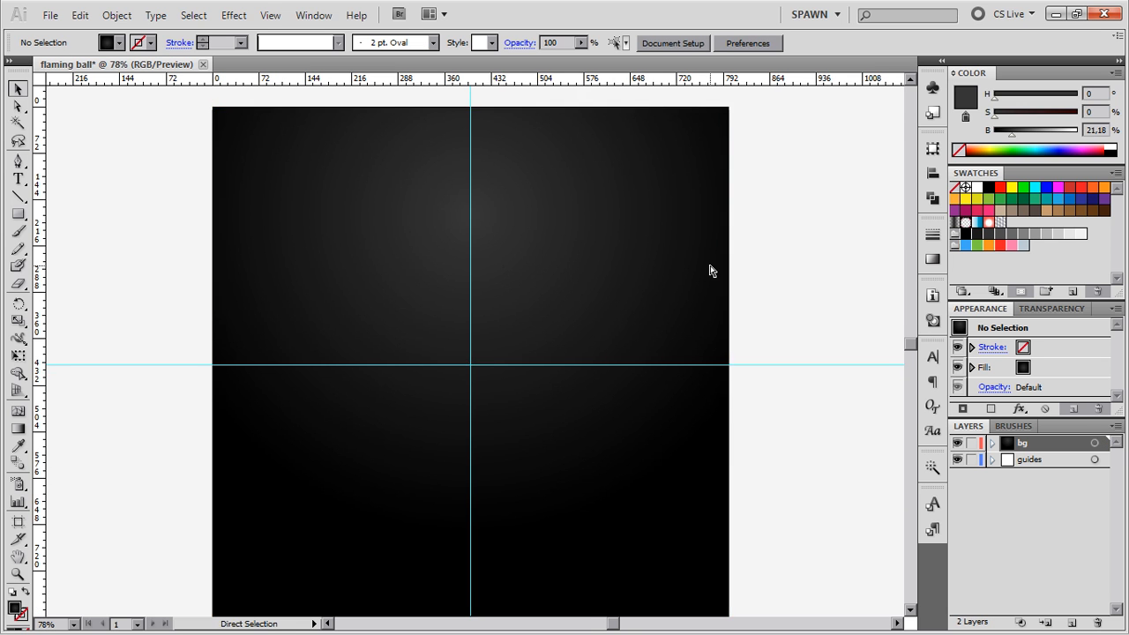
Add a new layer above bg and name it "ball"
key("ctrl+1")
key("ctrl+minus")
key("ctrl+minus")
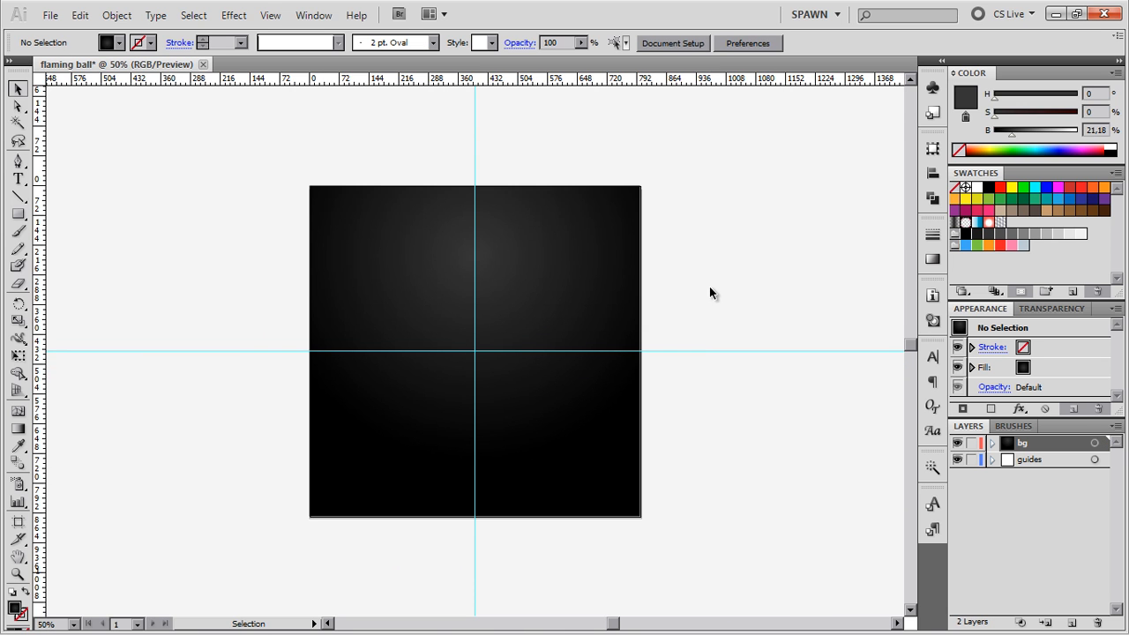
left_click(1072, 622)
double_click(1036, 446)
type("ball")
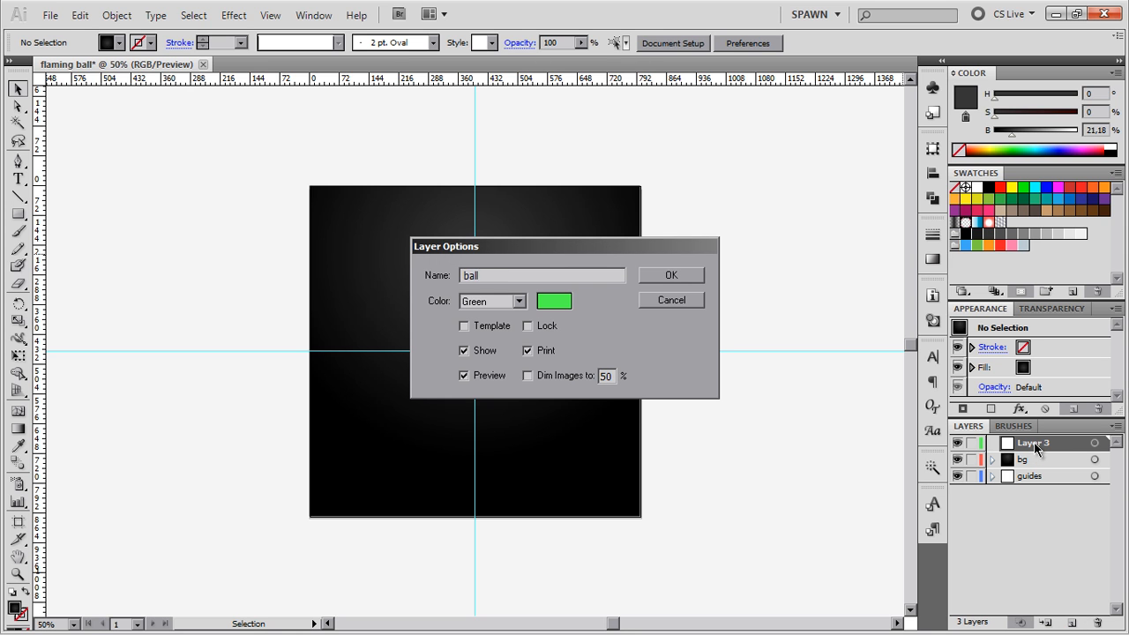
key("Return")
Create a circle 330 px wide and 330 px high on the ball layer with the Ellipse tool
left_click(19, 217)
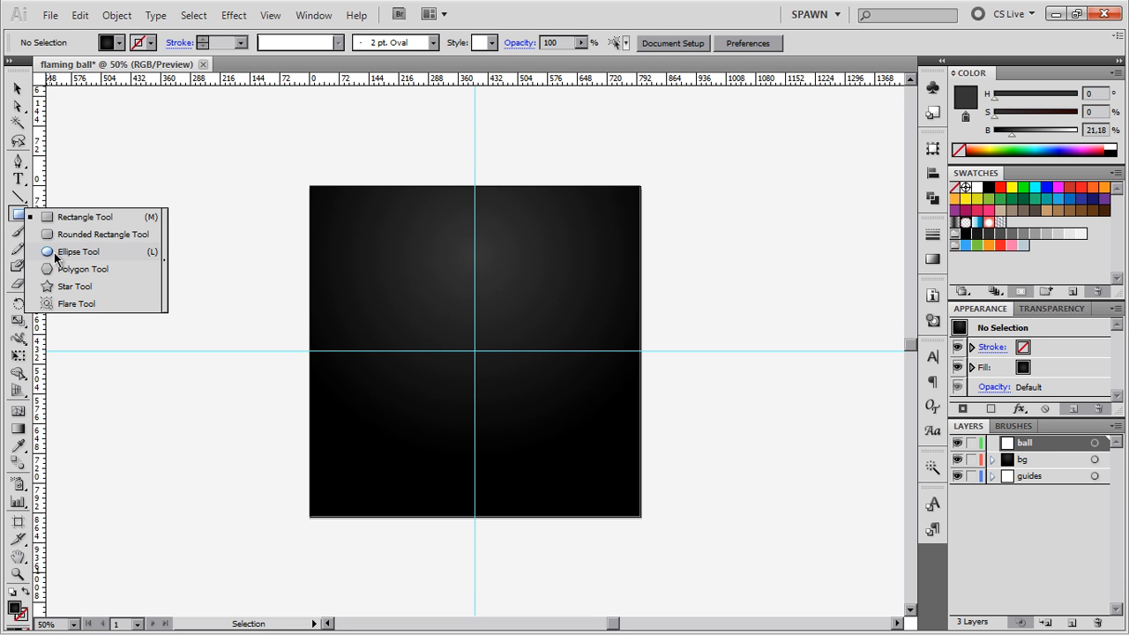
left_click(55, 253)
key("ctrl+plus")
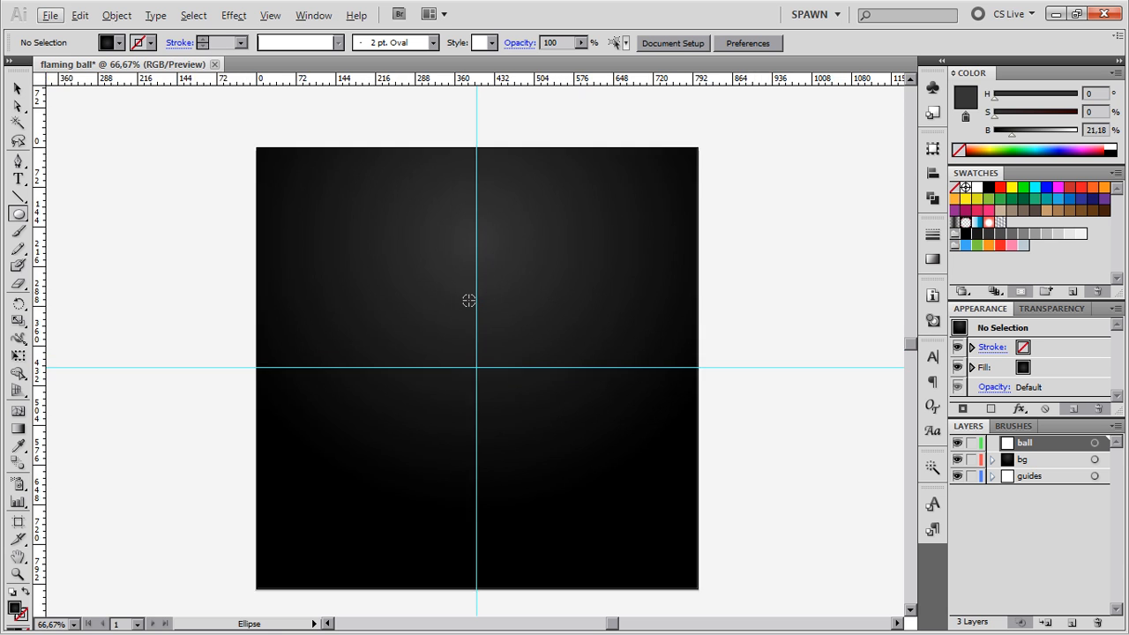
left_click_drag(460, 239, 560, 335)
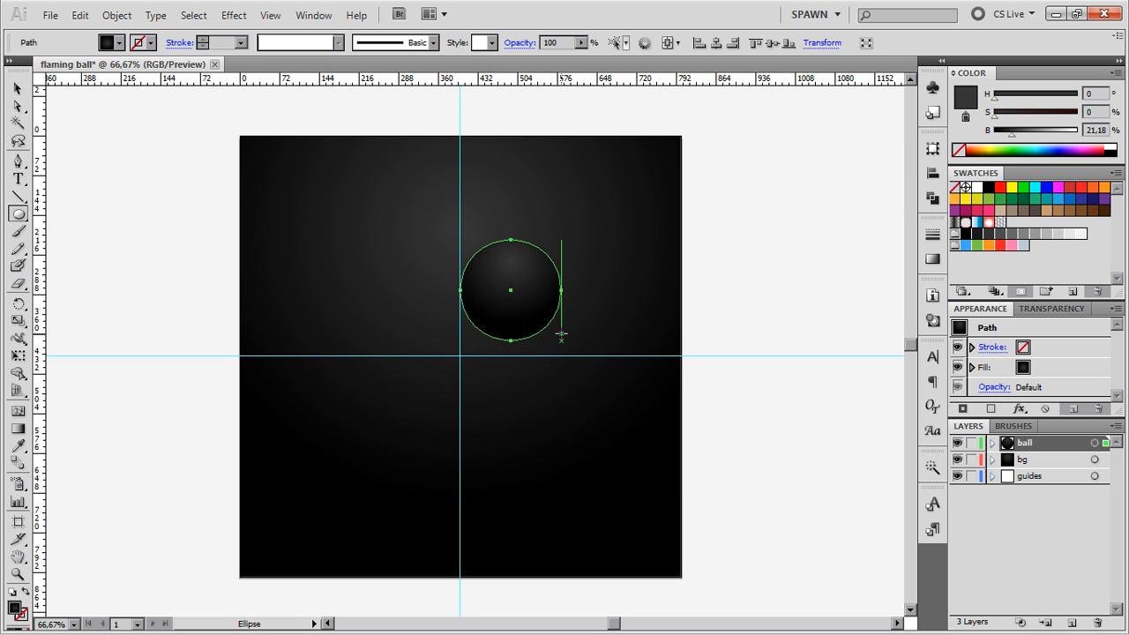
key("ctrl+z")
left_click(528, 284)
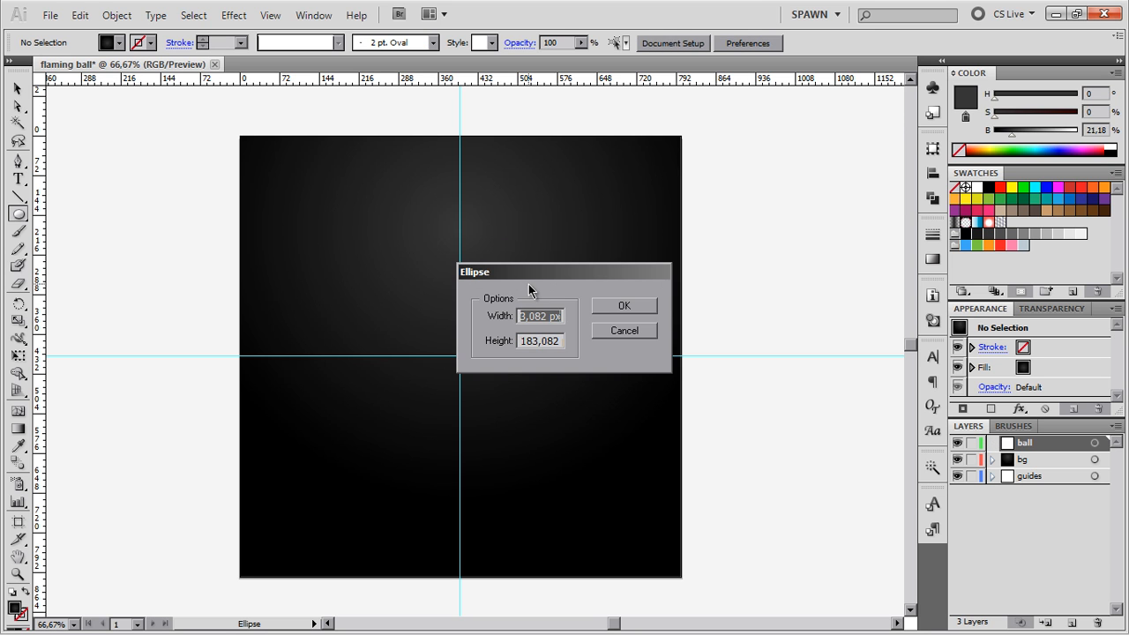
left_click_drag(545, 269, 718, 226)
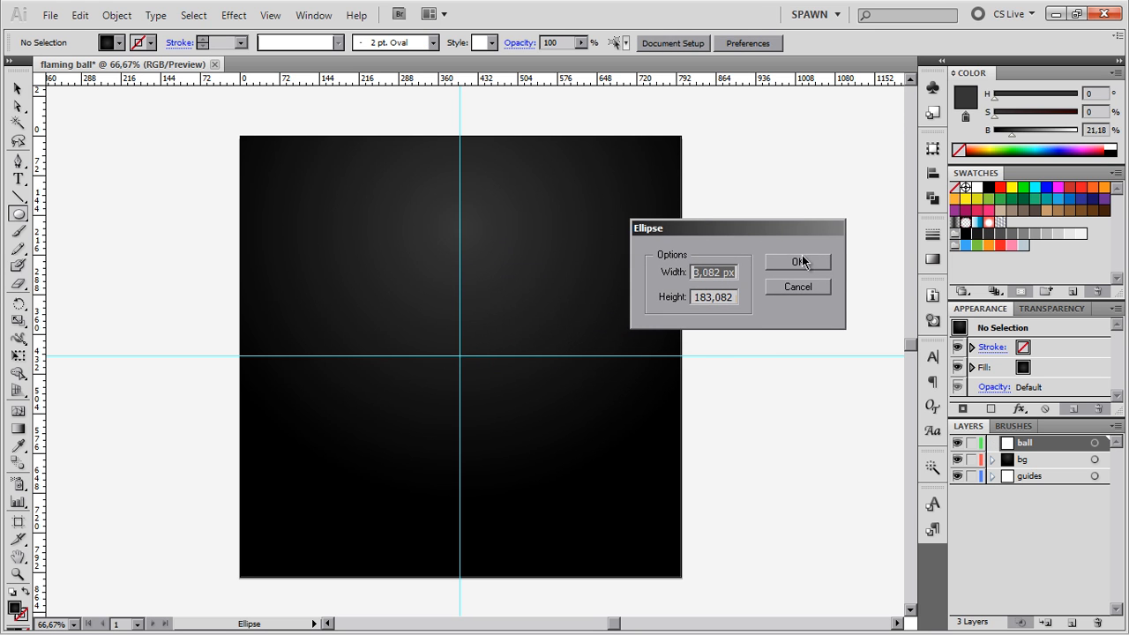
type("330")
key("Tab")
type("300")
key("BackSpace")
key("BackSpace")
type("30")
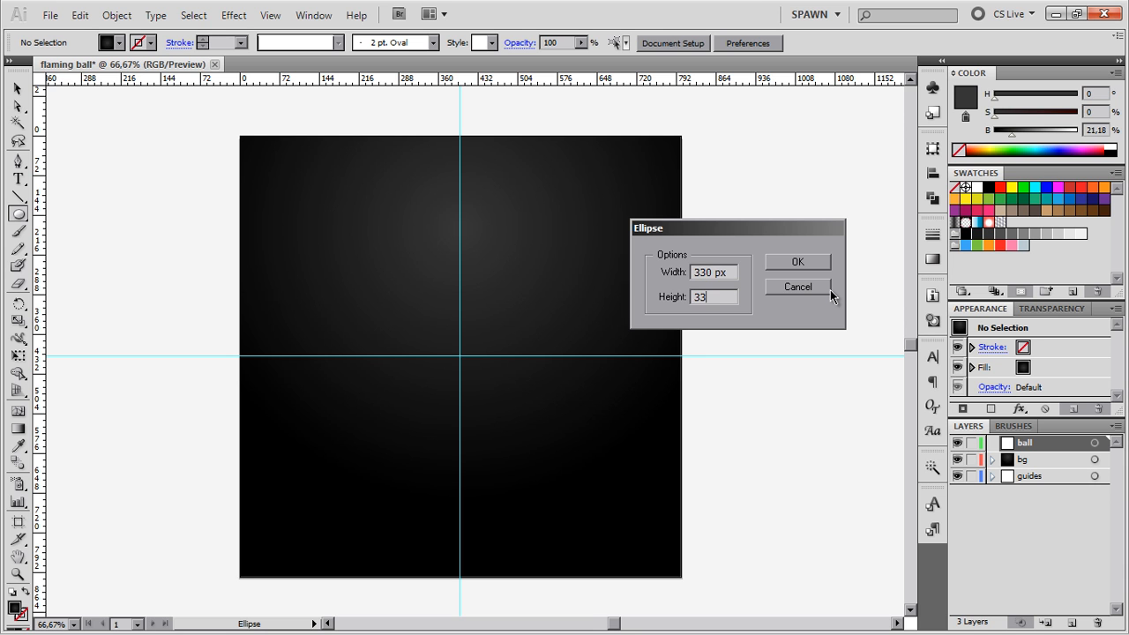
key("Return")
Center the circle on the vertical guide with its middle slightly above the horizontal guide, and hide the guides
left_click(16, 88)
left_click_drag(618, 283, 462, 236)
left_click(569, 247)
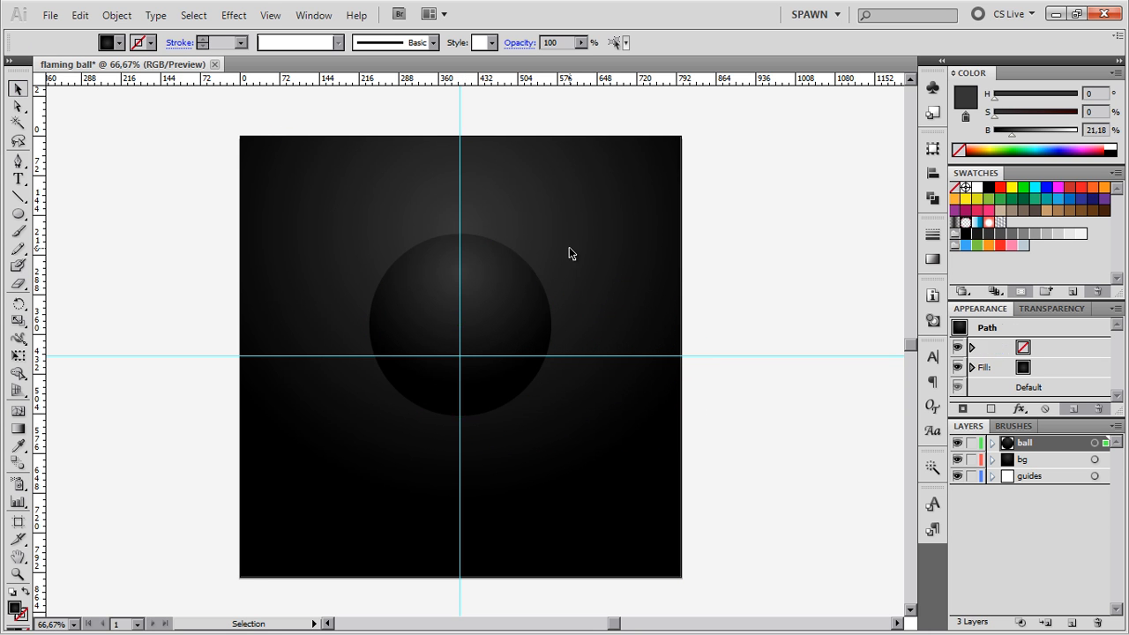
scroll(507, 322, "up", 1)
left_click_drag(497, 298, 558, 336)
left_click_drag(636, 260, 624, 244)
left_click(610, 262)
scroll(622, 245, "down", 2)
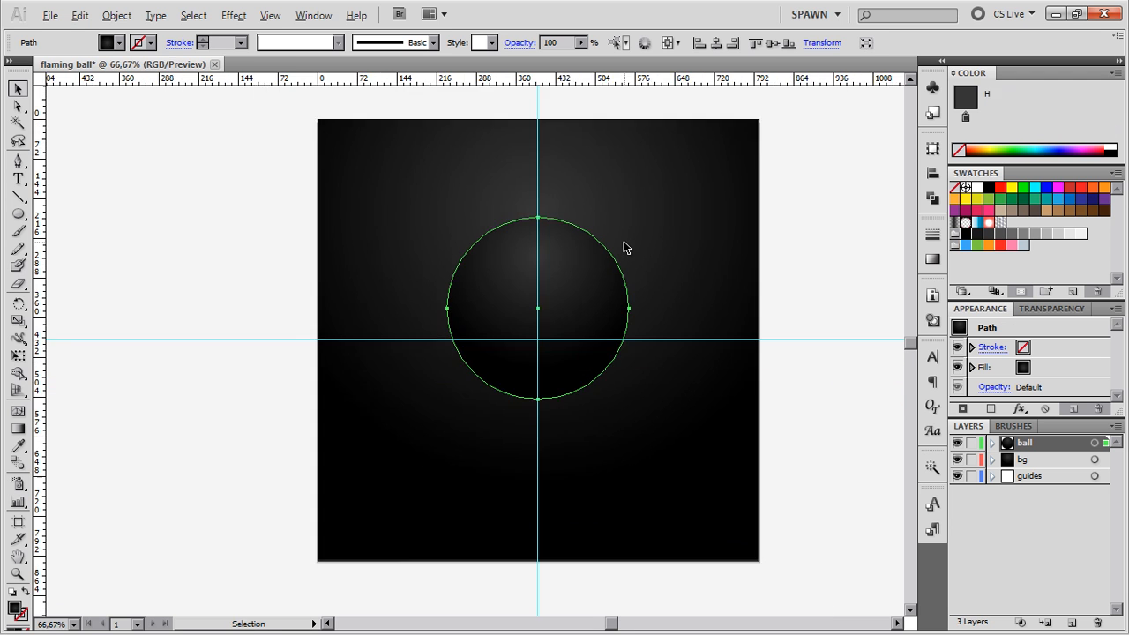
key("ctrl+semicolon")
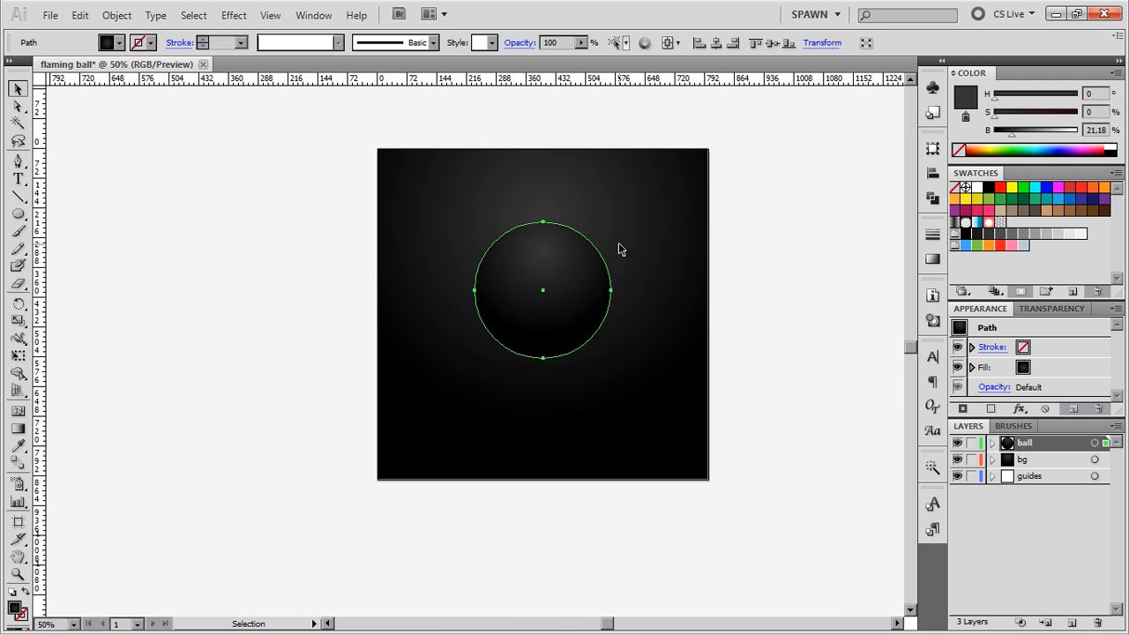
left_click(618, 243)
left_click(591, 239)
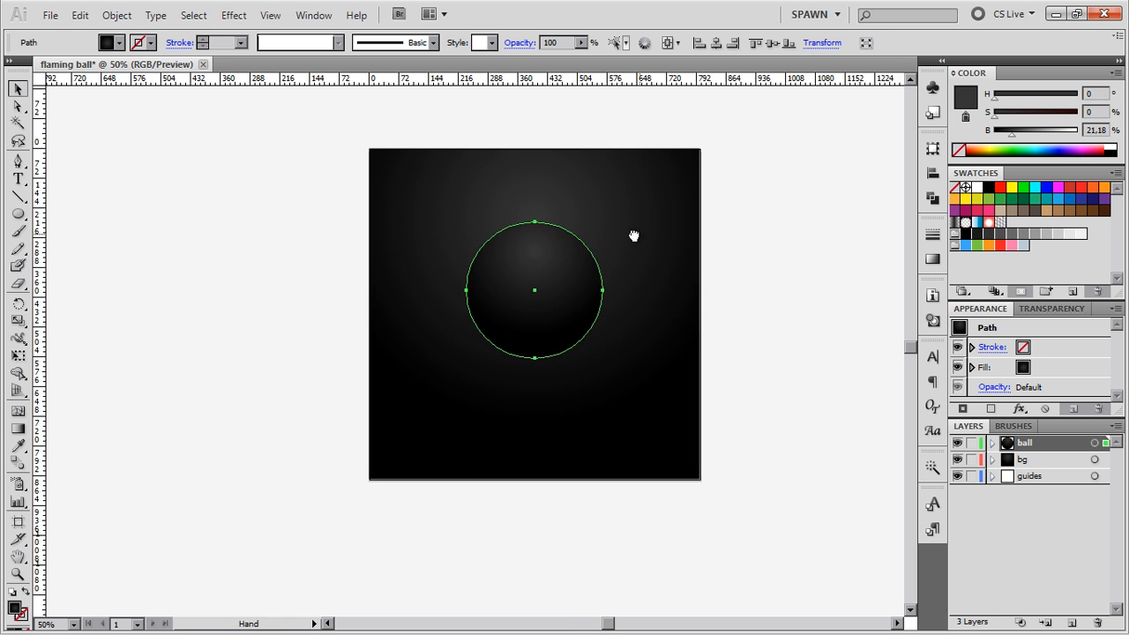
left_click(622, 308)
left_click_drag(623, 300, 609, 307)
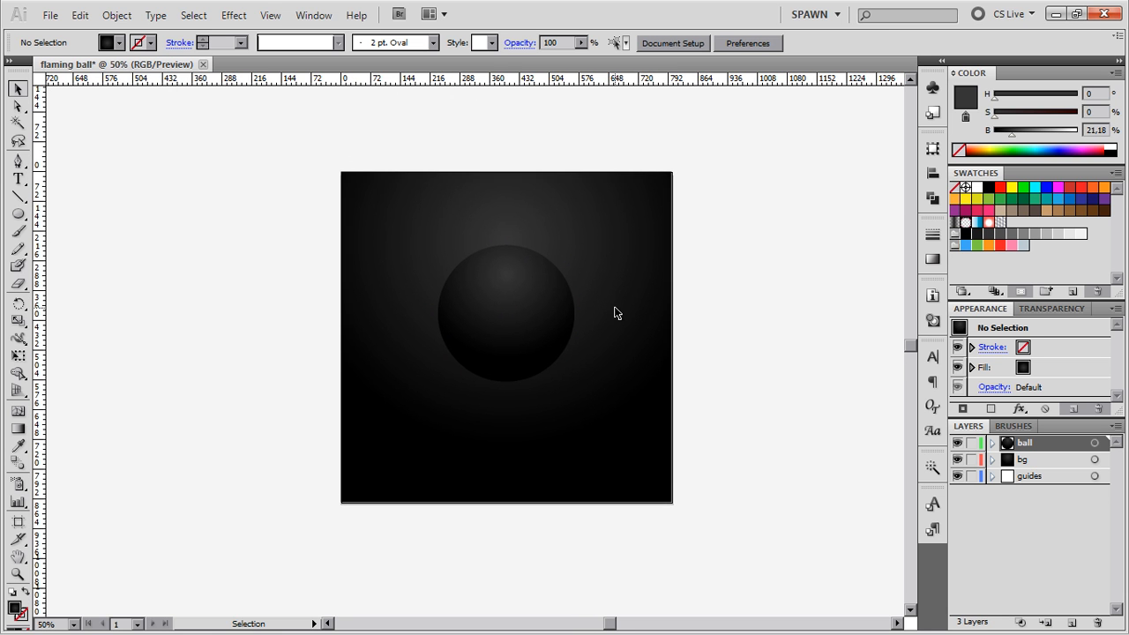
key("ctrl+1")
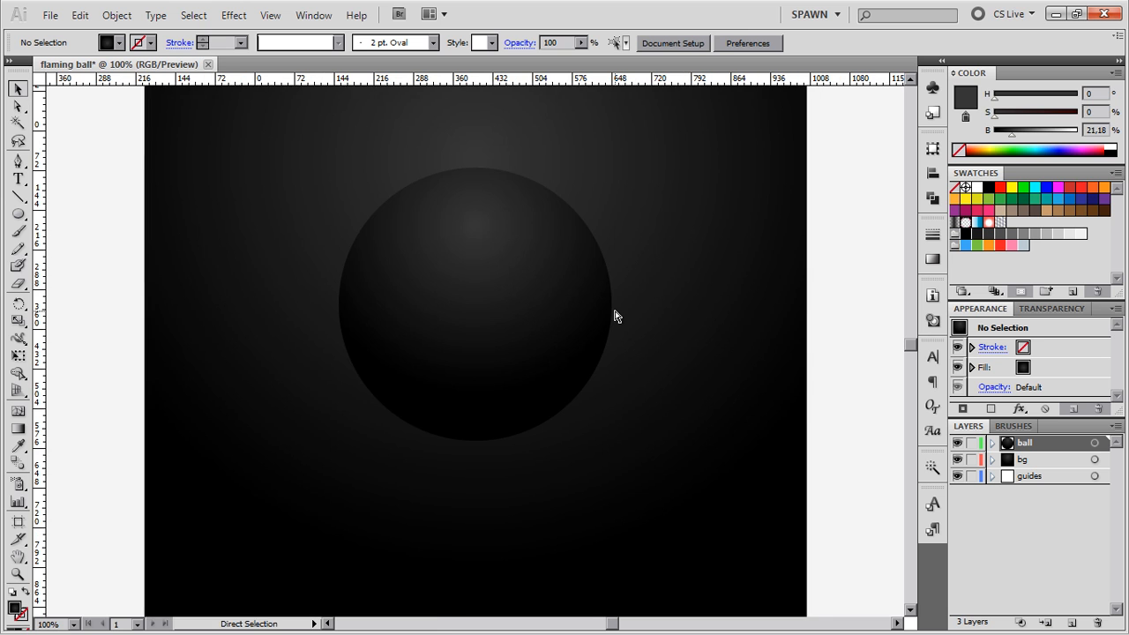
key("ctrl+minus")
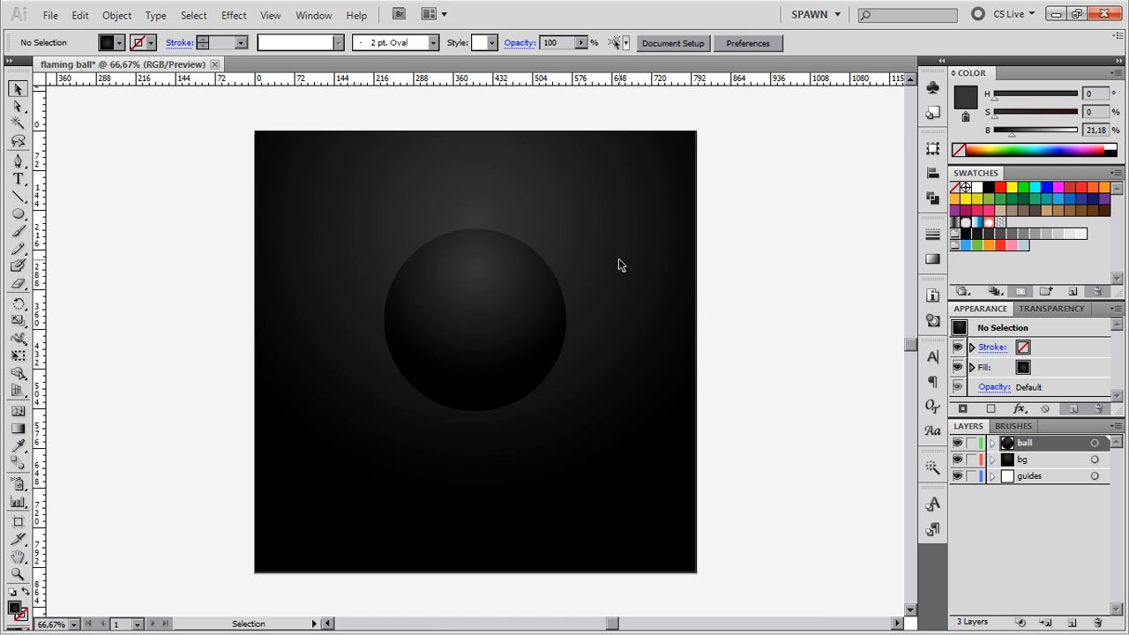
Start a stylize Outer Glow effect on the circle with the Screen blending mode
left_click(515, 264)
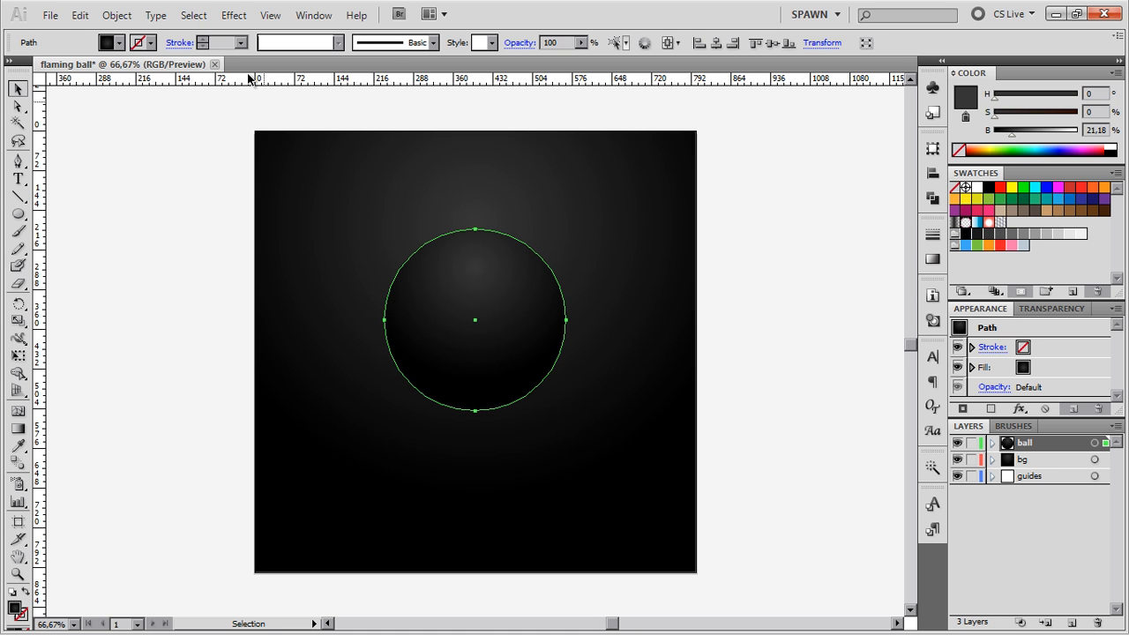
left_click(236, 17)
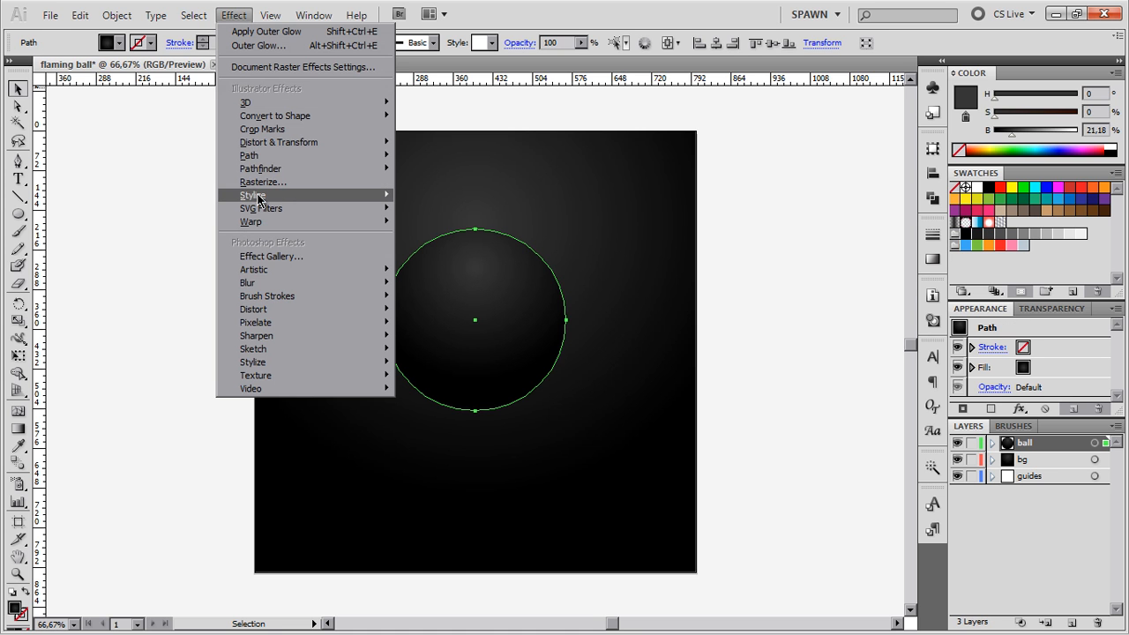
mouse_move(257, 196)
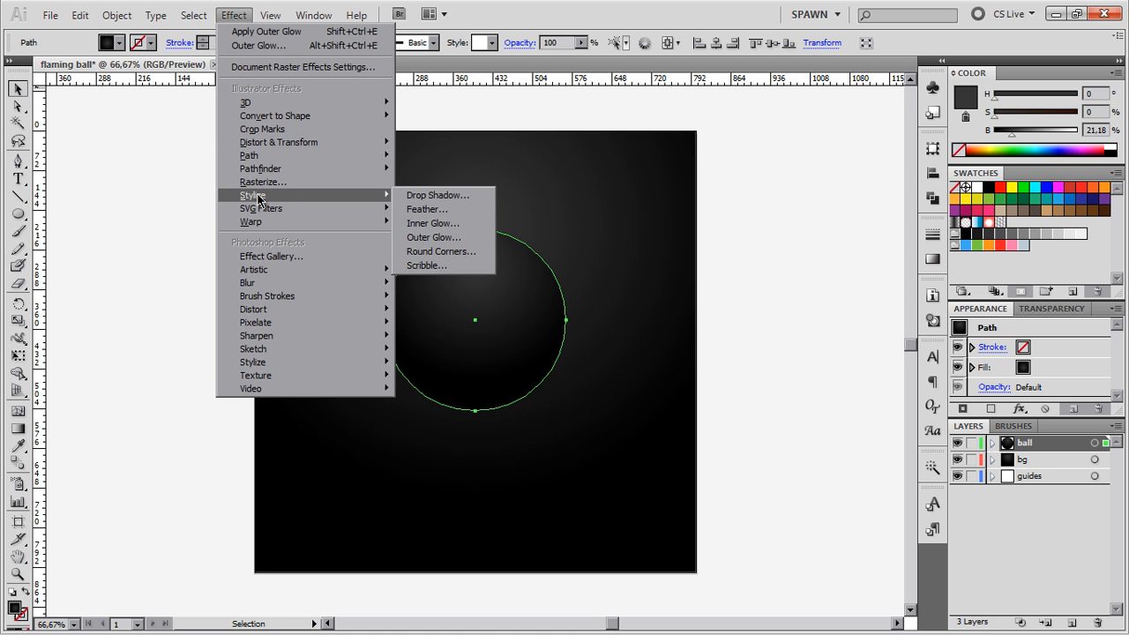
left_click(441, 239)
left_click_drag(734, 232, 795, 217)
left_click(807, 263)
left_click(781, 276)
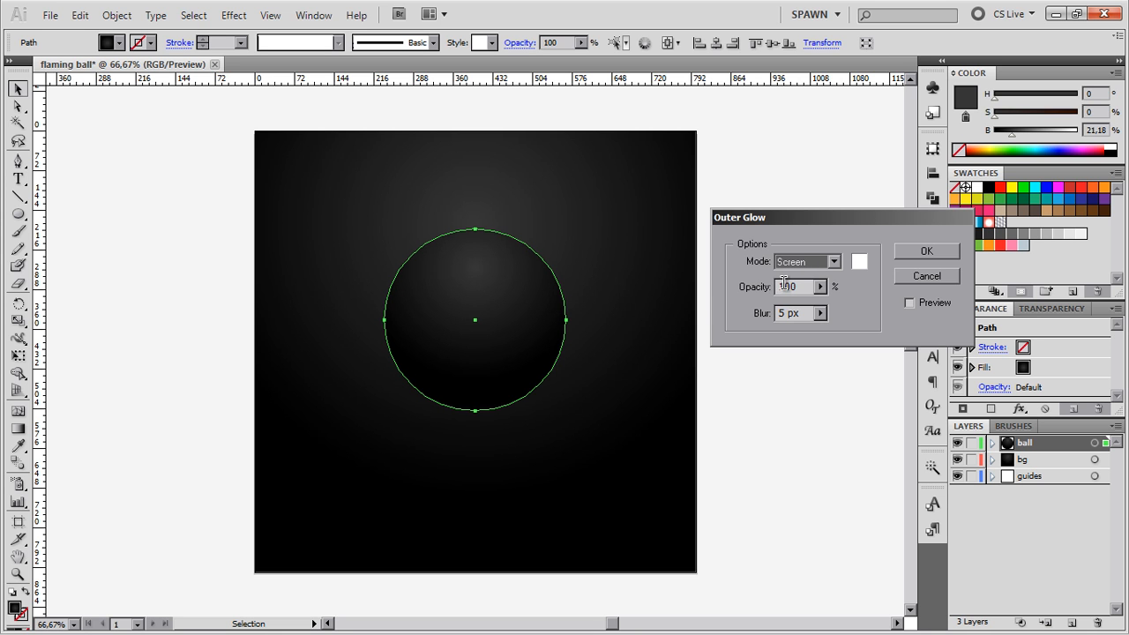
Set the outer glow's color to orange FF4317
left_click(858, 261)
left_click_drag(569, 186, 781, 182)
mouse_move(776, 224)
left_mouse_down()
mouse_move(749, 229)
mouse_move(761, 214)
left_mouse_up()
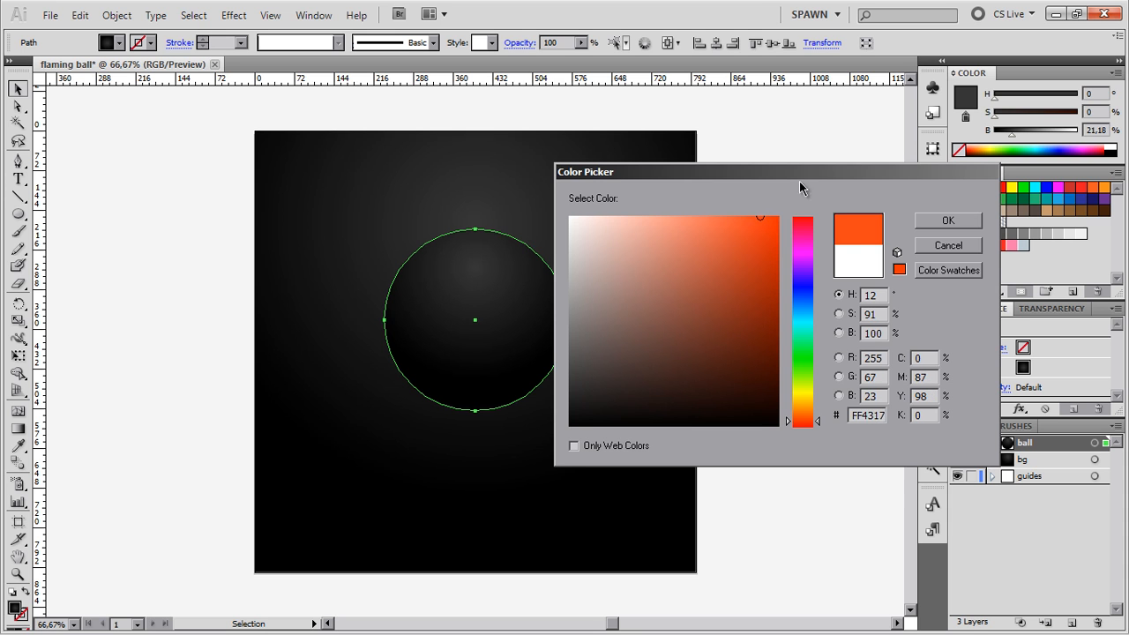
left_click_drag(799, 181, 769, 180)
left_click(920, 226)
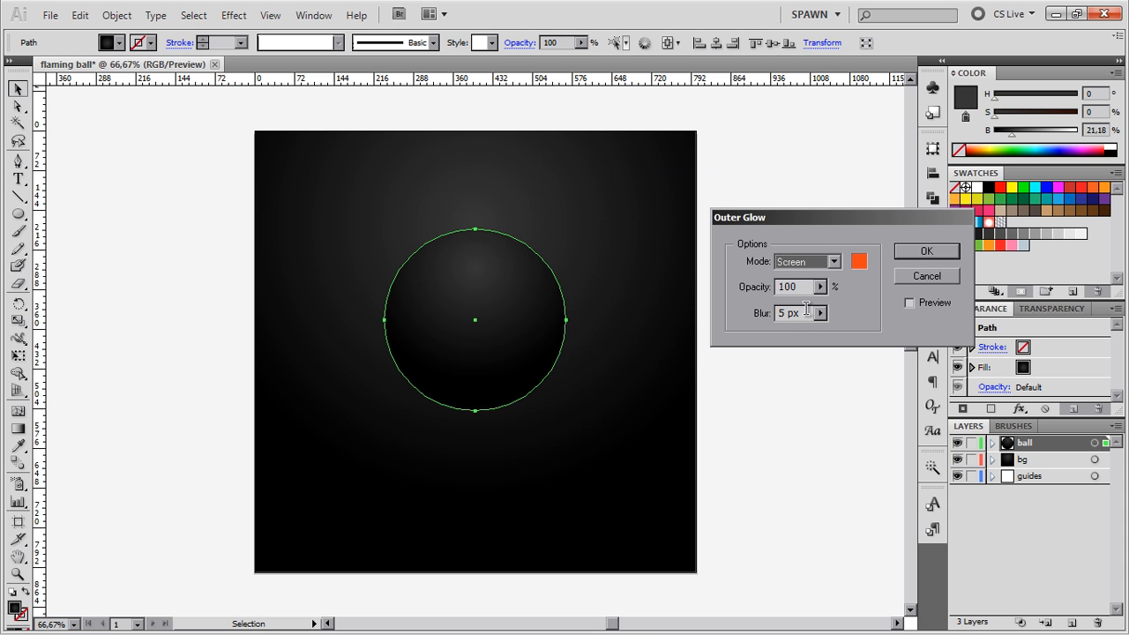
Set the glow's opacity to 50% and blur to 10 px with preview on, apply it, and deselect the circle
key("Tab")
type("50")
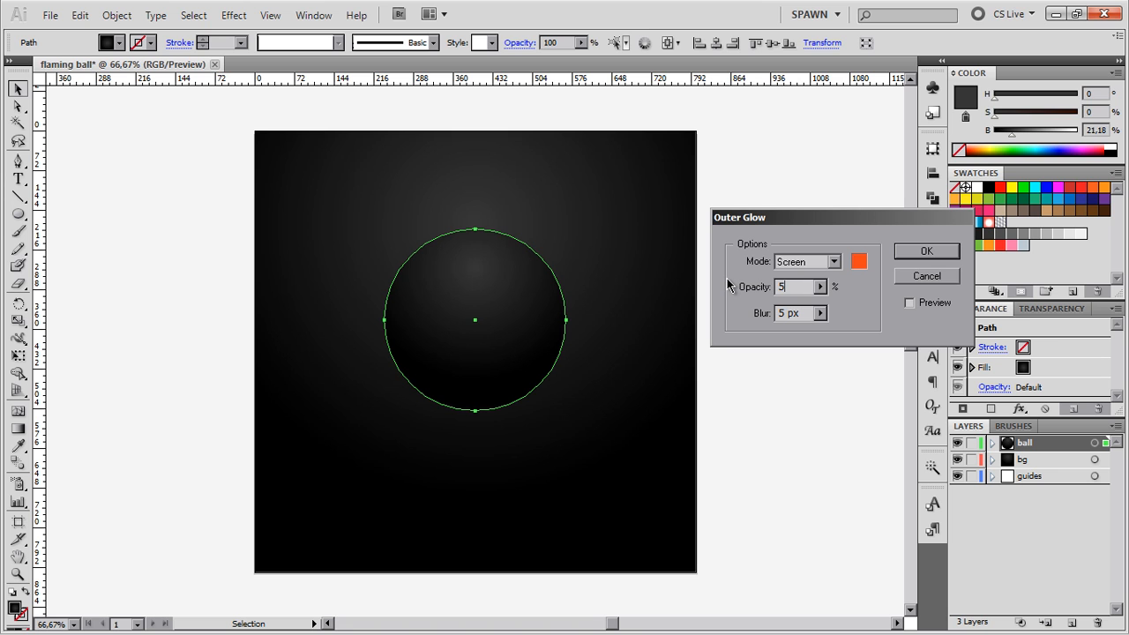
left_click(908, 304)
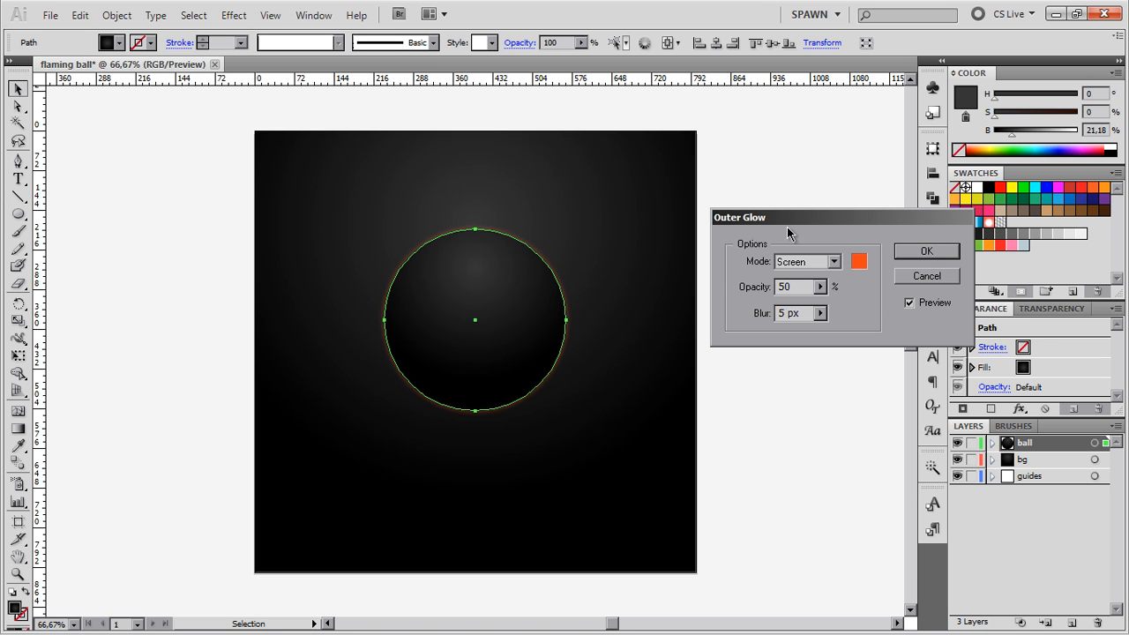
left_click_drag(787, 217, 789, 181)
left_click_drag(806, 276, 694, 273)
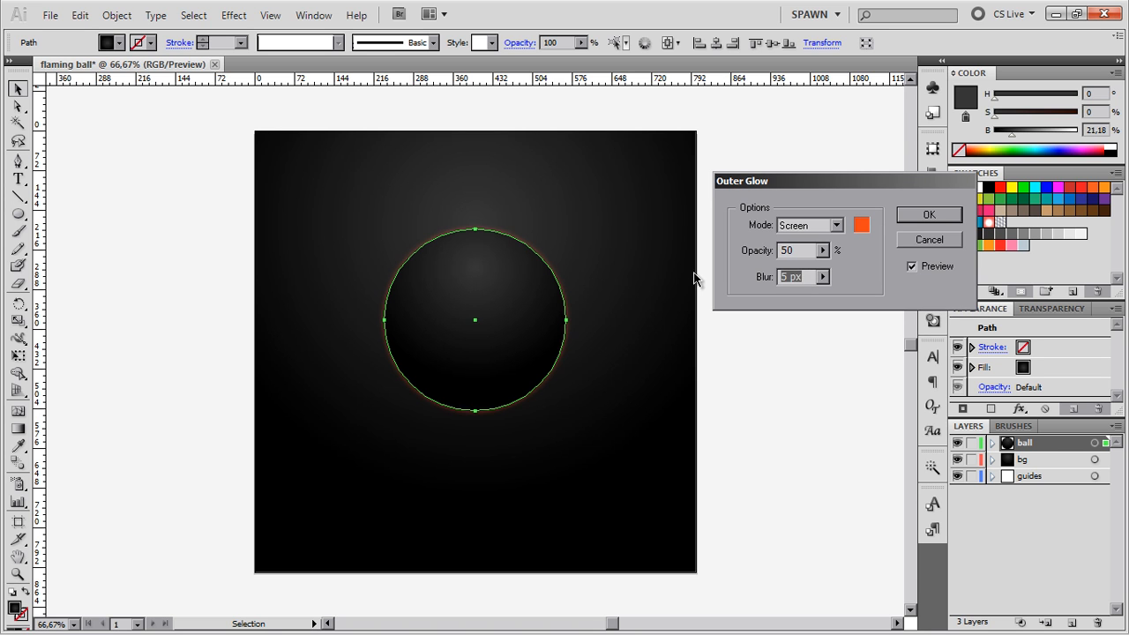
type("10")
key("Tab")
left_click_drag(845, 182, 794, 201)
left_click(877, 234)
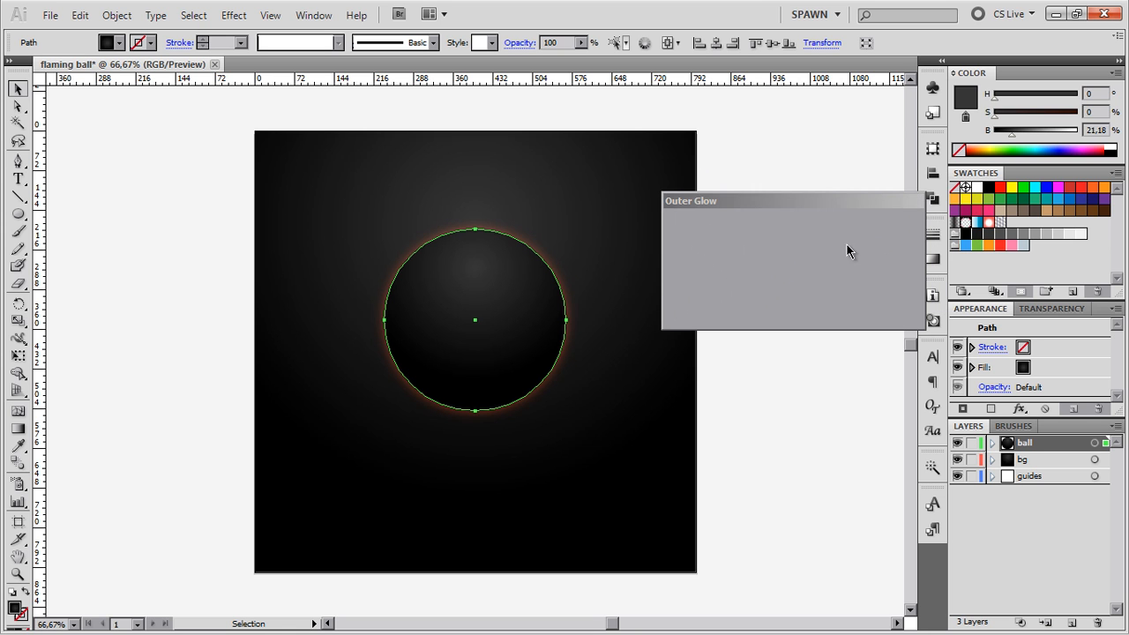
key("ctrl+shift+a")
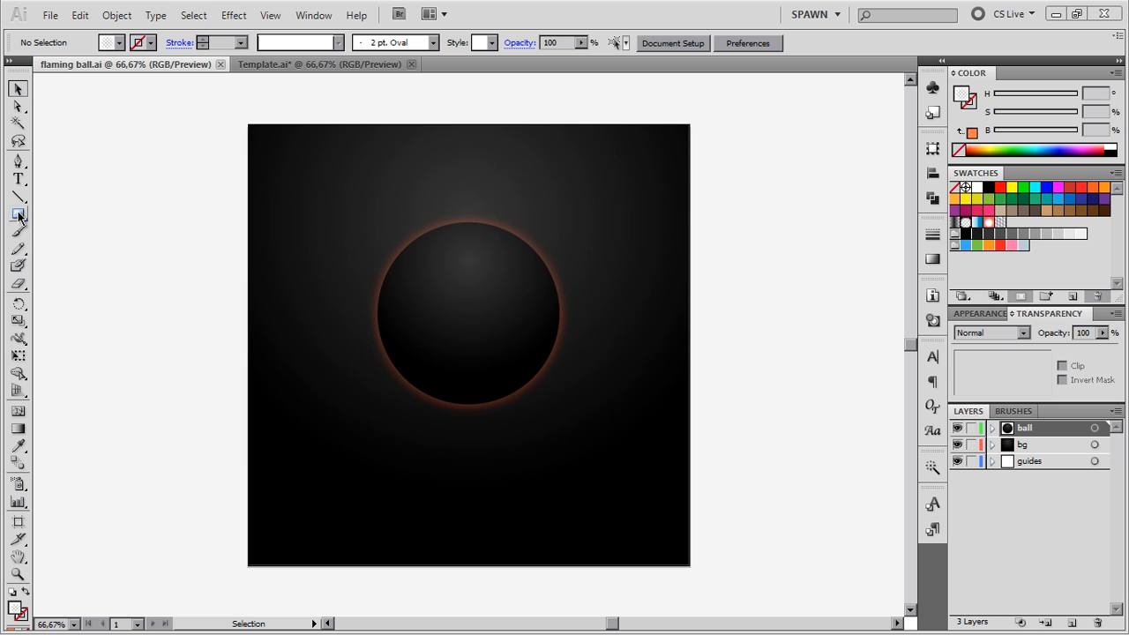
Add a new layer between ball and bg and name it "flames"
left_click(1023, 445)
left_click(1071, 623)
double_click(1026, 444)
type("flames")
key("Return")
Draw a narrow vertical rectangle about 230 px tall, running down from the leftmost point of the ball
left_click(17, 213)
left_click_drag(18, 215, 44, 217)
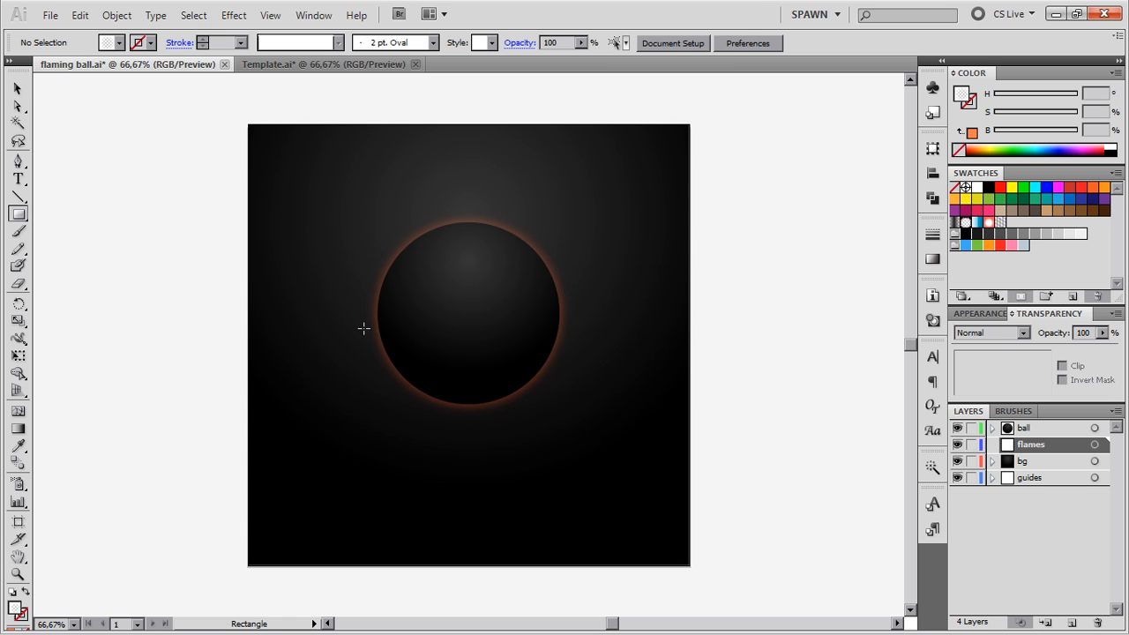
left_click_drag(377, 314, 392, 439)
left_click(17, 88)
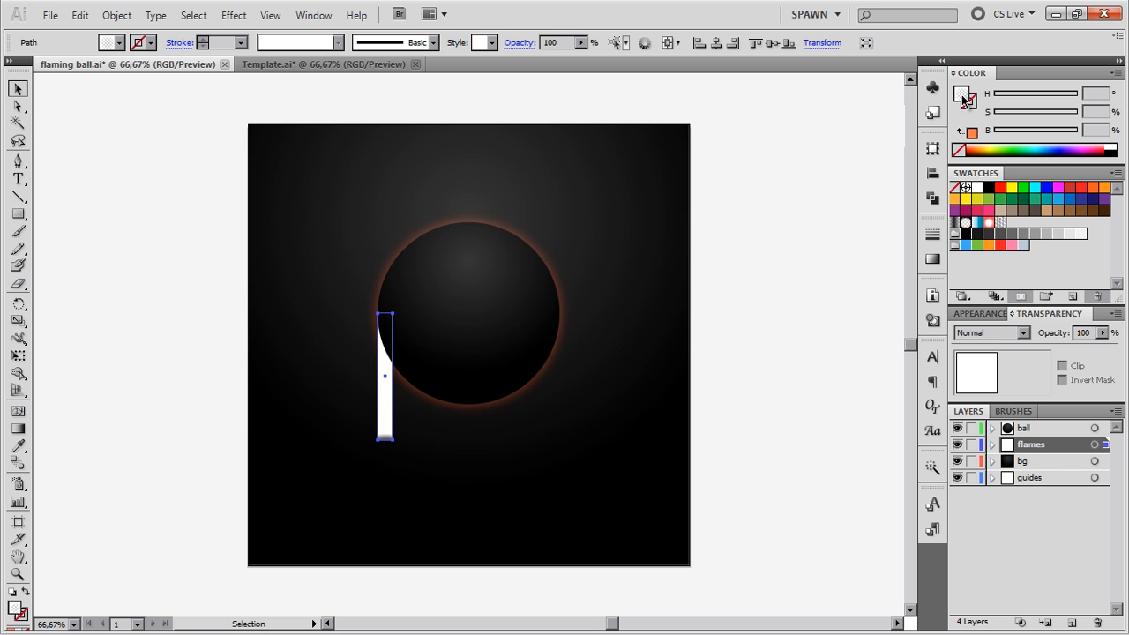
Give the narrow rectangle an orange stroke and no fill
left_click(979, 245)
key("shift+x")
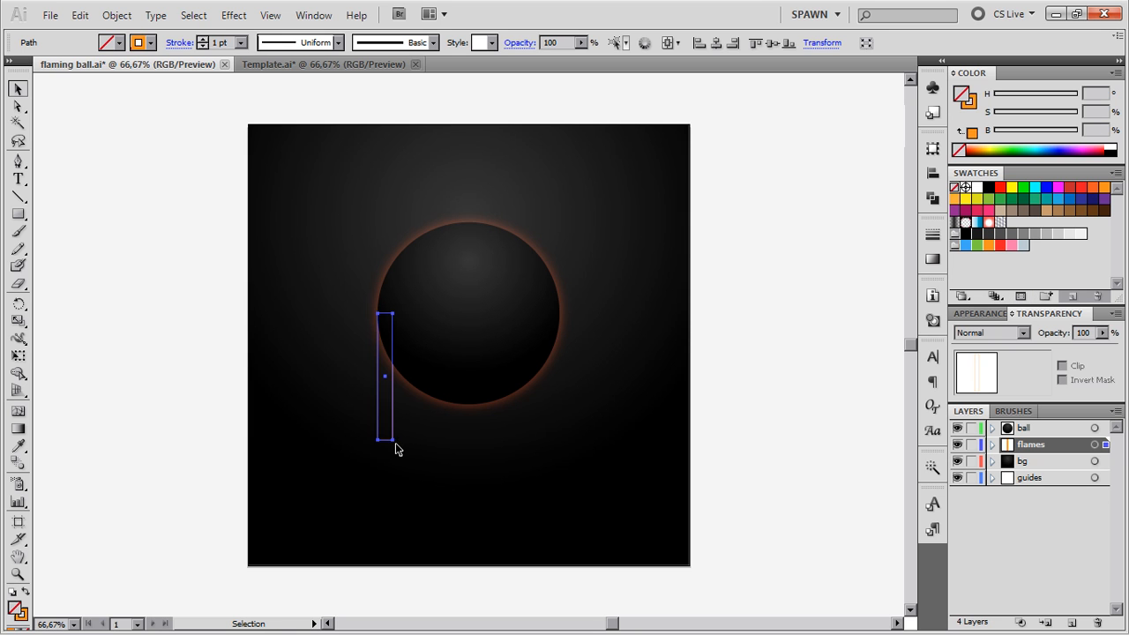
left_click(399, 441)
left_click(392, 404)
Show the guides and reflect a copy of the rectangle across the vertical guide to the ball's opposite side
key("ctrl+semicolon")
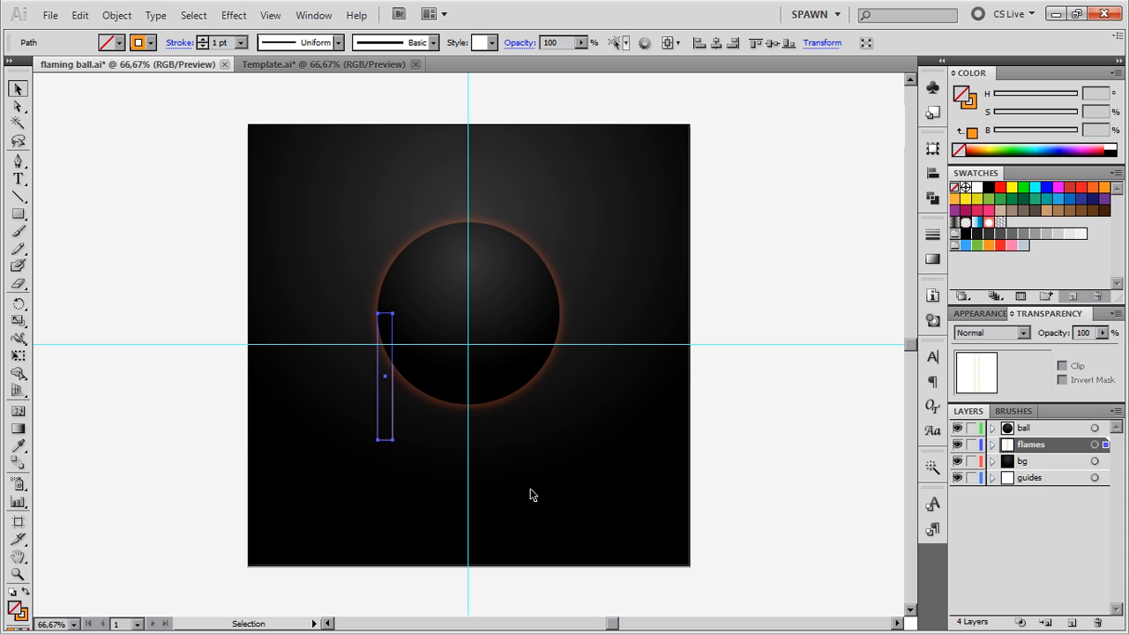
key("o")
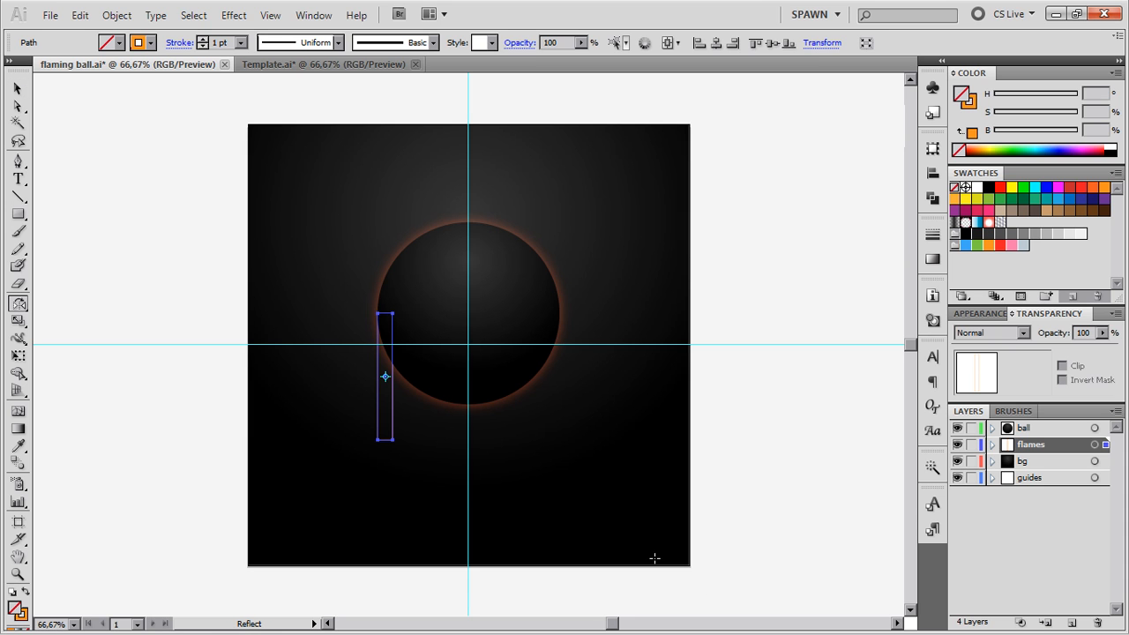
left_click(468, 429)
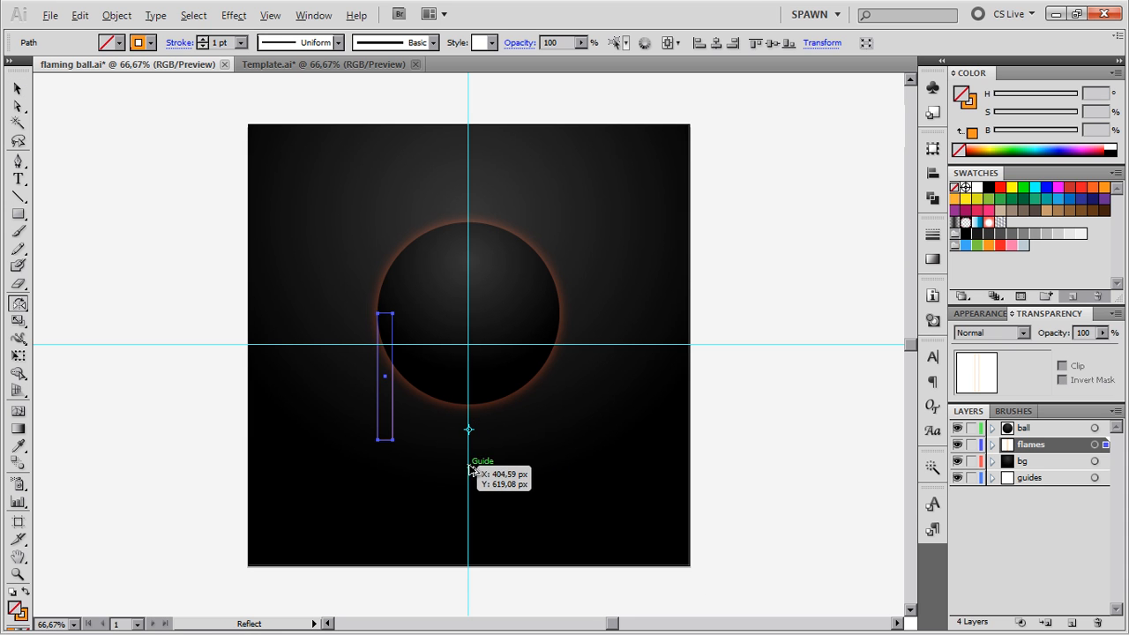
left_click(468, 466, "alt")
left_click(18, 88)
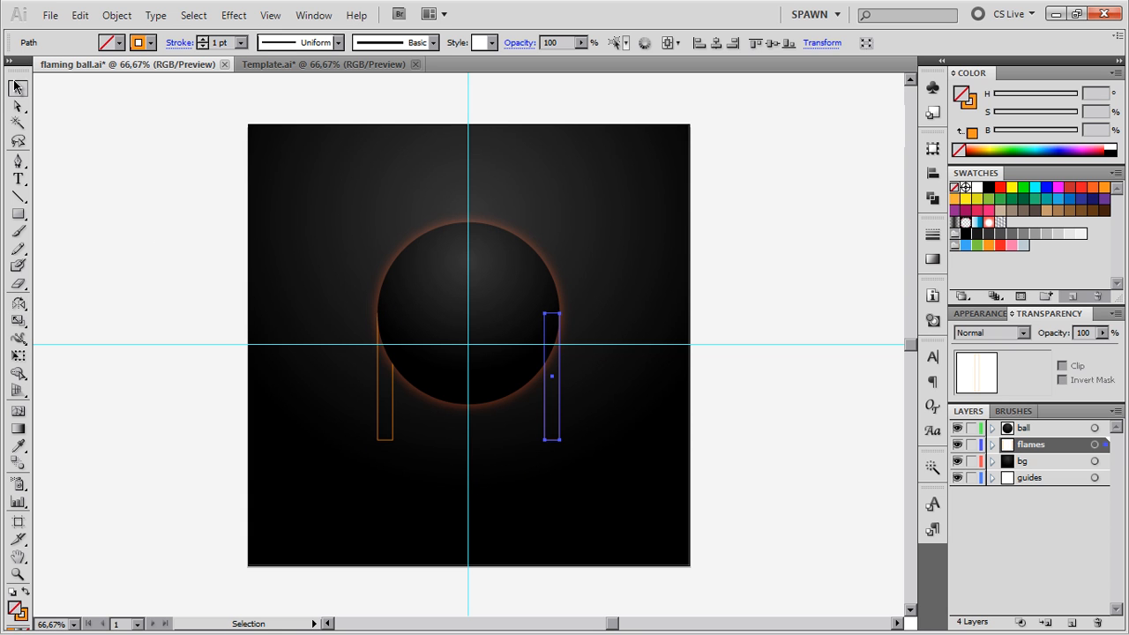
Select both orange rectangles, hide the guides, and blend the two shapes
left_click(83, 189)
left_click(401, 438, "ctrl")
left_click_drag(406, 439, 395, 429)
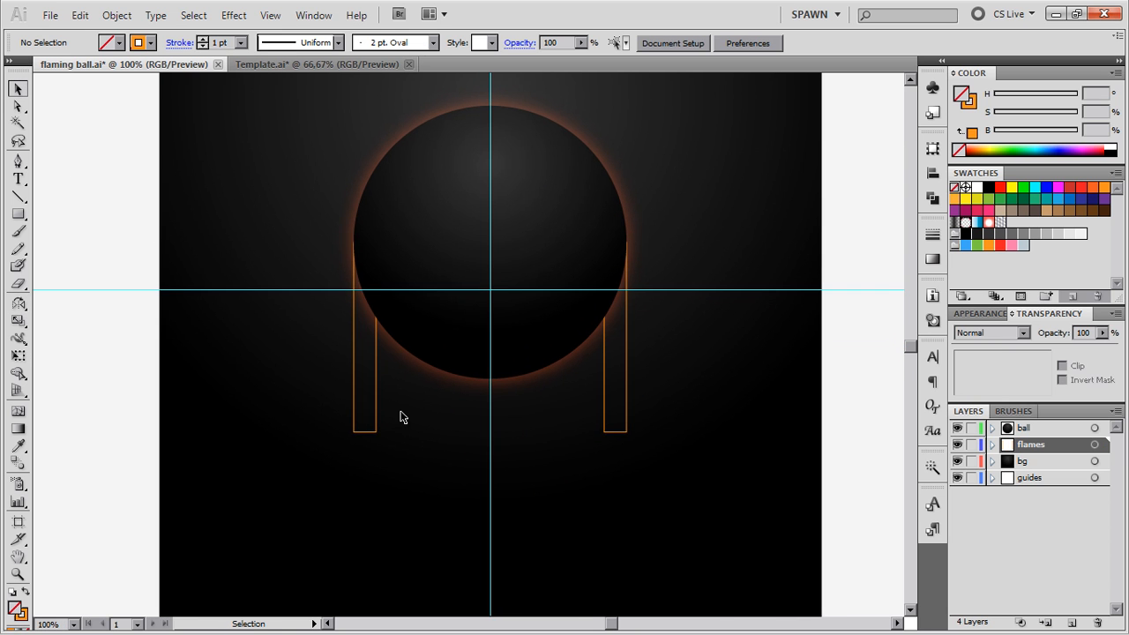
left_click(375, 418)
left_click(625, 421, "shift")
key("ctrl+semicolon")
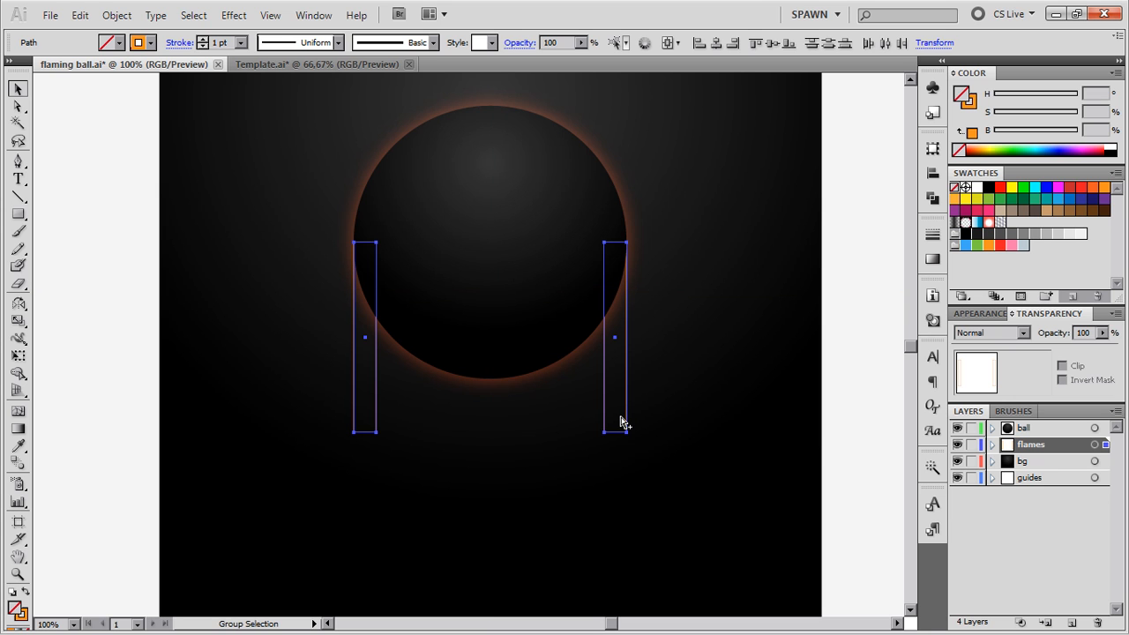
key("ctrl+alt+b")
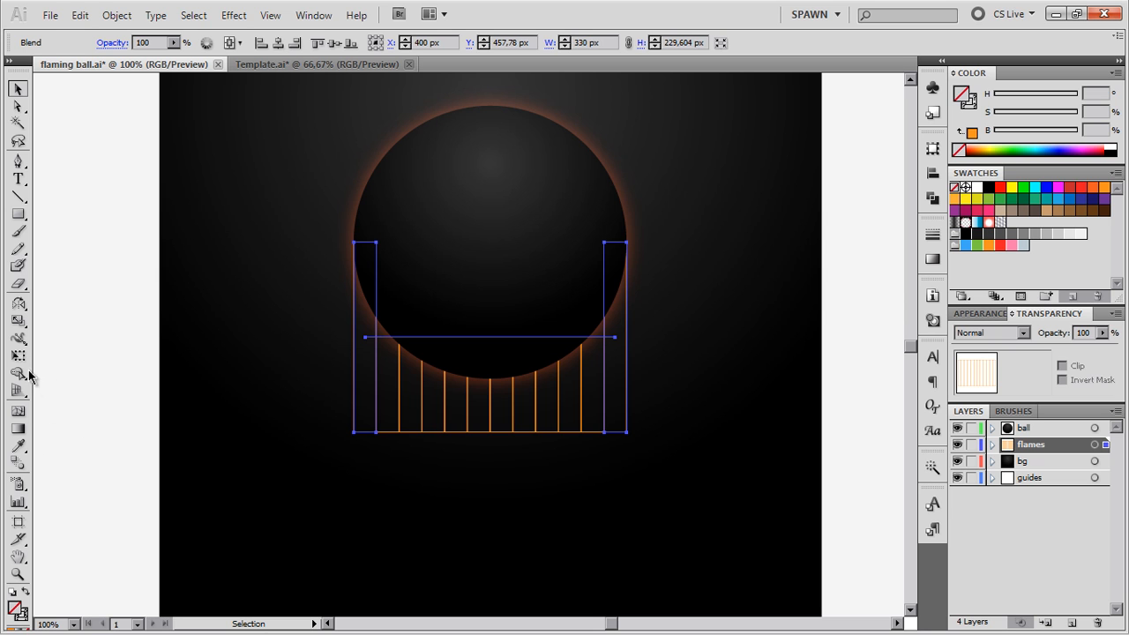
Set the blend of the two orange rectangles to 19 specified steps
left_click(19, 463)
double_click(19, 463)
left_click_drag(648, 275, 809, 263)
left_click(693, 298)
left_click(693, 321)
left_click_drag(699, 266, 879, 275)
left_click(994, 353)
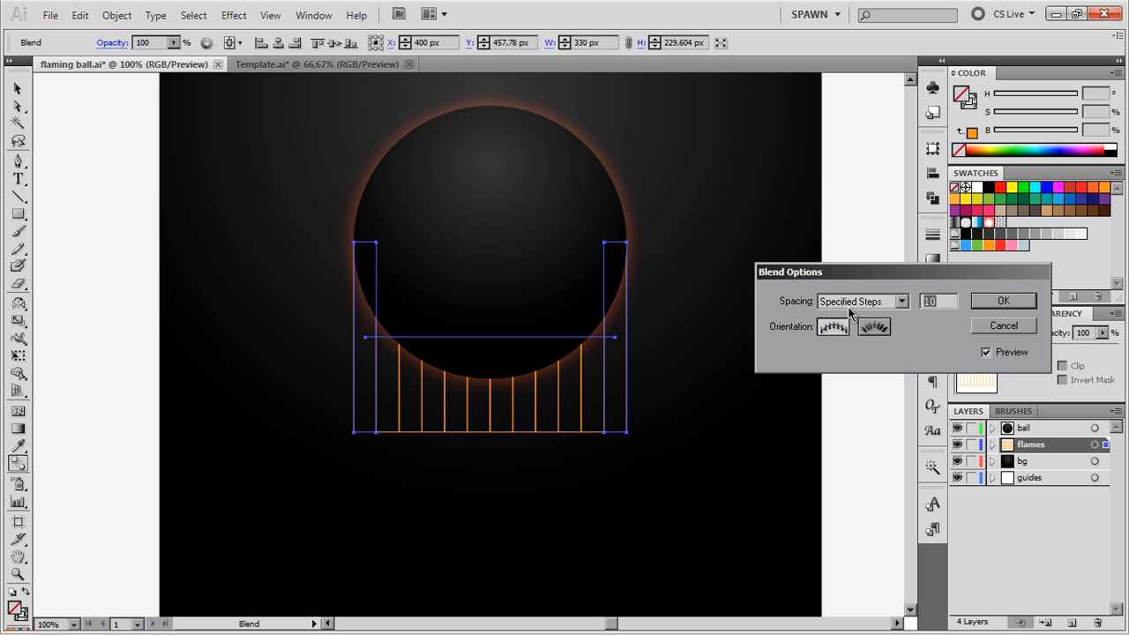
type("20")
key("Tab")
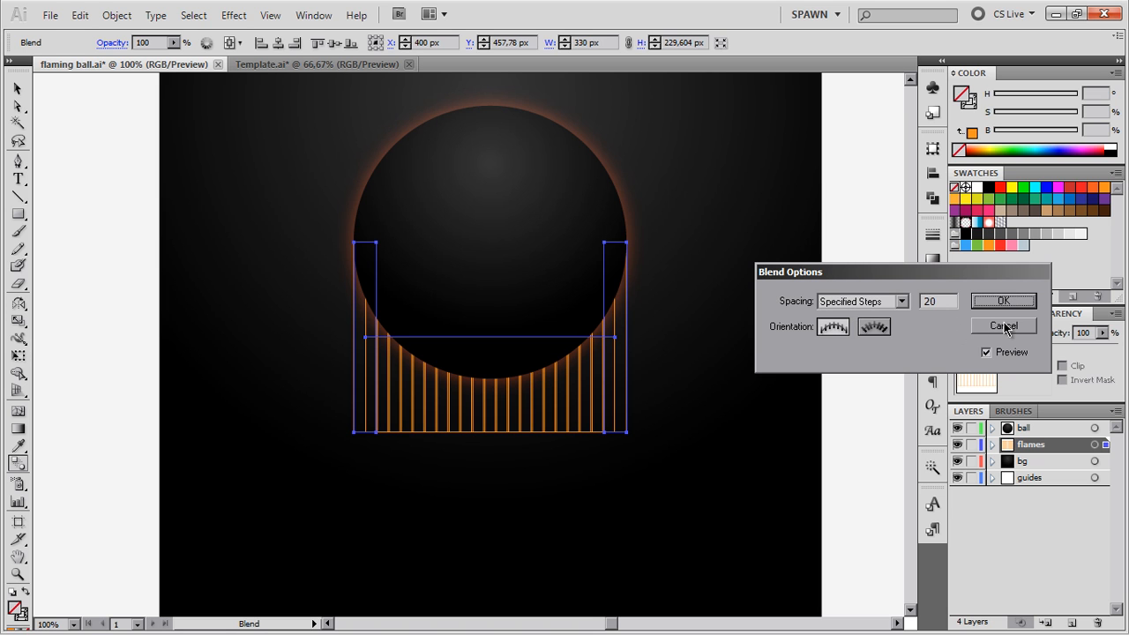
left_click(944, 301)
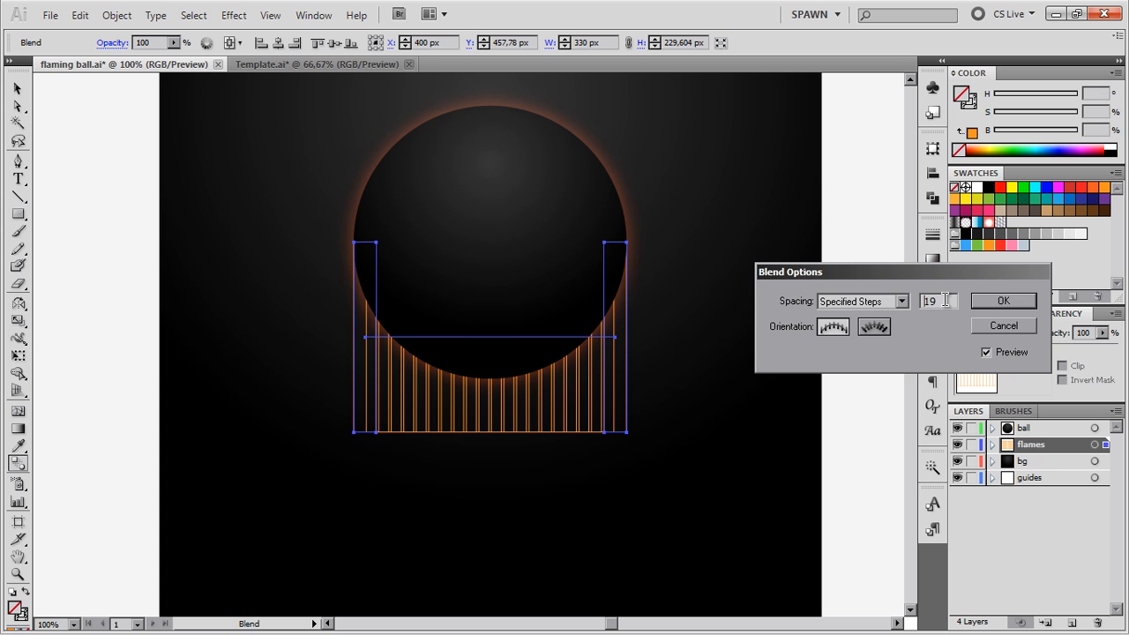
key("Tab")
key("Return")
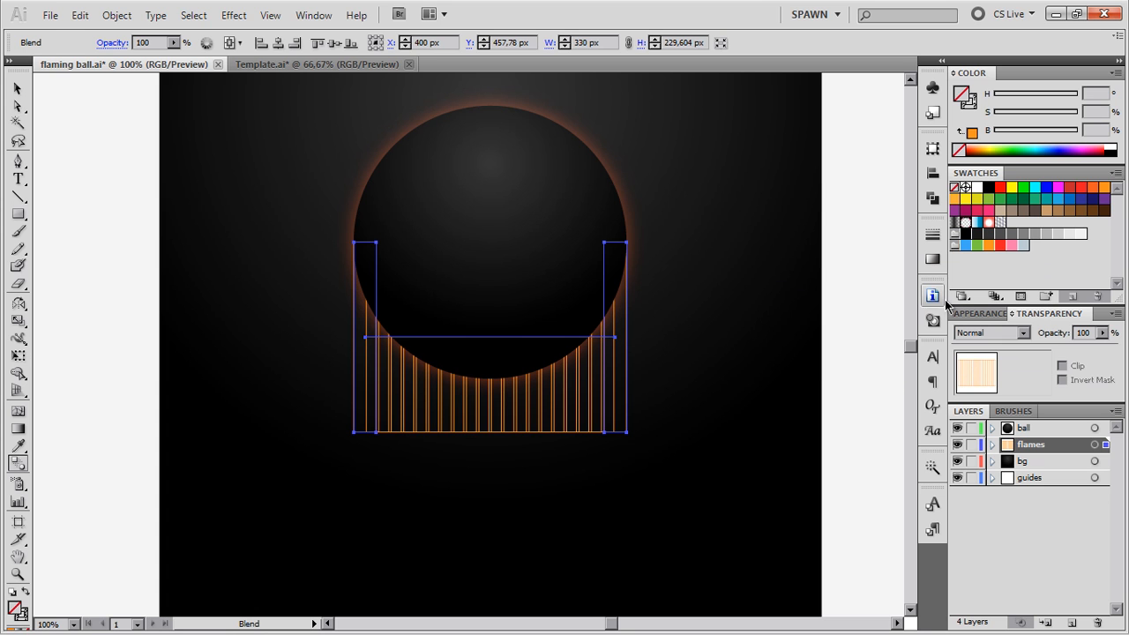
Draw a circle centred in the ball, slightly smaller than it and reaching the middle of the outermost rectangles
left_click(17, 81)
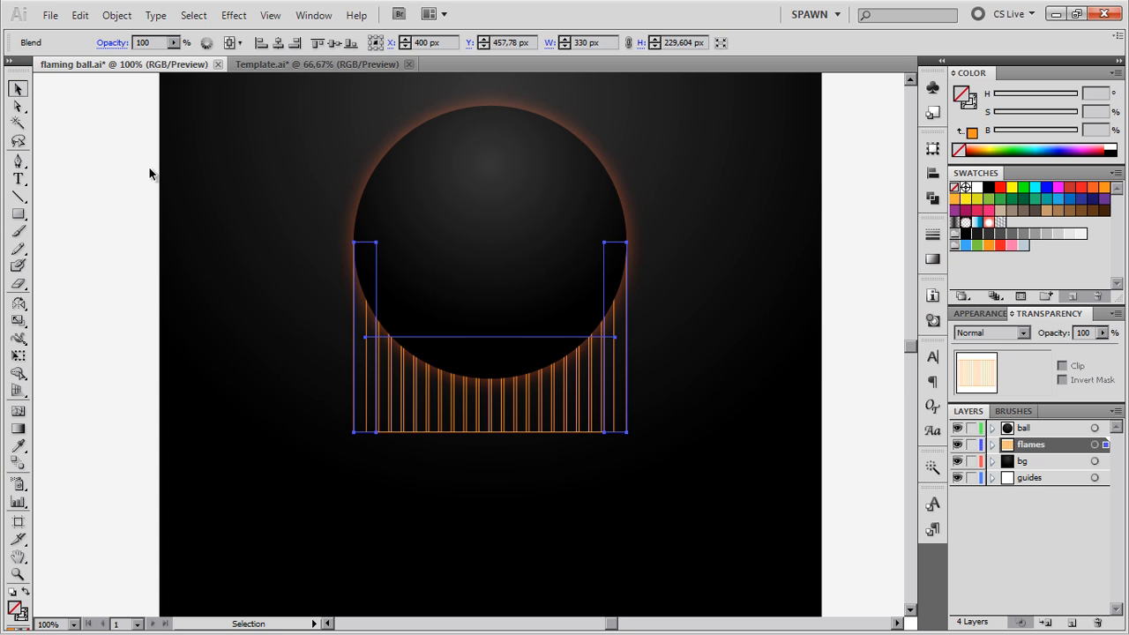
left_click_drag(248, 206, 217, 191)
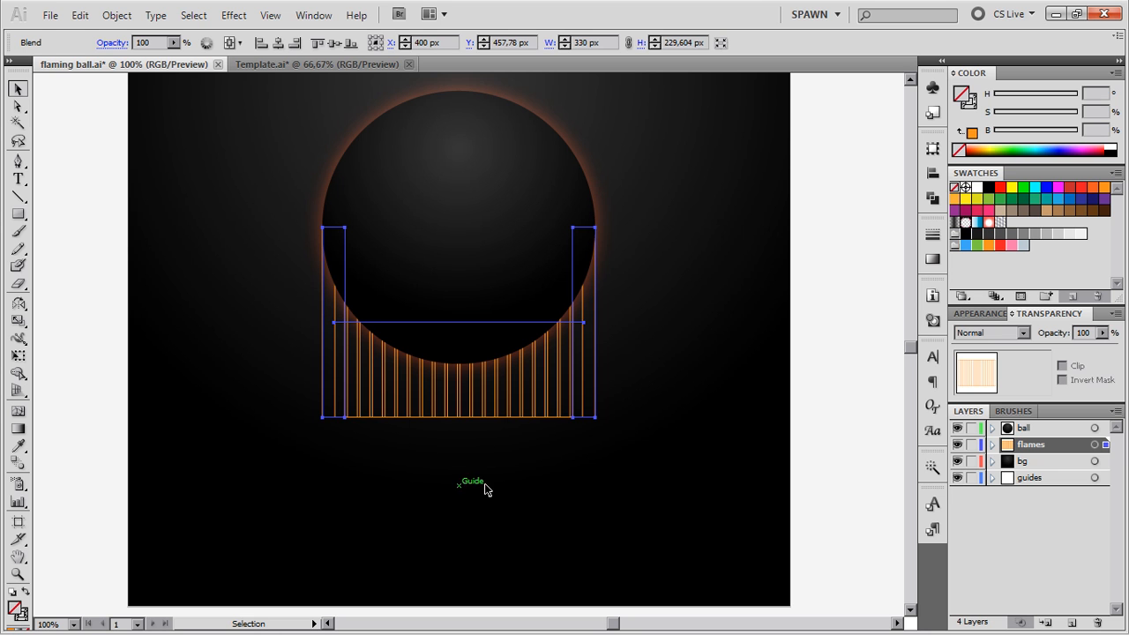
left_click_drag(567, 315, 586, 350)
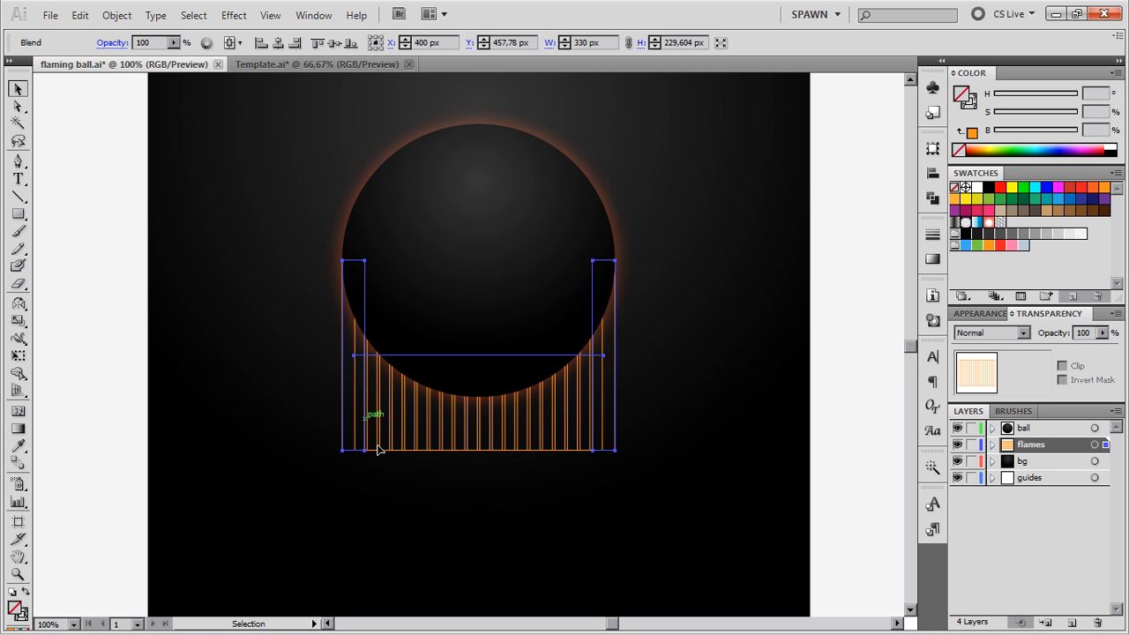
scroll(379, 353, "down", 1)
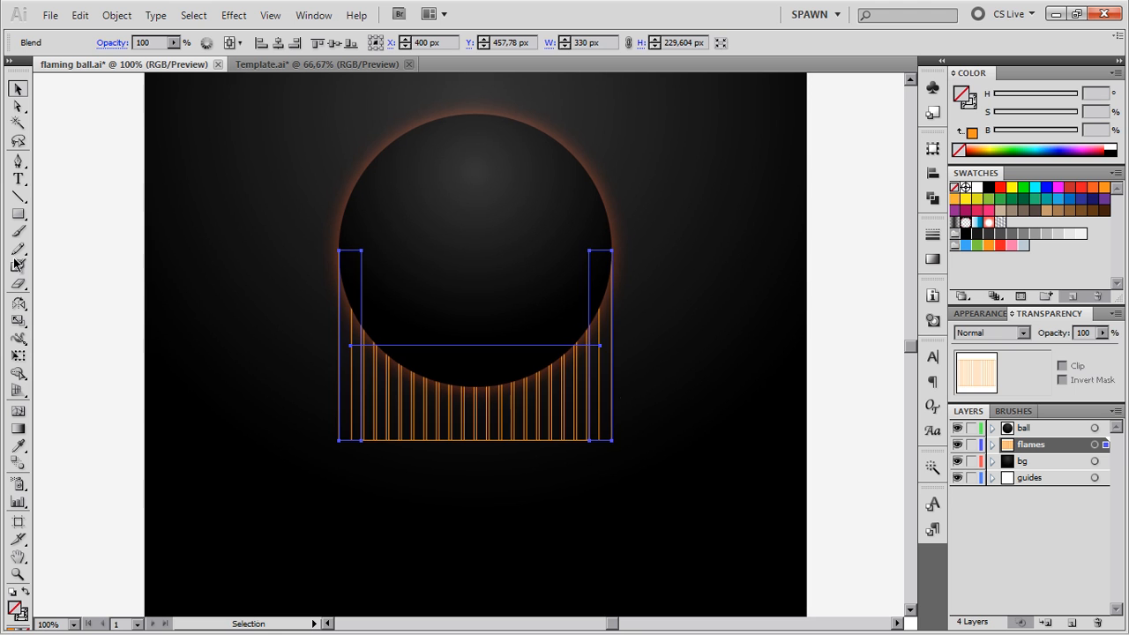
scroll(279, 339, "down", 1, "alt")
left_click(17, 216)
left_click_drag(17, 216, 78, 251)
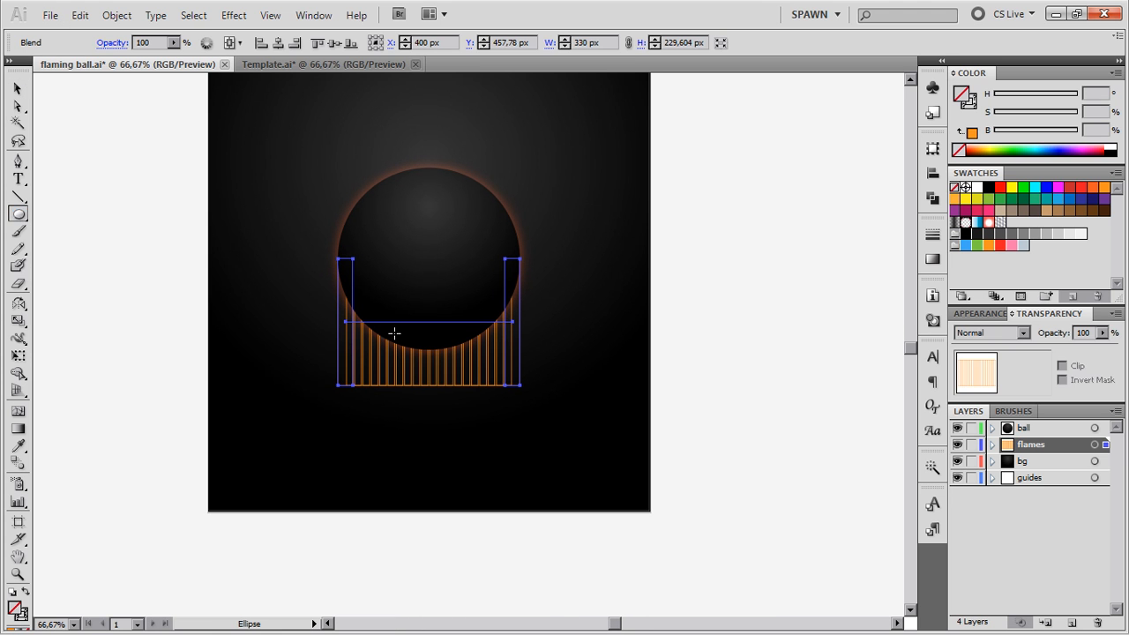
mouse_move(429, 263)
left_mouse_down()
mouse_move(508, 339)
mouse_move(512, 266)
left_mouse_up()
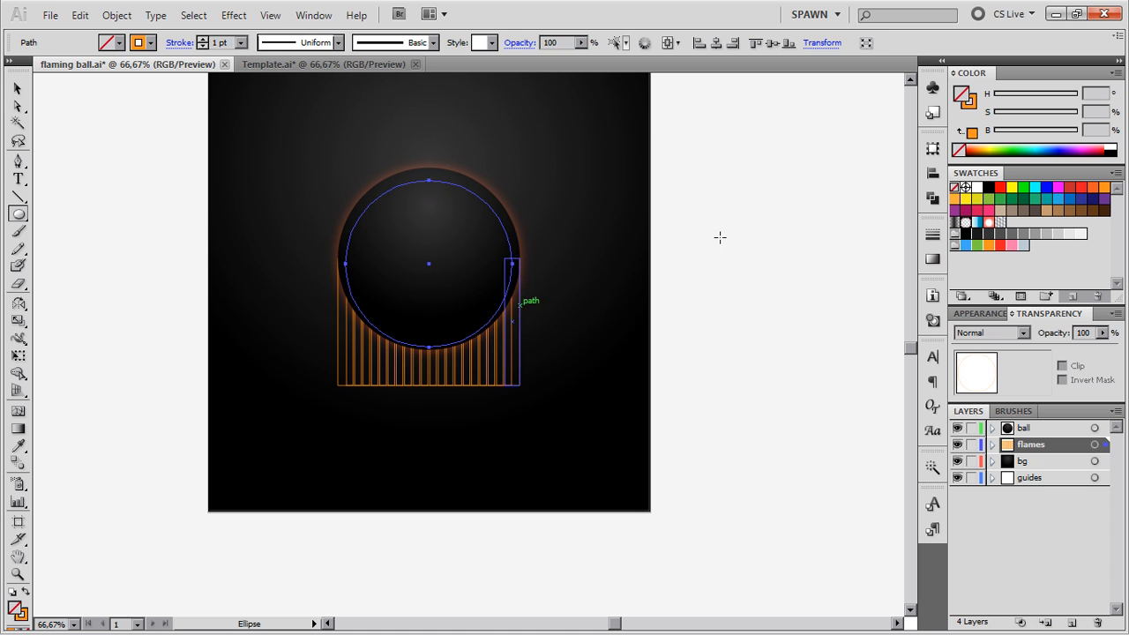
Move the new circle down below the blended rectangles and delete its topmost anchor point to leave the lower half-circle
key("v")
left_click_drag(439, 184, 425, 397)
scroll(453, 443, "up", 1)
left_click(17, 106)
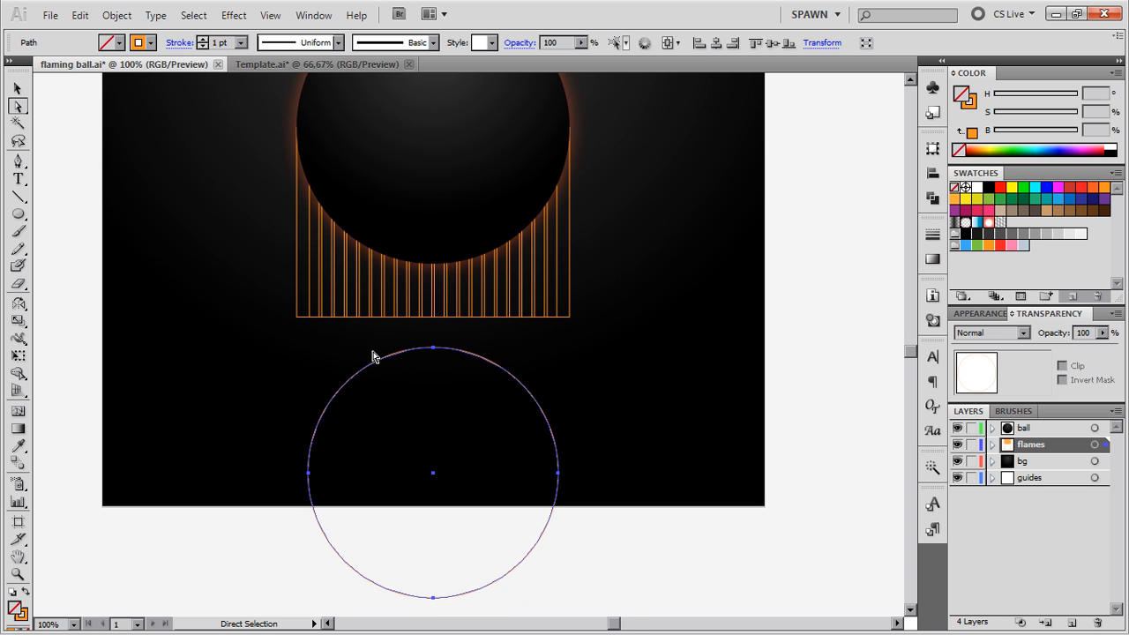
left_click_drag(414, 334, 452, 375)
key("Delete")
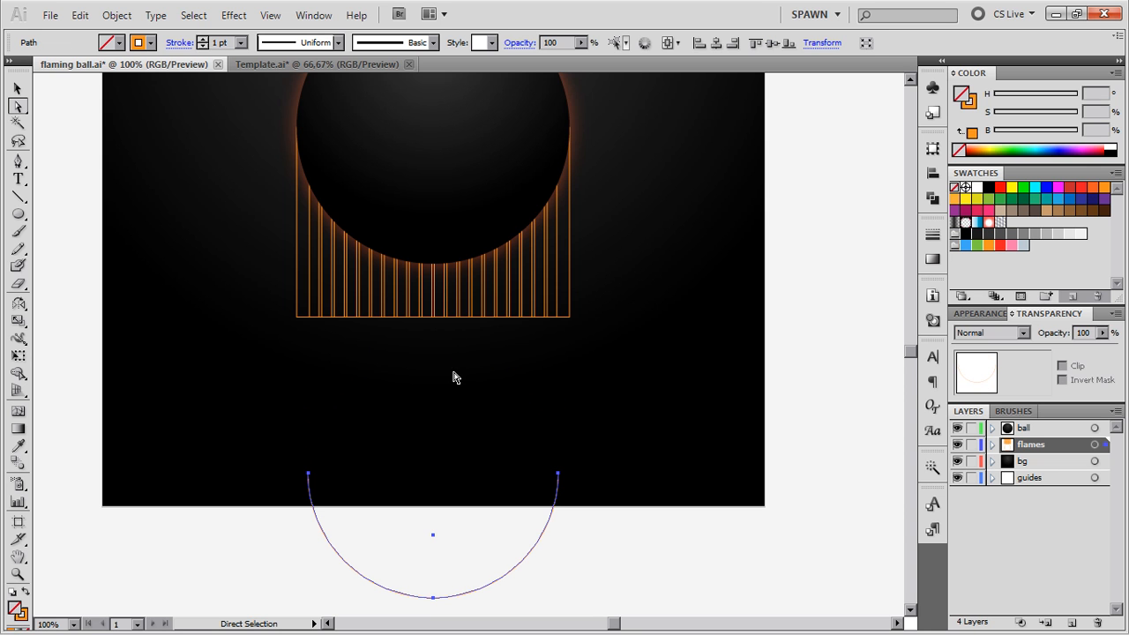
Move the half-circle up over the ball's lower half and replace the rectangle blend's spine with it
left_click(18, 89)
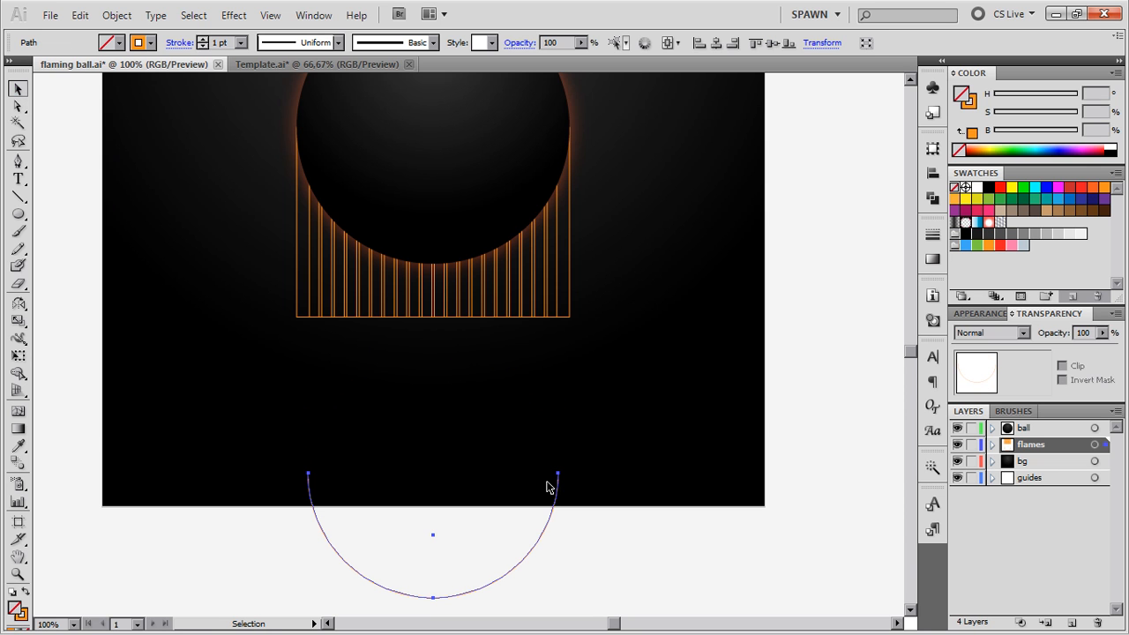
left_click_drag(558, 484, 547, 163)
left_click_drag(476, 220, 517, 298)
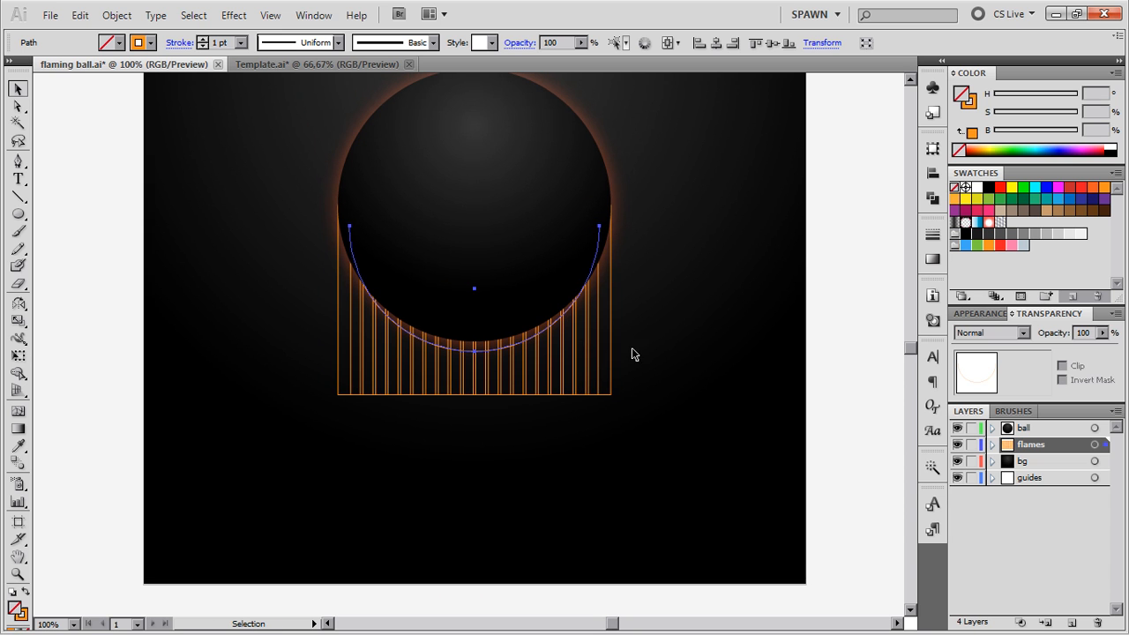
left_click(609, 342, "shift")
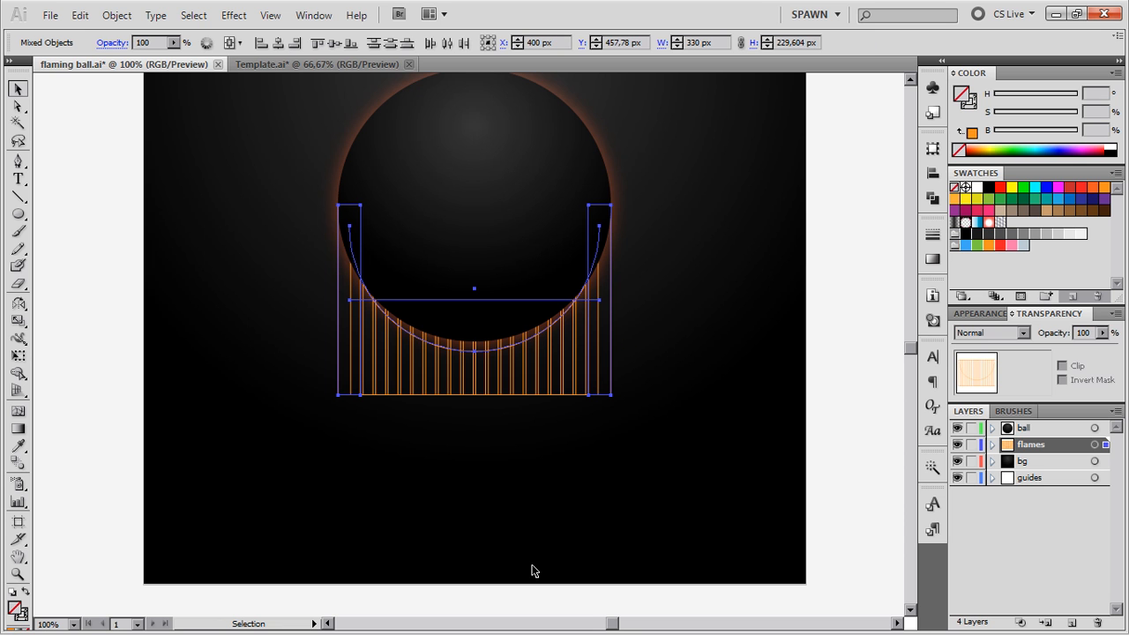
left_click(117, 16)
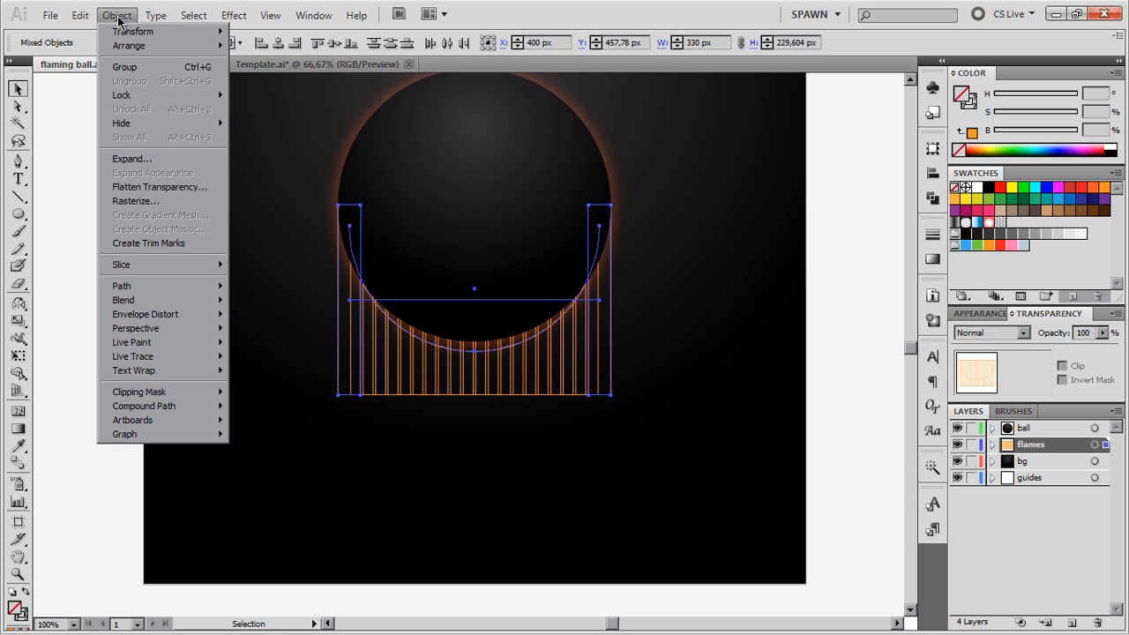
mouse_move(141, 299)
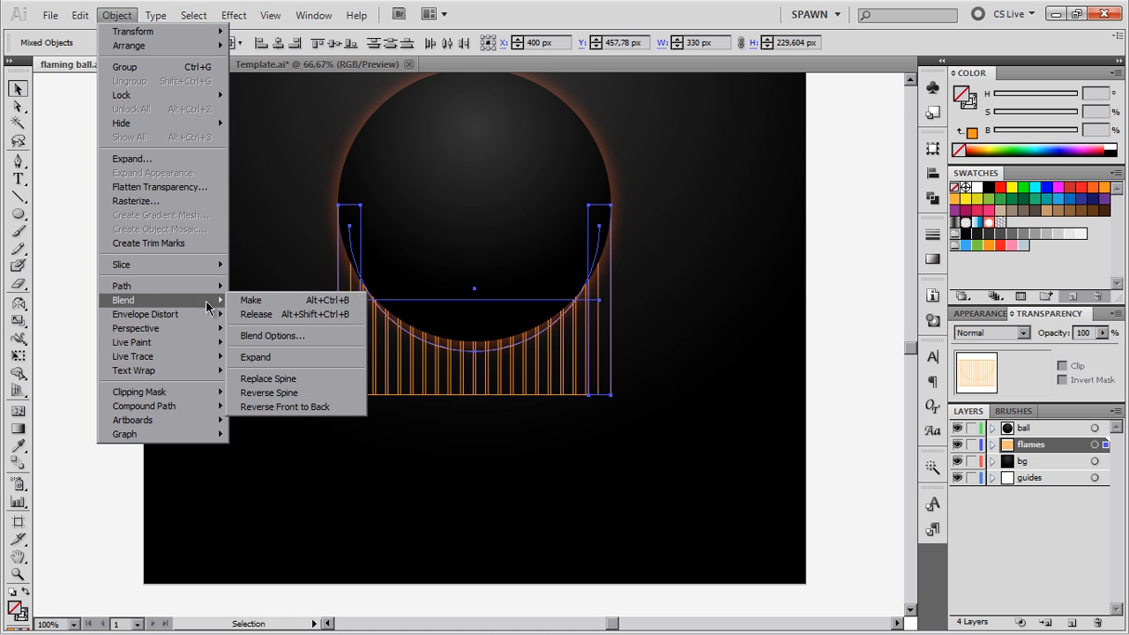
left_click(274, 383)
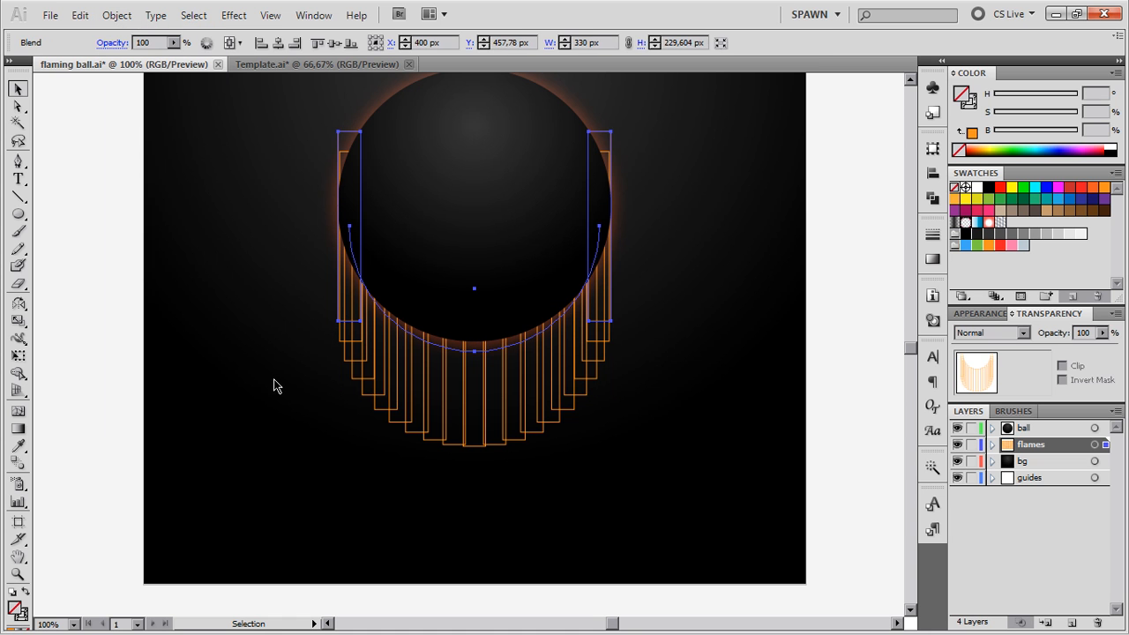
Move the curved rectangle blend down about 62 px and scale it down to about 318 px wide, inside the ball's width
left_click(704, 373)
left_click_drag(610, 320, 611, 372)
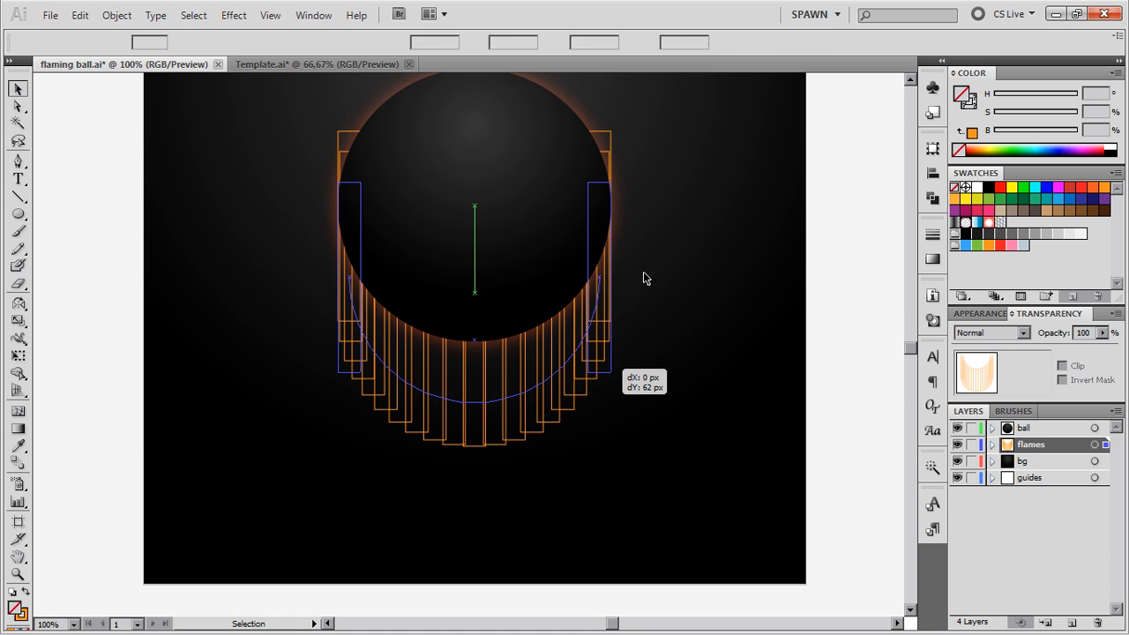
key("s")
mouse_move(661, 111)
left_mouse_down()
mouse_move(657, 130)
mouse_move(648, 125)
left_mouse_up()
key("ctrl+minus")
left_click_drag(613, 271, 628, 253)
key("v")
left_click(627, 338)
key("ctrl+plus")
left_click(659, 364)
left_click_drag(746, 269, 723, 284)
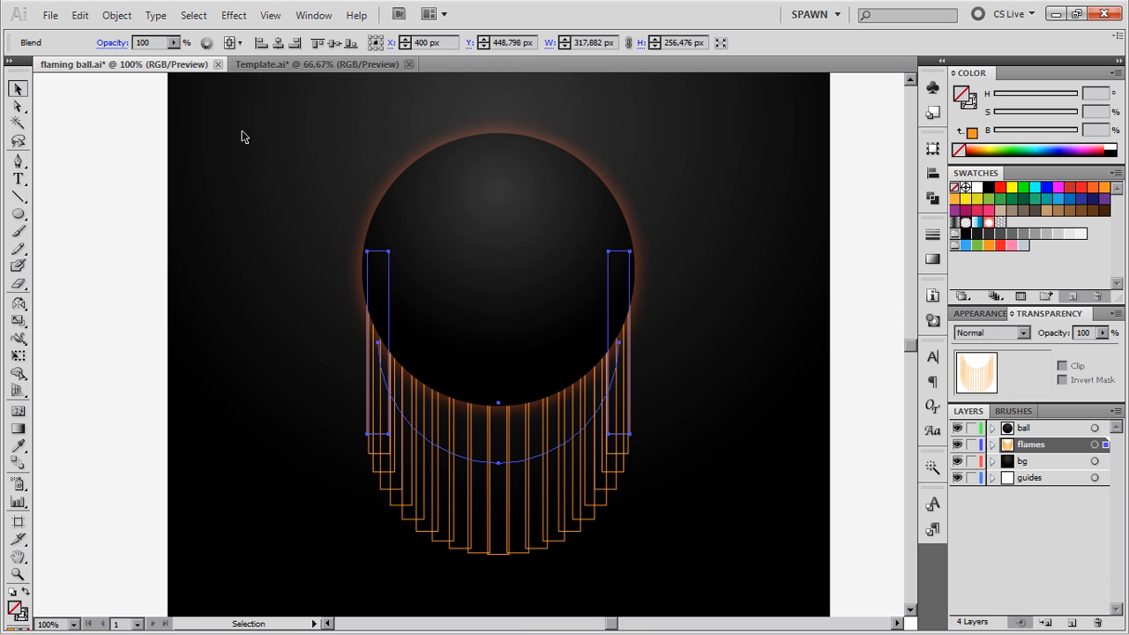
Expand the rectangle blend, ungroup it into separate paths, and show the appearance attributes
left_click(117, 15)
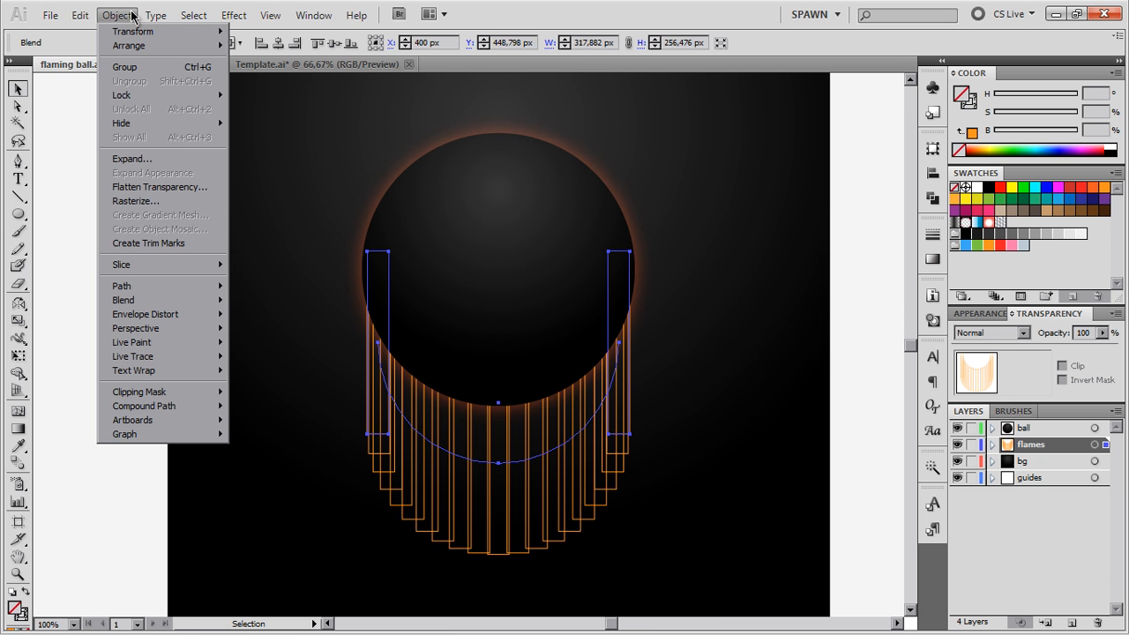
left_click(148, 160)
left_click(625, 274)
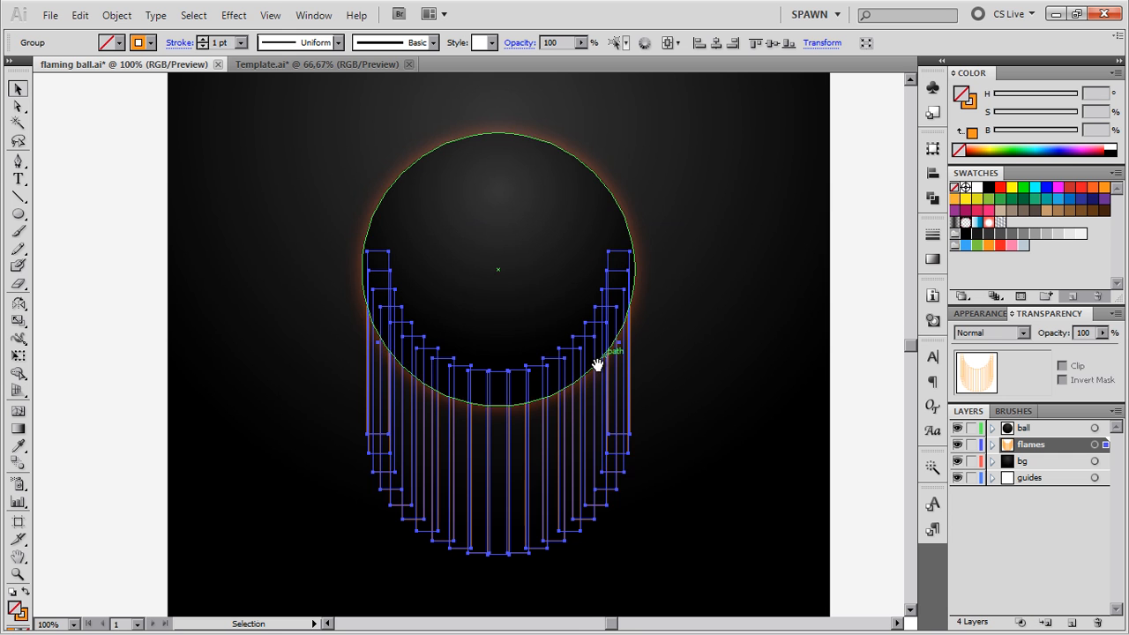
scroll(650, 364, "down", 1)
scroll(622, 326, "down", 1)
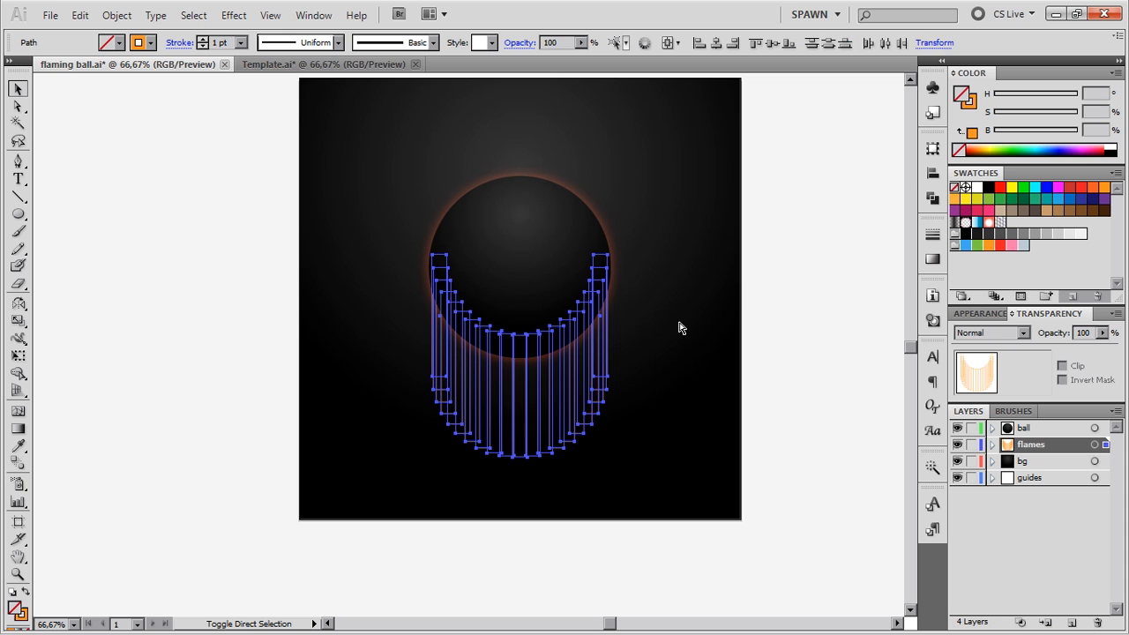
left_click(650, 365)
left_click(969, 313)
left_click_drag(630, 415, 408, 477)
left_click(565, 459)
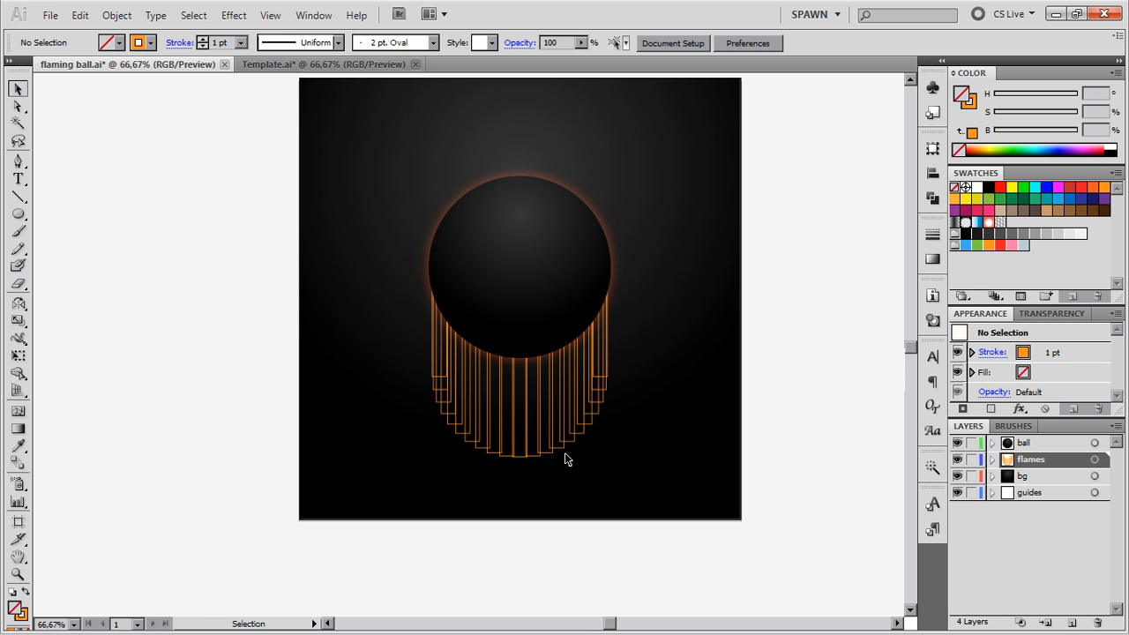
Select all the flame rectangles and swap their fill and stroke, giving them an orange fill and no stroke
key("ctrl+1")
left_click_drag(651, 515, 351, 374)
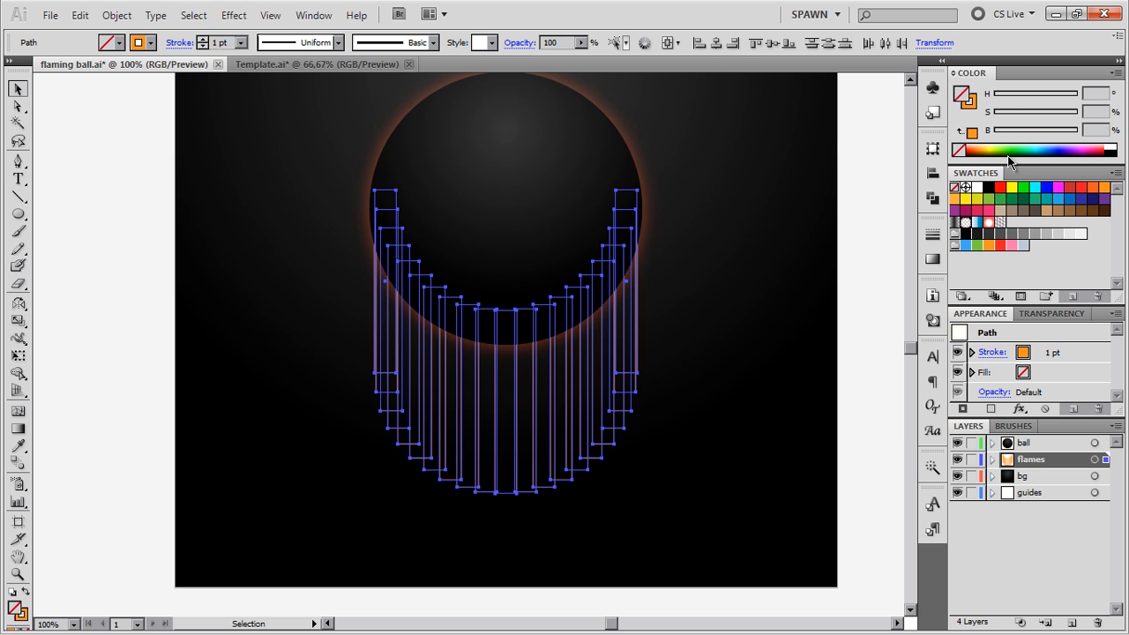
key("shift+x")
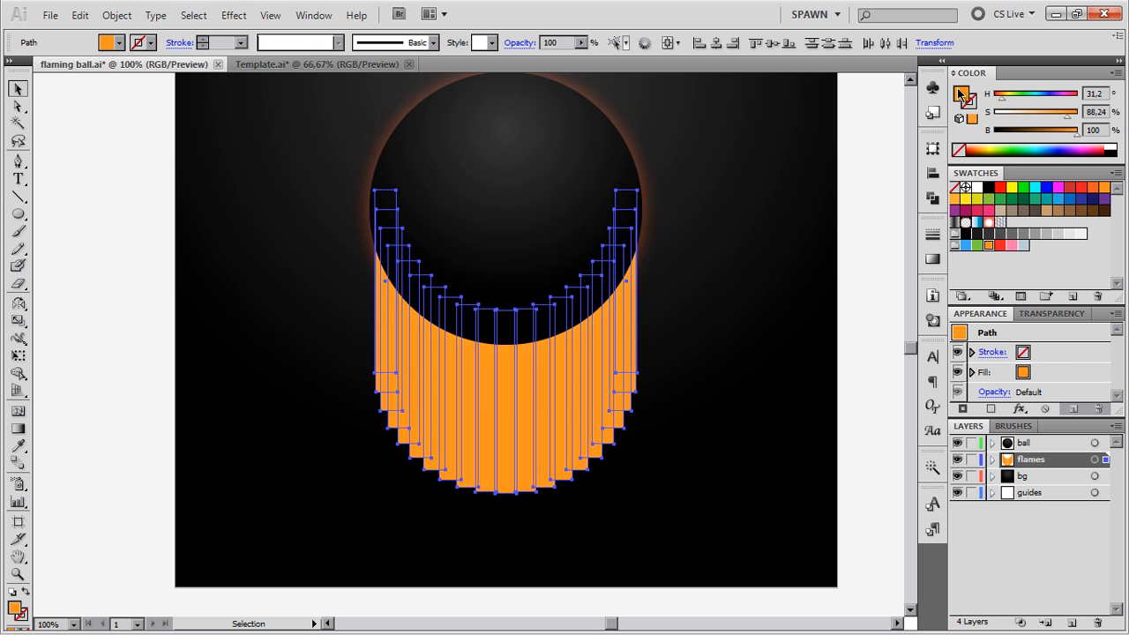
Fill the selected rectangles with a linear gradient at an angle of 90°
left_click(932, 258)
left_click(757, 253)
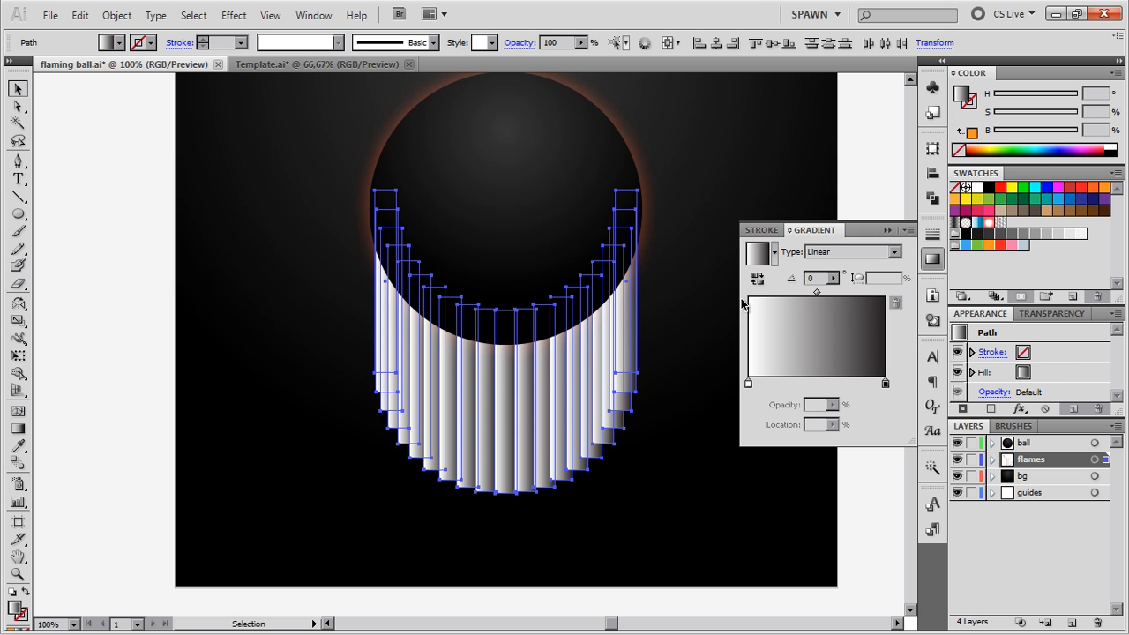
type("90")
key("Return")
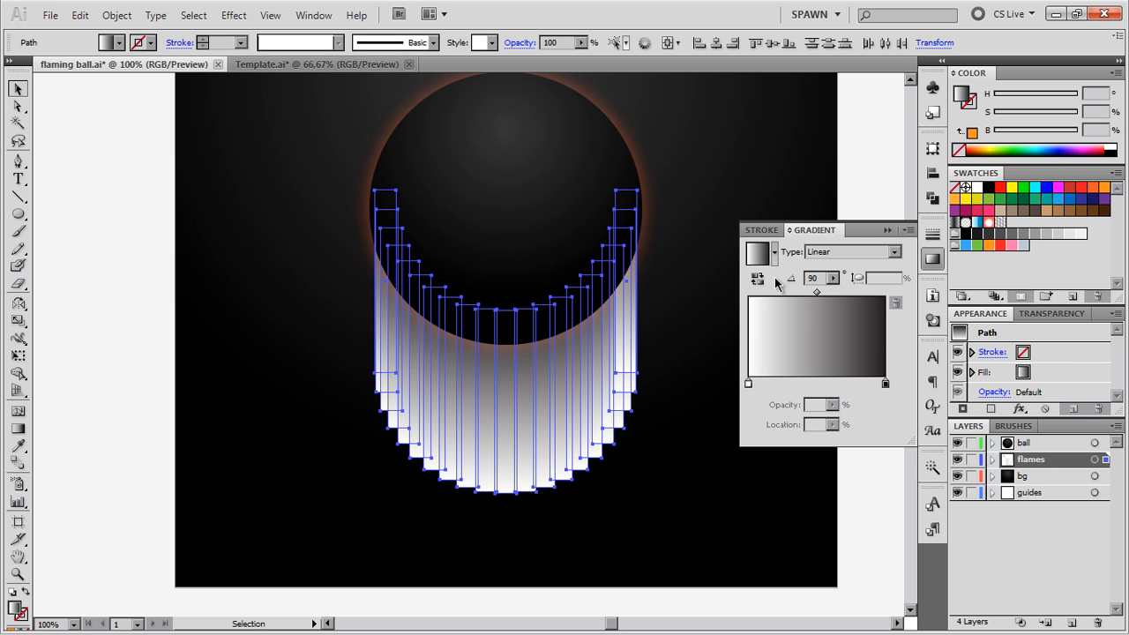
Switch the gradient's black stop to HSB and set it to hue 20, saturation 100 and brightness 100
left_click(885, 382)
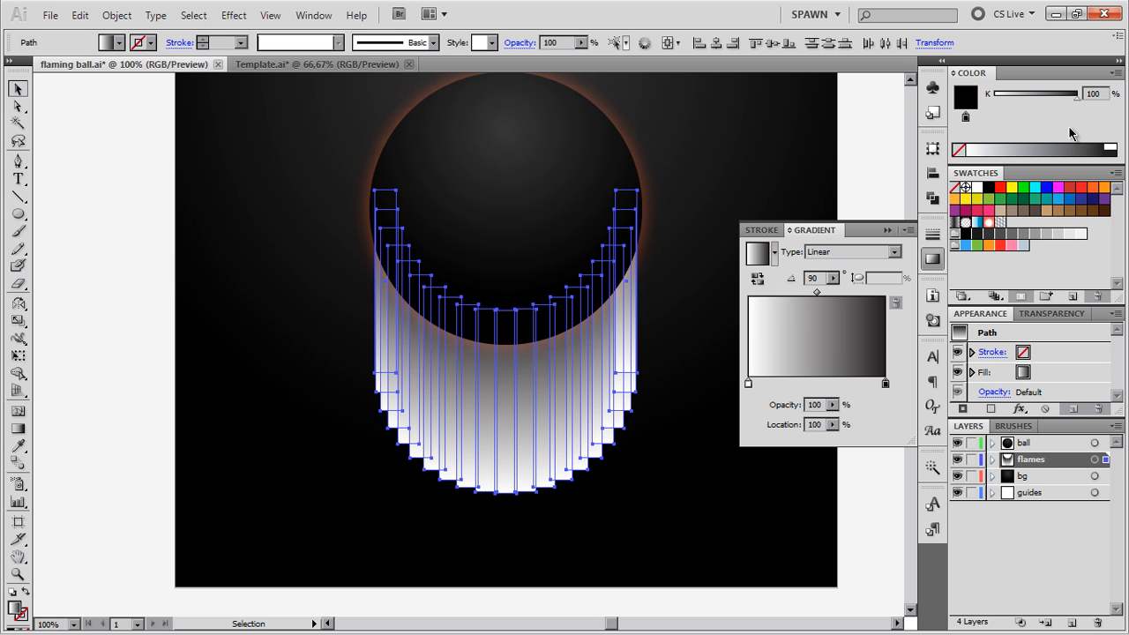
left_click(1116, 73)
left_click(1041, 129)
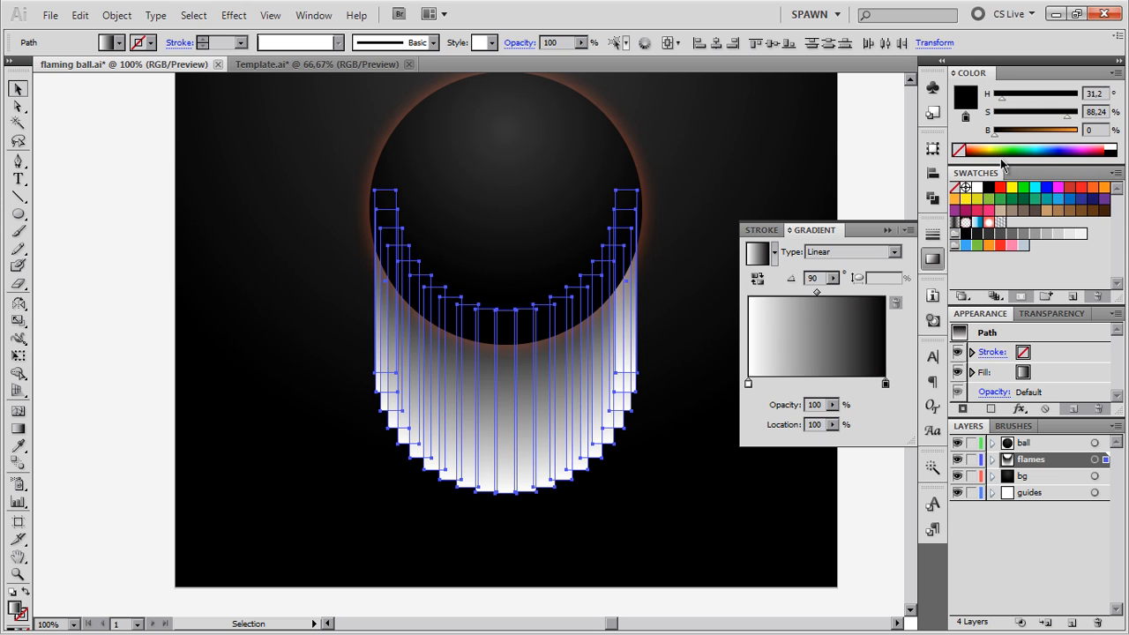
left_click_drag(1001, 137, 1091, 118)
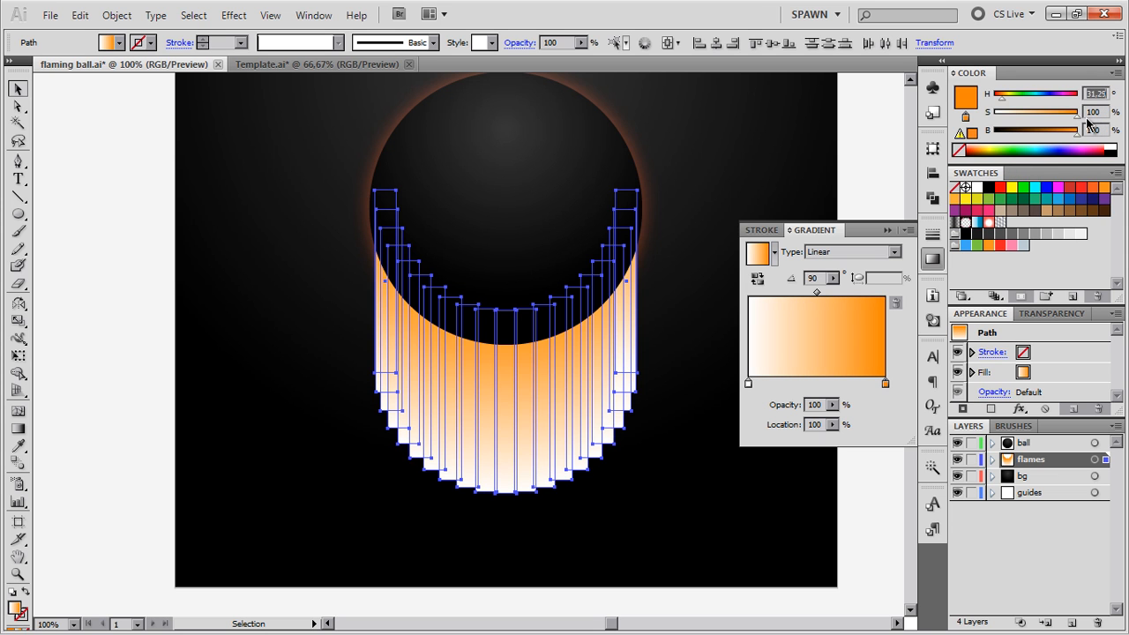
type("20")
key("Return")
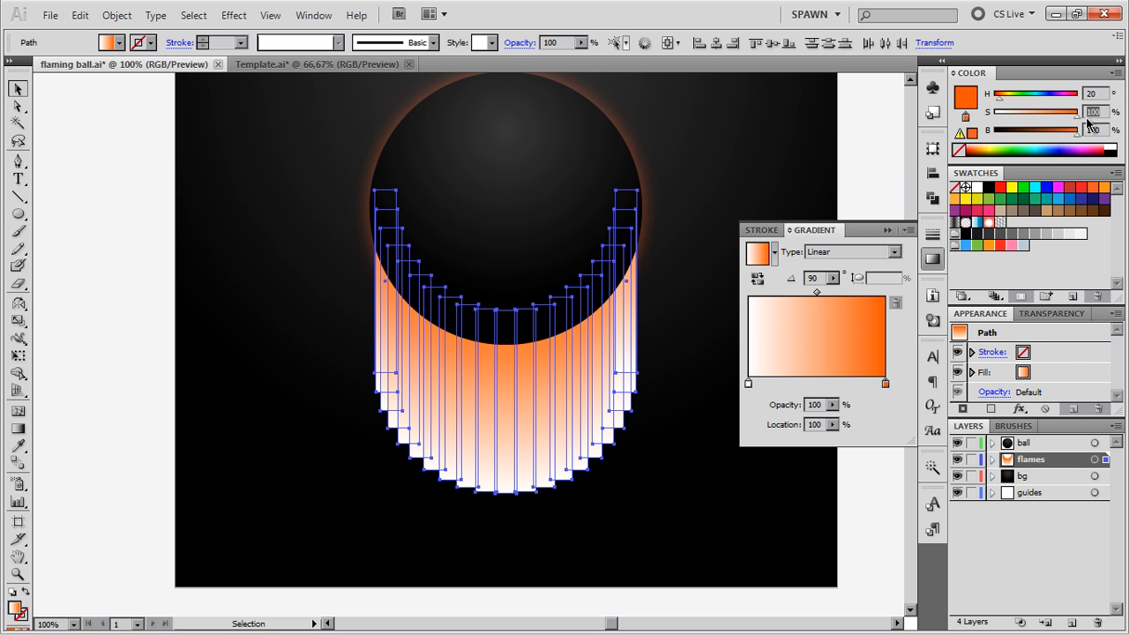
Copy the orange stop over the gradient's white stop and set its hue to about 15 and saturation to 70
left_click_drag(885, 383, 763, 396)
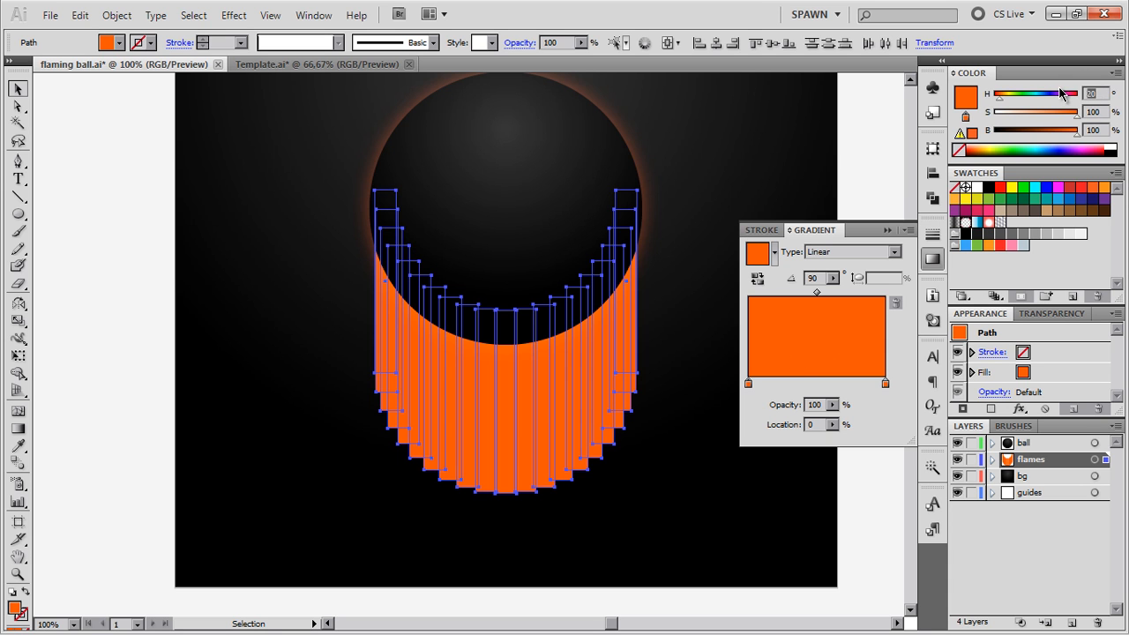
key("Down")
key("Down")
key("Down")
key("Tab")
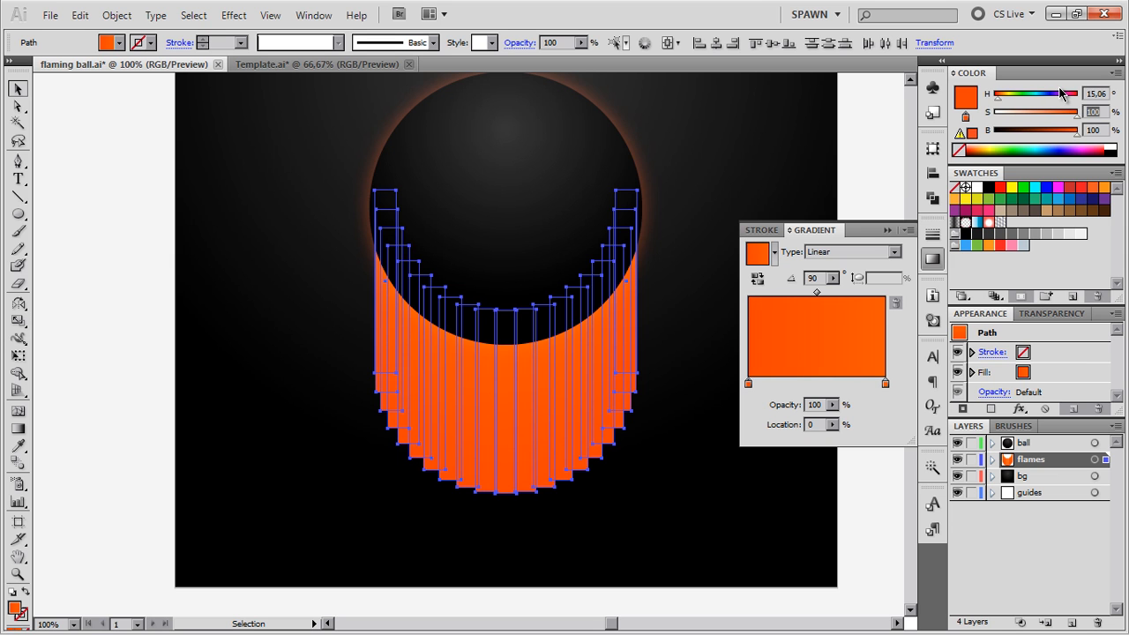
type("70")
key("Tab")
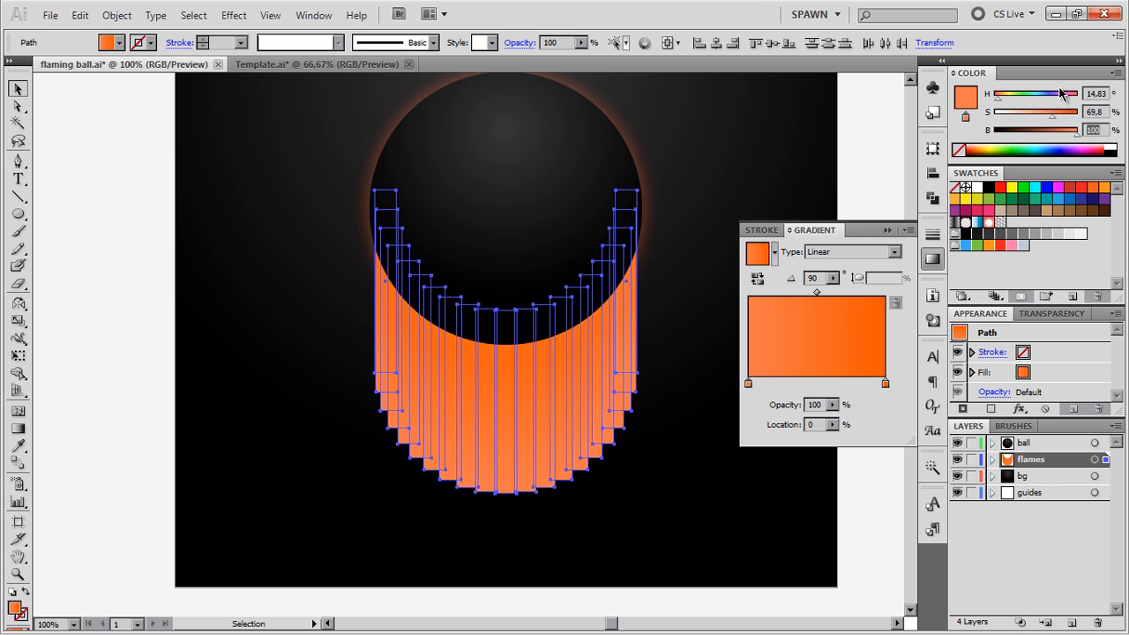
Set the opacity of the gradient's lighter orange stop to 0%
key("Return")
left_click(784, 403)
type("0")
key("Tab")
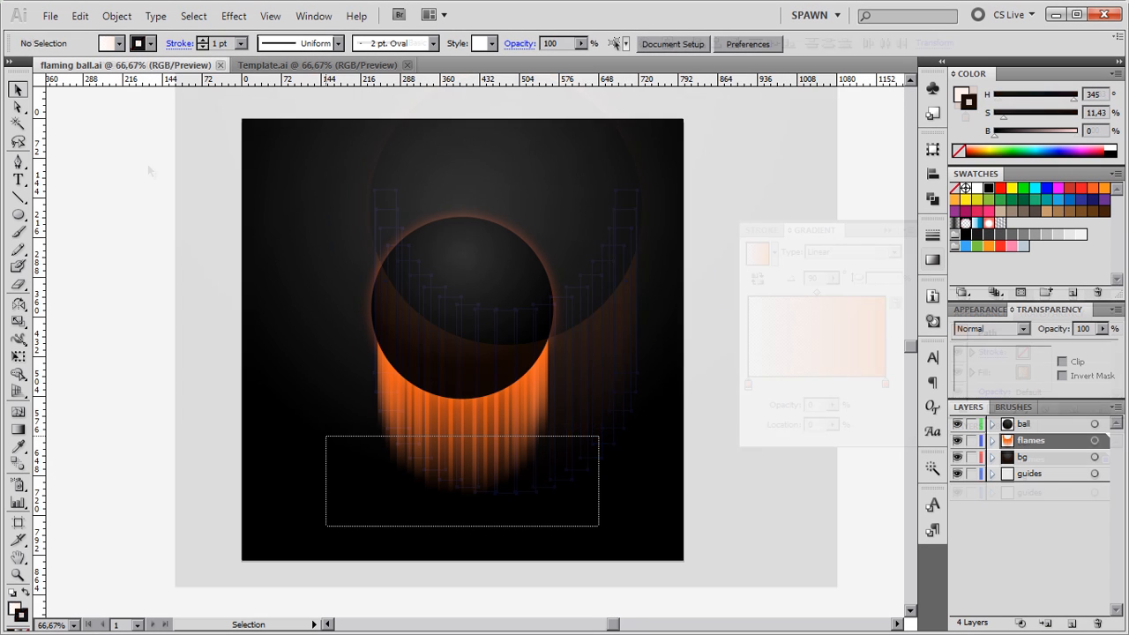
Select all the flame rectangles and set their blending mode to Screen
left_click_drag(327, 436, 310, 409)
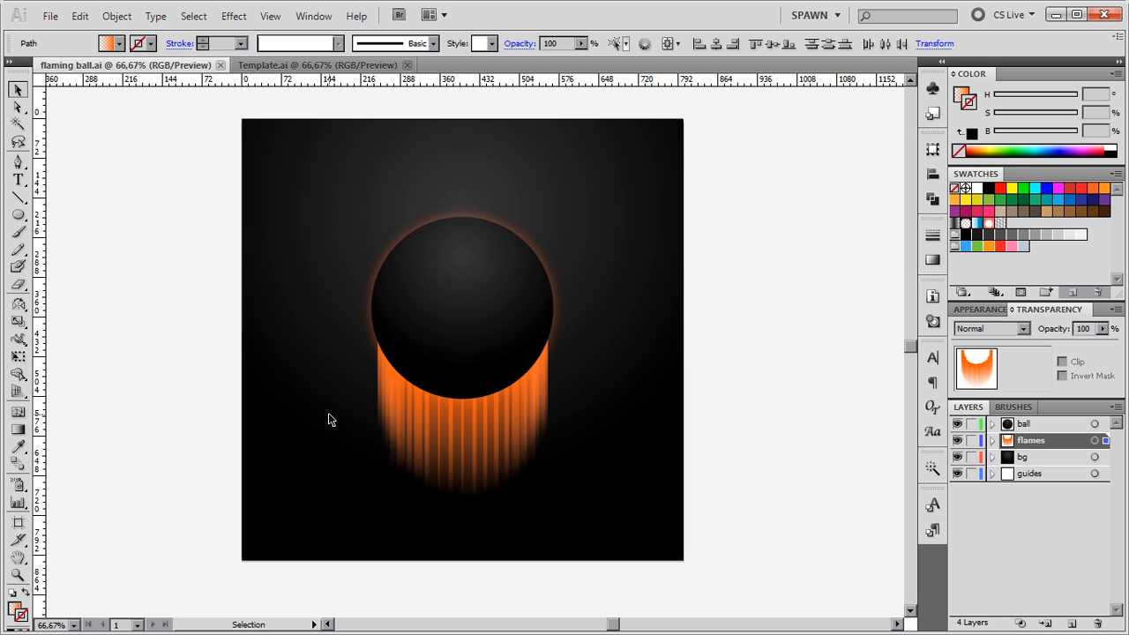
left_click(990, 328)
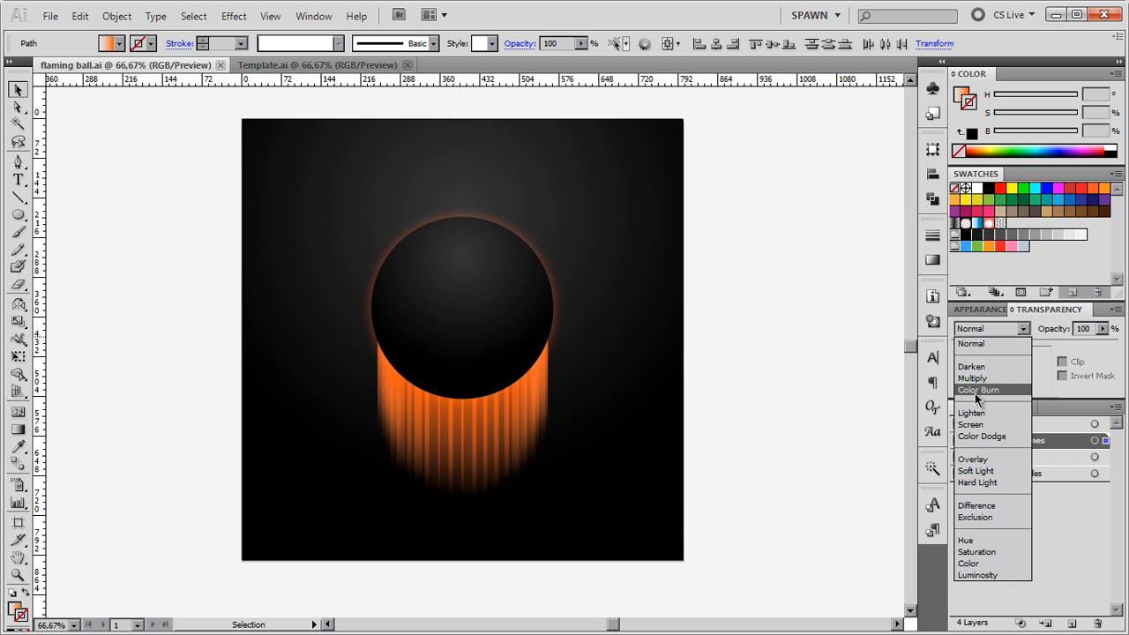
left_click(972, 459)
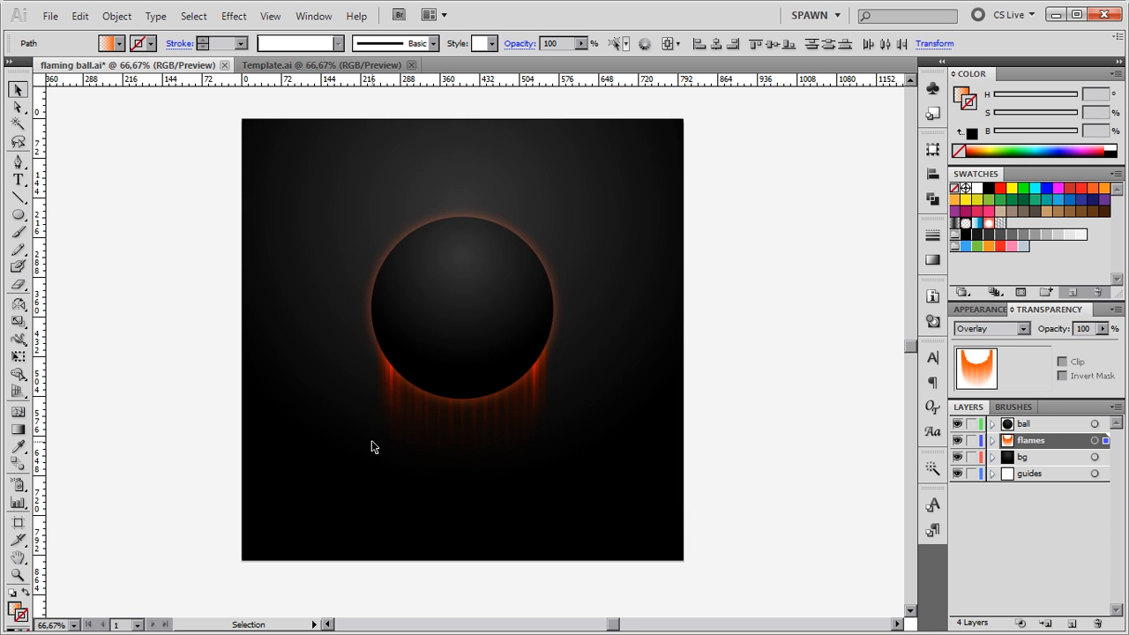
left_click(994, 329)
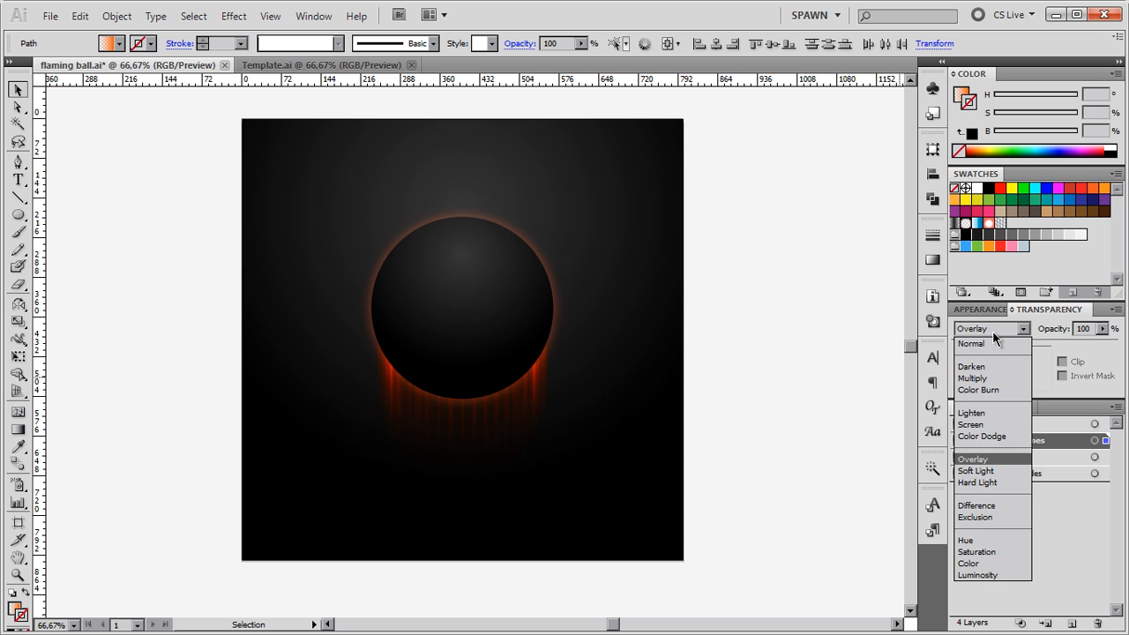
left_click(970, 424)
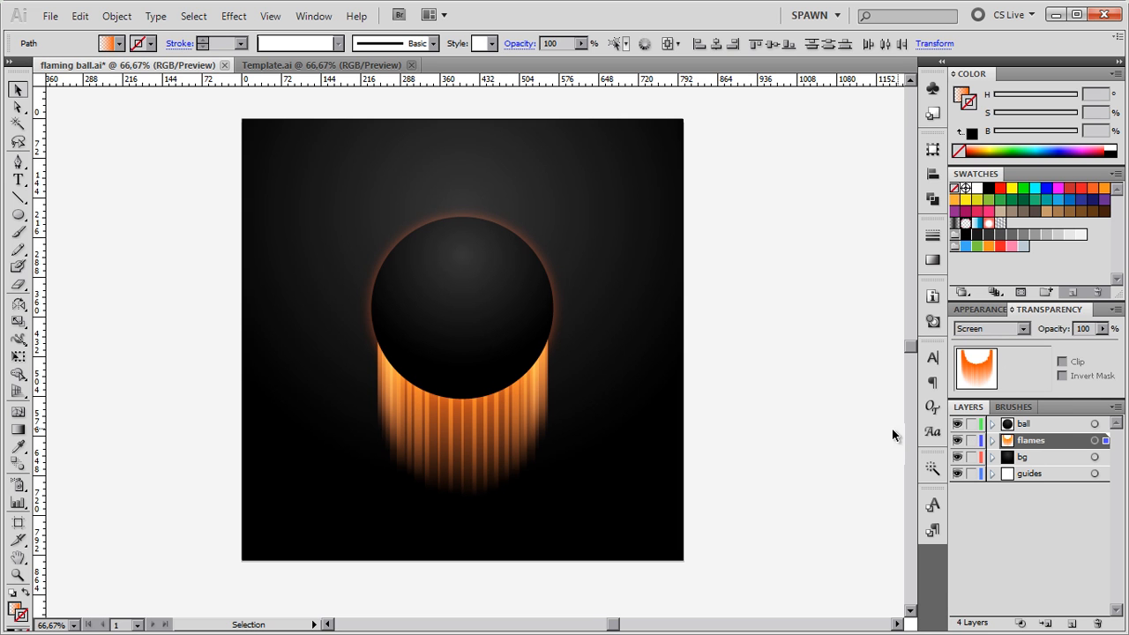
Group the selected flame rectangles, keeping their selection edges hidden
key("a")
key("ctrl+h")
key("ctrl+h")
key("v")
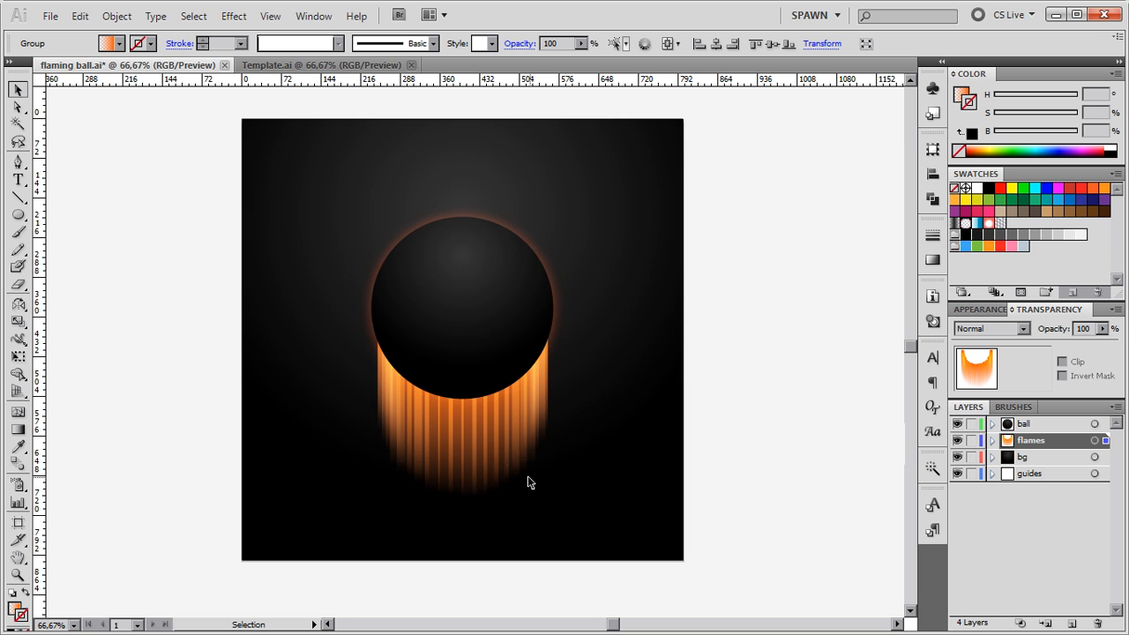
Duplicate the flame group slightly above the original and scale the copy narrower so it fits behind the ball
left_click_drag(473, 450, 476, 417)
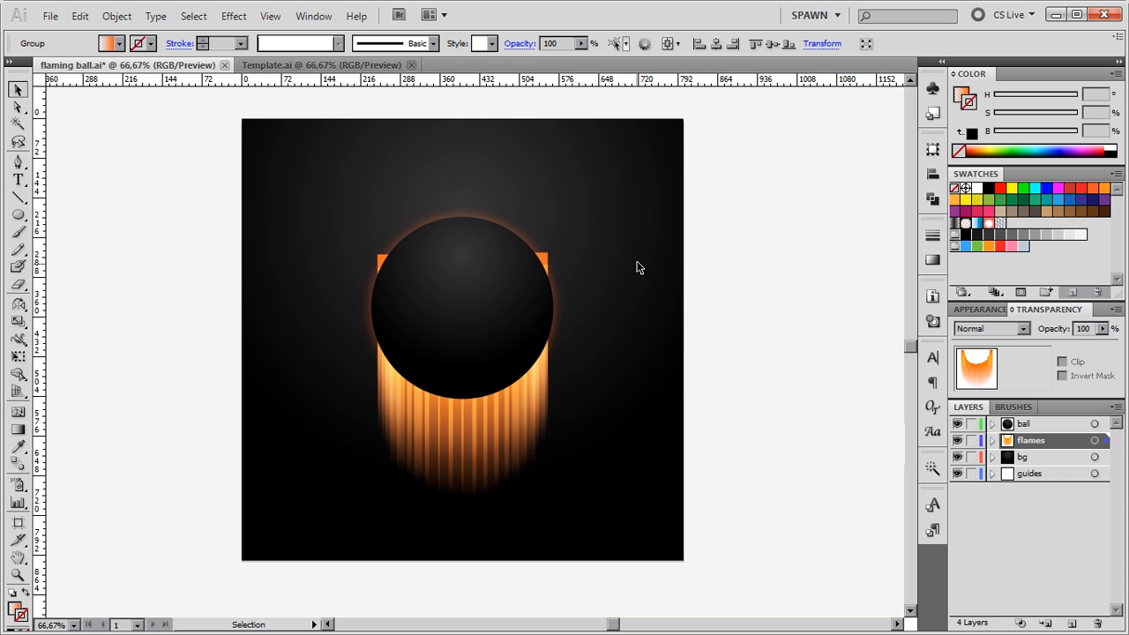
key("s")
left_click_drag(627, 144, 617, 173)
key("v")
left_click_drag(470, 386, 473, 412)
key("s")
left_click_drag(566, 214, 537, 226)
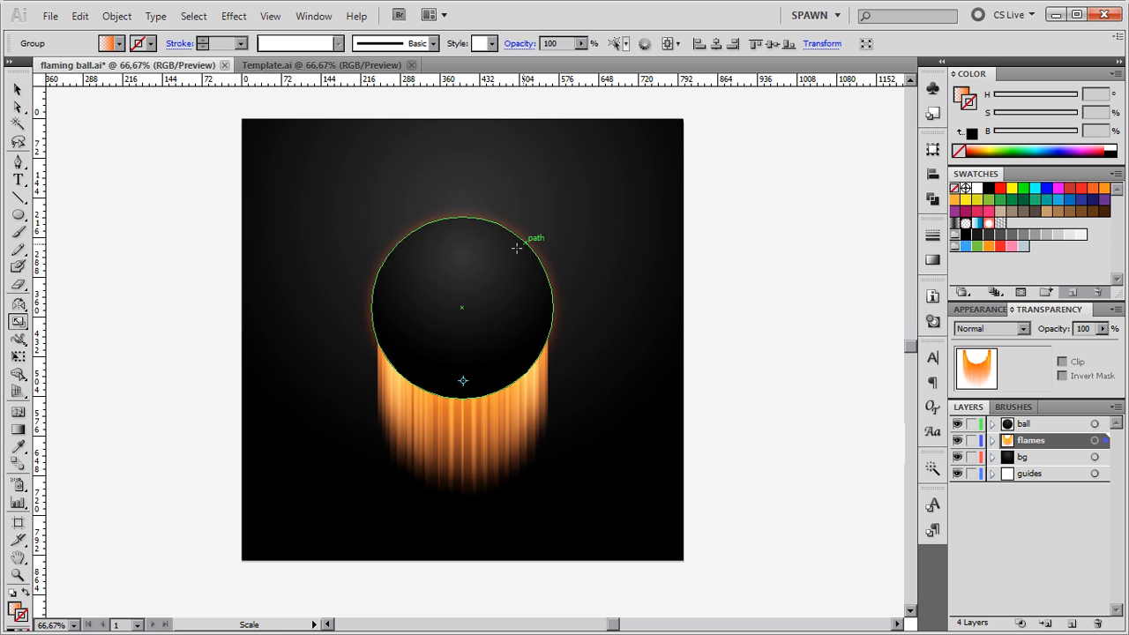
Reposition and rescale the copied flame group so its strips overlap the original flames unevenly
key("v")
left_click_drag(519, 313, 536, 302)
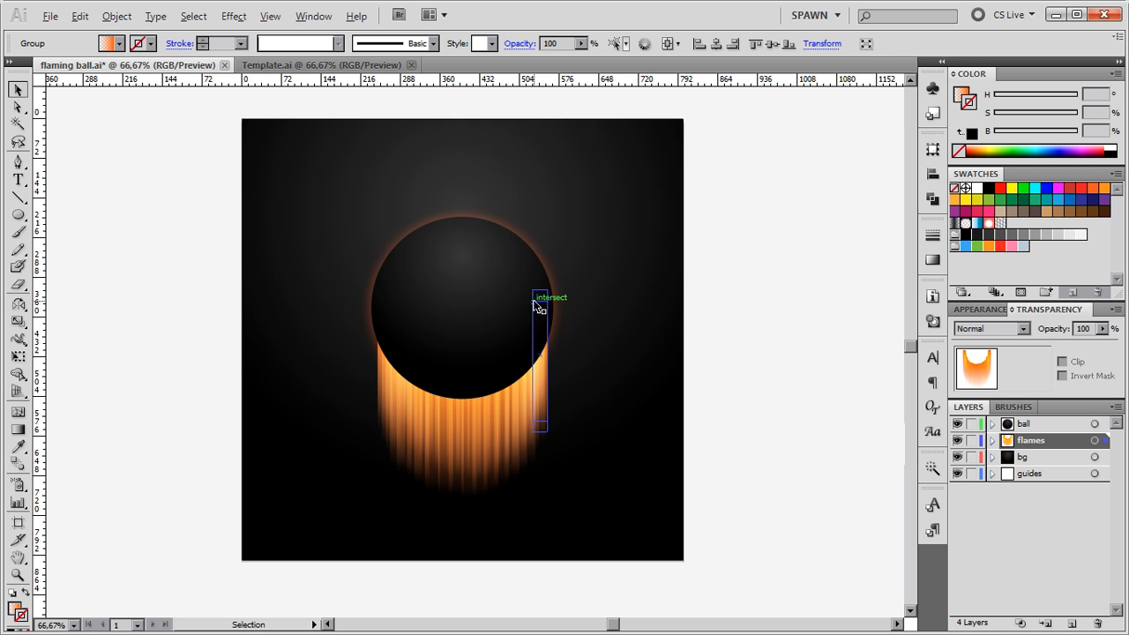
key("s")
left_click_drag(536, 223, 537, 213)
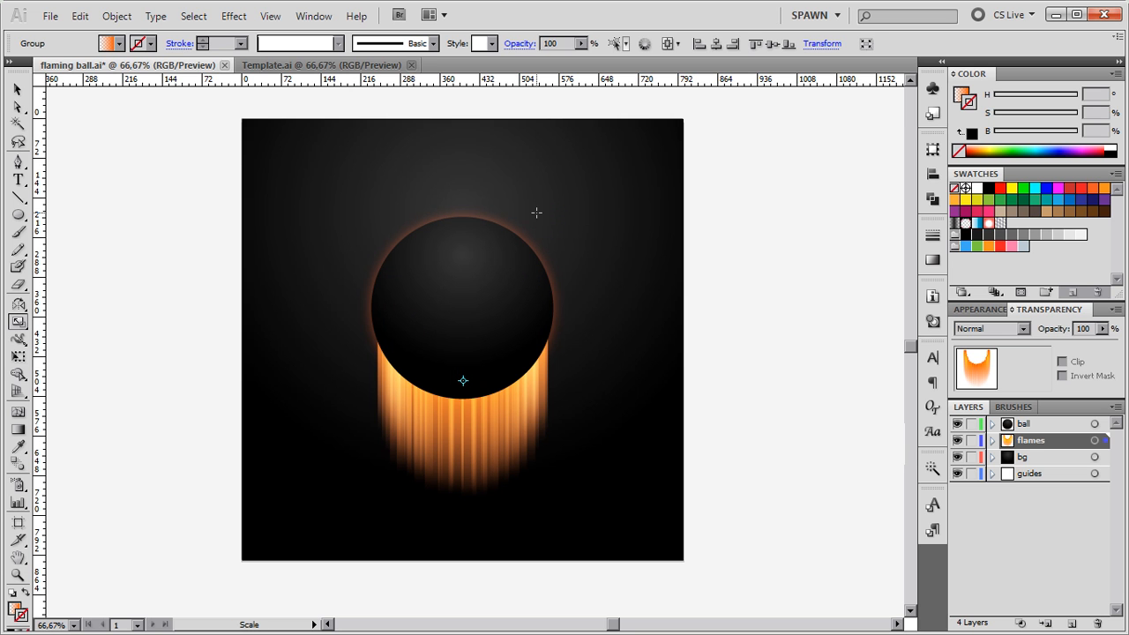
left_click_drag(565, 181, 556, 174)
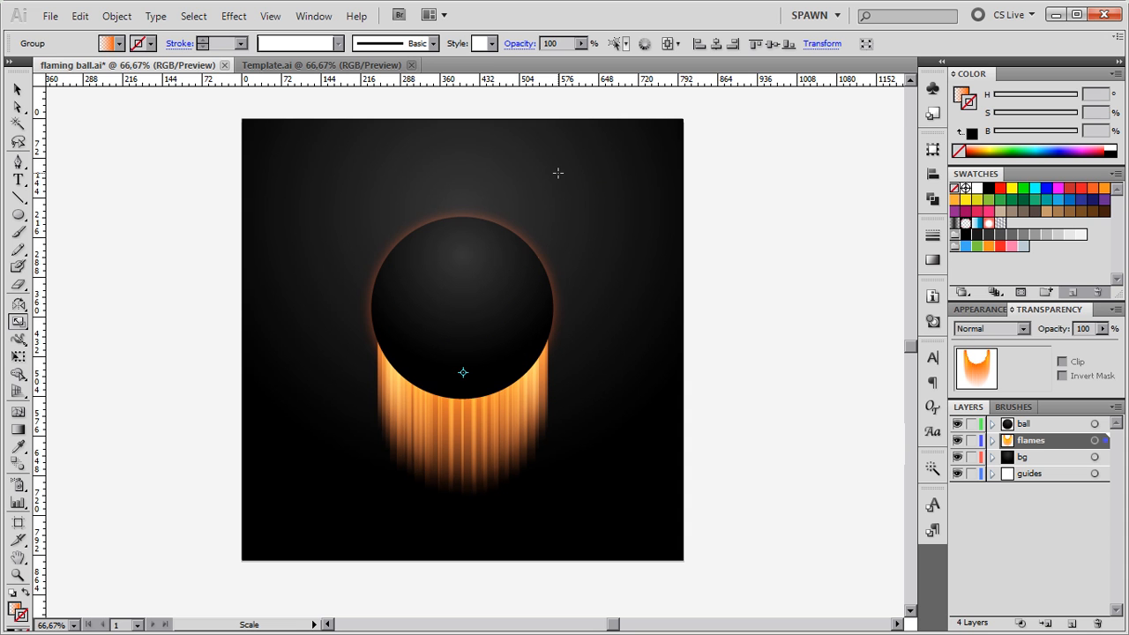
Select both flame groups, combine them into one group and clear the selection
key("v")
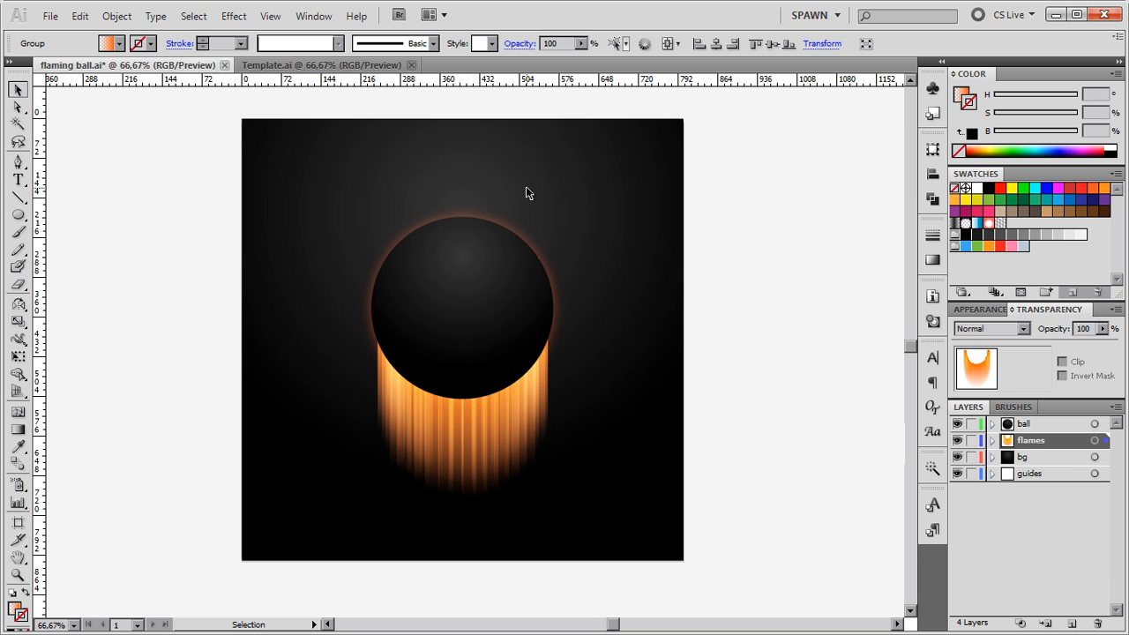
left_click_drag(576, 507, 346, 400)
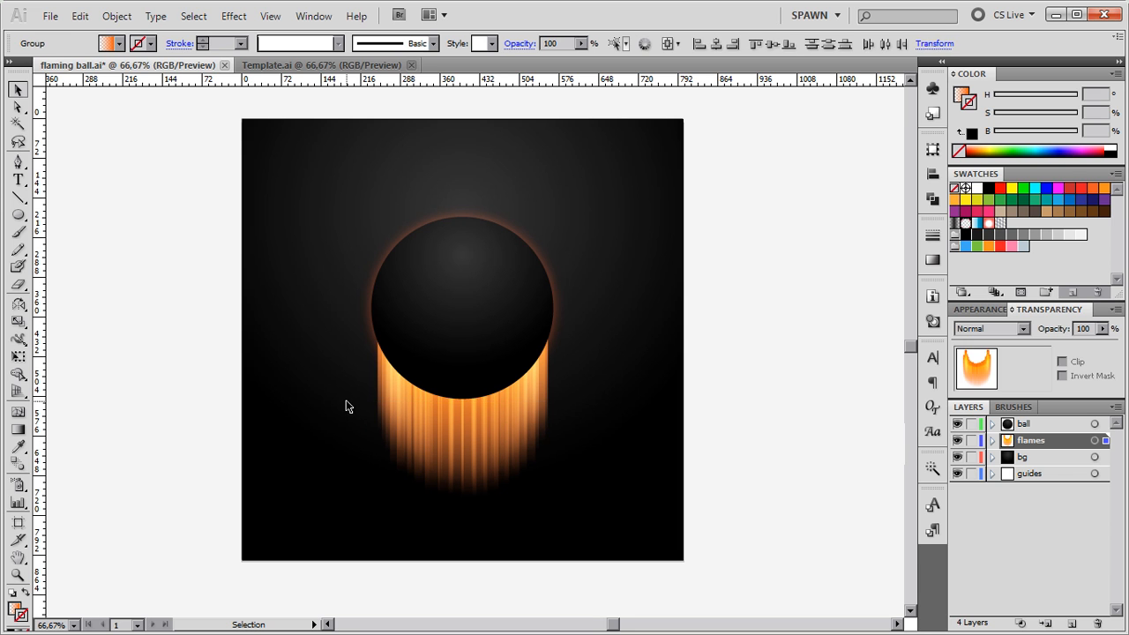
key("a")
key("v")
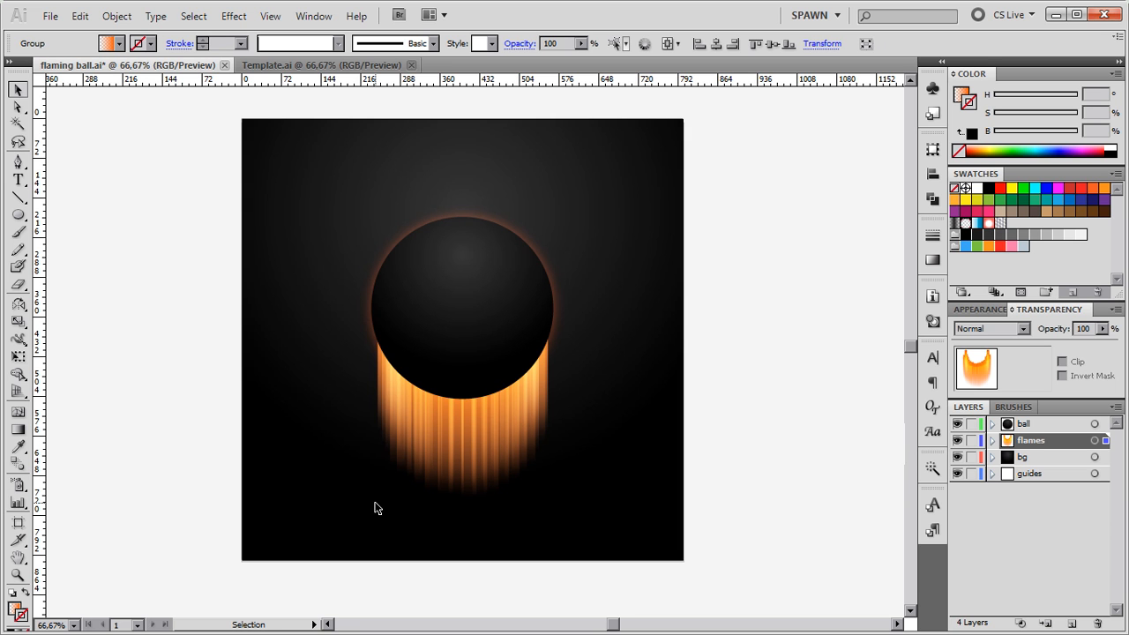
left_click(320, 529)
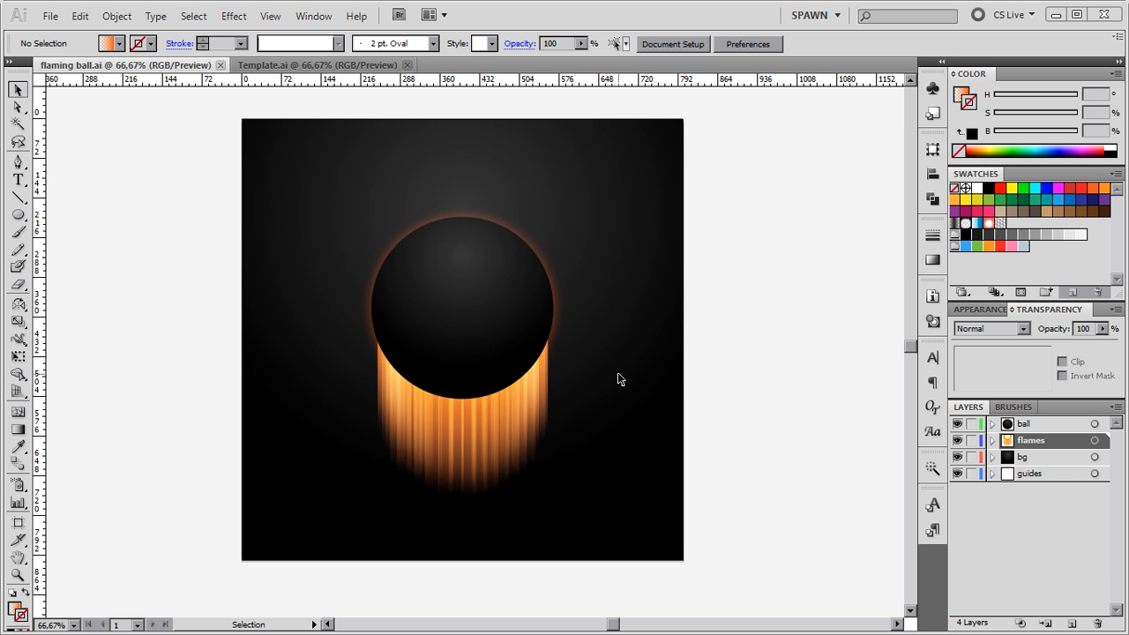
Apply an Arc warp effect to the flame group with a horizontal bend of 4%, previewing the result
left_click_drag(591, 511, 378, 474)
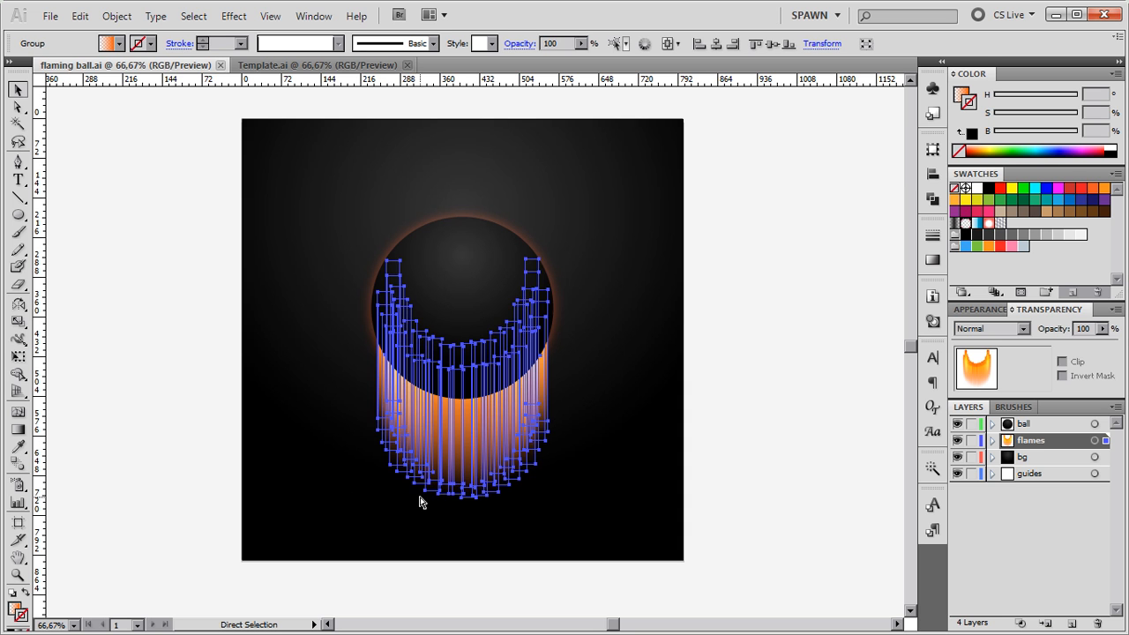
left_click(236, 16)
mouse_move(253, 226)
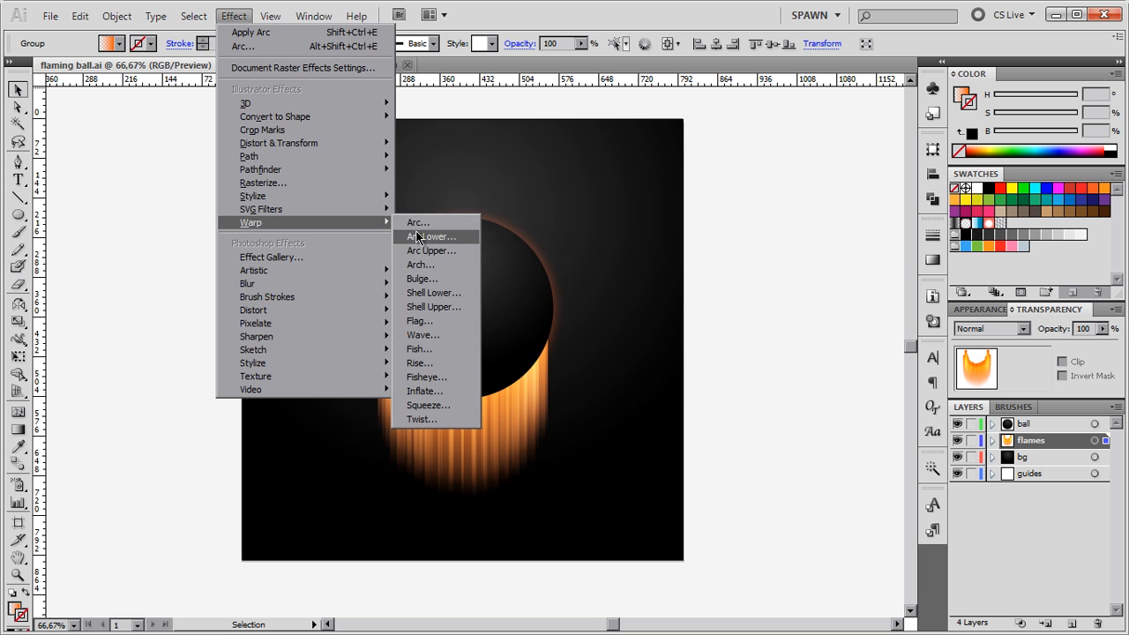
left_click(436, 228)
left_click_drag(760, 196, 767, 245)
left_click(923, 323)
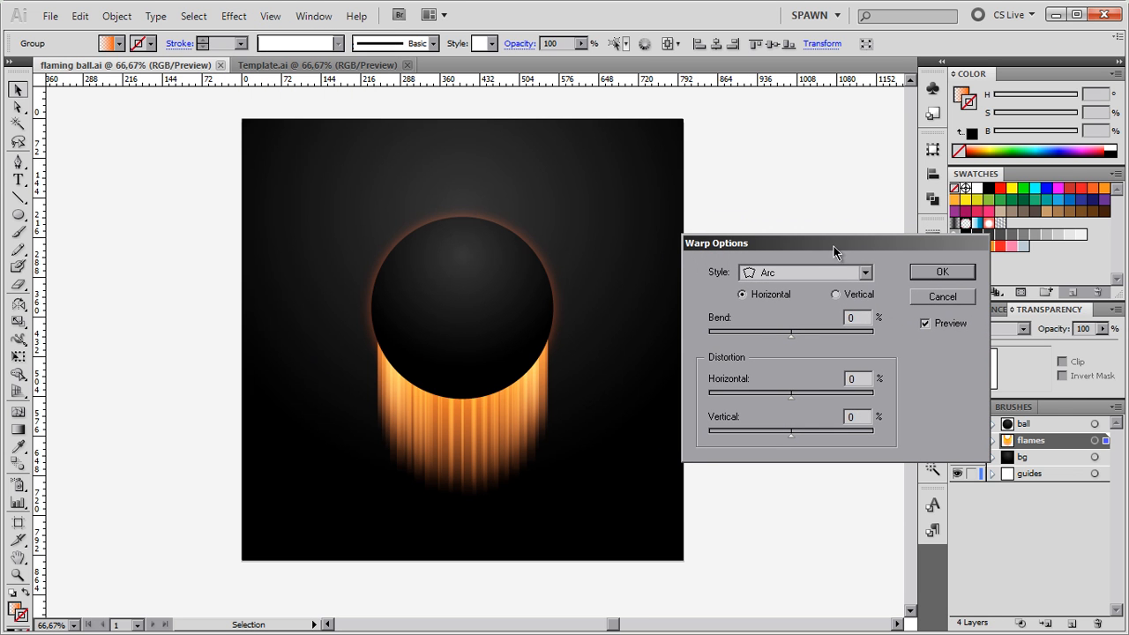
left_click_drag(836, 248, 938, 236)
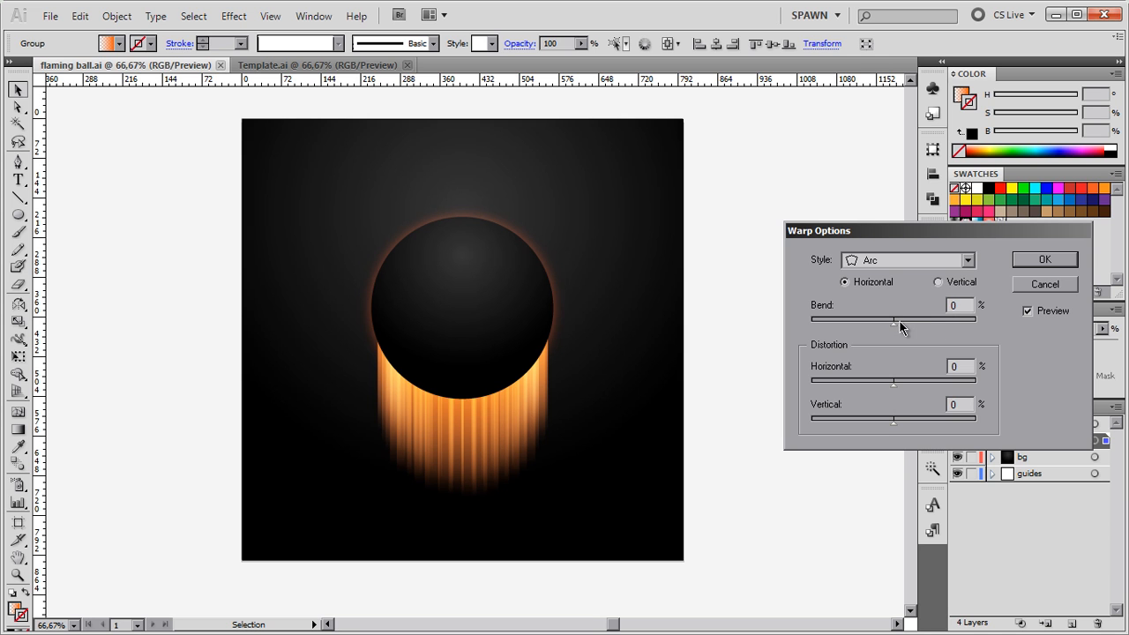
left_click_drag(899, 326, 897, 322)
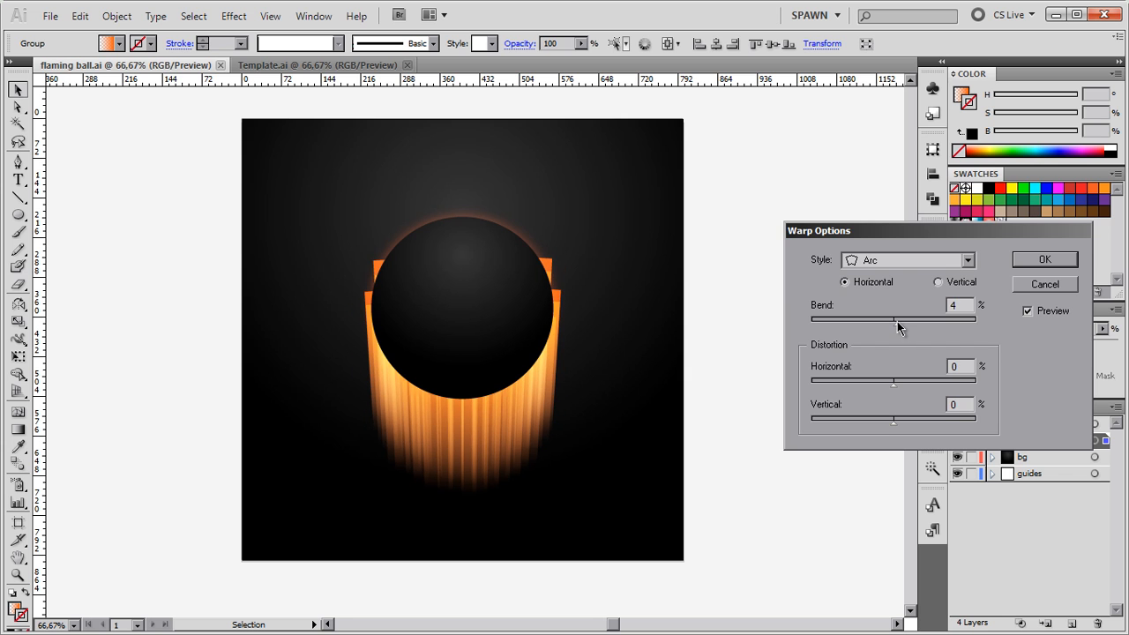
Set the warp's vertical distortion to about -47% and apply the effect to the flames
left_click_drag(816, 231, 810, 159)
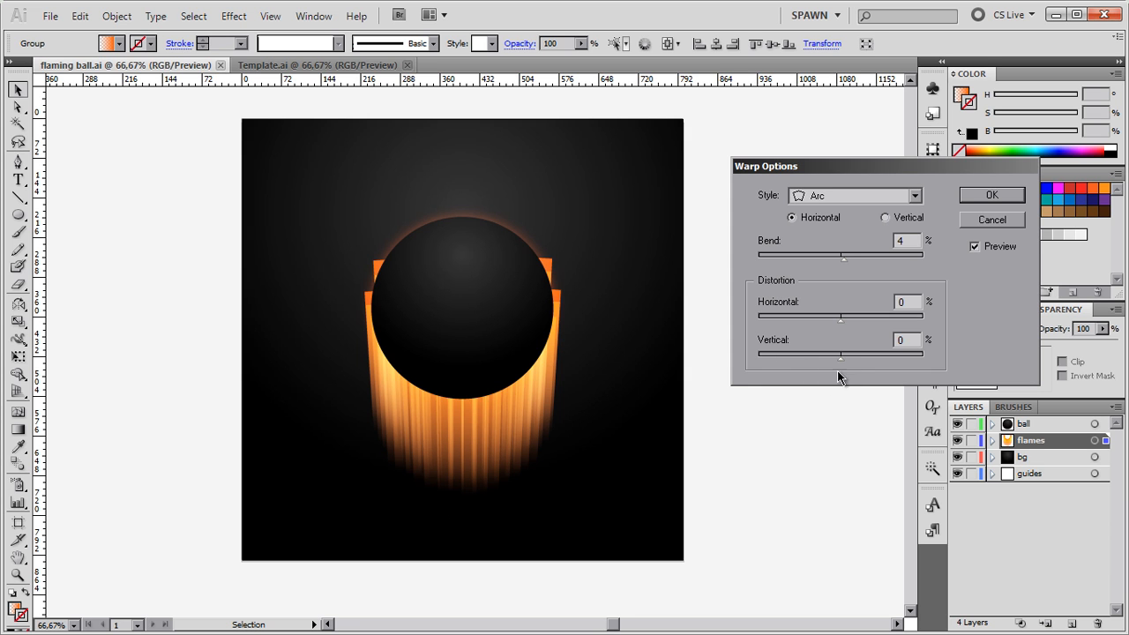
left_click_drag(842, 361, 802, 358)
left_click(911, 340)
key("Up")
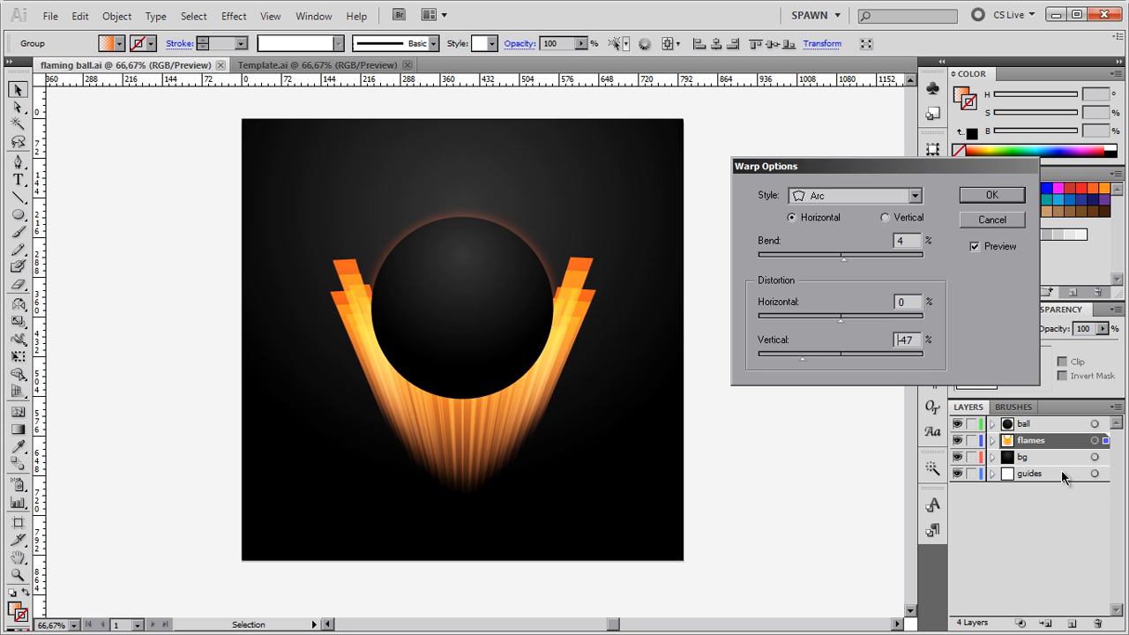
key("Down")
key("Down")
key("Return")
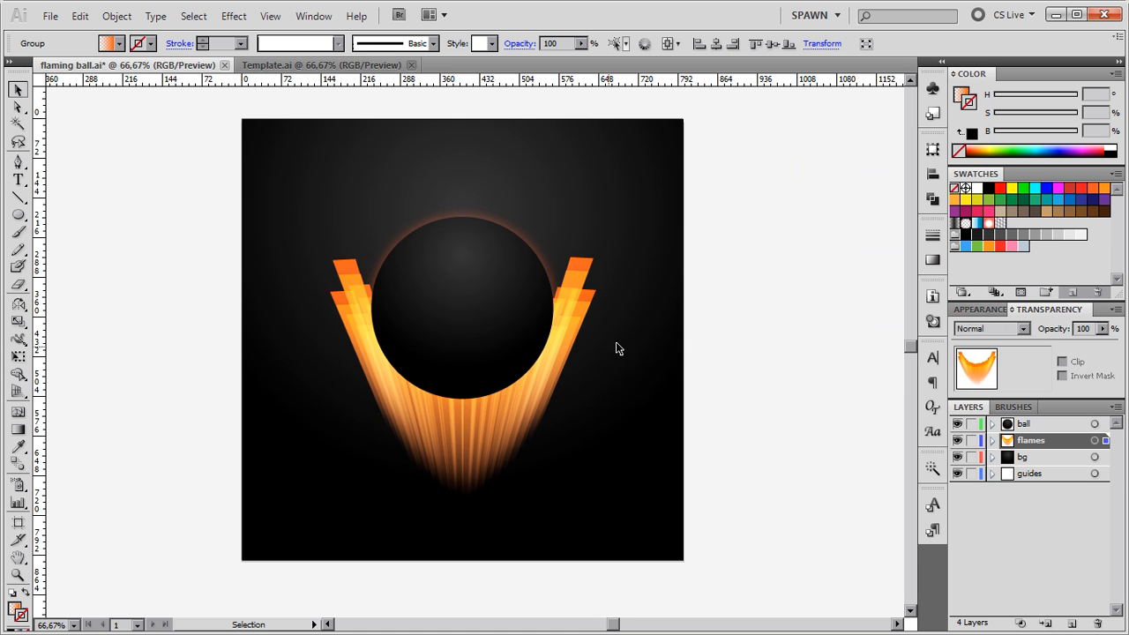
Scale the warped flame group narrower and move it down until its upper ends are hidden behind the ball
key("s")
left_click_drag(635, 200, 615, 221)
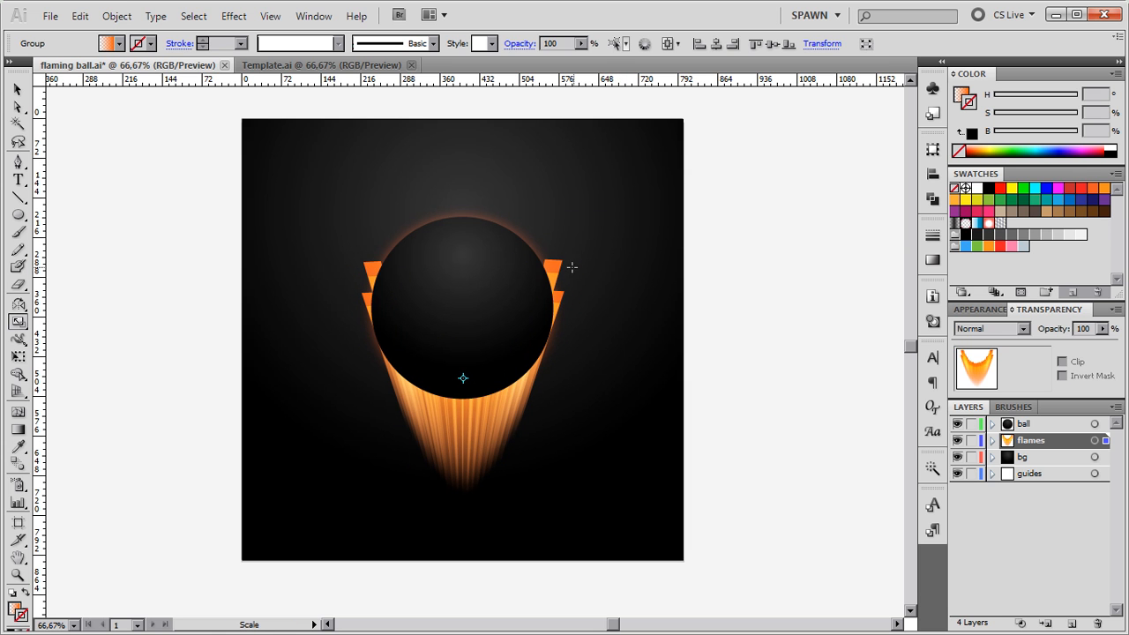
key("v")
left_click_drag(472, 479, 507, 469)
key("s")
left_click_drag(623, 221, 600, 269)
key("Up")
key("Up")
key("Up")
key("Up")
key("Up")
key("Up")
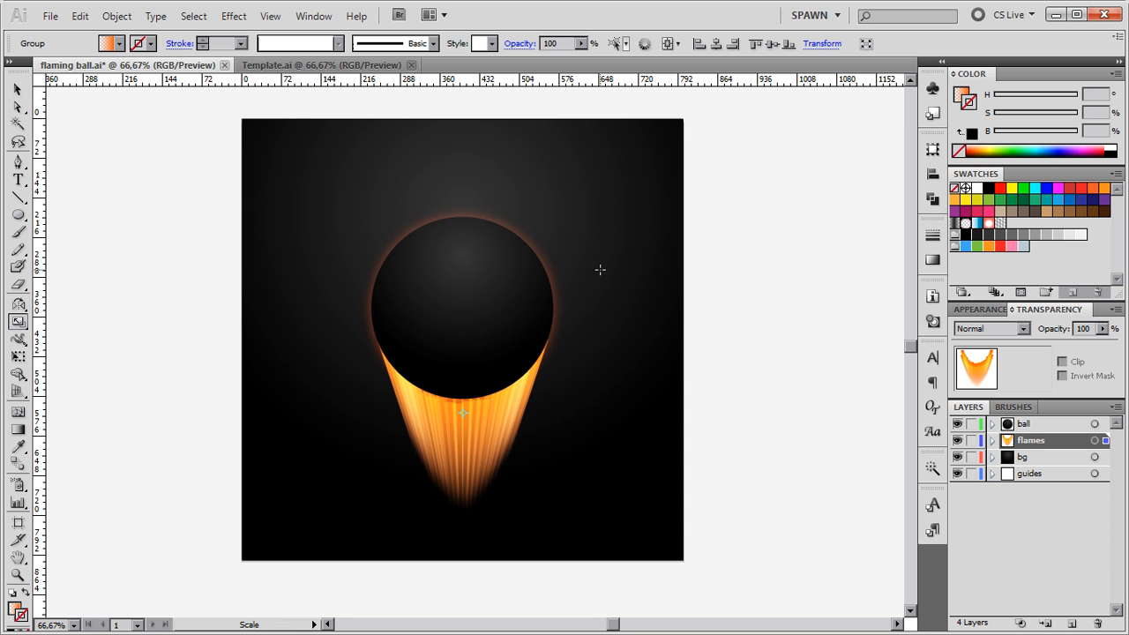
key("Up")
key("Up")
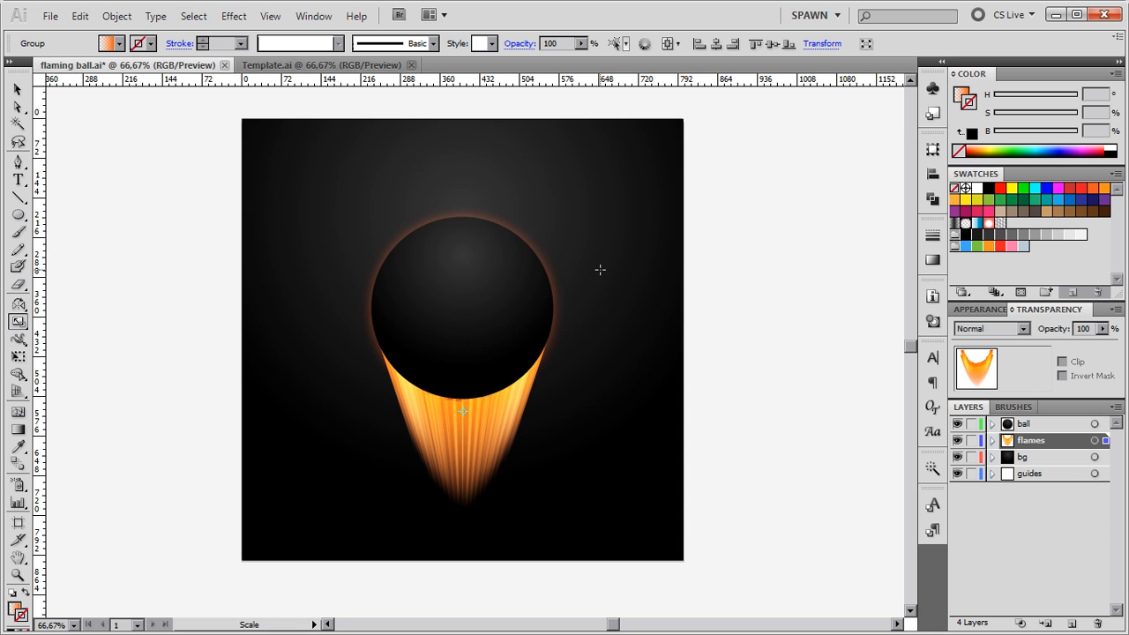
Shorten the flame group with the Scale tool and nudge it up toward the ball
left_click_drag(608, 229, 604, 259)
key("Up")
key("Up")
key("Up")
key("Up")
key("Up")
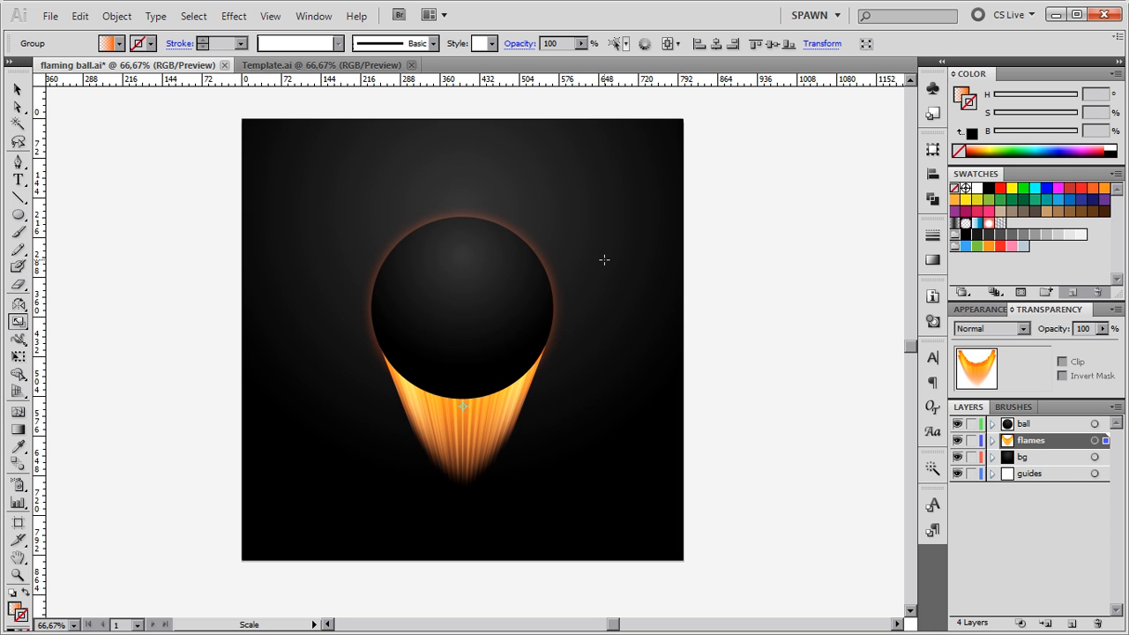
Scale the flame group slightly shorter, fine-tune its vertical position behind the ball, and deselect it
left_click_drag(621, 224, 626, 217)
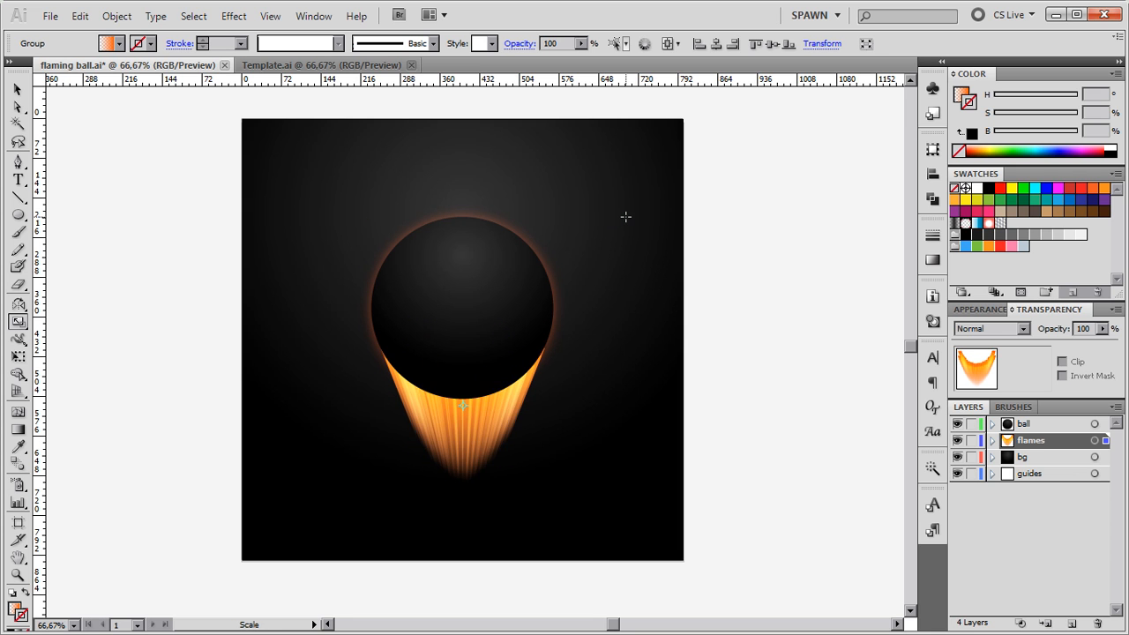
key("Up")
key("Up")
key("Up")
key("Down")
key("Down")
key("Down")
key("Down")
key("Down")
key("Down")
key("Up")
key("Up")
key("Up")
key("Up")
key("Up")
key("Up")
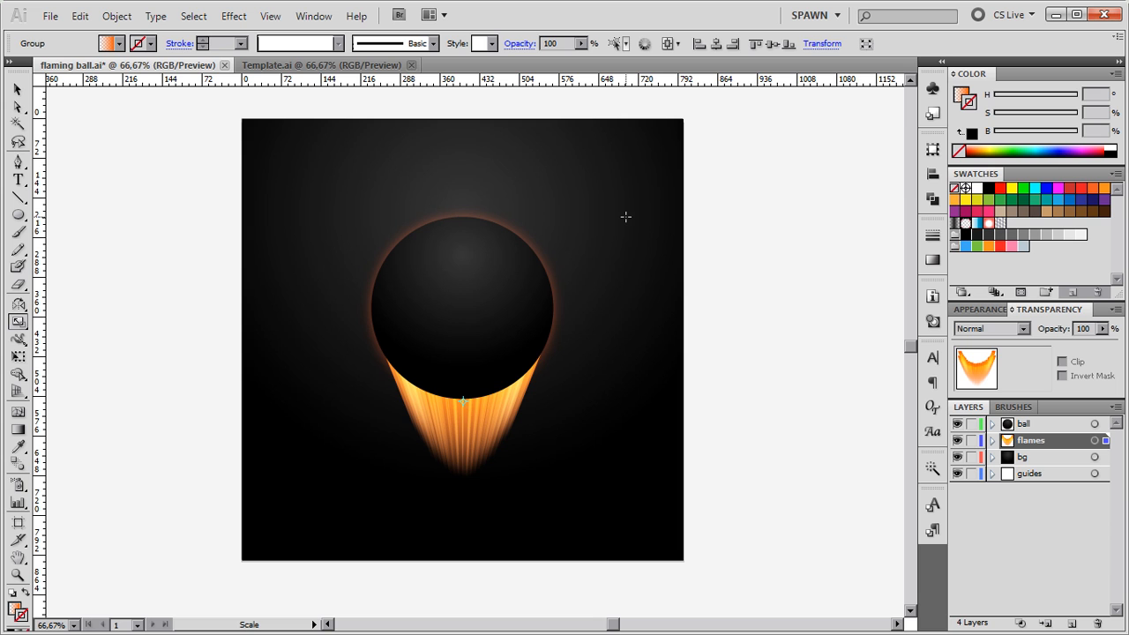
key("v")
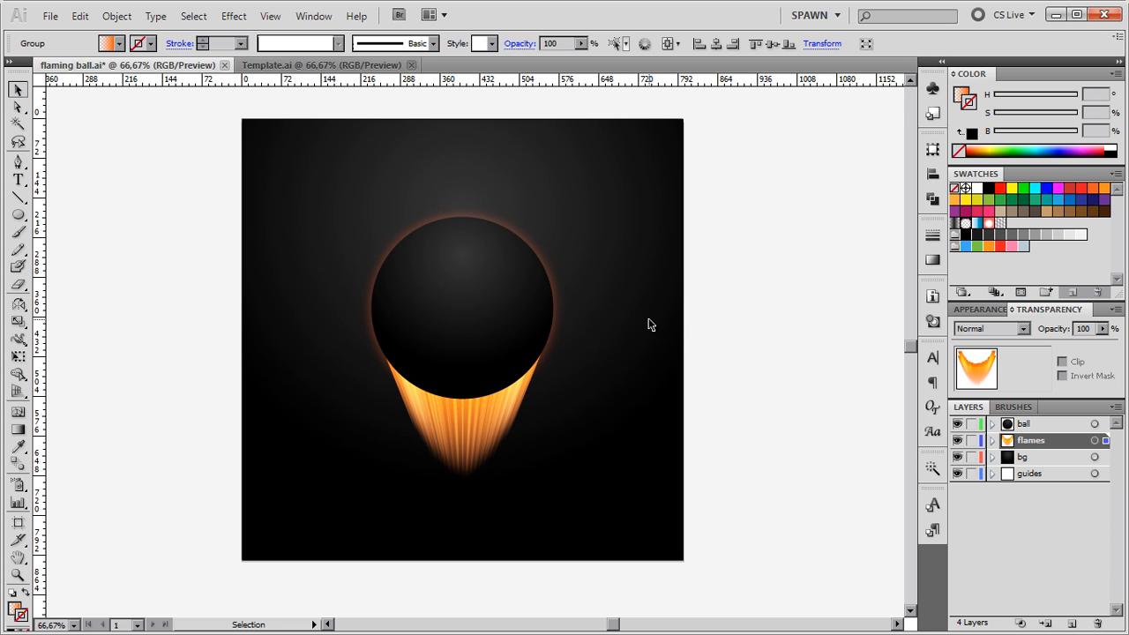
key("ctrl+shift+a")
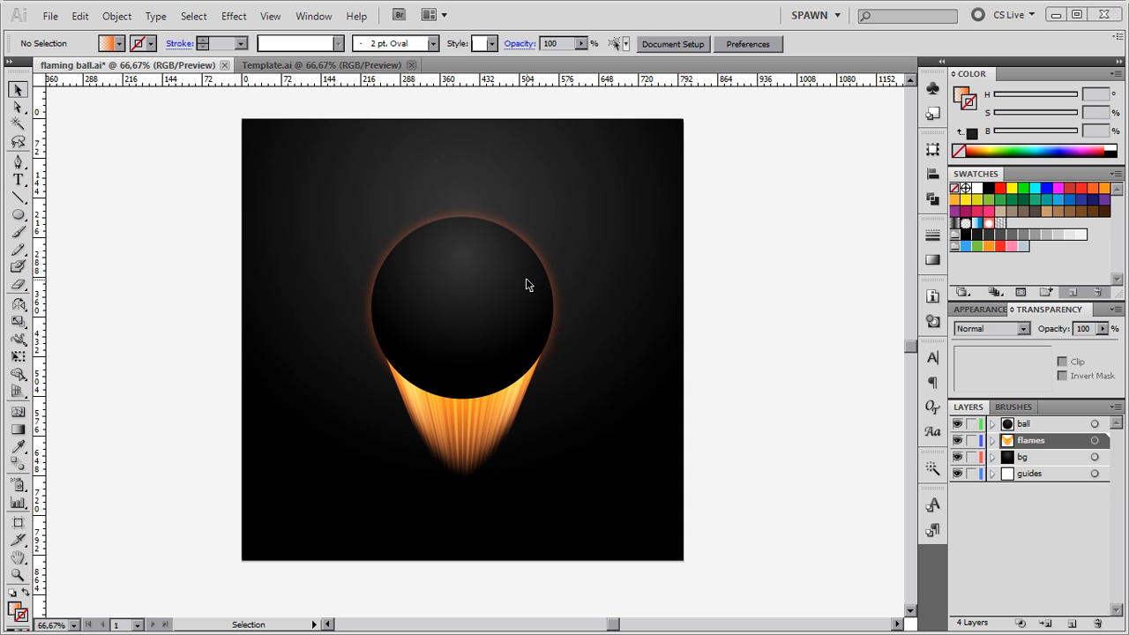
Draw a circle on the flames layer and place it in the artboard's lower-right corner
left_click(18, 215)
left_click_drag(599, 428, 727, 552)
left_click_drag(725, 477, 667, 476)
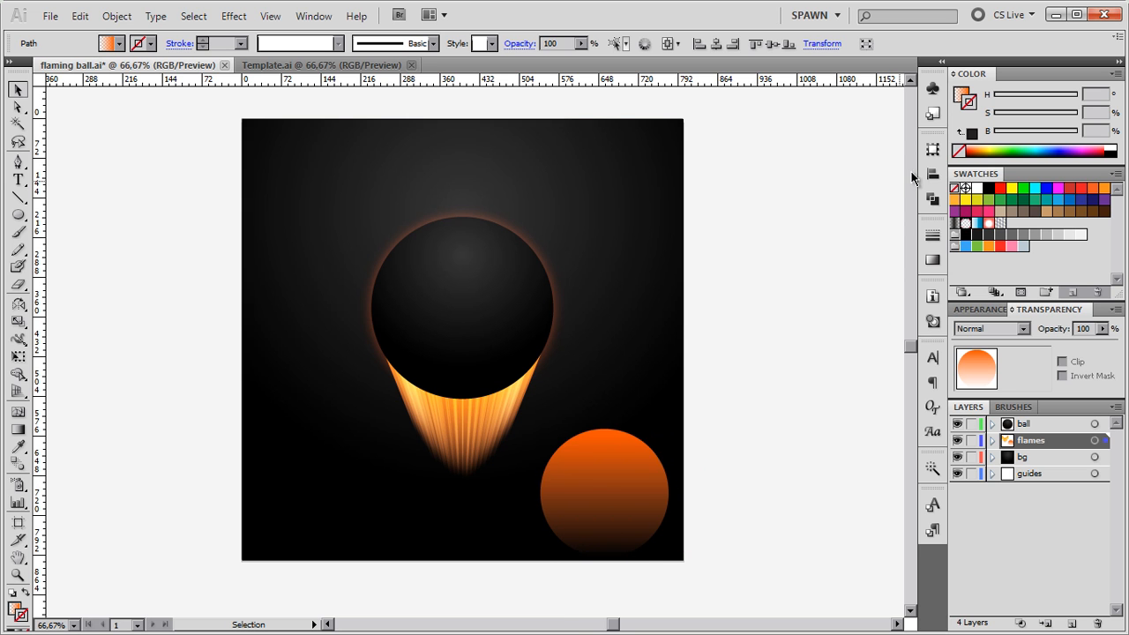
Change the new circle's orange-to-transparent gradient fill to the Radial type
left_click(933, 257)
left_click(826, 253)
left_click(825, 277)
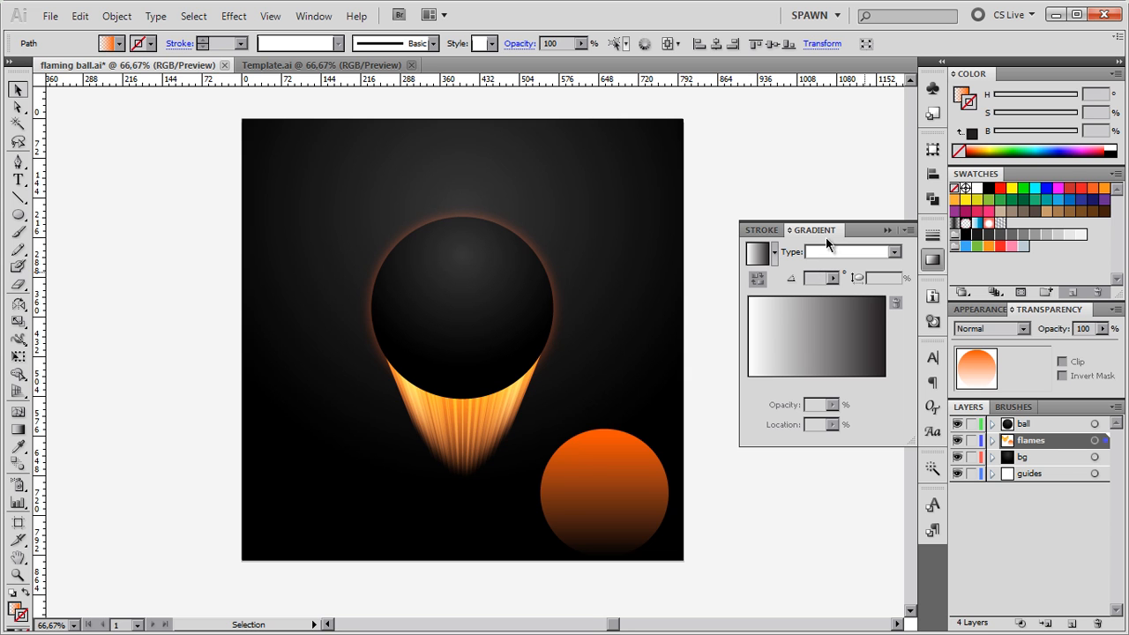
left_click(827, 253)
left_click(834, 266)
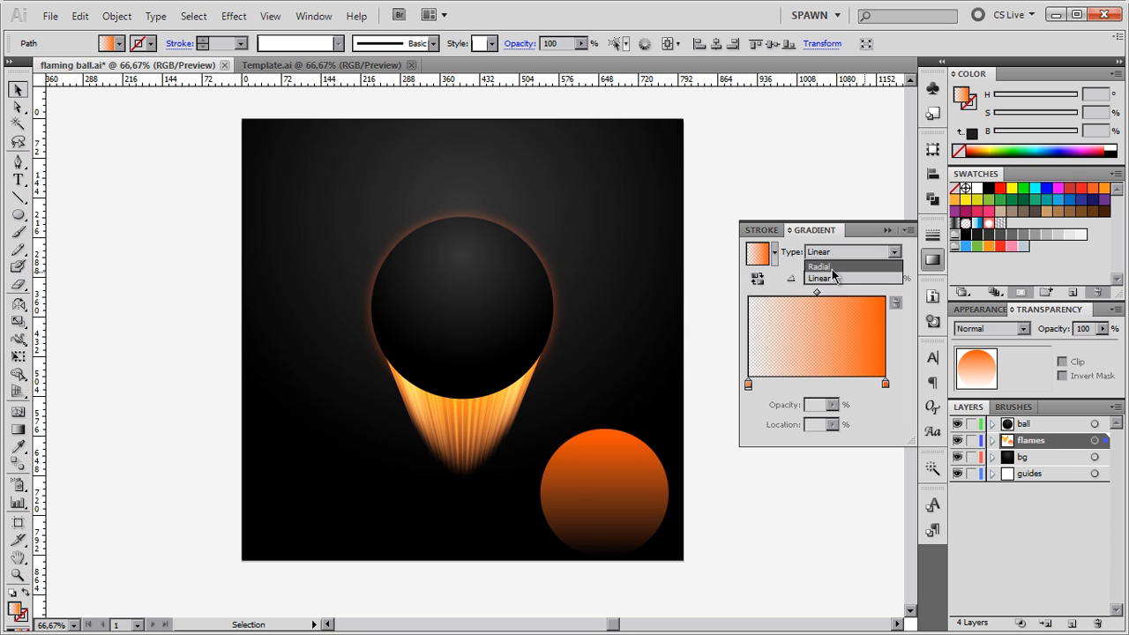
Reverse the circle's radial gradient so orange fills its centre and move the gradient midpoint to about 41%
left_click(756, 279)
left_click(933, 260)
left_click(933, 260)
mouse_move(818, 295)
left_mouse_down()
mouse_move(793, 294)
mouse_move(805, 293)
left_mouse_up()
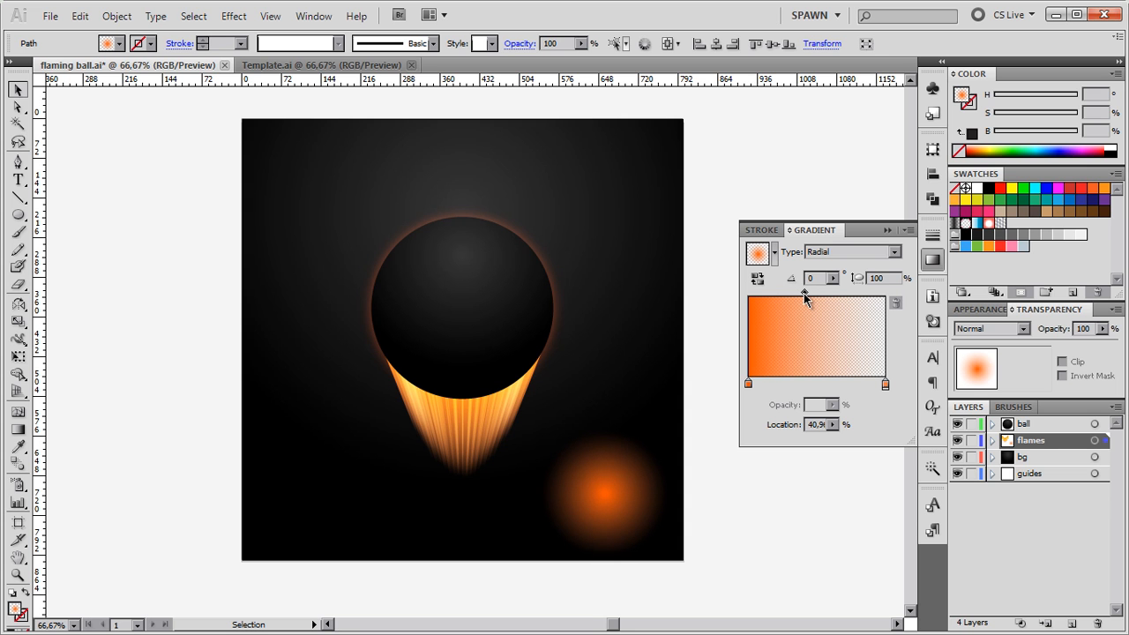
left_click_drag(590, 413, 619, 440)
key("ctrl+equal")
key("ctrl+equal")
left_click(932, 260)
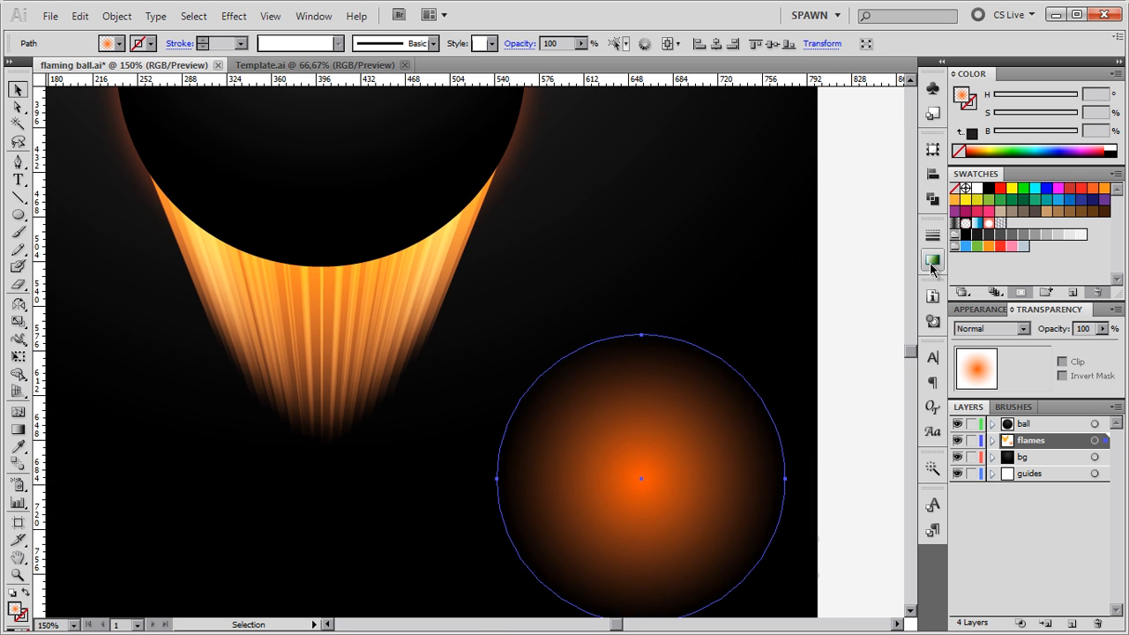
Move the radial-gradient circle behind the ball, aligning its top anchor with the ball's top
key("ctrl+minus")
left_click_drag(617, 232, 617, 348)
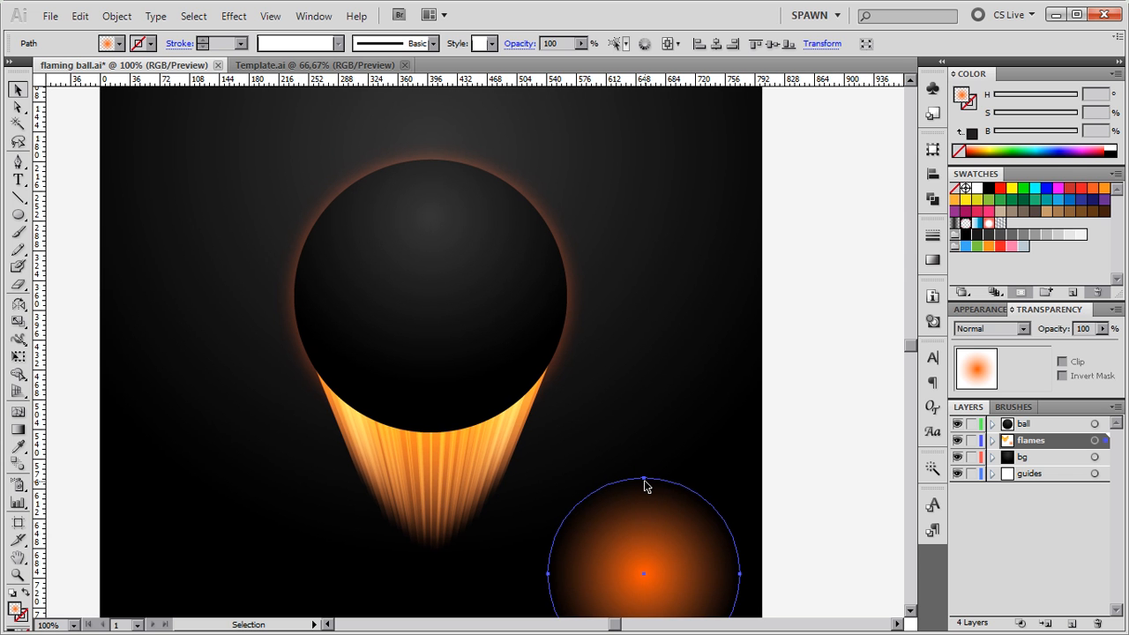
left_click_drag(643, 479, 430, 161)
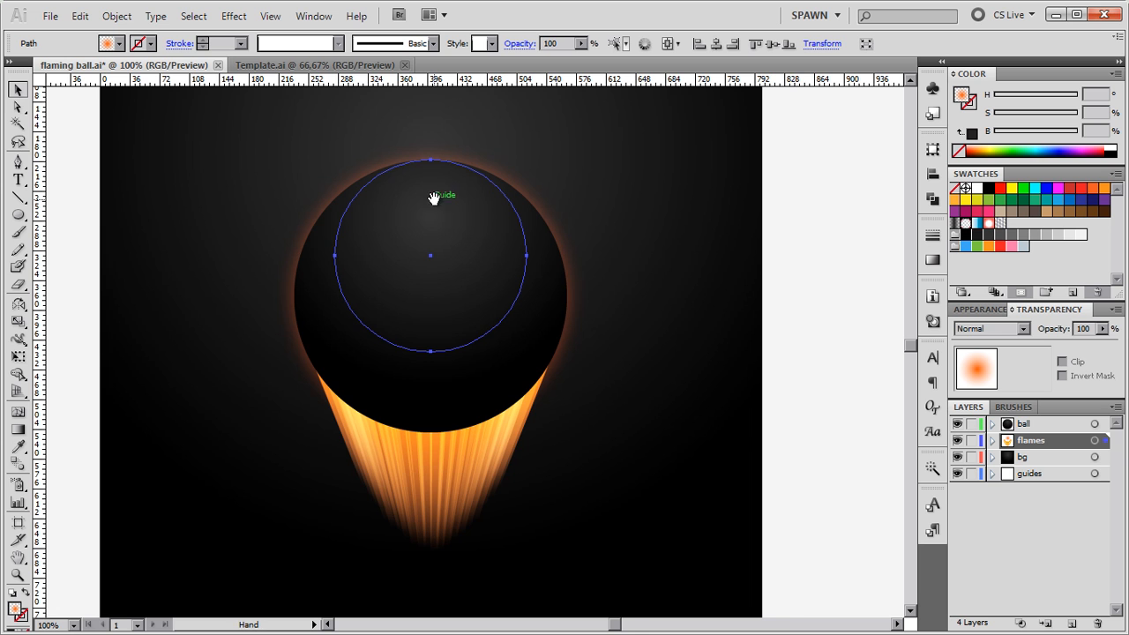
left_click_drag(433, 203, 460, 202)
Scale the gradient circle into a tall ellipse reaching from the ball's top to the tip of the flames
key("s")
left_click_drag(442, 249, 420, 169)
left_click_drag(450, 269, 456, 366)
scroll(576, 391, "down", 2)
left_click_drag(569, 367, 558, 406)
key("v")
key("ctrl+shift+a")
Set the blending mode of the gradient ellipse around the flames to Hard Light and deselect it
scroll(567, 340, "up", 1)
left_click(567, 340)
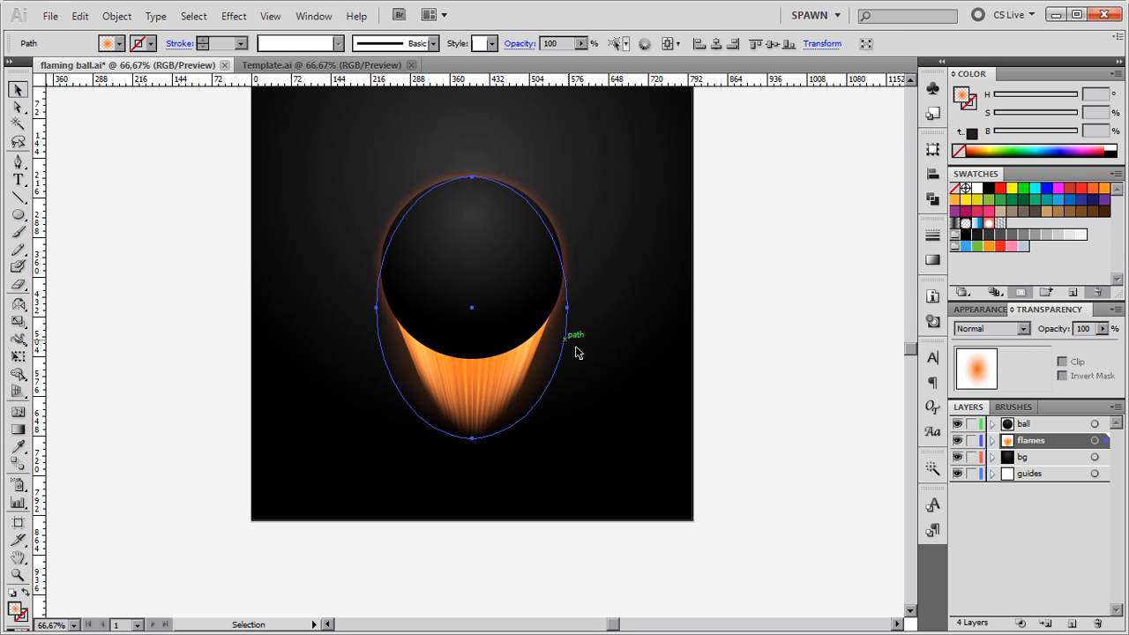
left_click_drag(567, 341, 658, 307)
left_click(981, 329)
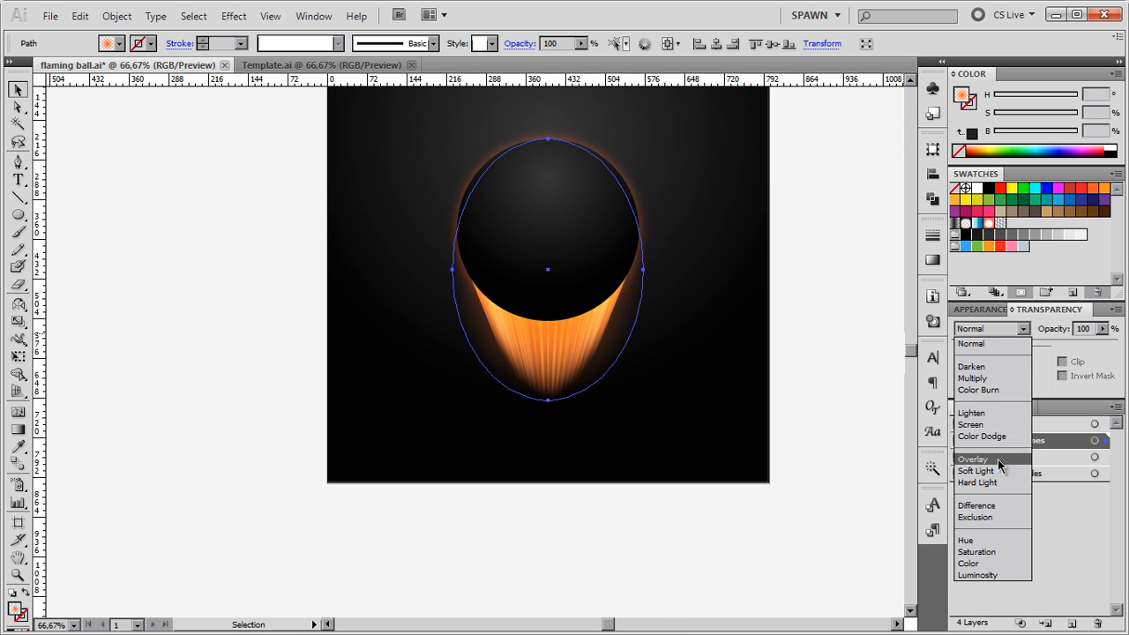
left_click(986, 482)
key("ctrl+shift+a")
Scale the Hard Light ellipse down from its top anchor to about the ball's width
left_click_drag(651, 331, 641, 378)
left_click(621, 372)
key("s")
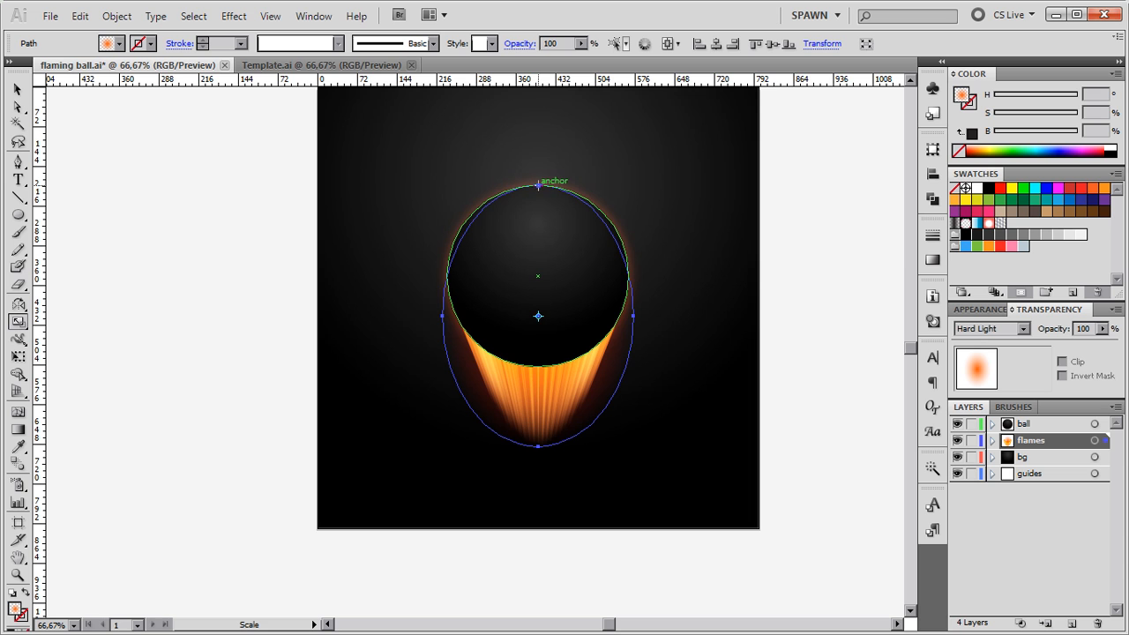
left_click(537, 186)
left_click_drag(627, 512, 622, 487)
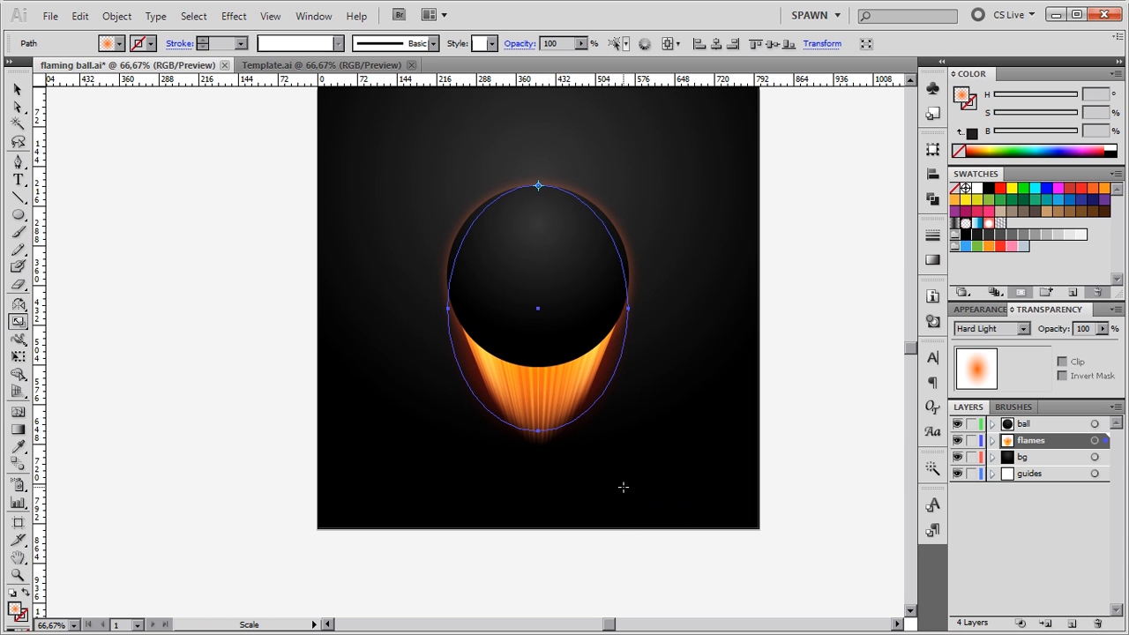
key("v")
left_click(664, 348)
left_click_drag(682, 338, 651, 348)
left_click_drag(640, 468, 633, 491)
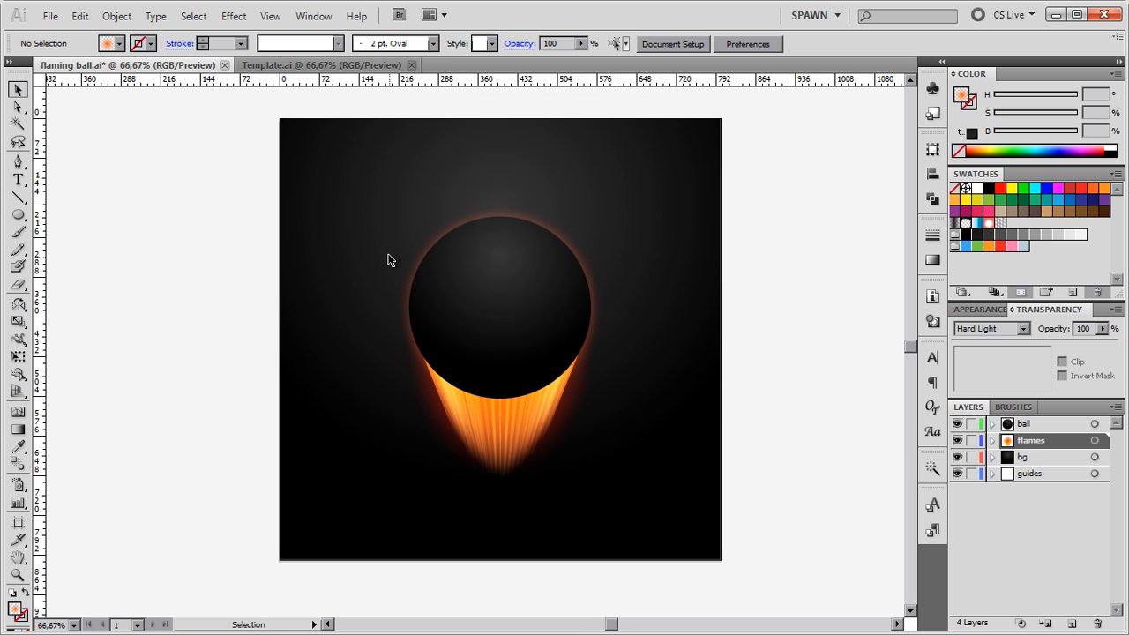
Duplicate the Hard Light ellipse and scale the copy slightly larger from the ball's top to strengthen the glow
left_click(569, 404)
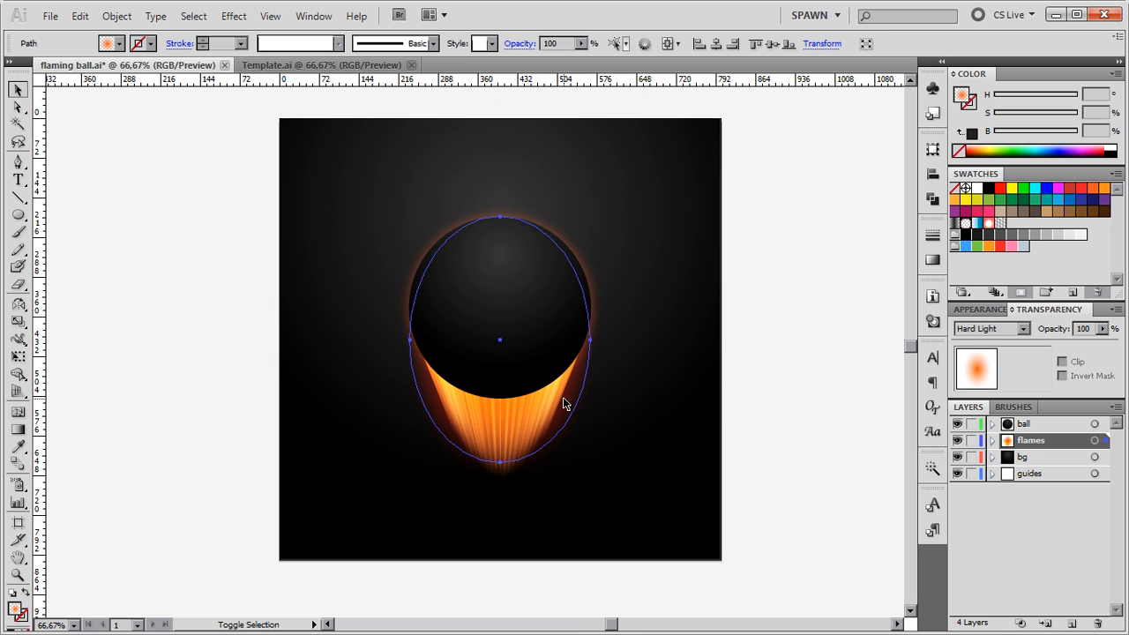
left_click(586, 411, "shift")
key("s")
left_click(499, 216)
mouse_move(534, 503)
left_mouse_down()
mouse_move(536, 432)
mouse_move(540, 519)
left_mouse_up()
key("v")
left_click(680, 404)
left_click_drag(636, 395, 634, 408)
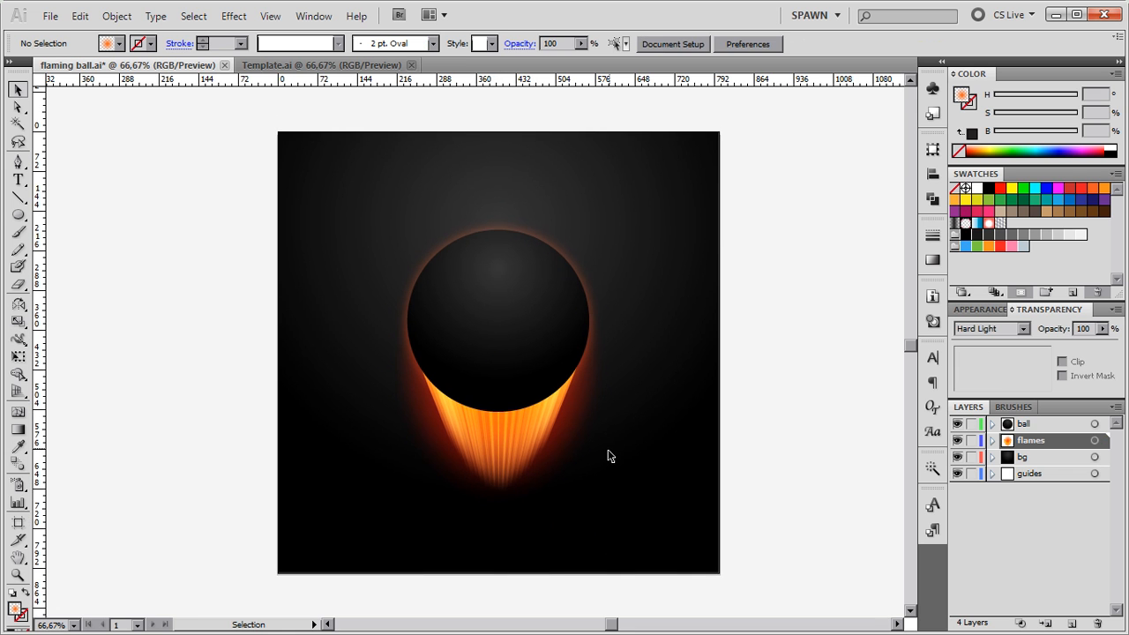
Scale both glow ellipses slightly smaller from the ball's top and deselect them
left_click_drag(565, 426, 563, 423)
key("s")
left_click(499, 230)
left_click_drag(579, 536, 574, 527)
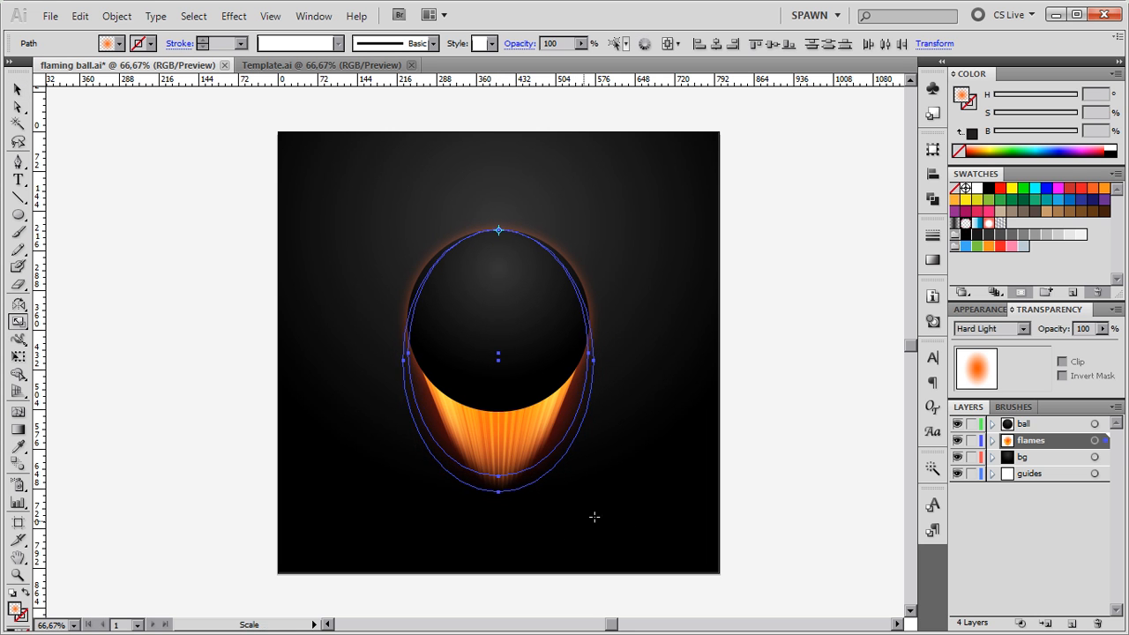
left_click_drag(632, 487, 665, 432)
key("v")
left_click(764, 359)
left_click_drag(693, 350, 713, 403)
left_click(773, 360)
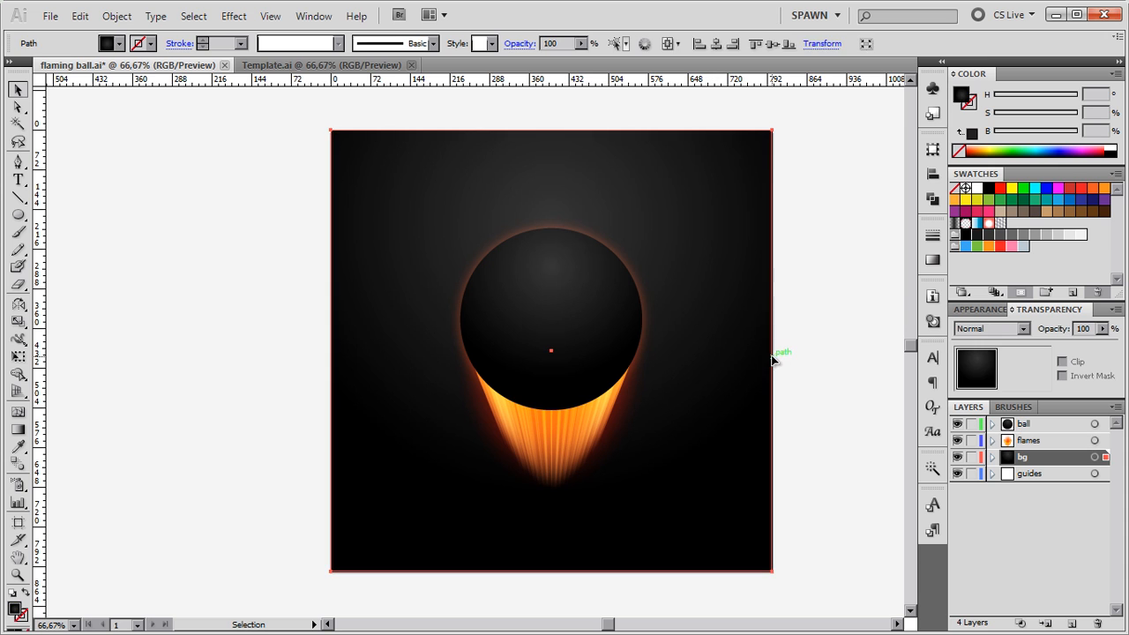
left_click(732, 343)
left_click_drag(724, 337, 705, 325)
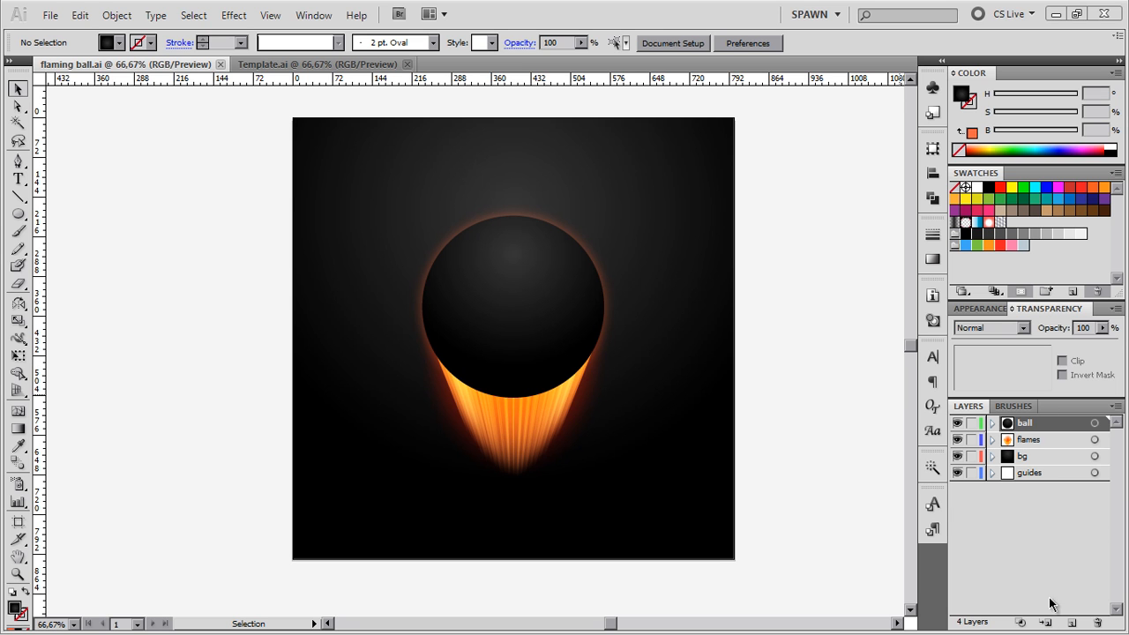
Add a new layer above the ball layer, name it glow, and set its colour to Dark Blue
left_click(1070, 622)
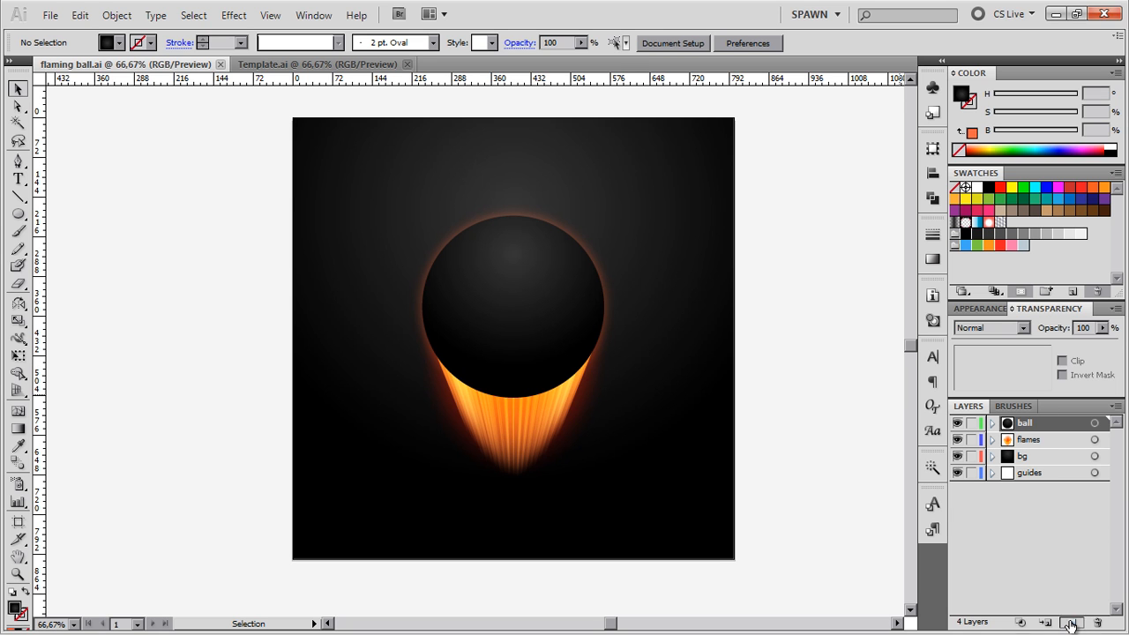
double_click(1024, 427)
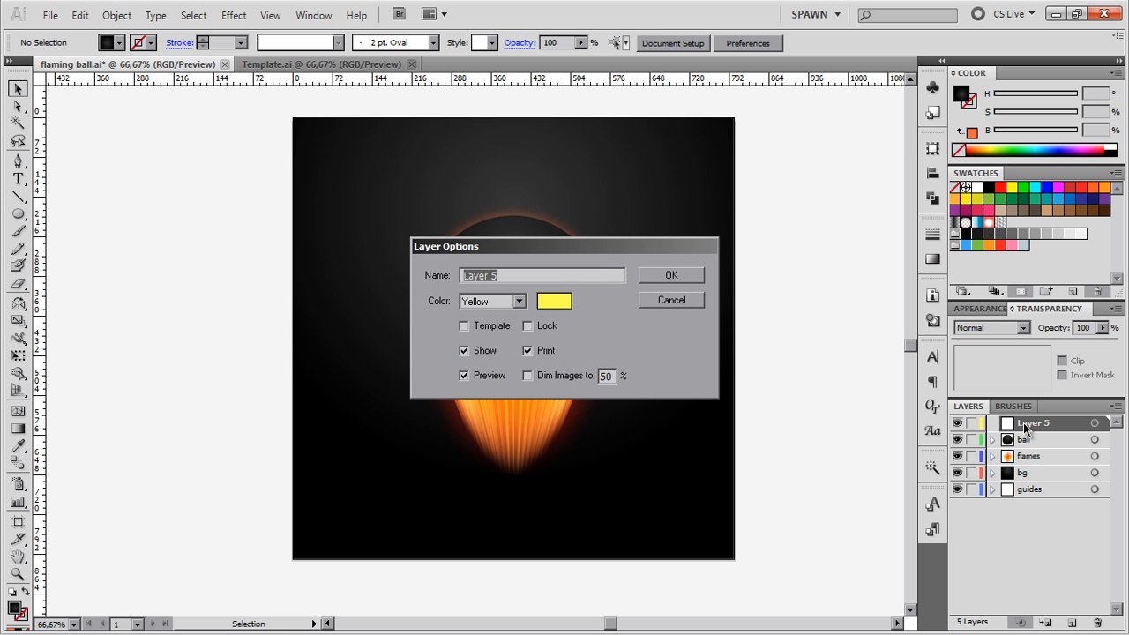
type("glow")
key("Return")
double_click(1008, 431)
left_click(505, 300)
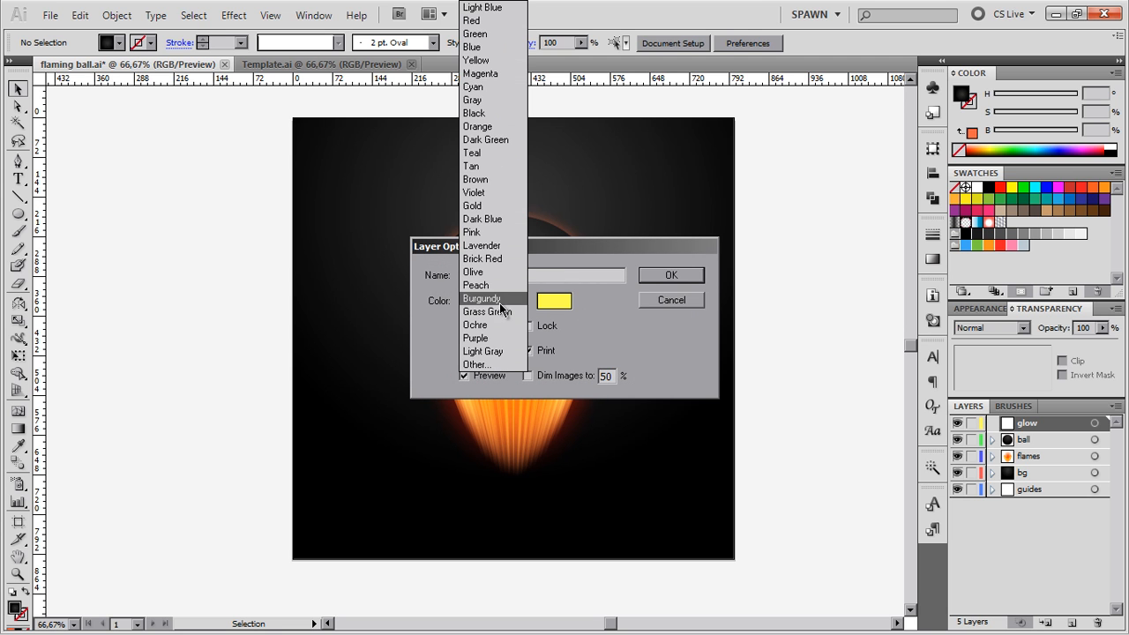
left_click(491, 221)
left_click(693, 277)
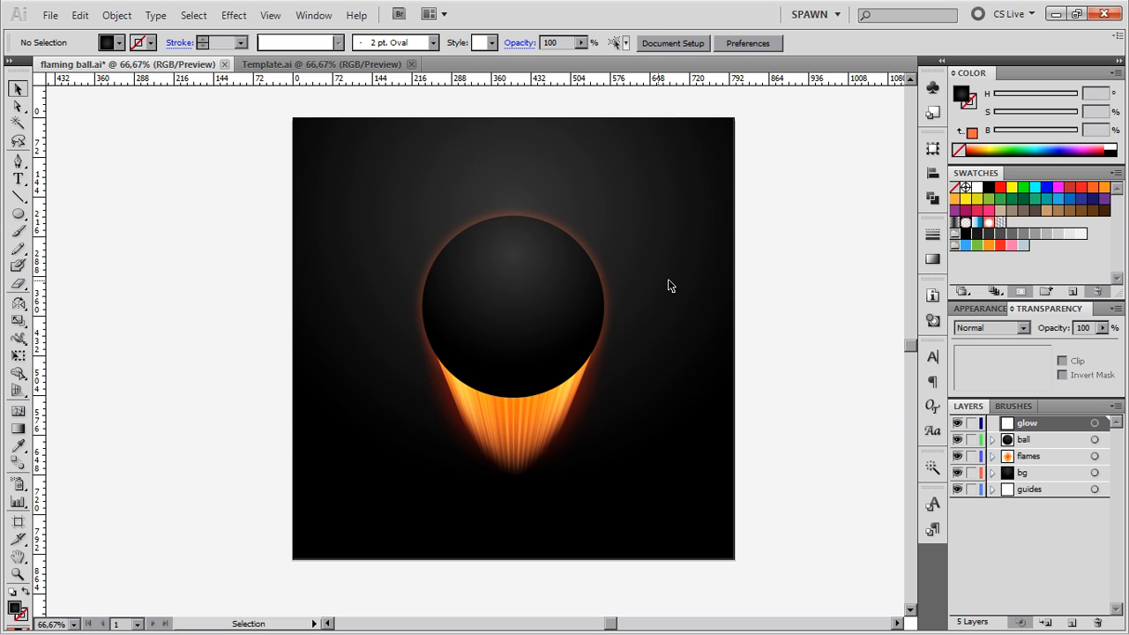
Draw a circle centred on the ball's top edge on the glow layer, with an orange stroke and no fill
left_click(19, 216)
left_click(65, 251)
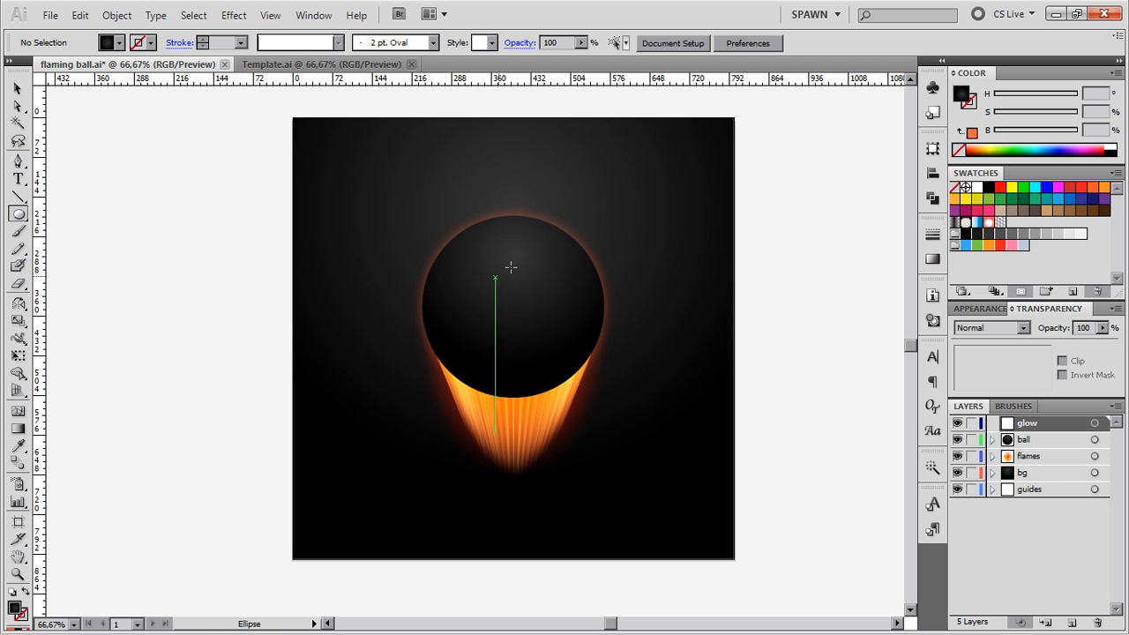
mouse_move(512, 214)
left_mouse_down()
mouse_move(609, 285)
mouse_move(589, 275)
left_mouse_up()
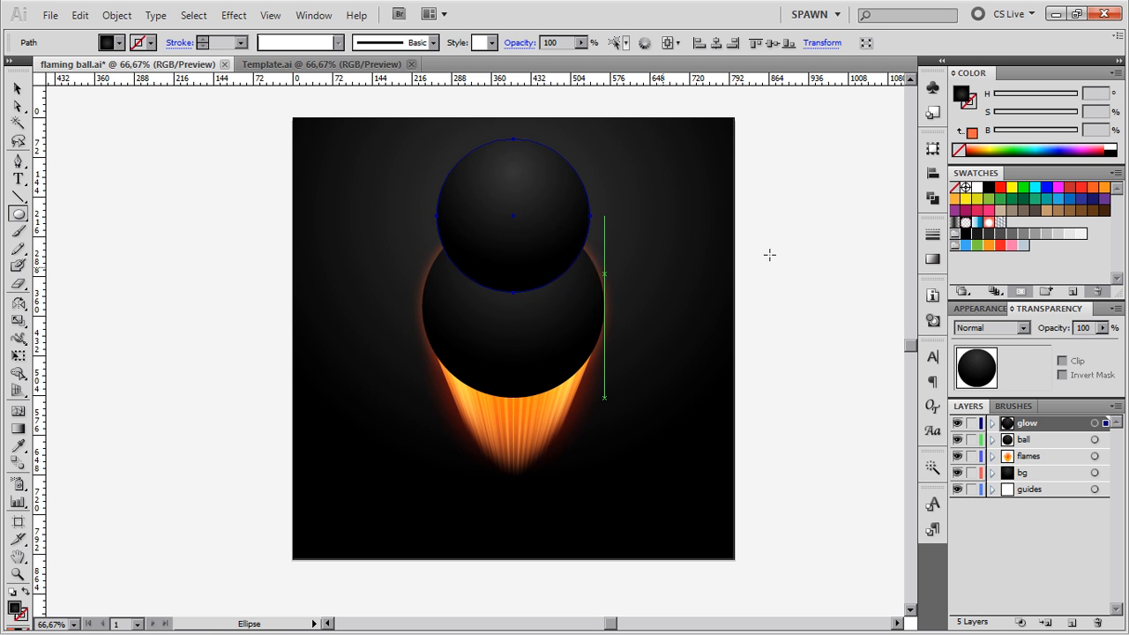
left_click(986, 247)
key("shift+x")
Move the orange outlined circle down onto the ball and scale it into a wide, flat ellipse
key("v")
key("ctrl+shift+a")
scroll(563, 231, "up", 1)
mouse_move(629, 203)
left_mouse_down()
mouse_move(653, 201)
mouse_move(629, 231)
mouse_move(632, 322)
left_mouse_up()
key("s")
left_click_drag(657, 496, 723, 242)
Bend the ellipse into a crescent by moving its top and bottom anchor points down
key("a")
key("ctrl+shift+a")
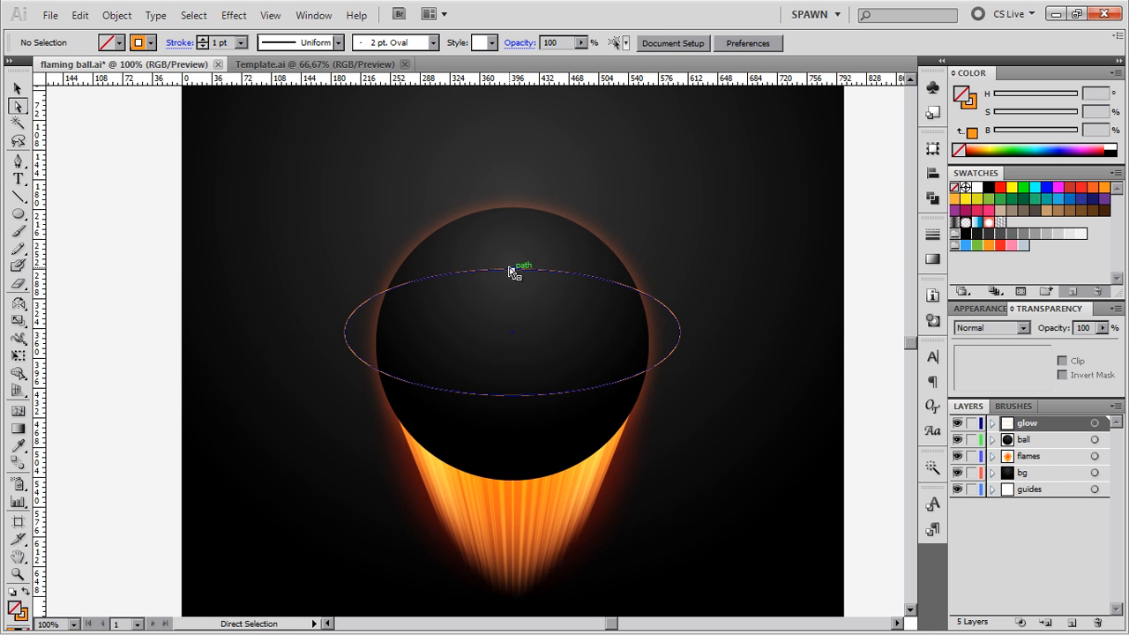
left_click(515, 270)
left_click_drag(516, 273, 518, 345)
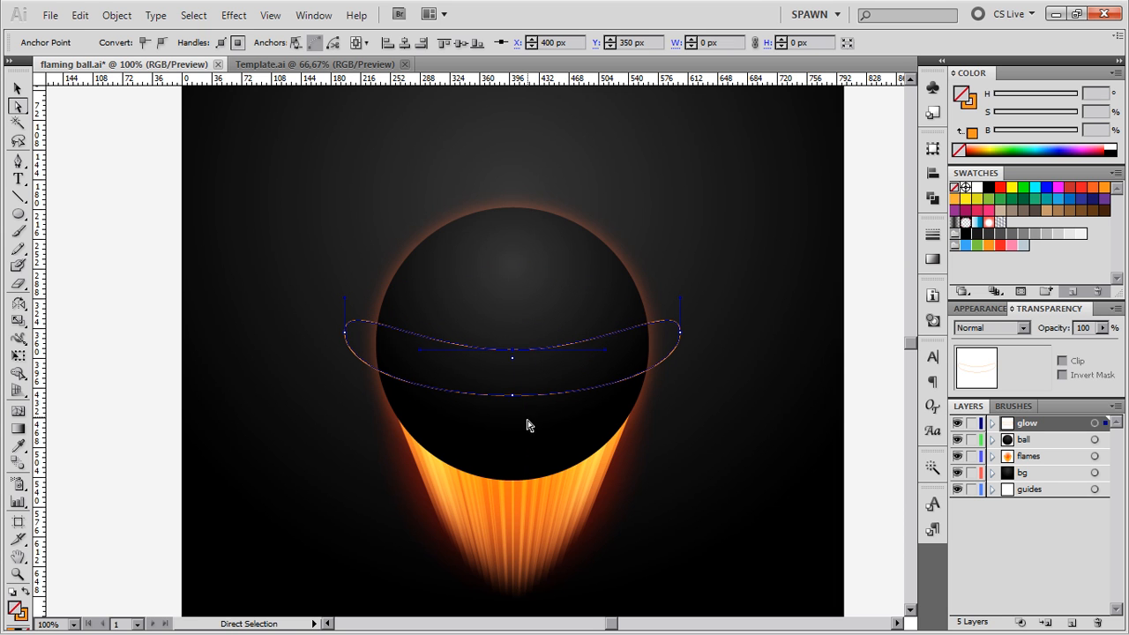
left_click_drag(514, 400, 515, 438)
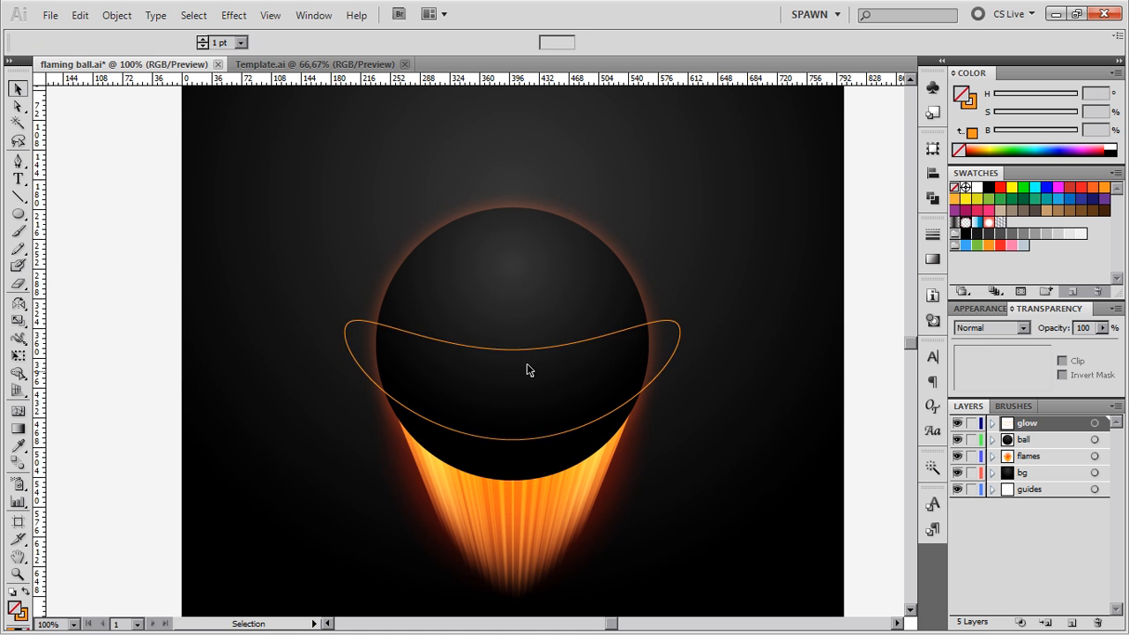
Move the crescent outline down over the ball's lower edge and scale it wider
left_click_drag(510, 360, 549, 477)
key("v")
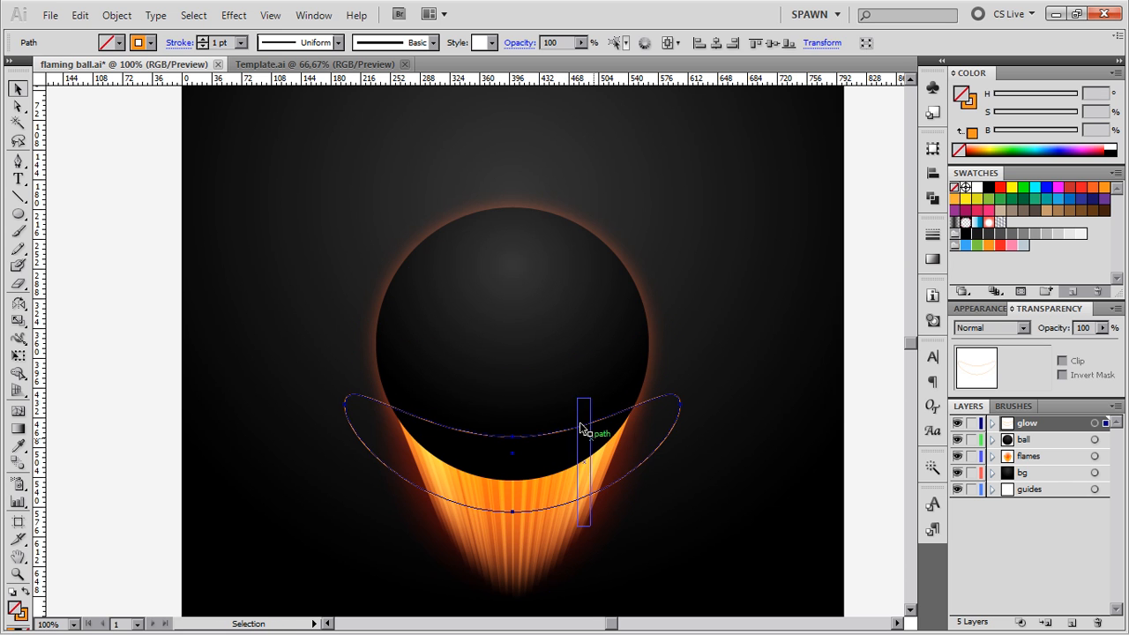
key("ctrl+shift+a")
left_click(511, 443)
key("s")
left_click_drag(597, 376, 622, 384)
key("alt")
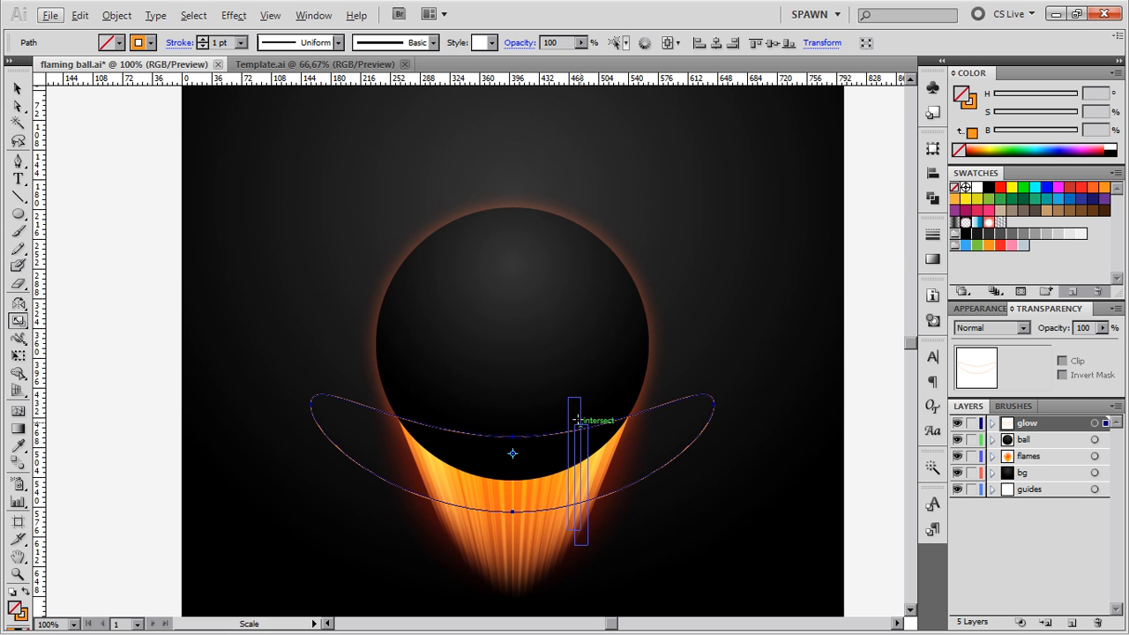
key("v")
left_click(582, 360)
key("v")
key("ctrl+shift+a")
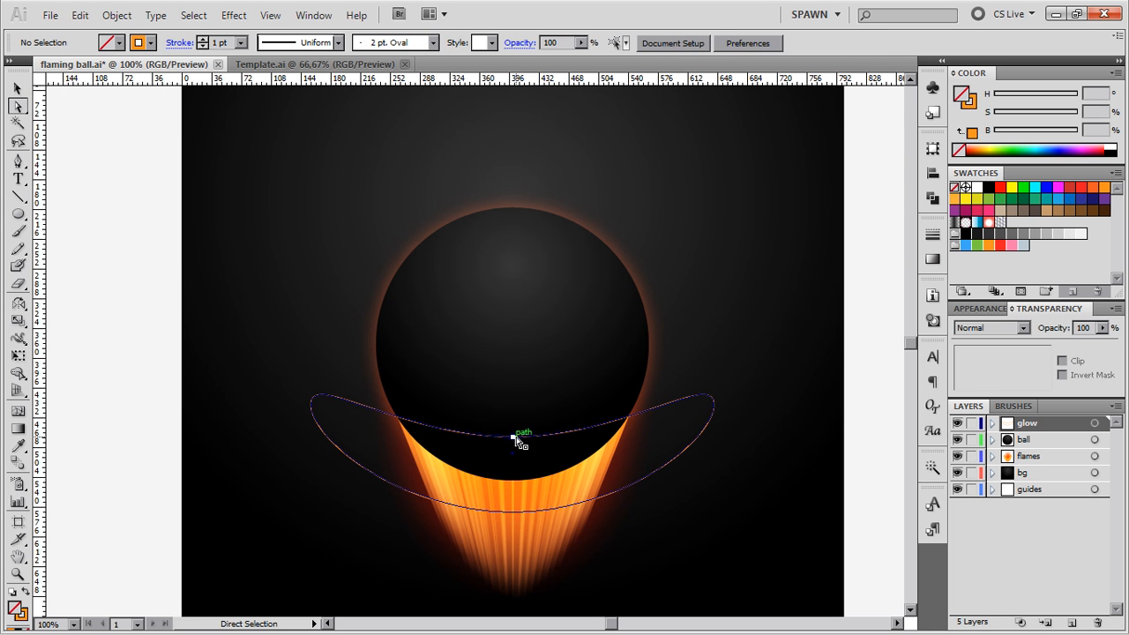
Scale the crescent outline narrower and nudge it slightly down over the flames
left_click(533, 435)
key("s")
left_click_drag(744, 295, 704, 261)
key("v")
key("ctrl+shift+a")
left_click(663, 398)
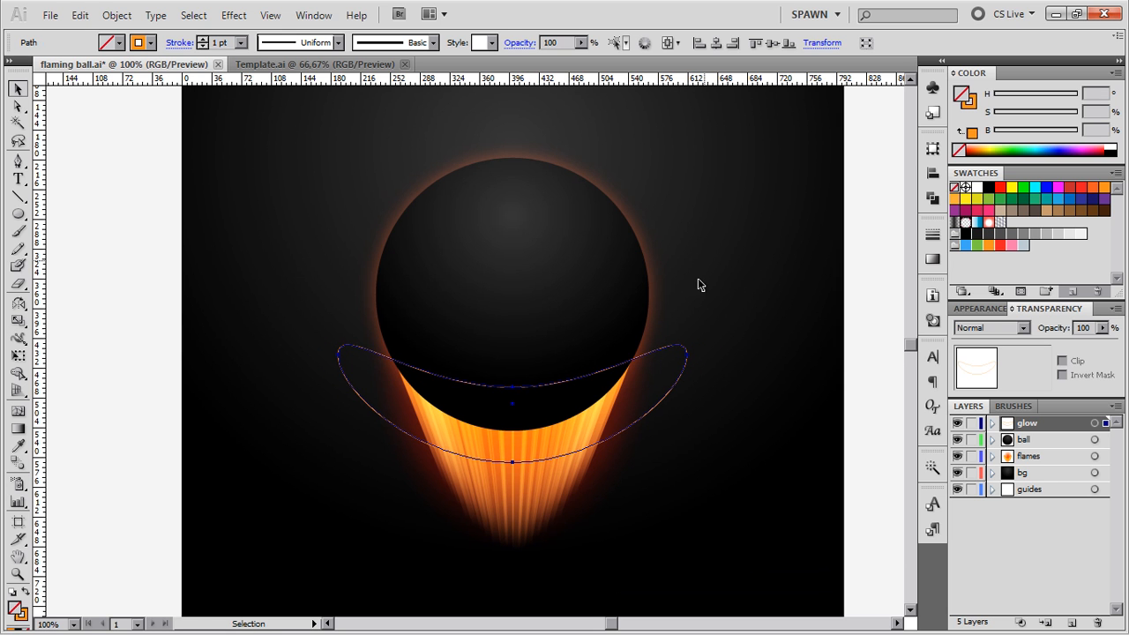
left_click_drag(682, 348, 685, 358)
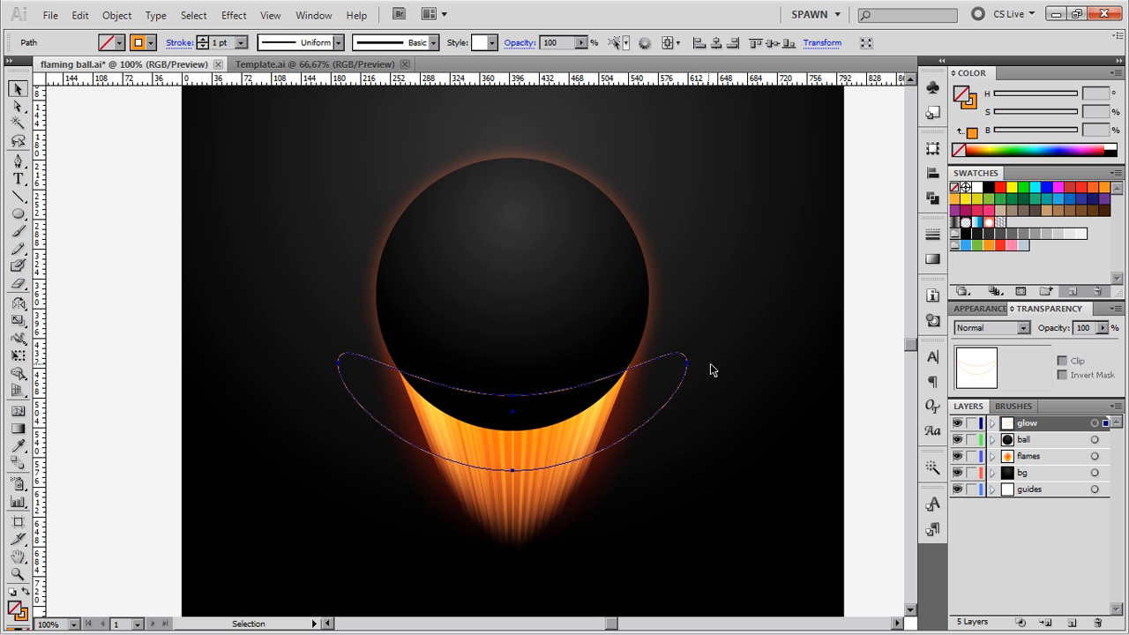
Stretch the crescent outline slightly taller, shift it a little lower, and deselect it
key("s")
left_click_drag(682, 236, 677, 210)
key("v")
left_click_drag(684, 356, 683, 372)
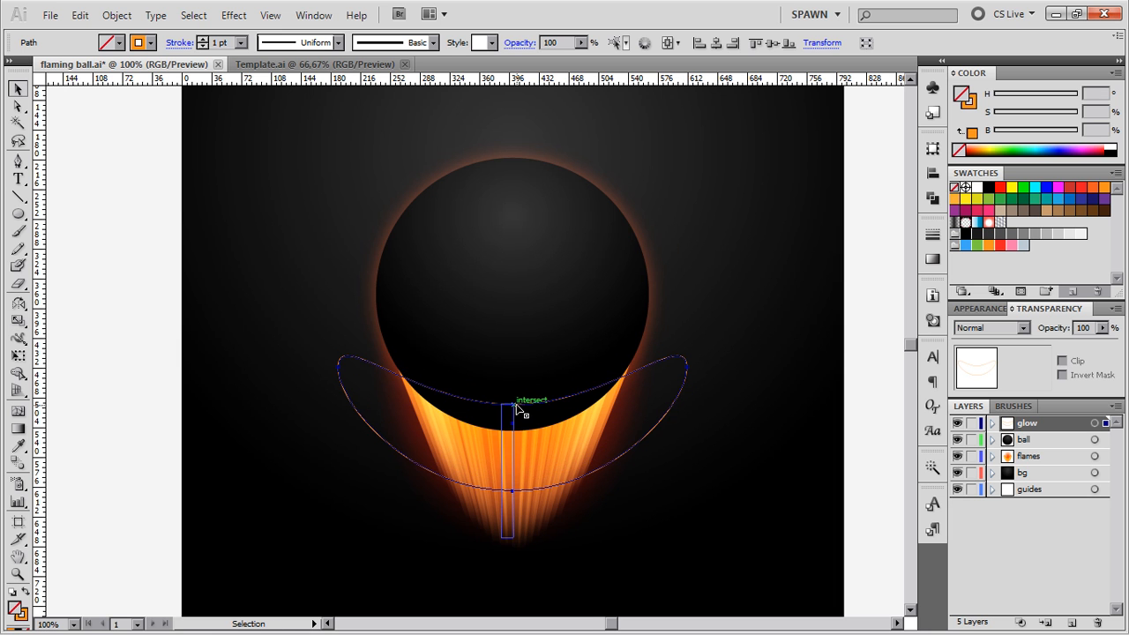
left_click(730, 355)
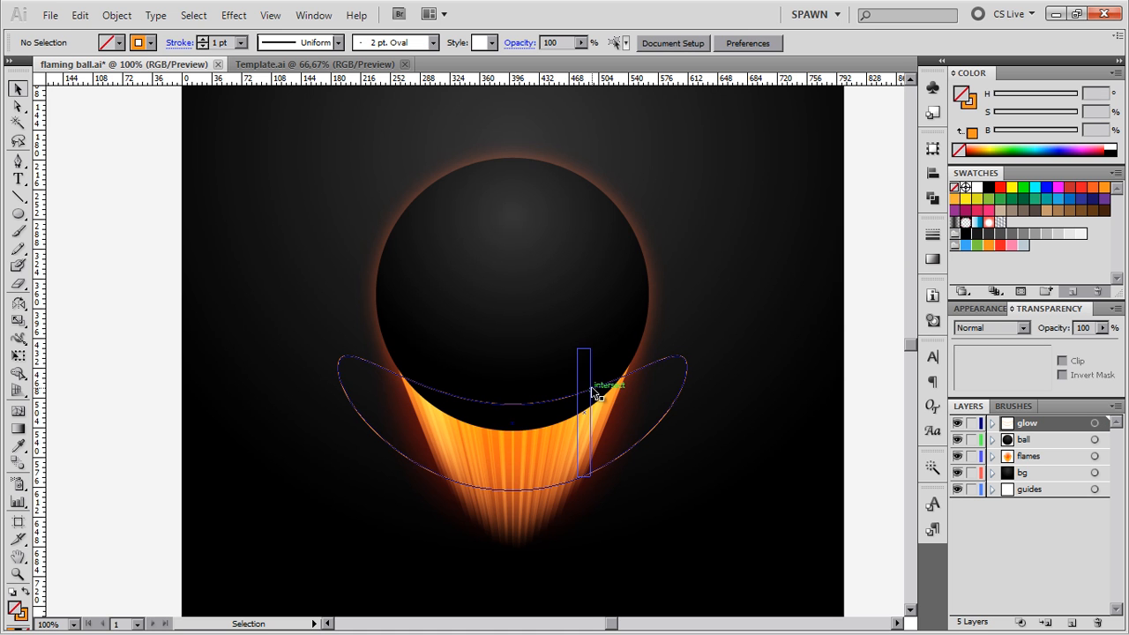
Raise the crescent outline slightly and scale it narrower, closer to the ball's width
left_click_drag(679, 357, 679, 342)
key("s")
left_click_drag(714, 262, 693, 263)
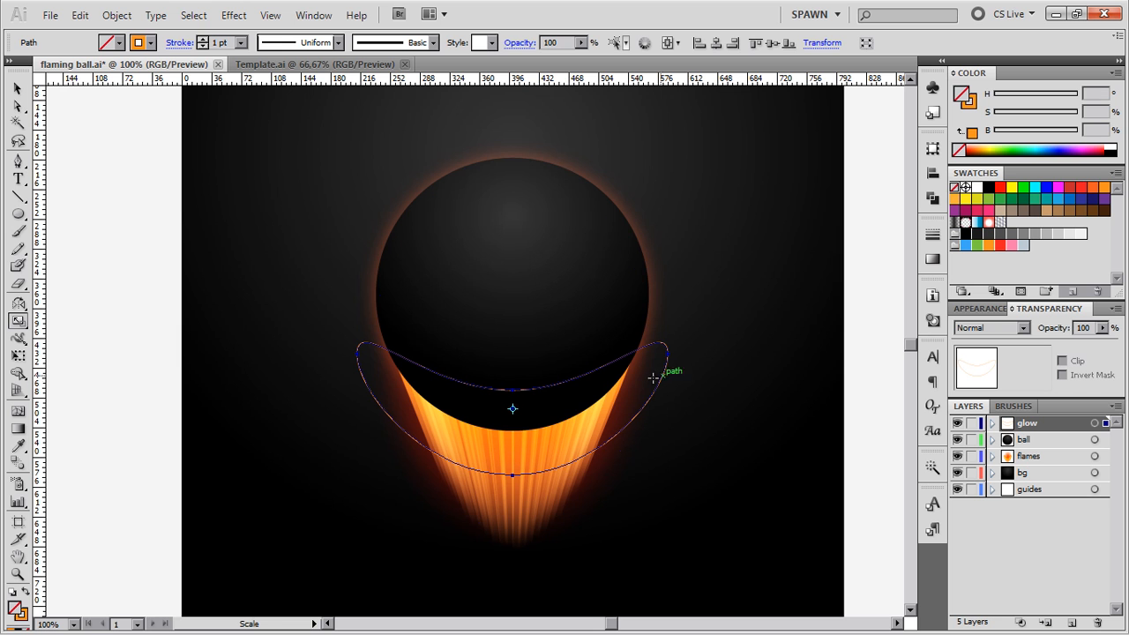
Widen the curve at the crescent's upper middle anchor by scaling its handles horizontally, and deselect the shape
key("a")
left_click(514, 390)
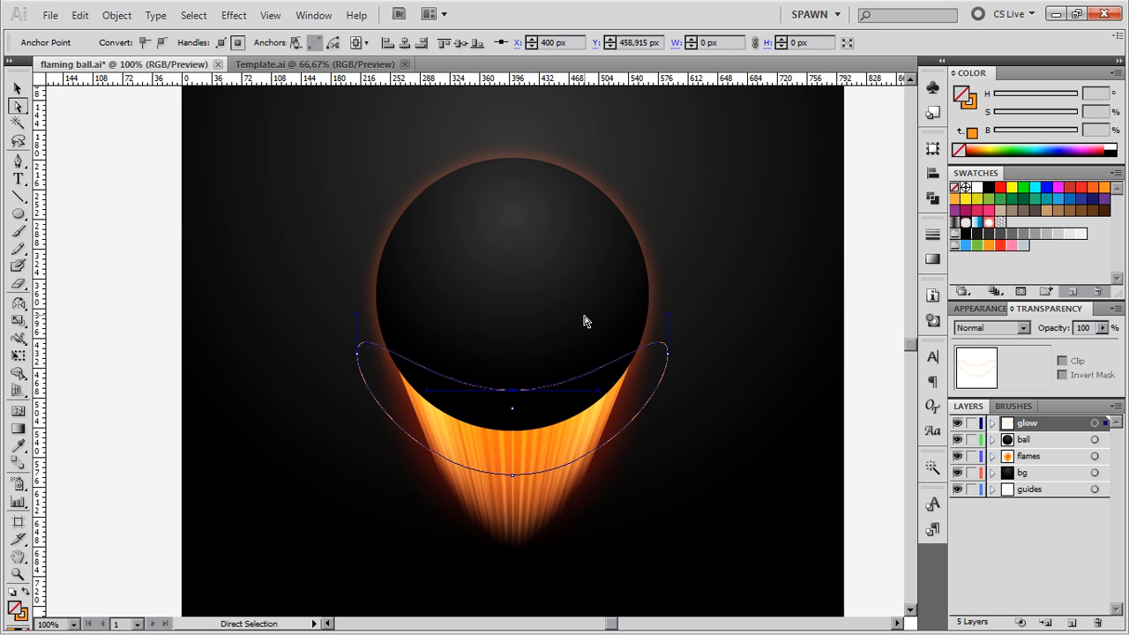
left_click(582, 315)
left_click(514, 390)
key("s")
left_click_drag(586, 299, 629, 307)
key("v")
key("ctrl+shift+a")
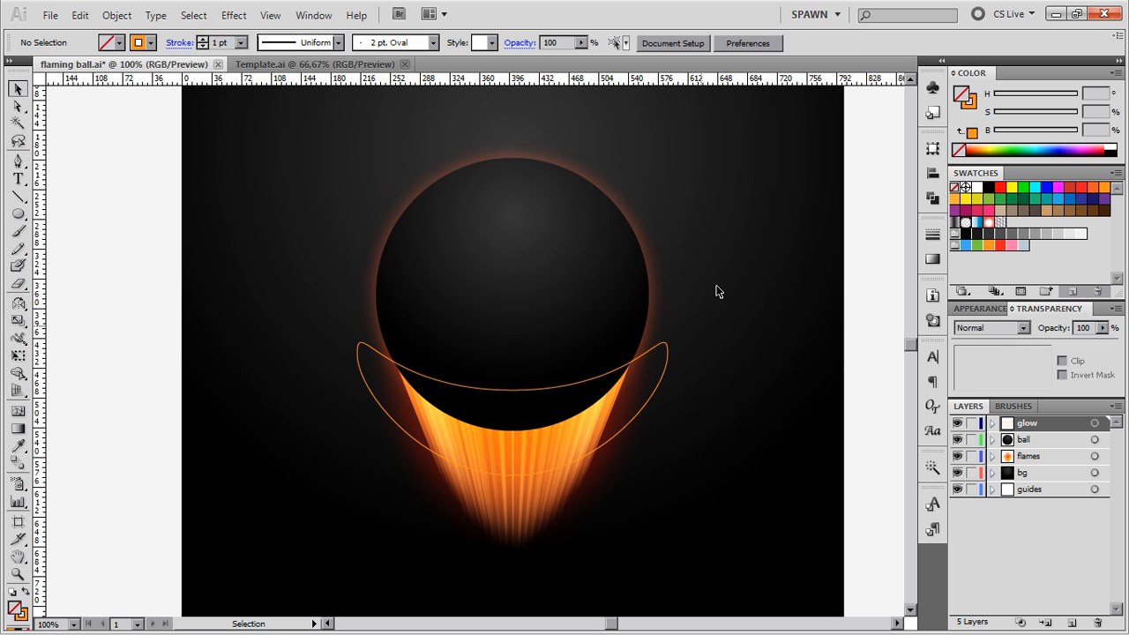
Scale the crescent horizontally to match the ball's glowing rim and nudge it slightly down
left_click(670, 349)
key("s")
left_click_drag(742, 238, 721, 245)
key("v")
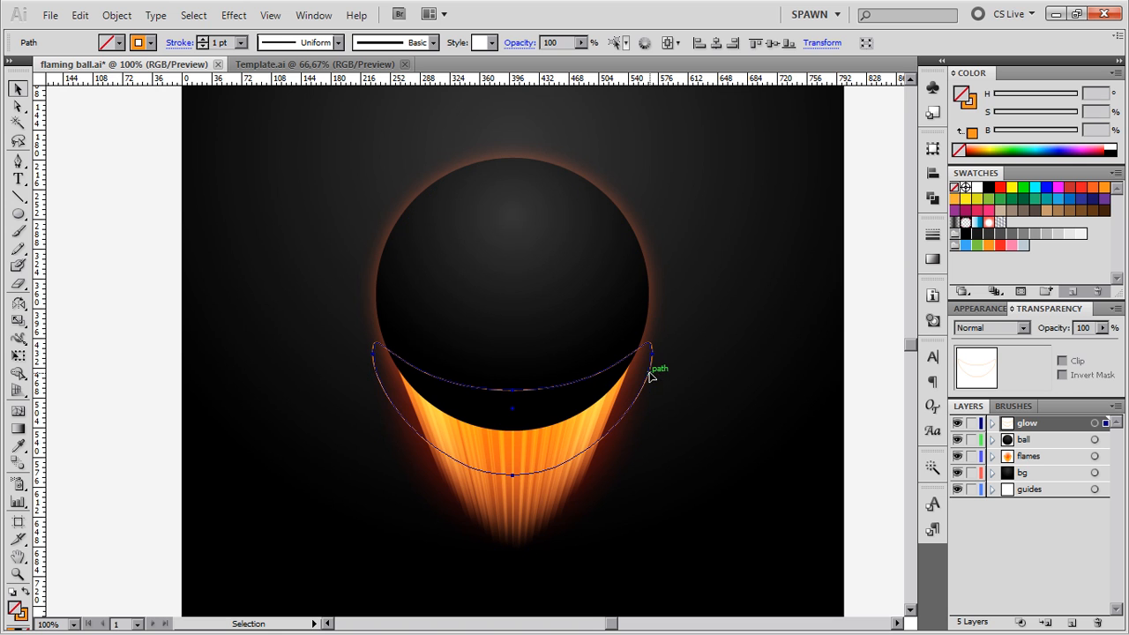
left_click_drag(650, 377, 651, 381)
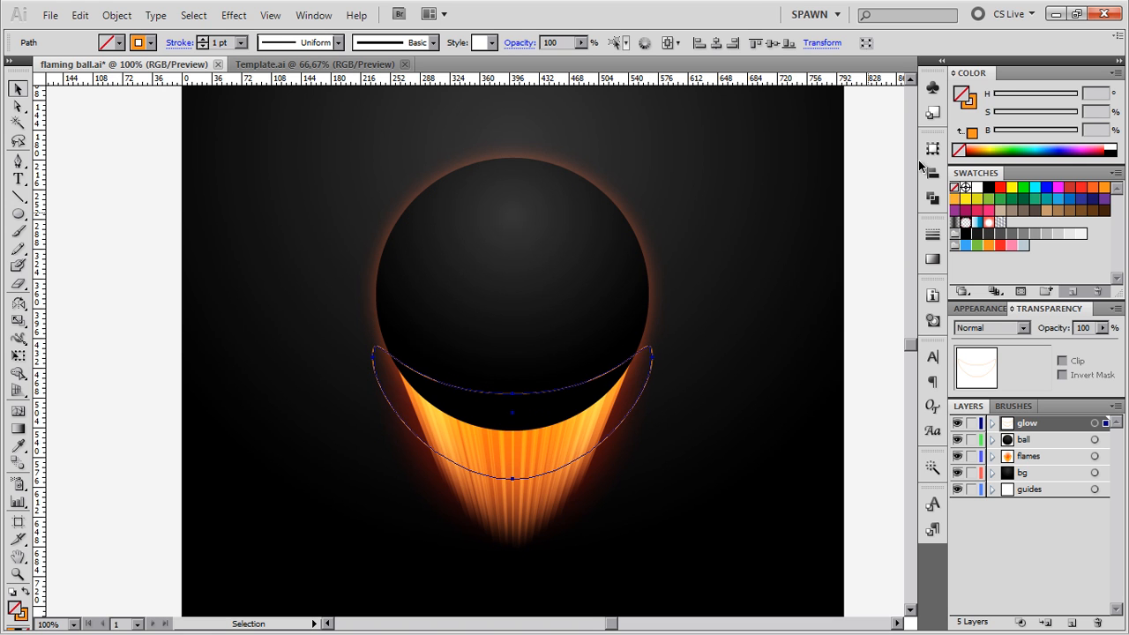
Swap the crescent's orange outline to its fill and set the fill to hue 10° and saturation 72.94%
left_click(980, 104)
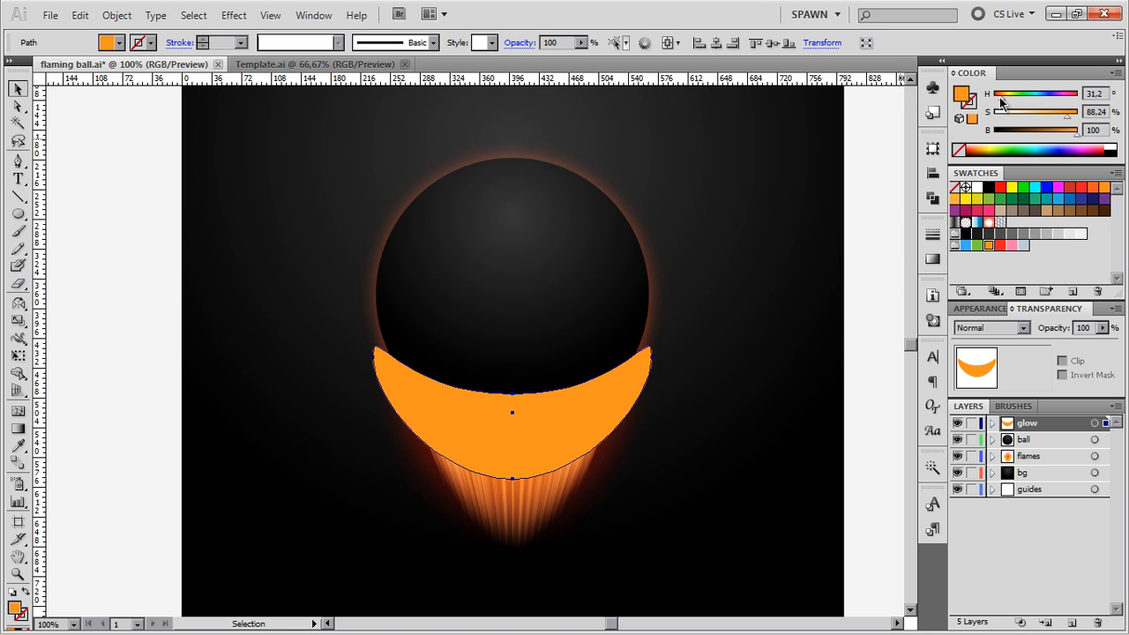
left_click_drag(999, 102, 996, 102)
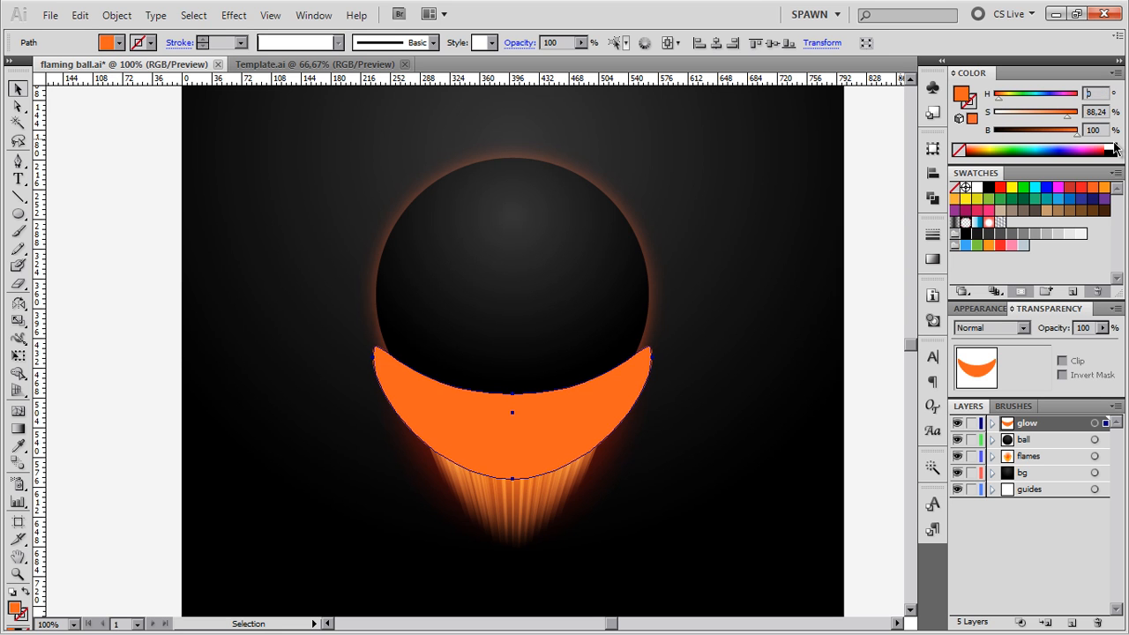
key("shift+Up")
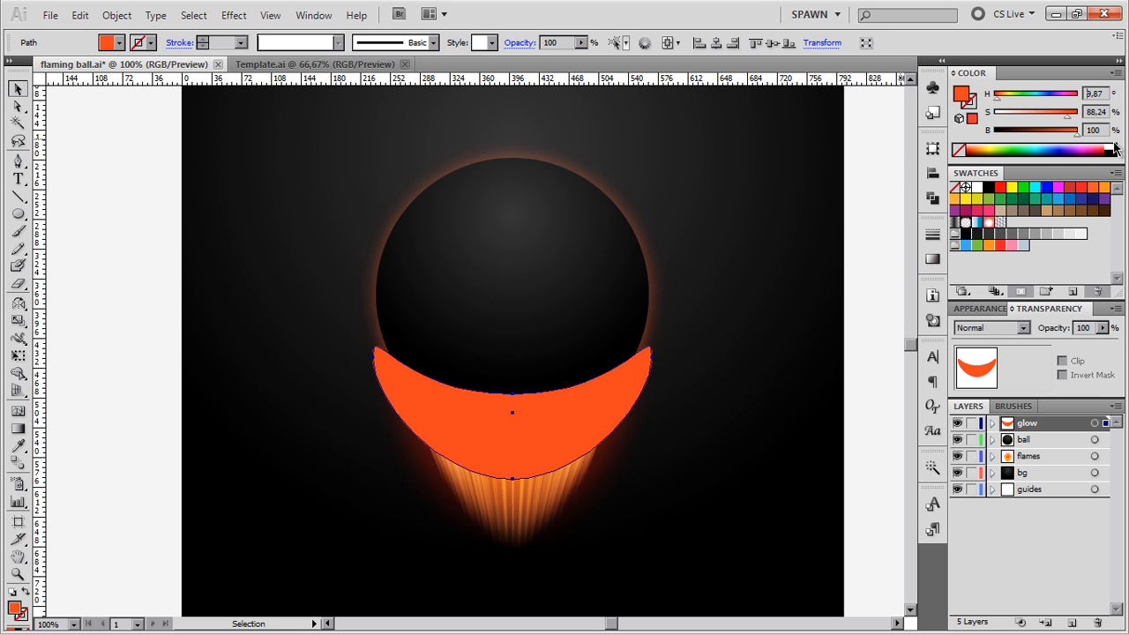
key("Down")
key("Down")
key("Down")
key("Down")
key("Down")
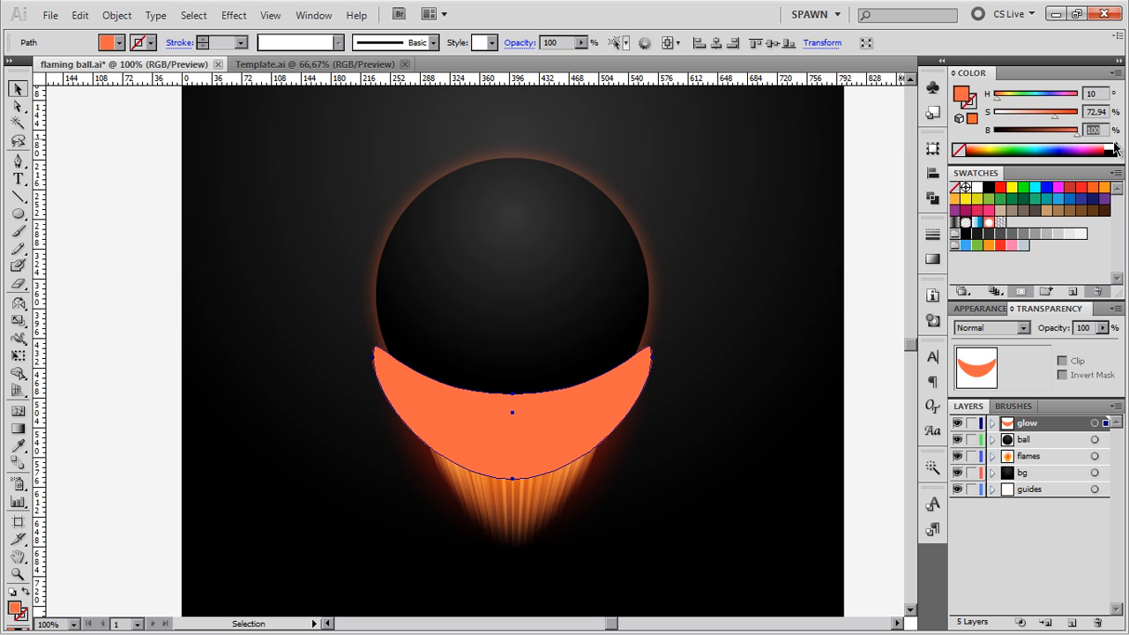
Duplicate the ball's circle onto the glow layer above the crescent and deselect it
left_click(715, 370)
left_click(643, 385)
left_click(657, 274)
left_click_drag(1106, 439, 1102, 427)
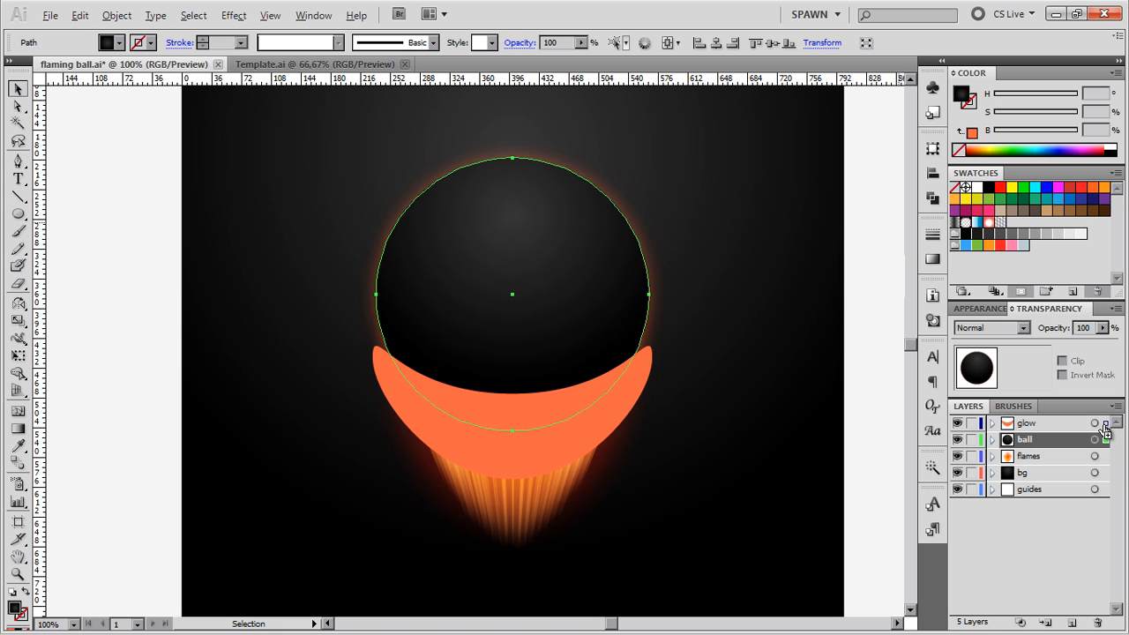
left_click_drag(1103, 429, 1102, 423)
left_click(731, 323)
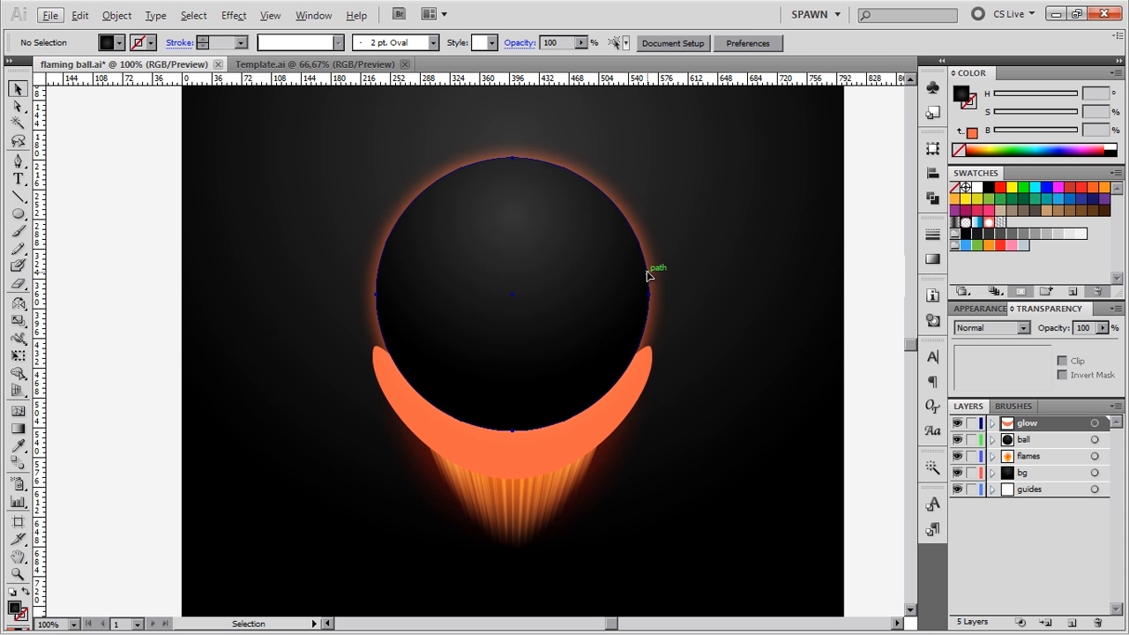
Clear all appearance attributes from the ball copy on the glow layer, leaving it without fill, stroke or outer glow
left_click(646, 271)
left_click(991, 309)
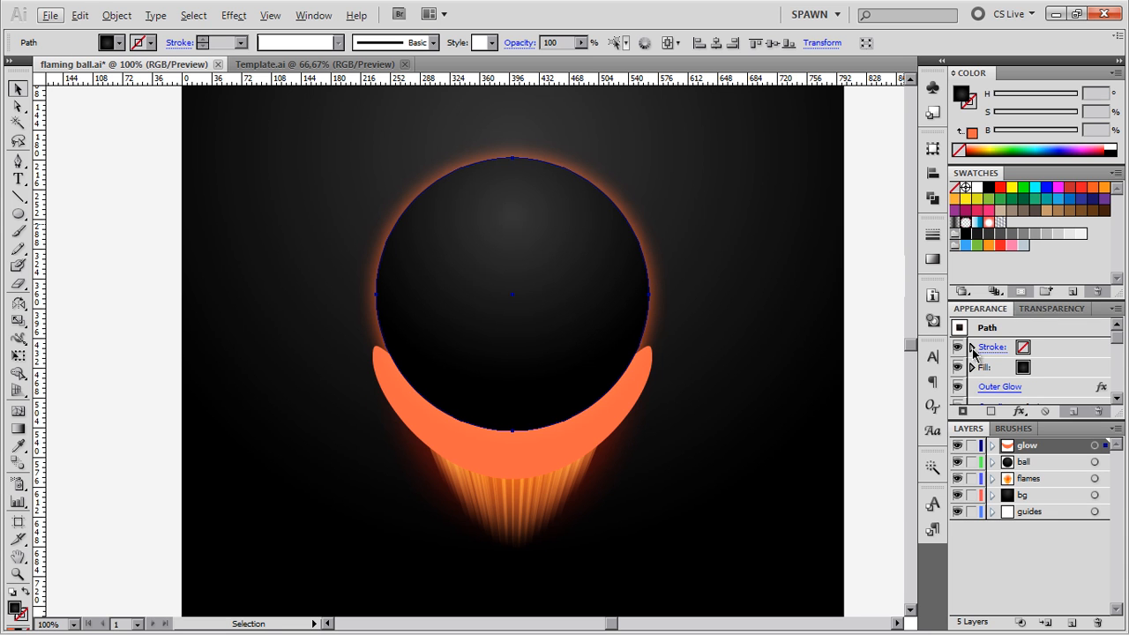
scroll(1056, 380, "down", 2)
scroll(1056, 381, "up", 2)
left_click(709, 284)
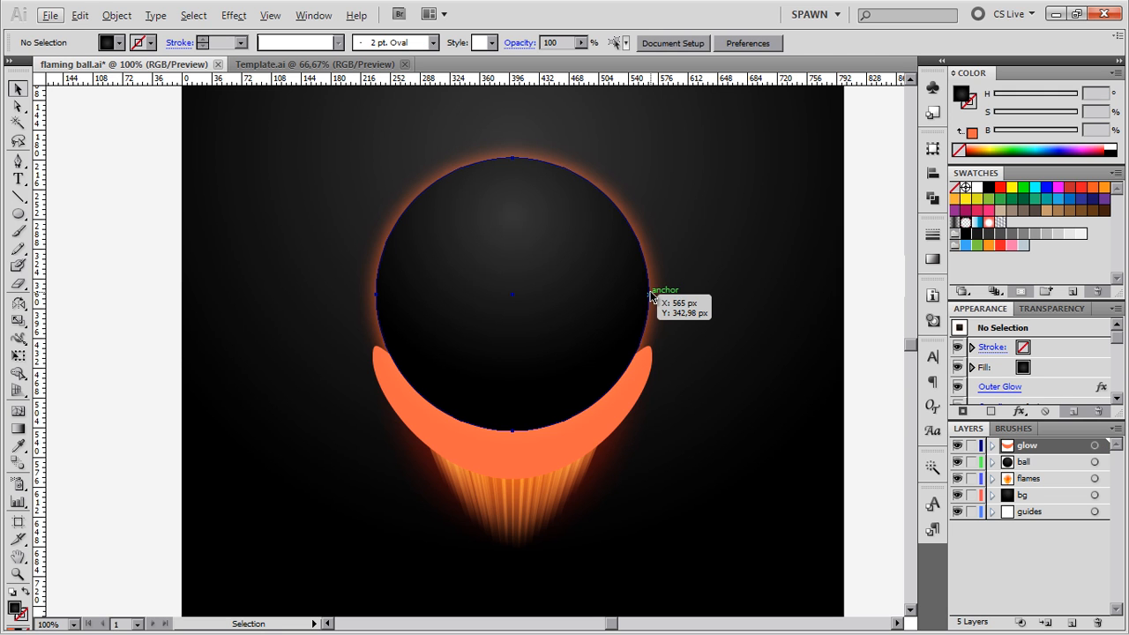
left_click(651, 291)
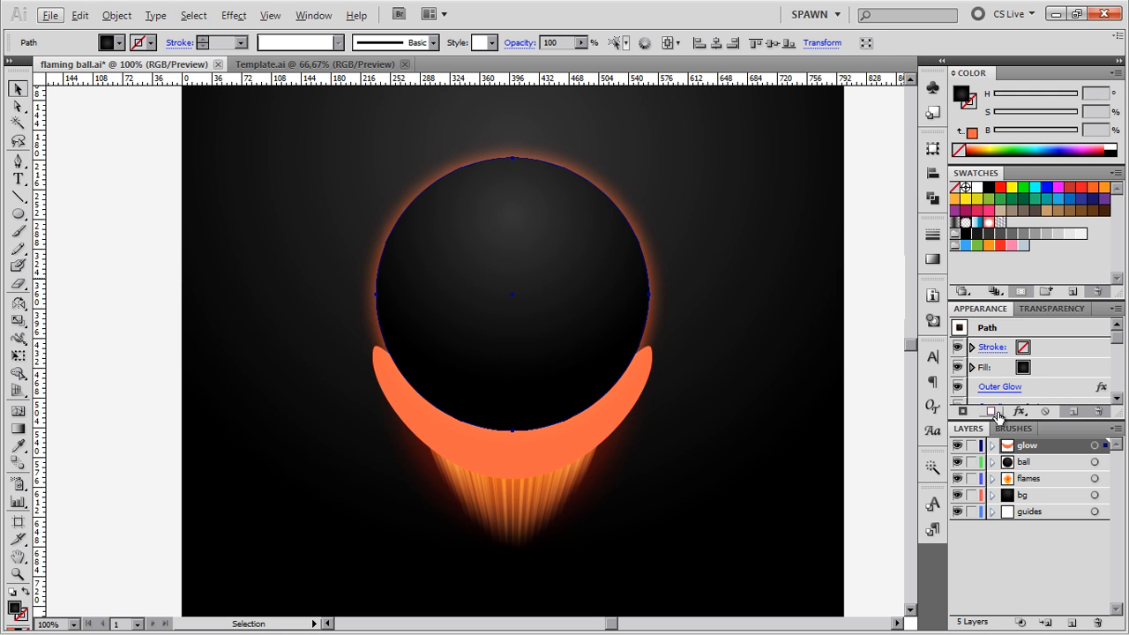
left_click(1044, 411)
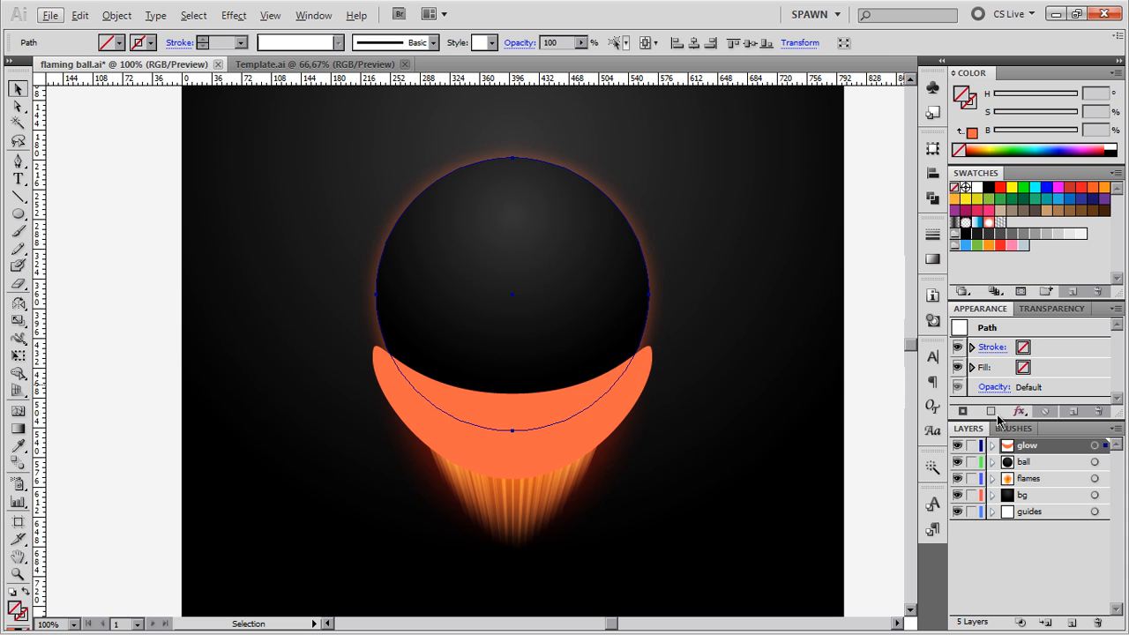
Select the empty circle together with the crescent, make a clipping mask from them, and deselect the result
left_click(702, 267)
left_click(651, 289)
left_click(679, 349)
left_click(651, 298)
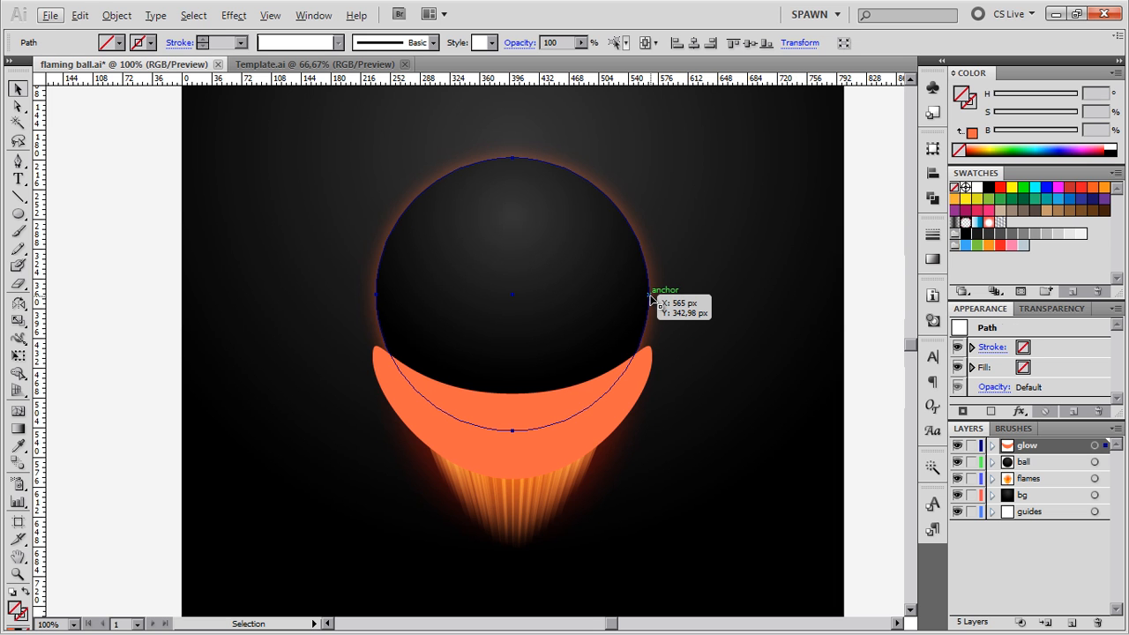
left_click_drag(650, 300, 654, 358)
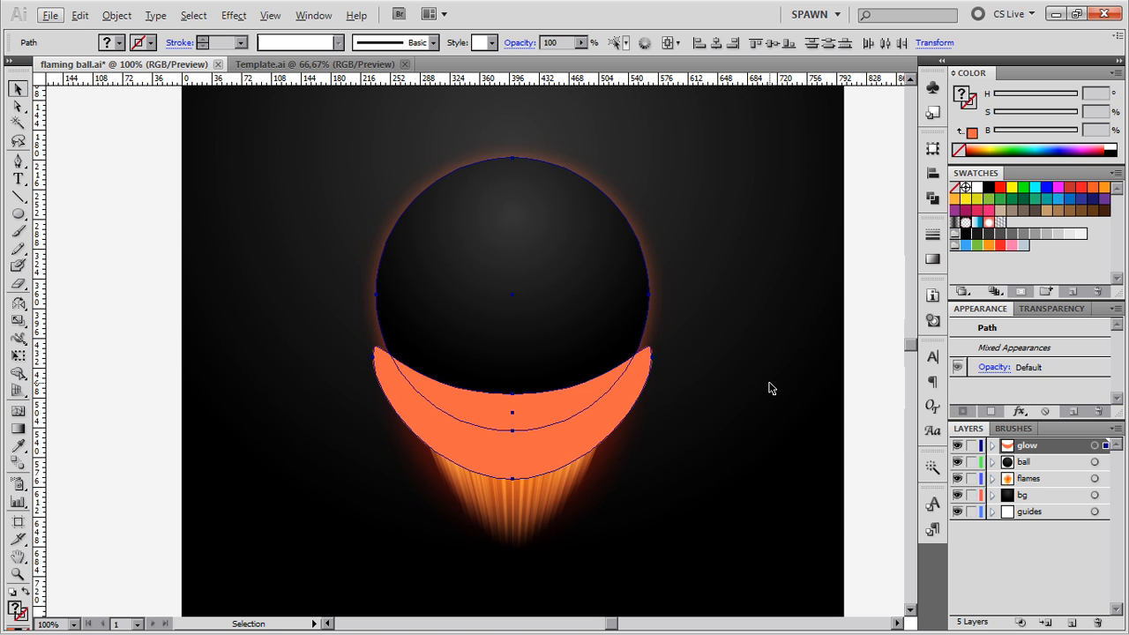
key("a")
key("v")
key("a")
key("ctrl+z")
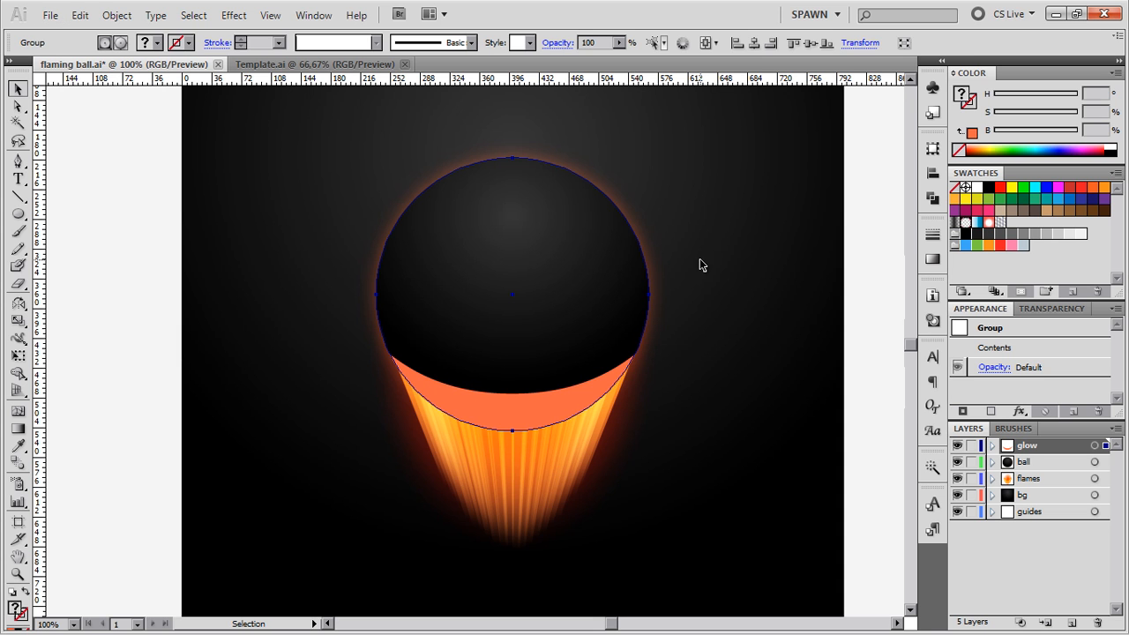
key("ctrl+shift+a")
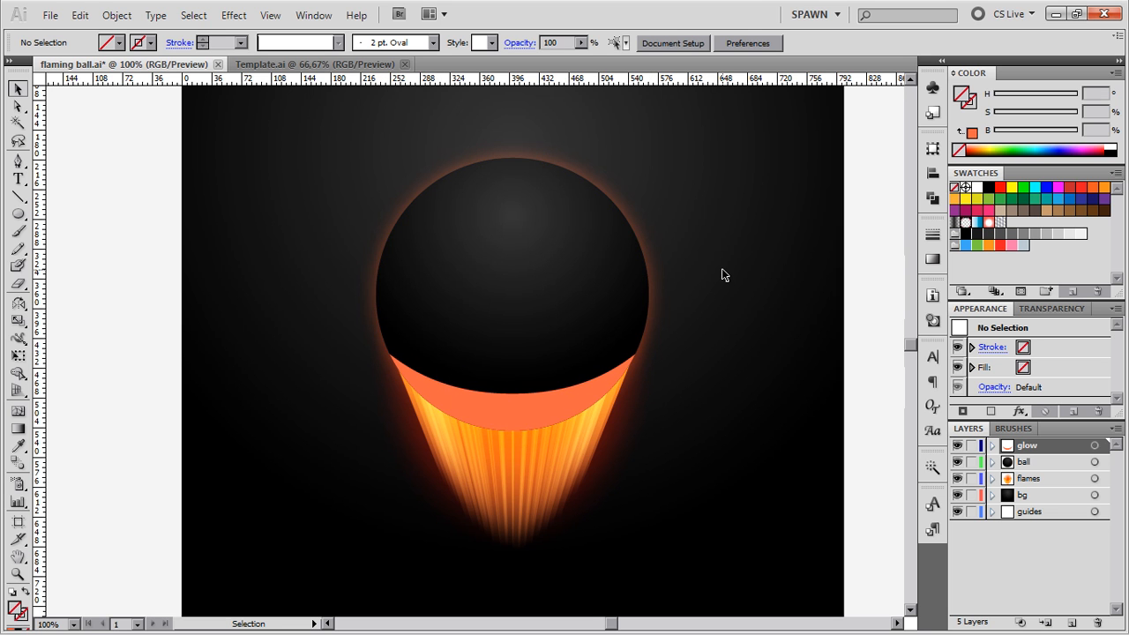
Edit the contents of the clipping group and apply a Gaussian Blur with an 80-pixel radius to the crescent
left_click(648, 280)
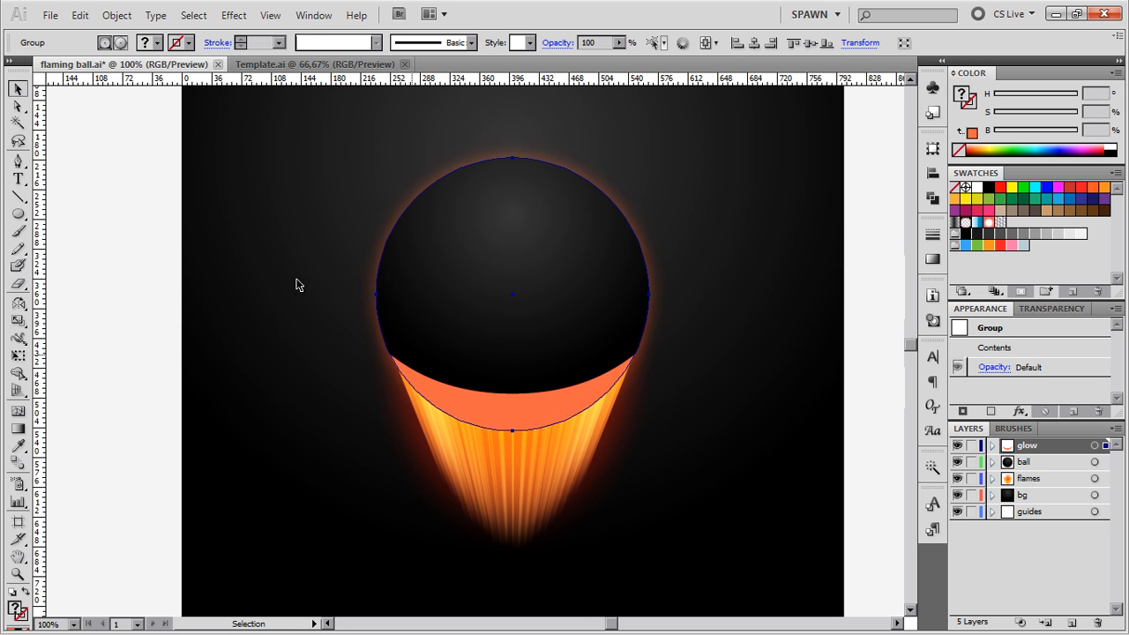
left_click(120, 46)
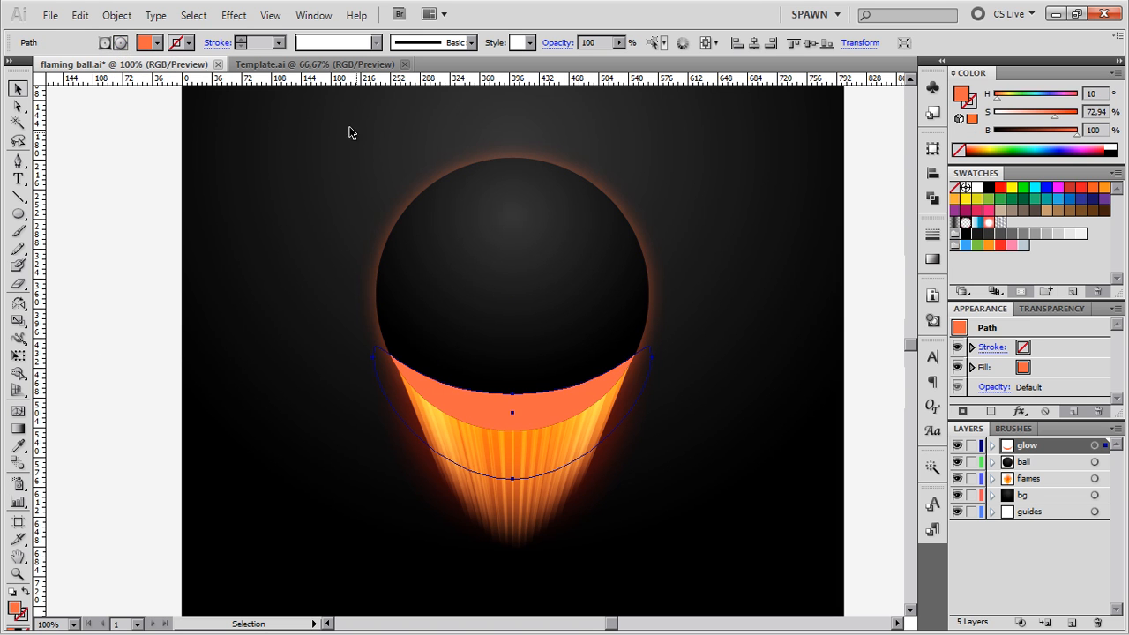
left_click(237, 20)
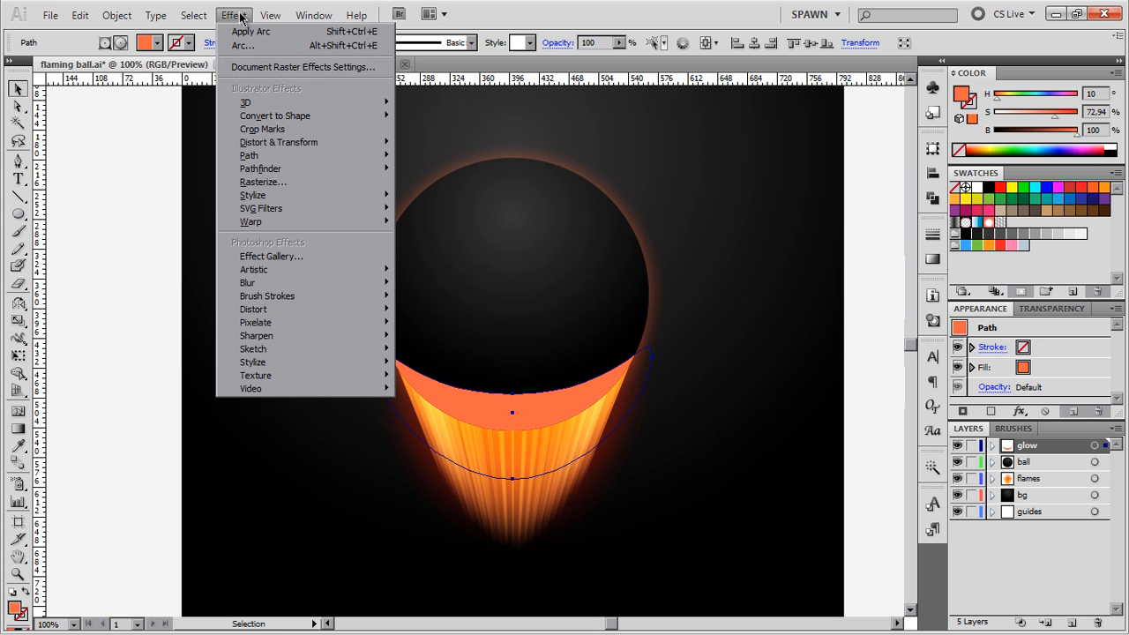
mouse_move(287, 286)
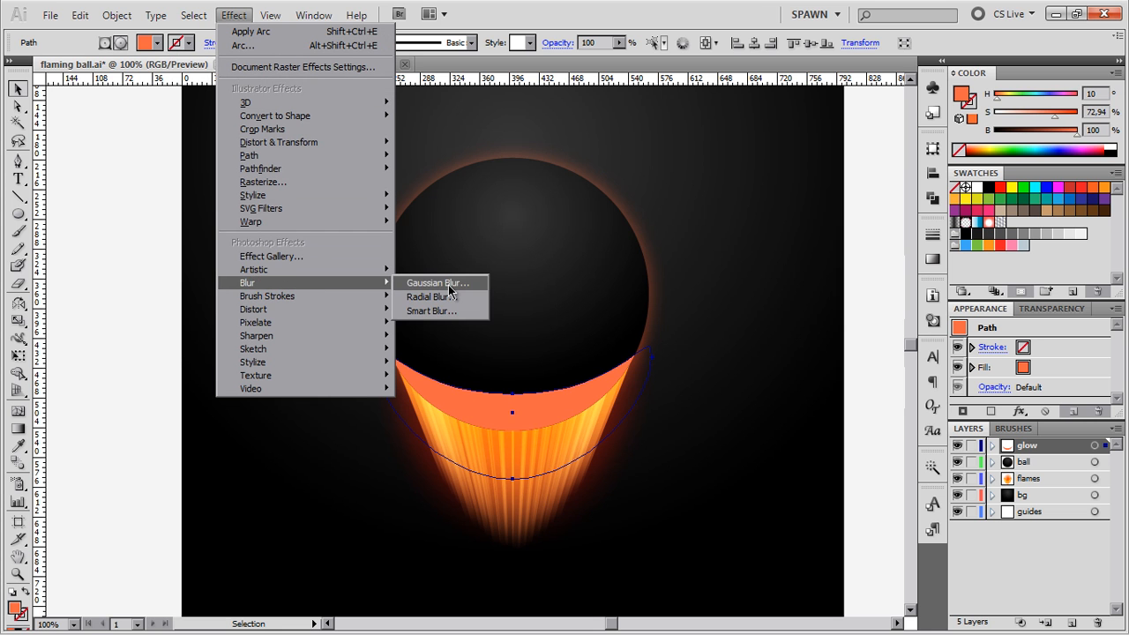
left_click(448, 282)
left_click_drag(599, 163, 910, 172)
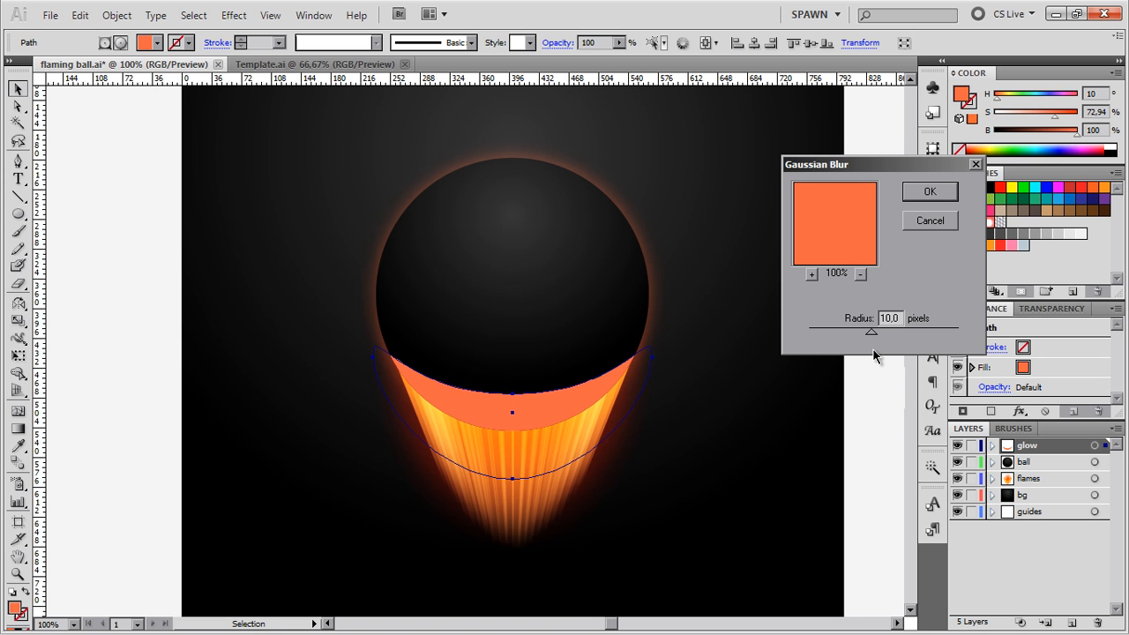
left_click_drag(896, 322, 874, 324)
type("10")
key("Tab")
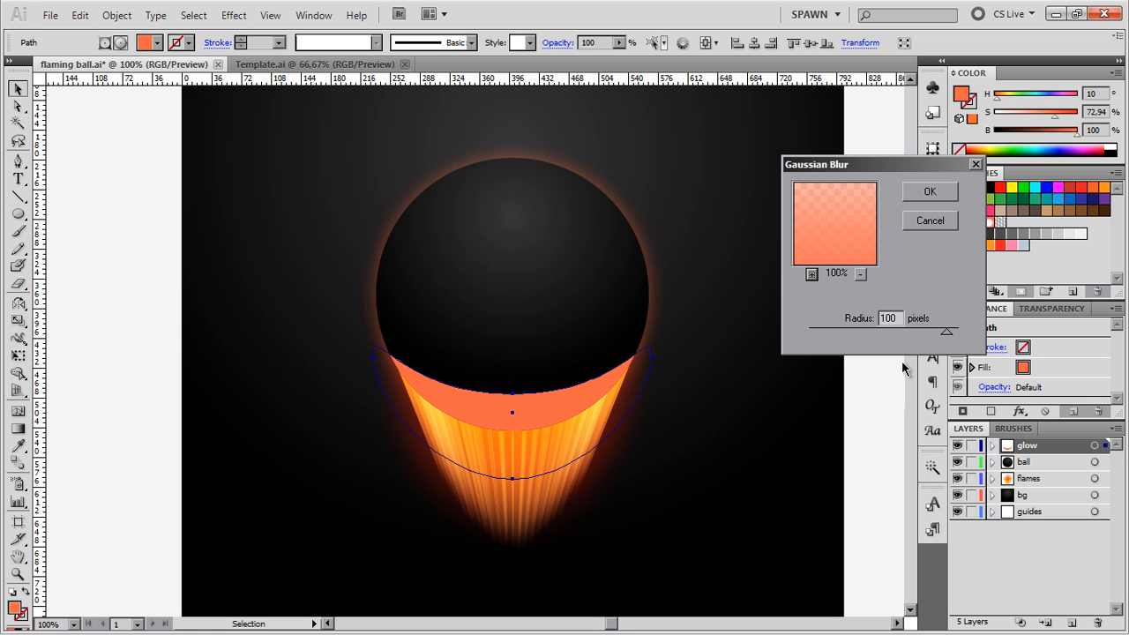
key("shift+Tab")
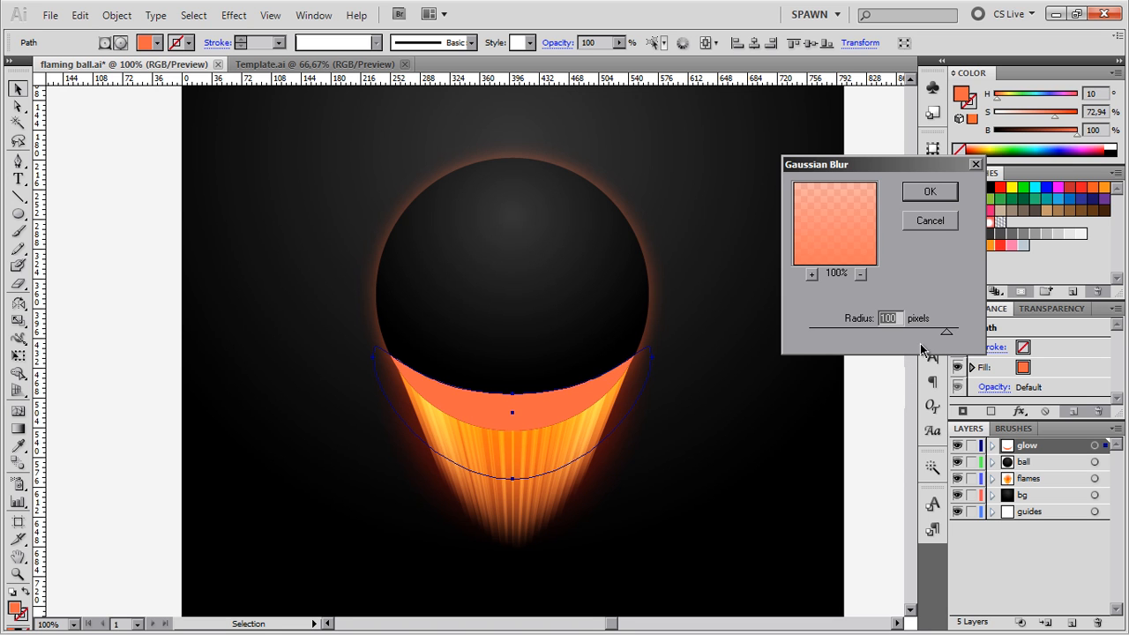
type("80")
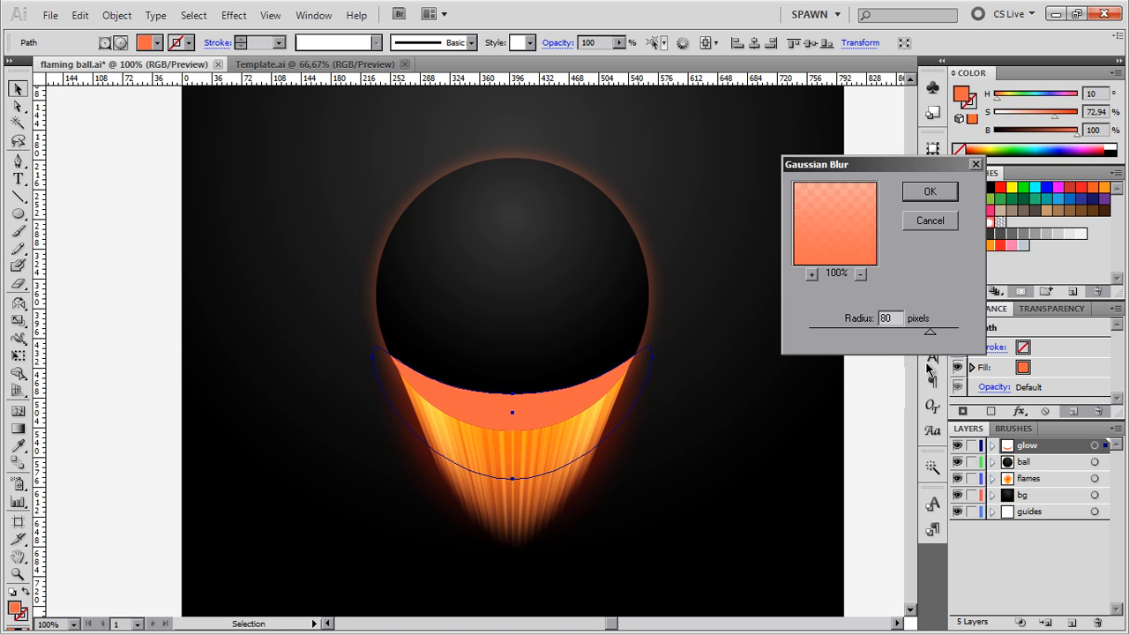
left_click(923, 194)
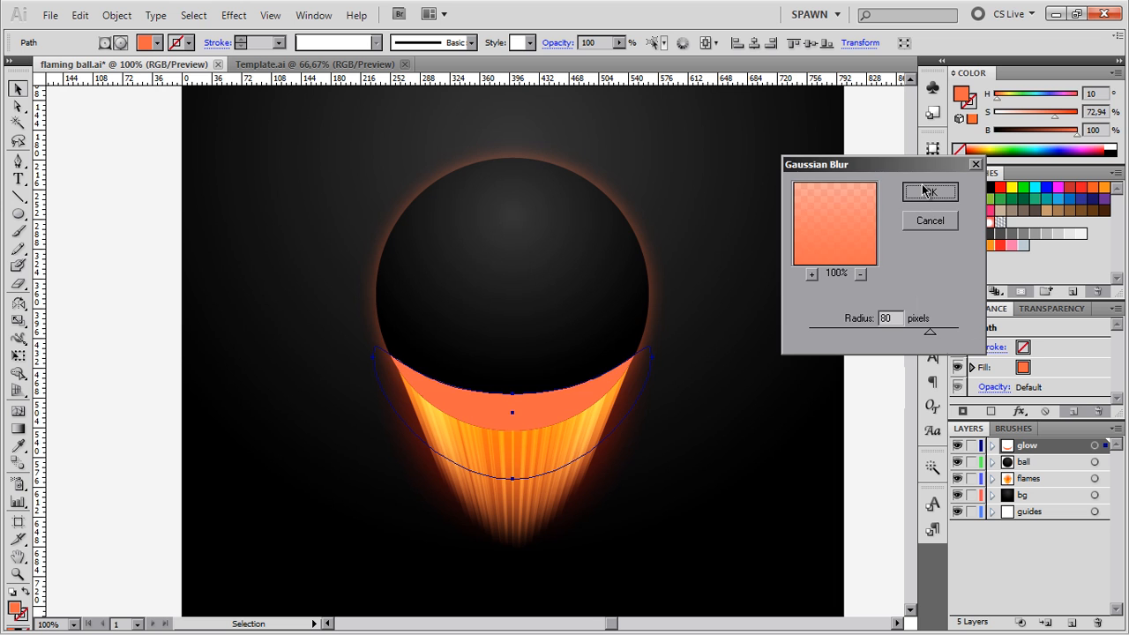
left_click(927, 191)
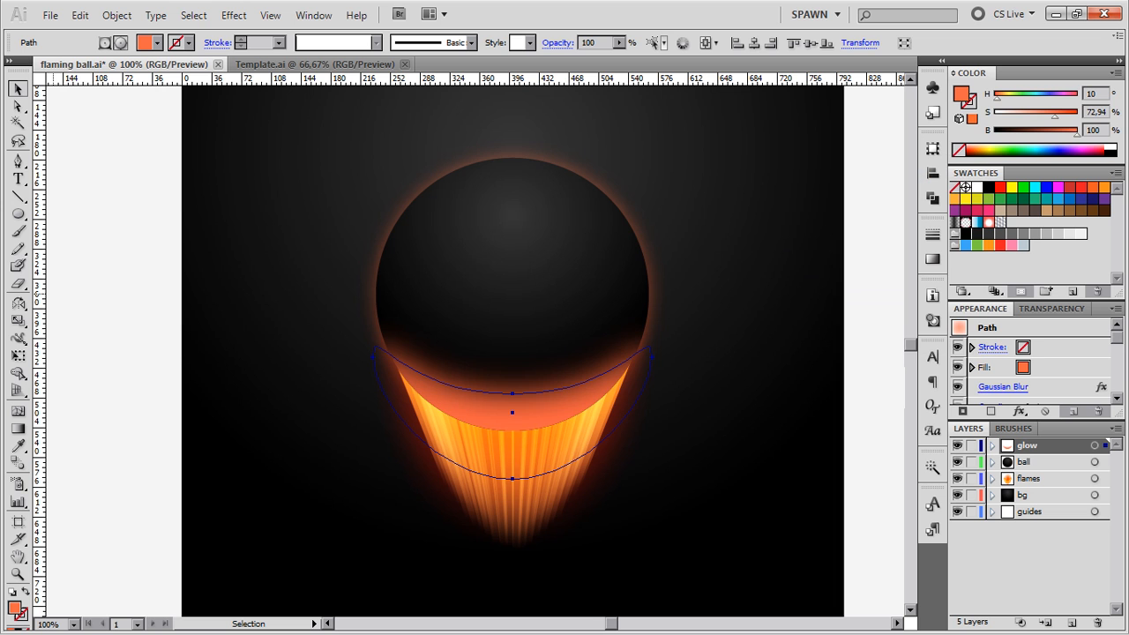
left_click(741, 360)
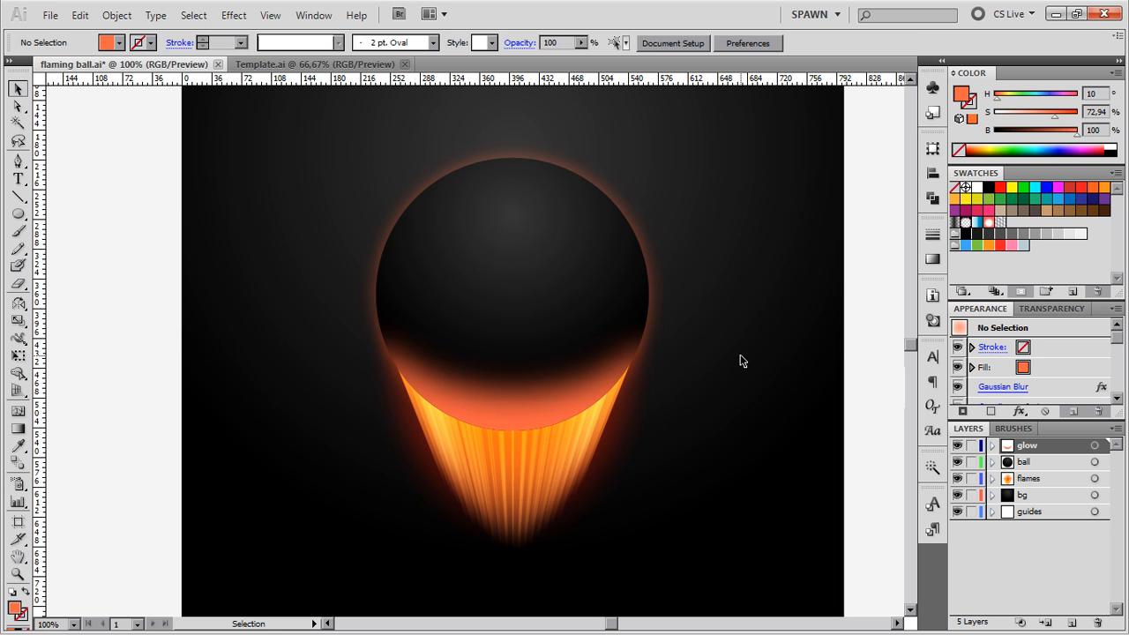
Set the blending mode of the clipped glow group to Screen and deselect it
left_click(517, 391)
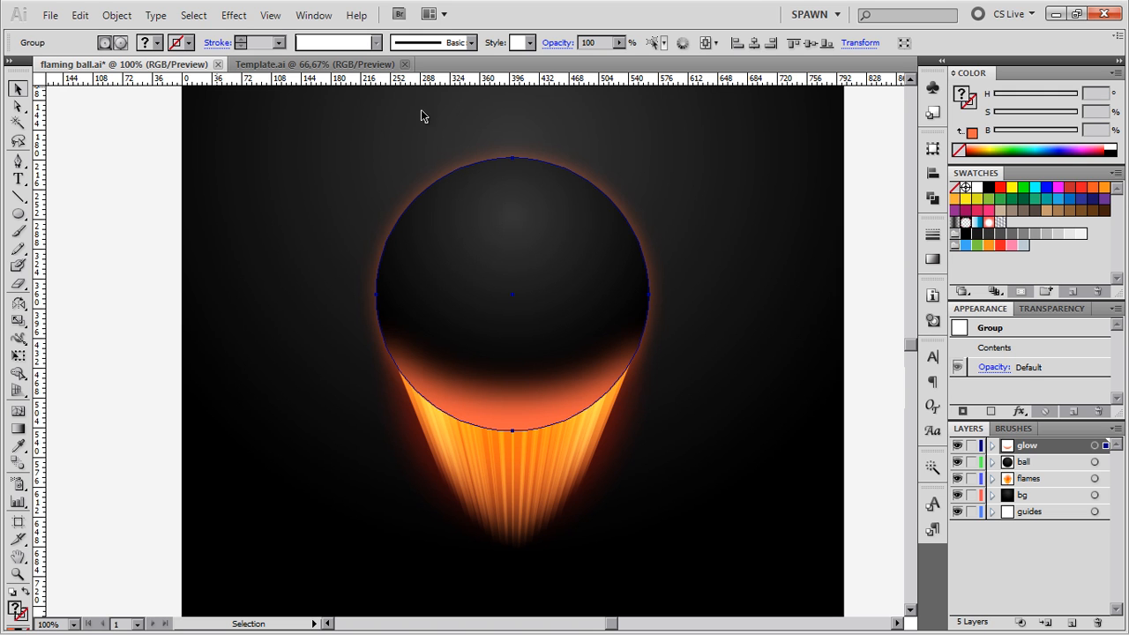
left_click(1056, 310)
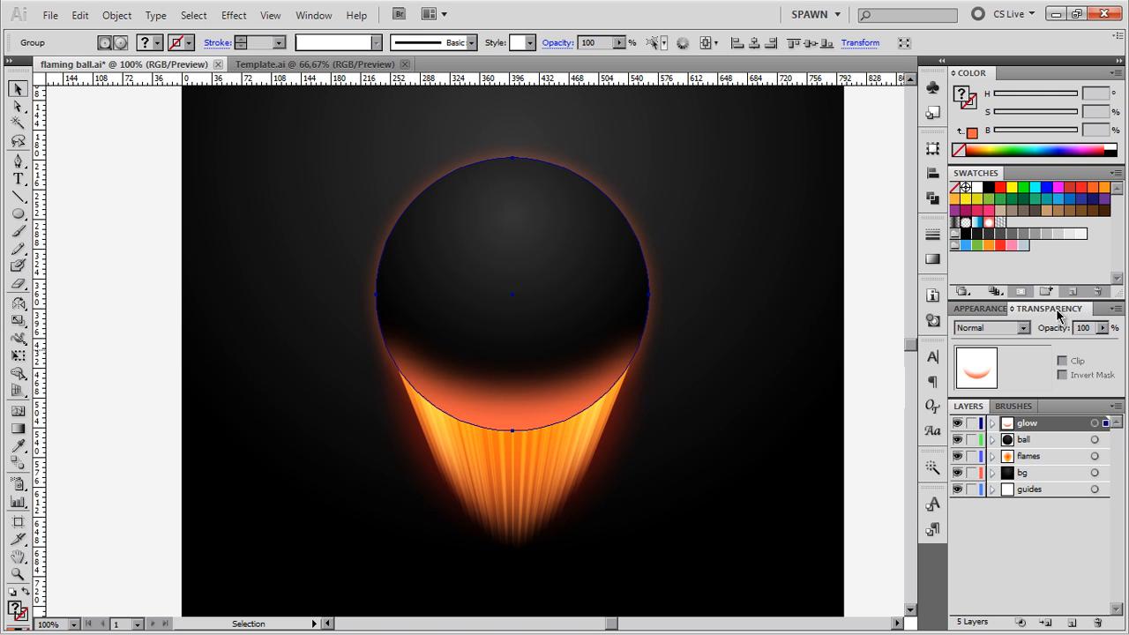
left_click(985, 329)
left_click(975, 425)
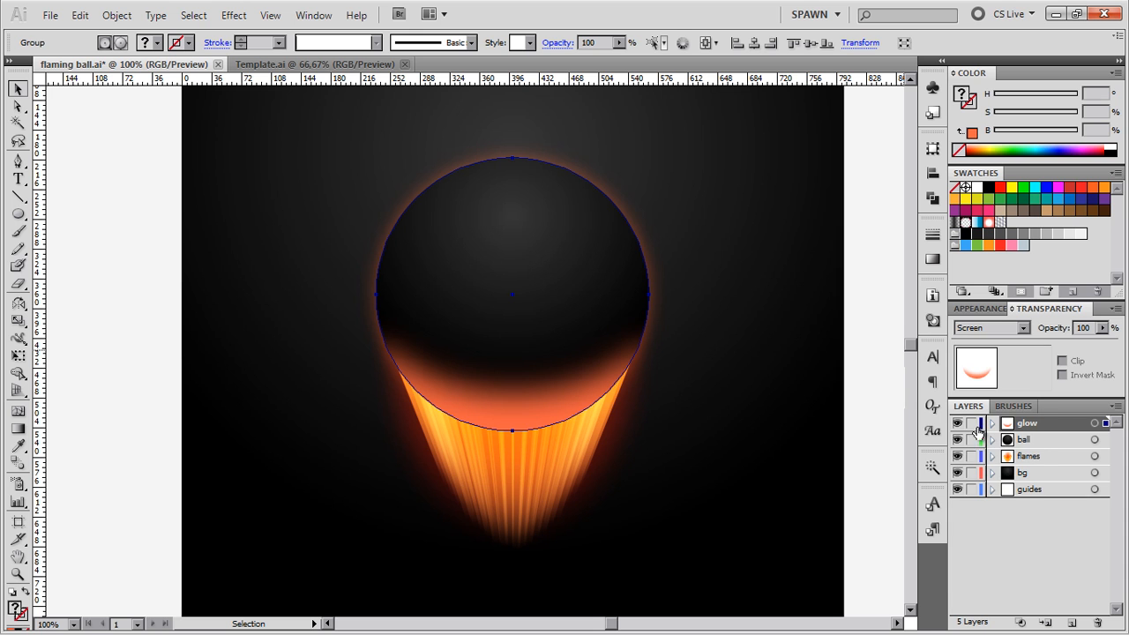
left_click(695, 355)
Edit the contents of the clipped group and set the blurred crescent's own blending mode to Screen
left_click(647, 320)
left_click(120, 42)
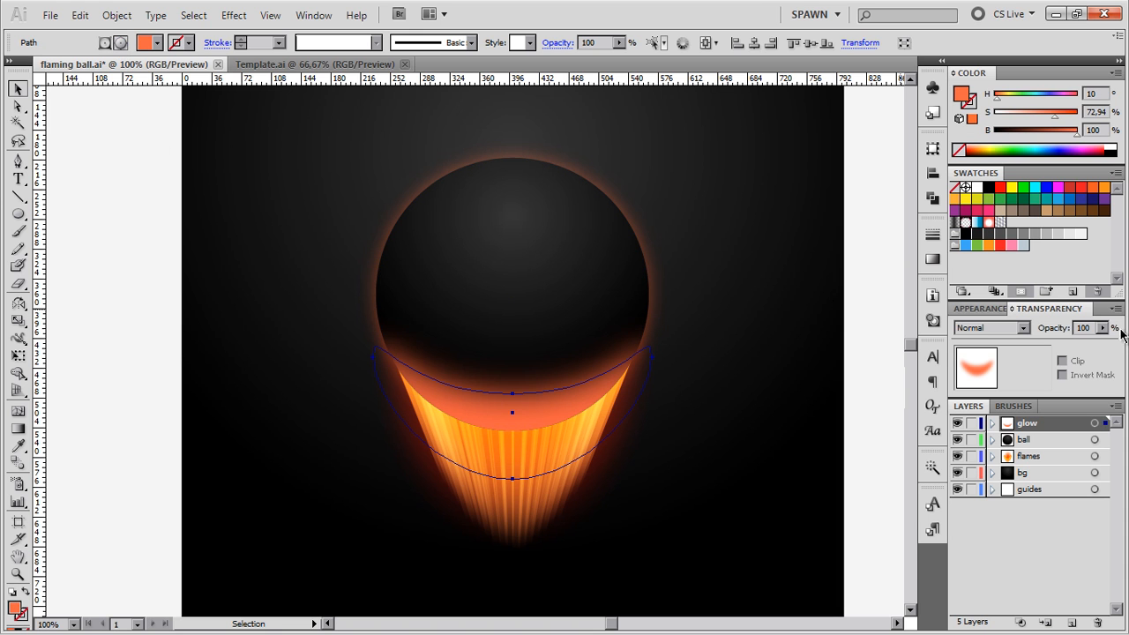
left_click(1013, 328)
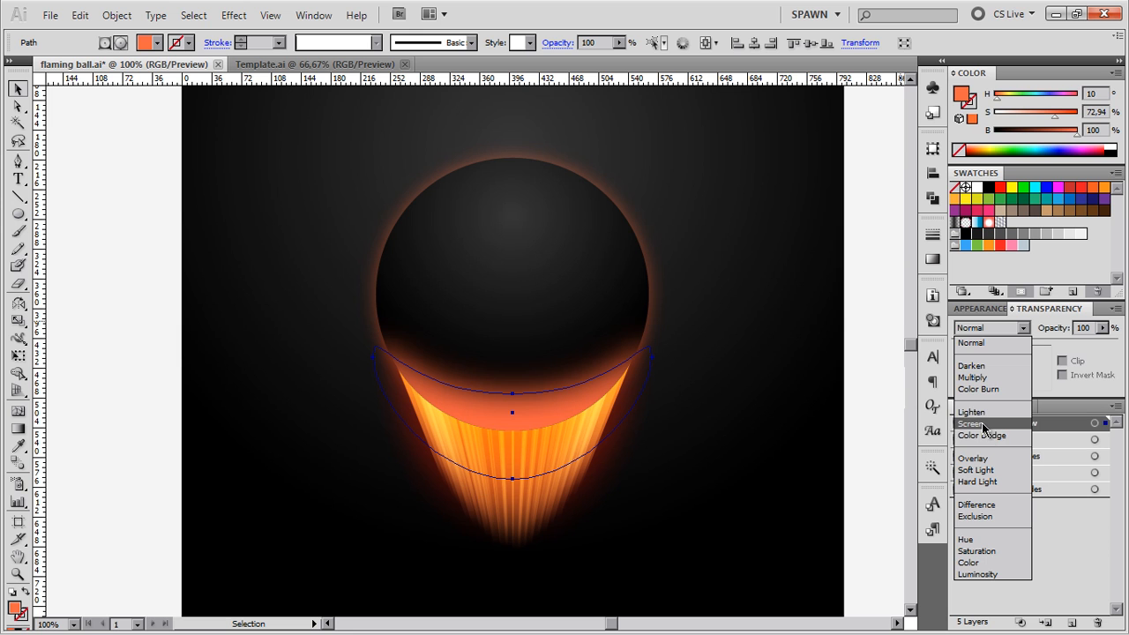
left_click(984, 425)
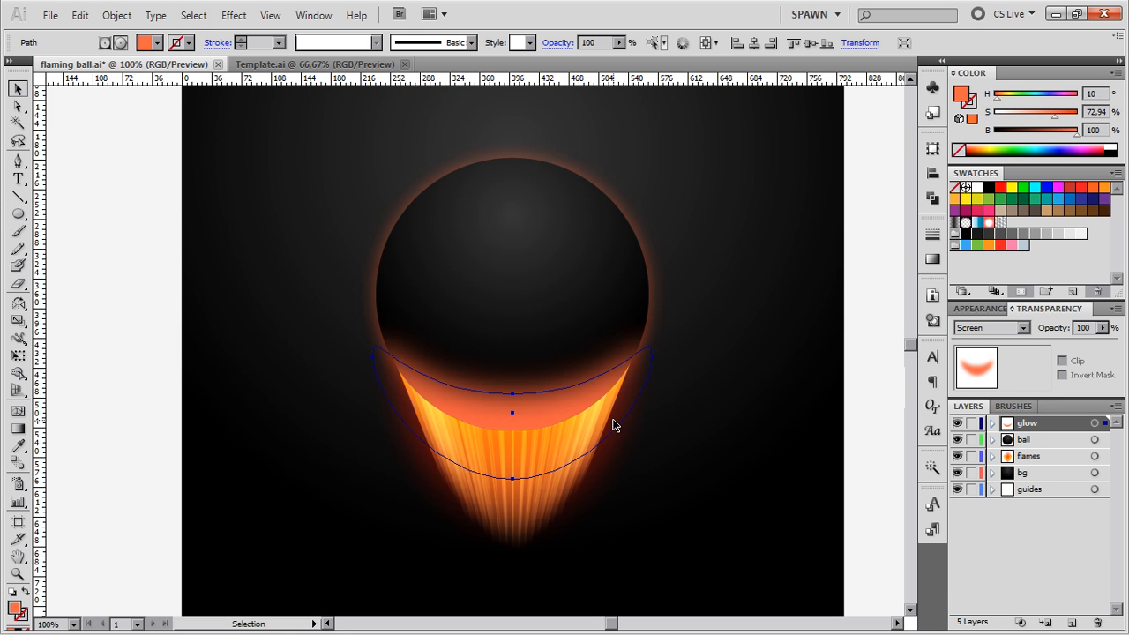
left_click(731, 350)
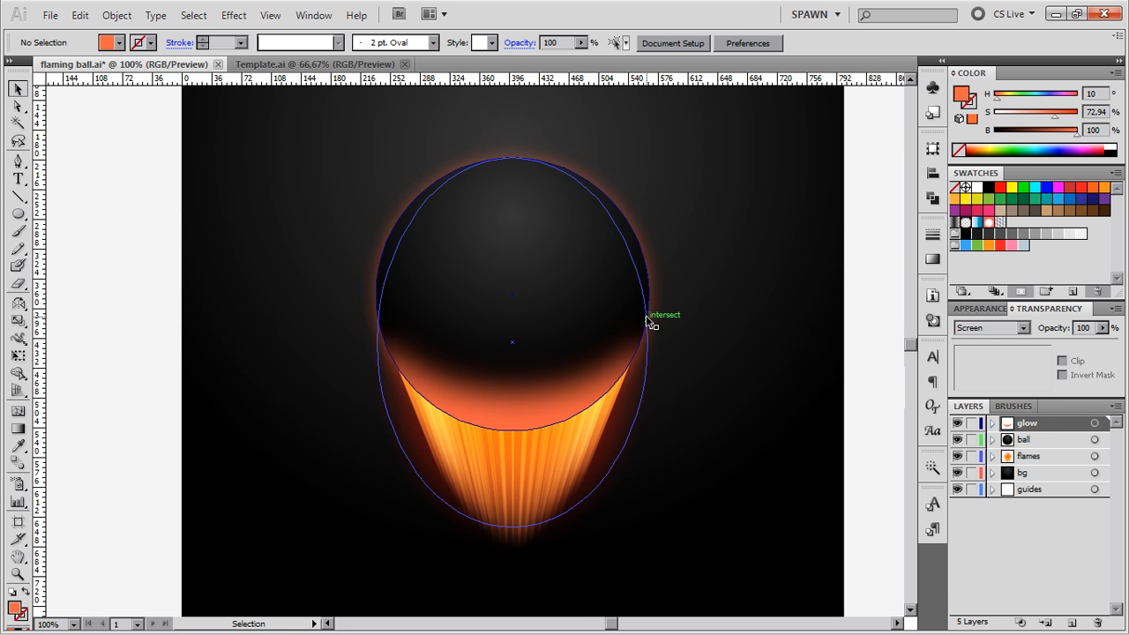
Lower the clipped glow group's opacity to 50% and deselect it
left_click(642, 363)
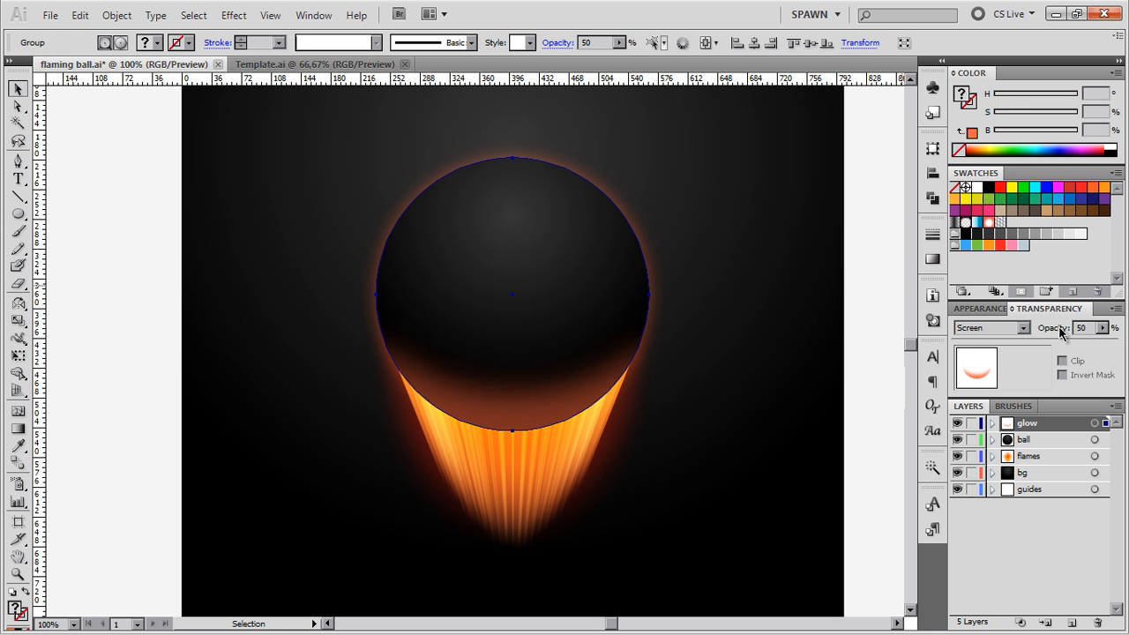
left_click(721, 423)
key("ctrl+minus")
key("ctrl+minus")
scroll(720, 395, "down", 1)
scroll(721, 395, "up", 2)
Edit the contents of the clipped glow group and scale the blurred crescent down slightly
left_click(681, 354)
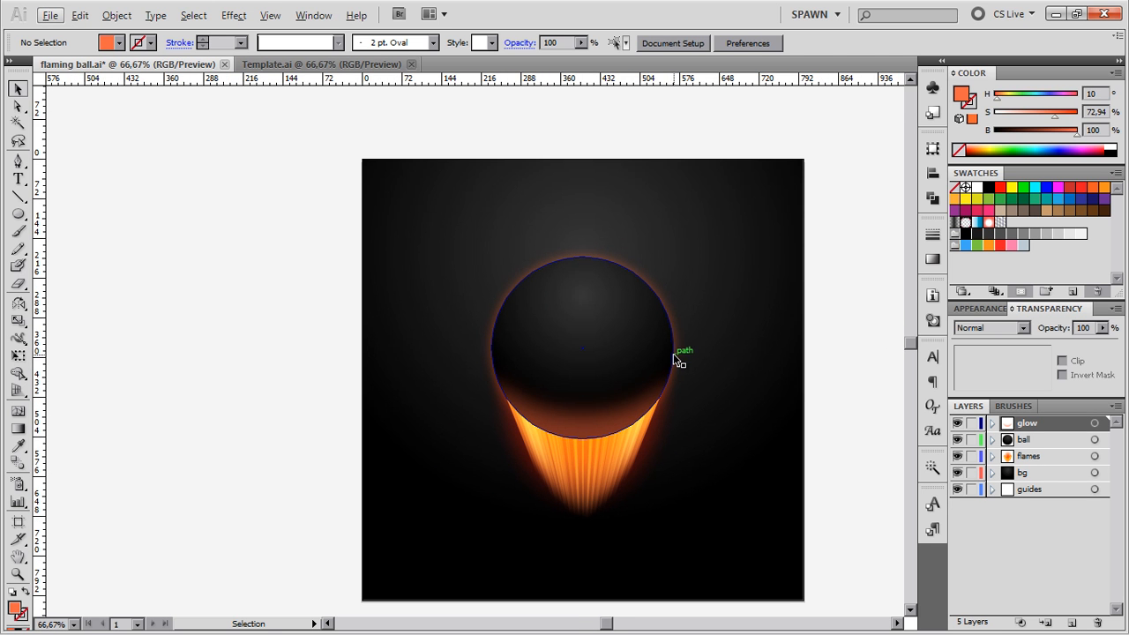
scroll(712, 403, "up", 1)
left_click_drag(705, 377, 709, 386)
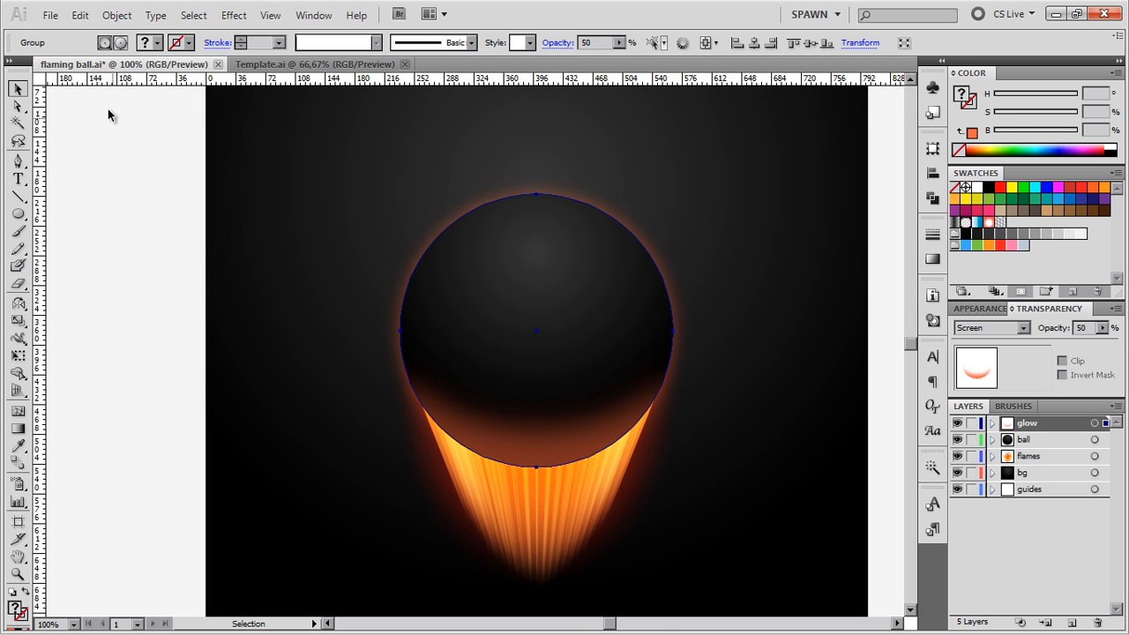
left_click(118, 45)
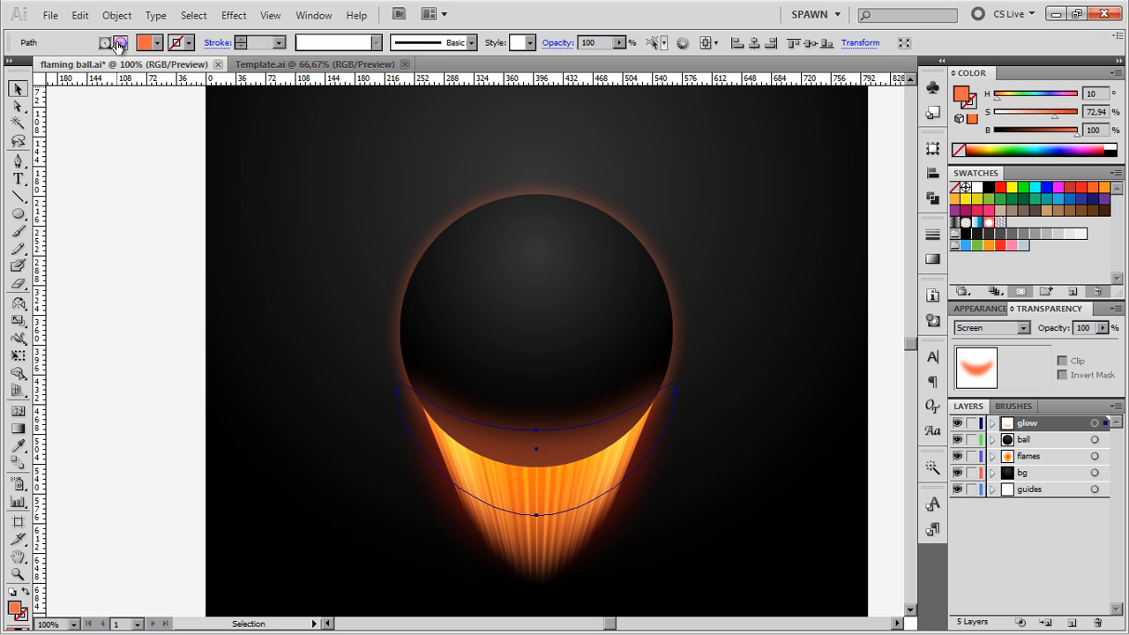
key("s")
left_click_drag(731, 272, 718, 286)
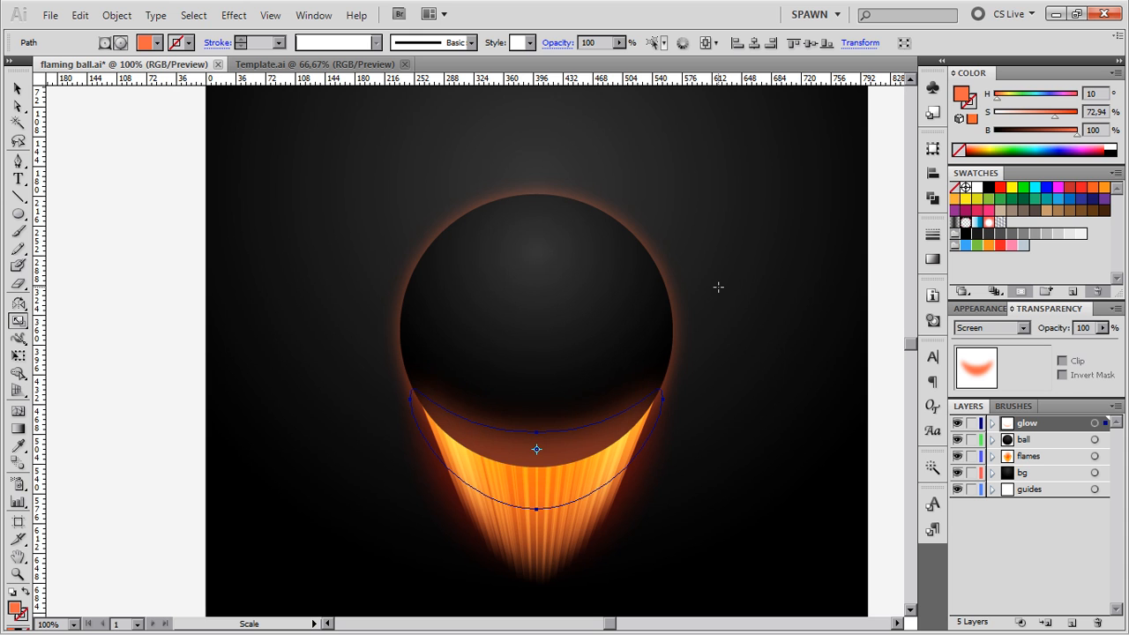
Nudge the blurred crescent lower so that only a thin band of glow stays on the ball's lower edge
key("Down")
key("Down")
key("Down")
key("Down")
key("Down")
key("Down")
key("Down")
key("Down")
key("Down")
key("Down")
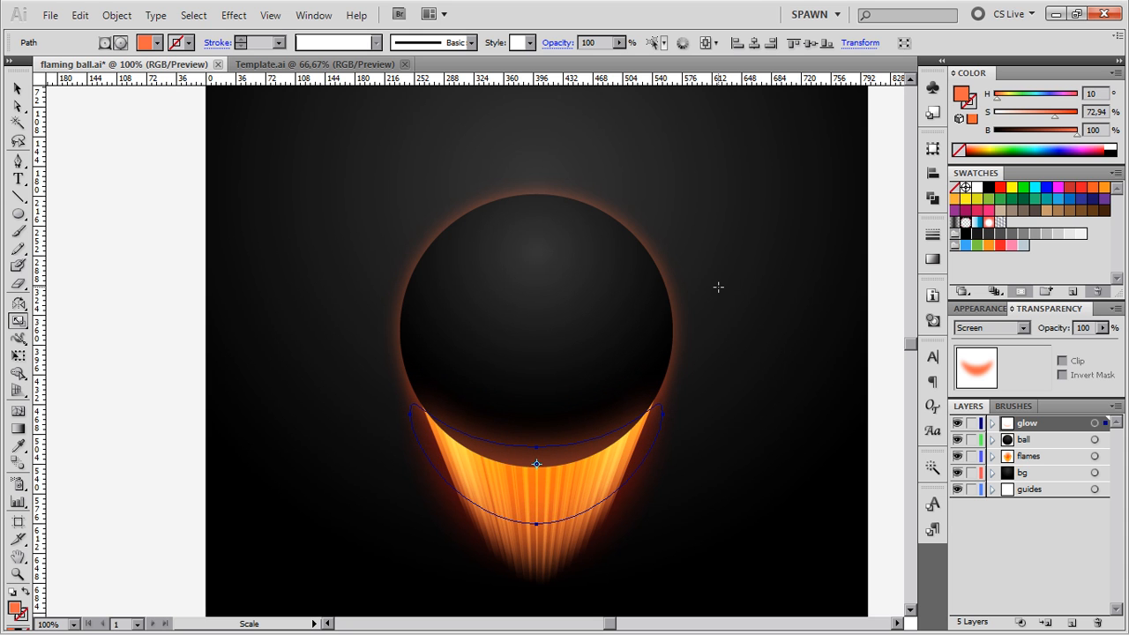
Scale the blurred crescent up slightly, a little wider than the ball, and deselect it
left_click_drag(695, 289, 708, 264)
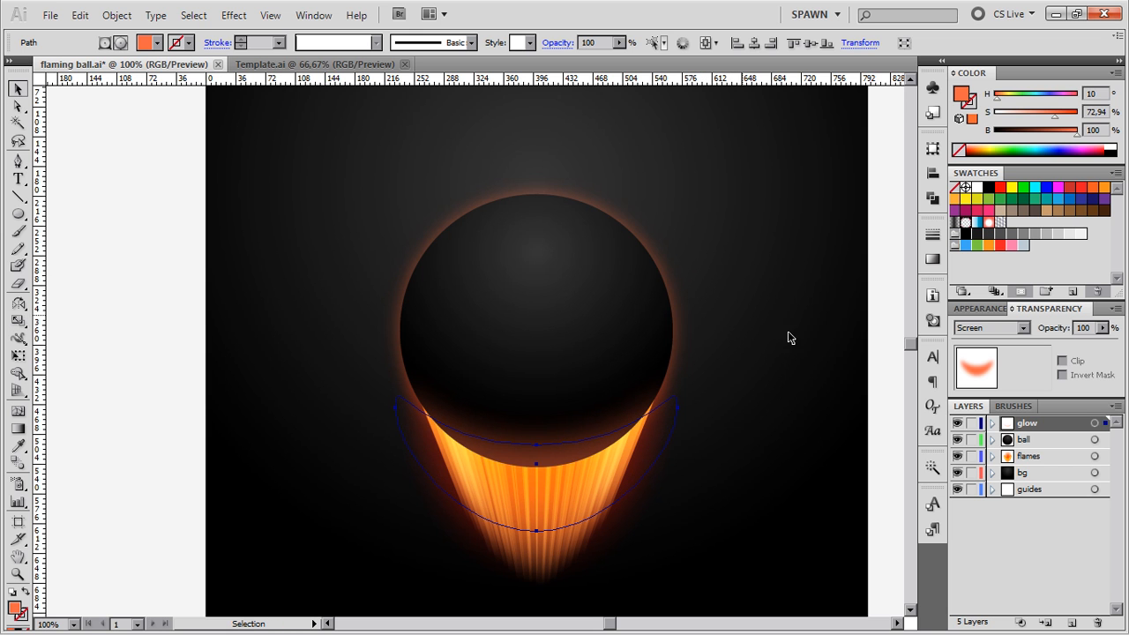
key("v")
key("ctrl+shift+a")
key("ctrl+minus")
key("ctrl+minus")
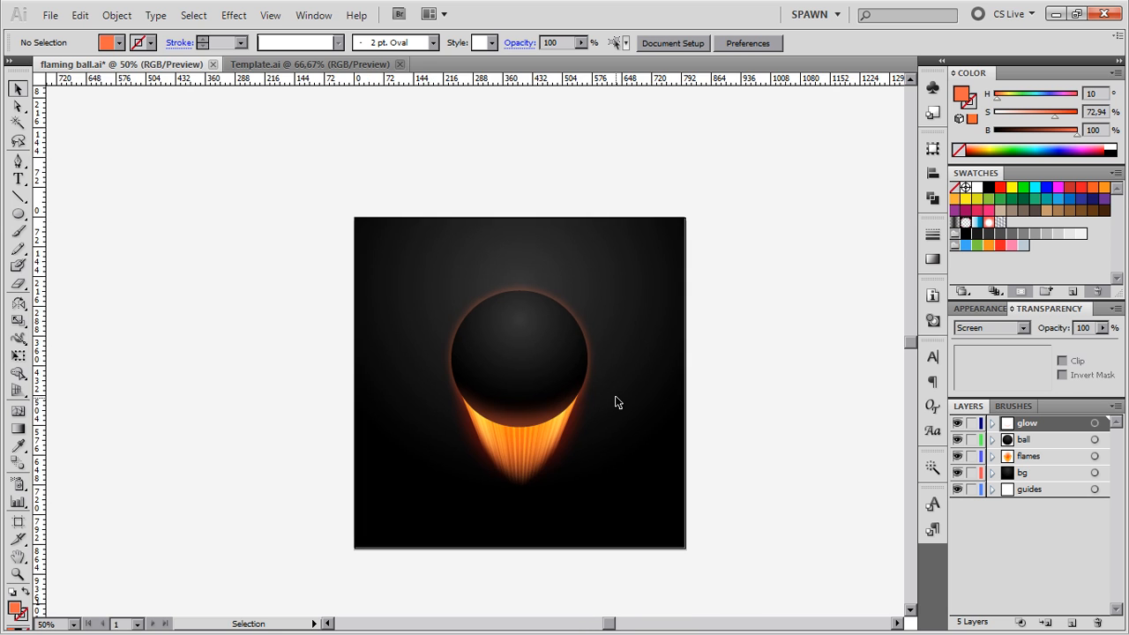
scroll(615, 396, "up", 1)
left_click_drag(621, 389, 658, 380)
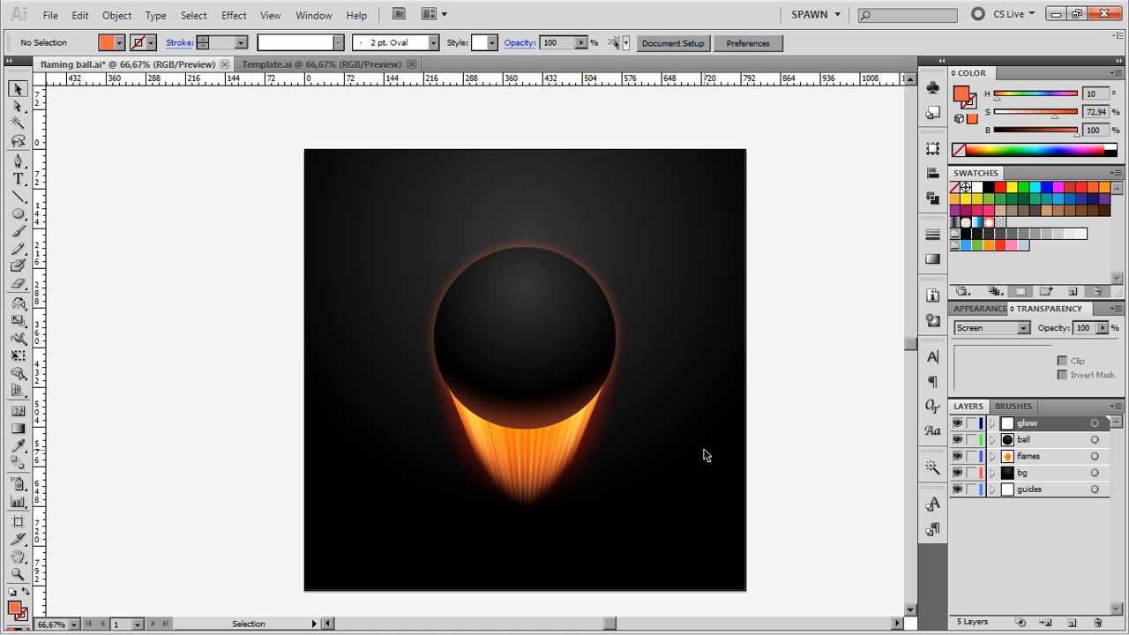
key("ctrl+minus")
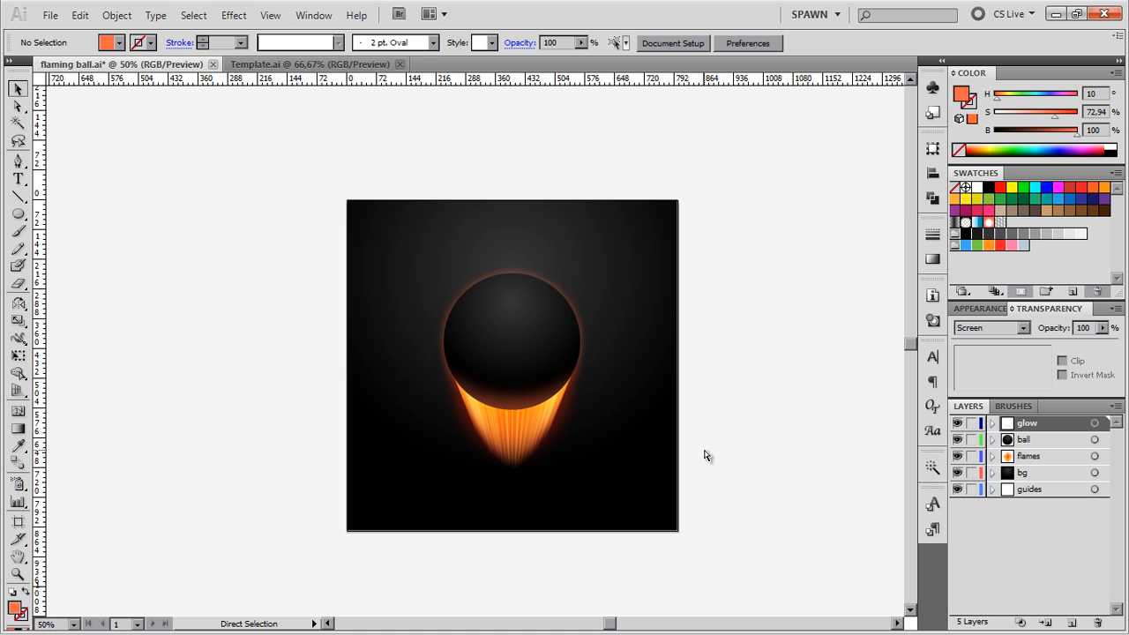
key("ctrl+plus")
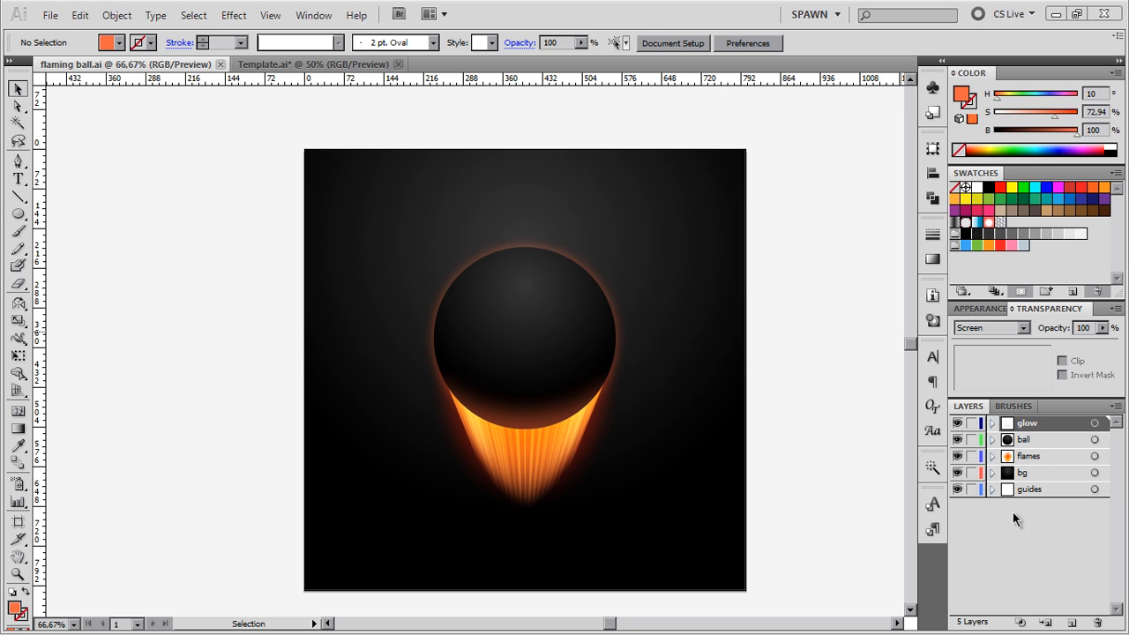
Add a new layer above the glow layer and name it highlight
left_click(1071, 622)
double_click(1026, 421)
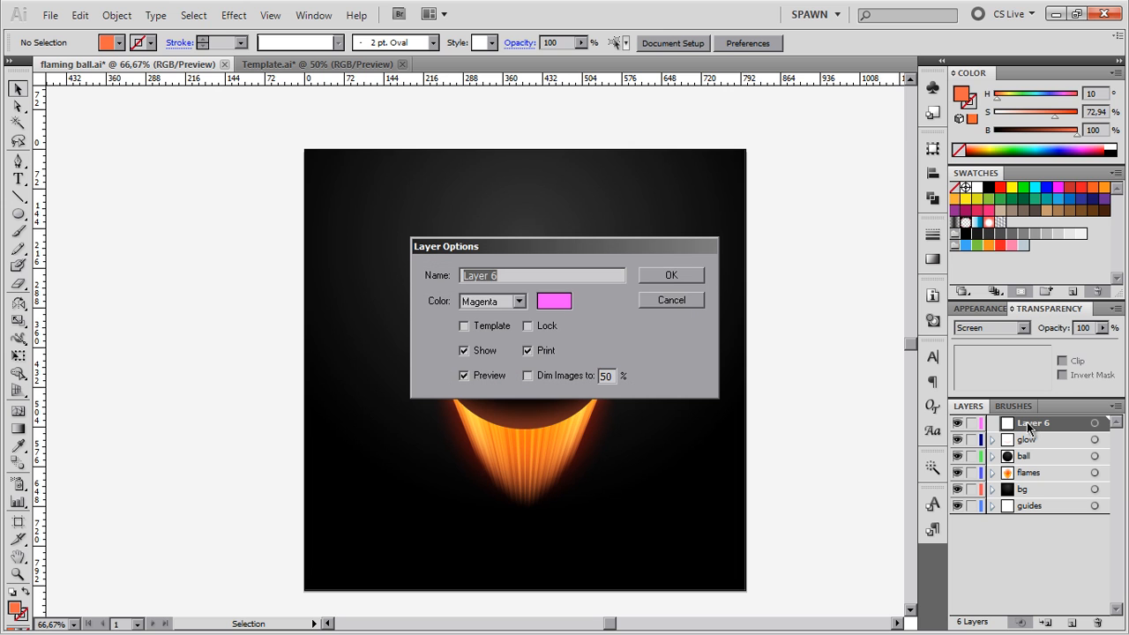
type("highlight")
key("Return")
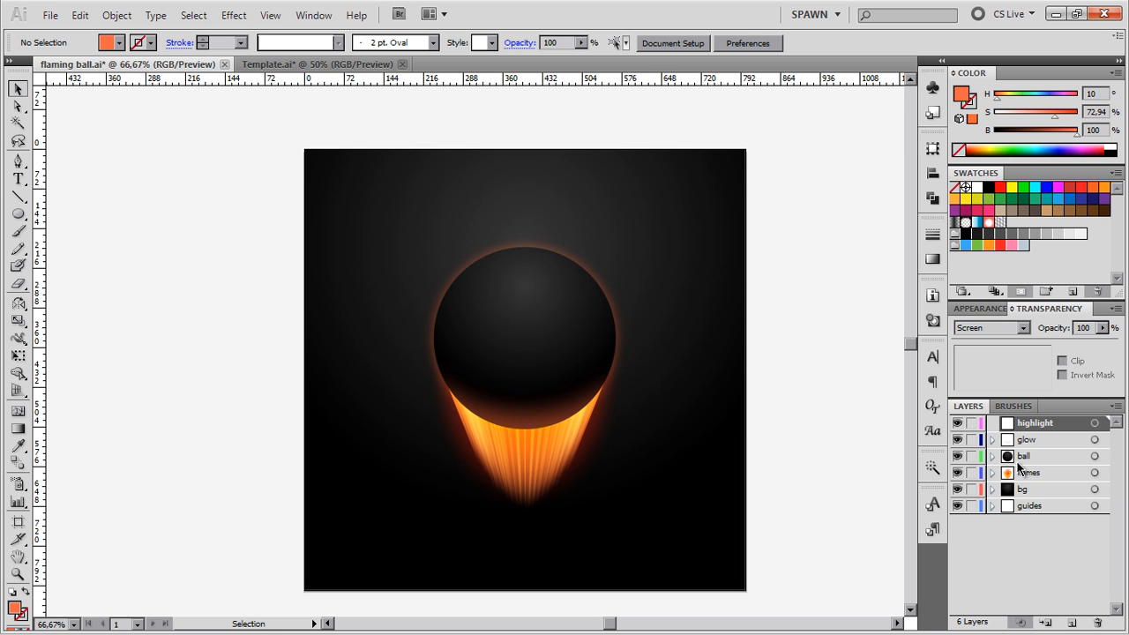
Show the guides and draw a circle about three-fifths of the ball's width in its upper part, centred on the vertical guide
left_click(18, 214)
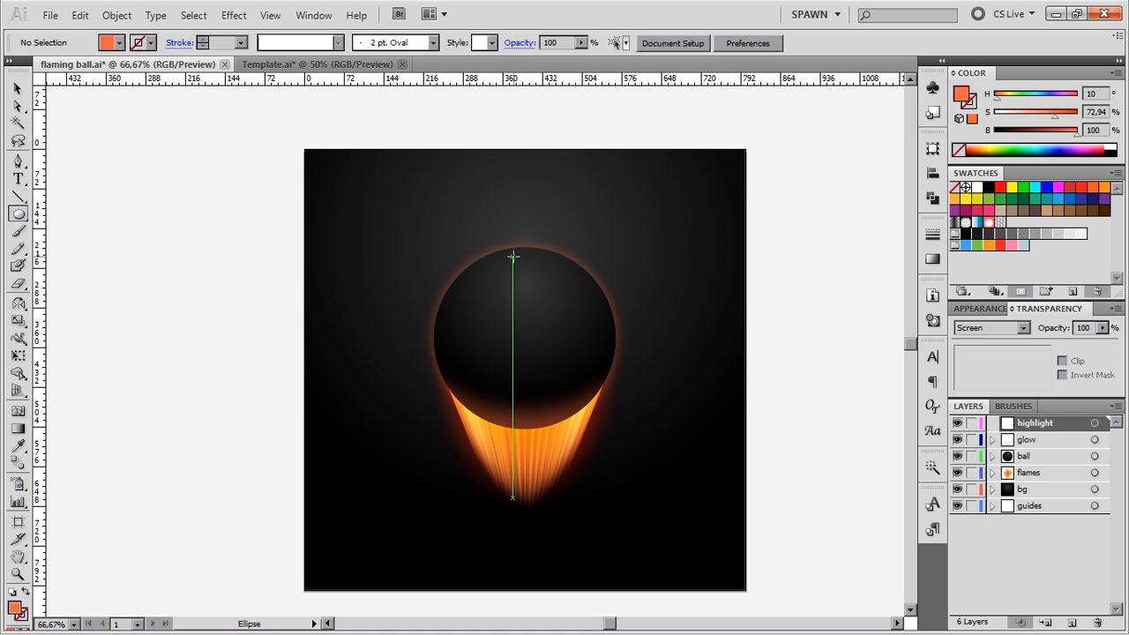
key("ctrl+;")
key("ctrl+plus")
key("ctrl+plus")
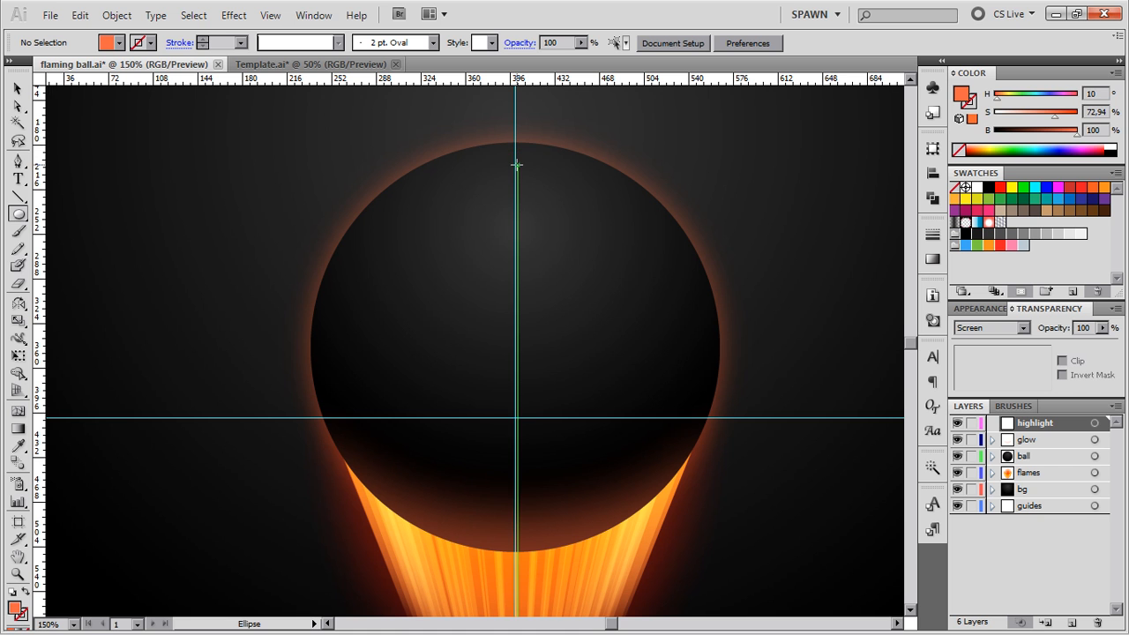
left_click_drag(514, 152, 638, 262)
key("v")
left_click_drag(639, 141, 646, 265)
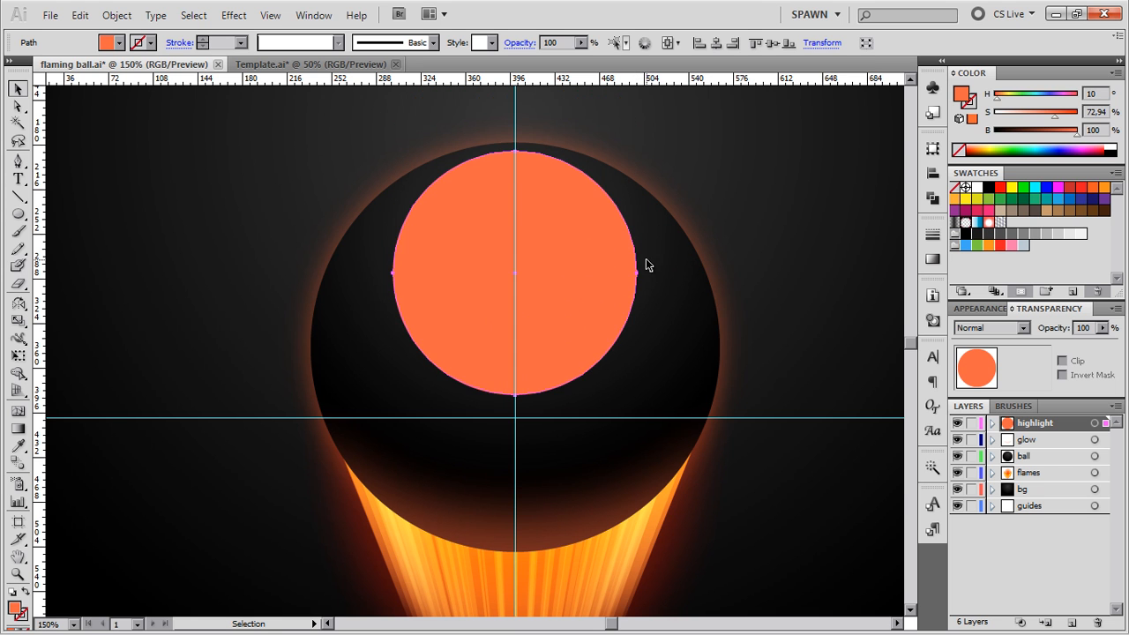
Remove the new circle's fill and give it a white stroke
key("shift+x")
key("x")
left_click(977, 188)
left_click(651, 296)
Scale the circle from its top anchor point into a wide ellipse about four-fifths of the ball's width
left_click(637, 265)
key("s")
left_click_drag(589, 420, 638, 437)
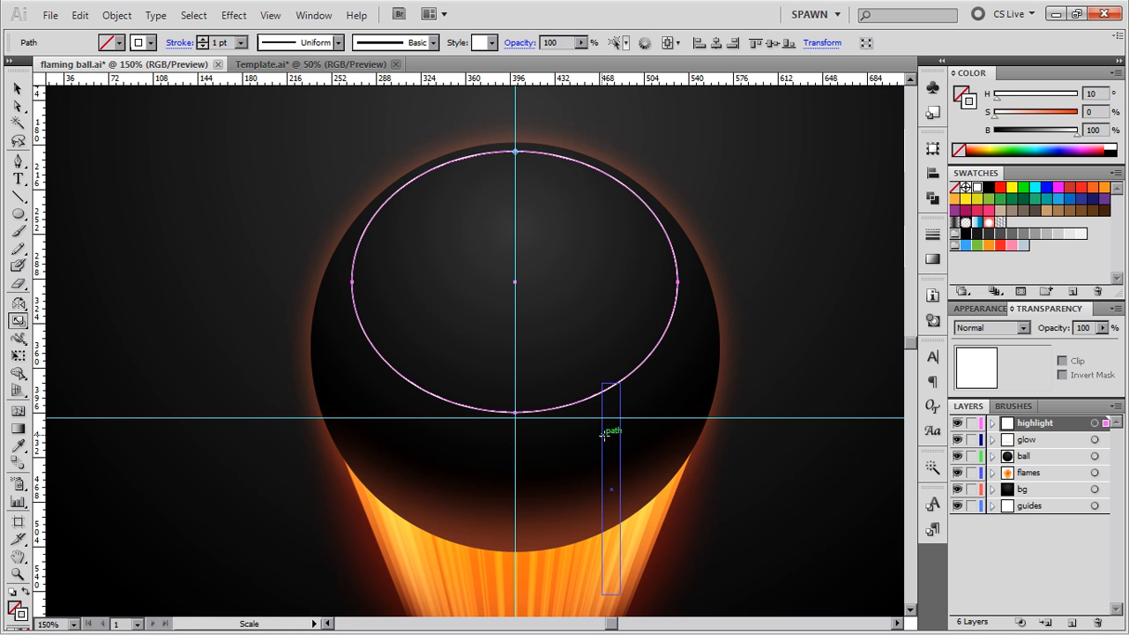
Hide the guides and move the ellipse's bottom anchor point up near its middle to form an arched highlight shape
left_click(18, 106)
key("ctrl+semicolon")
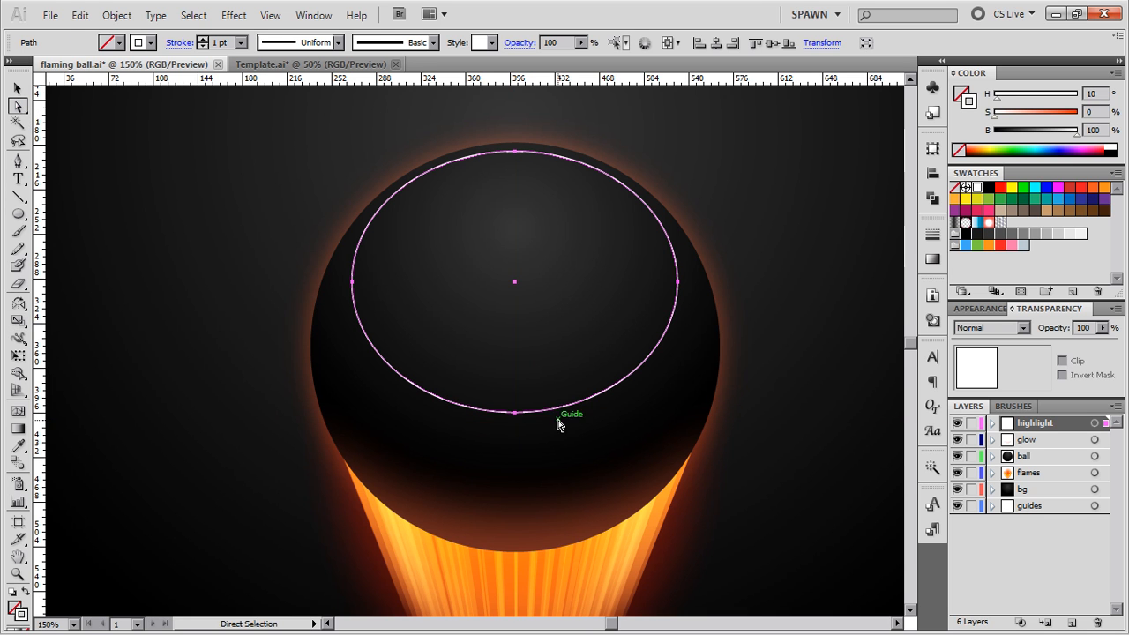
left_click(559, 417)
left_click(516, 412)
left_click_drag(517, 414, 516, 274)
key("v")
left_click(553, 320)
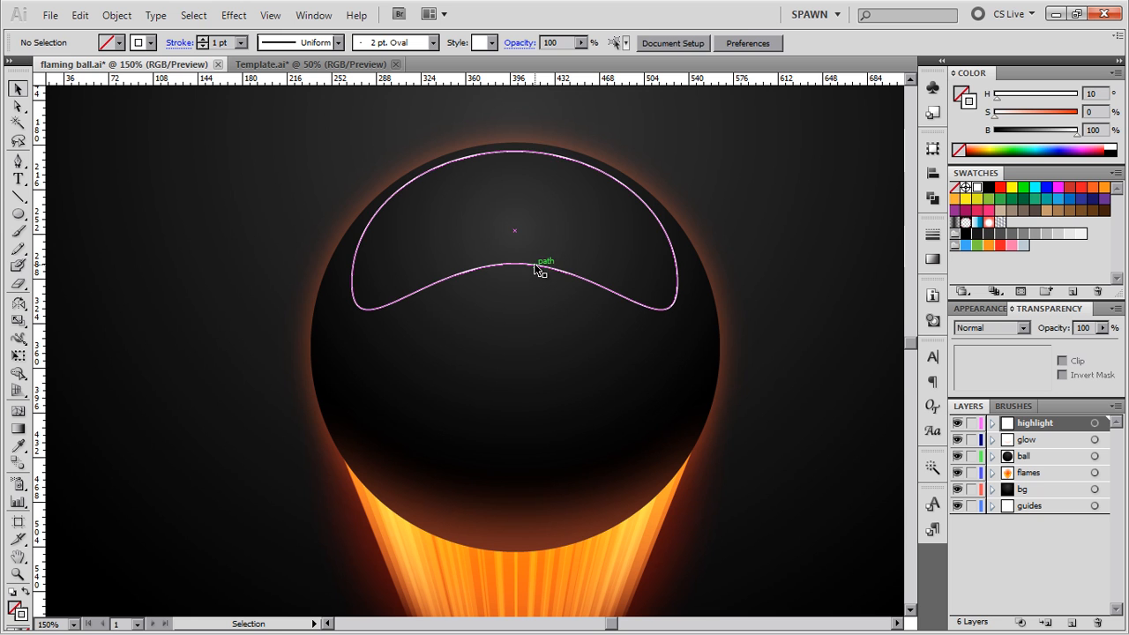
Enlarge the arched highlight outline from its top anchor point and deselect it
left_click(535, 264)
key("s")
left_click(515, 151)
left_click_drag(684, 352, 712, 399)
key("v")
key("ctrl+shift+a")
Reselect the arched outline, narrow it slightly so that it fits inside the ball, and deselect it
scroll(641, 385, "down", 2)
key("ctrl+z")
scroll(641, 386, "up", 1)
key("s")
left_click_drag(714, 375, 705, 376)
key("v")
key("ctrl+shift+a")
mouse_move(615, 397)
left_mouse_down()
mouse_move(647, 402)
mouse_move(638, 376)
mouse_move(611, 386)
left_mouse_up()
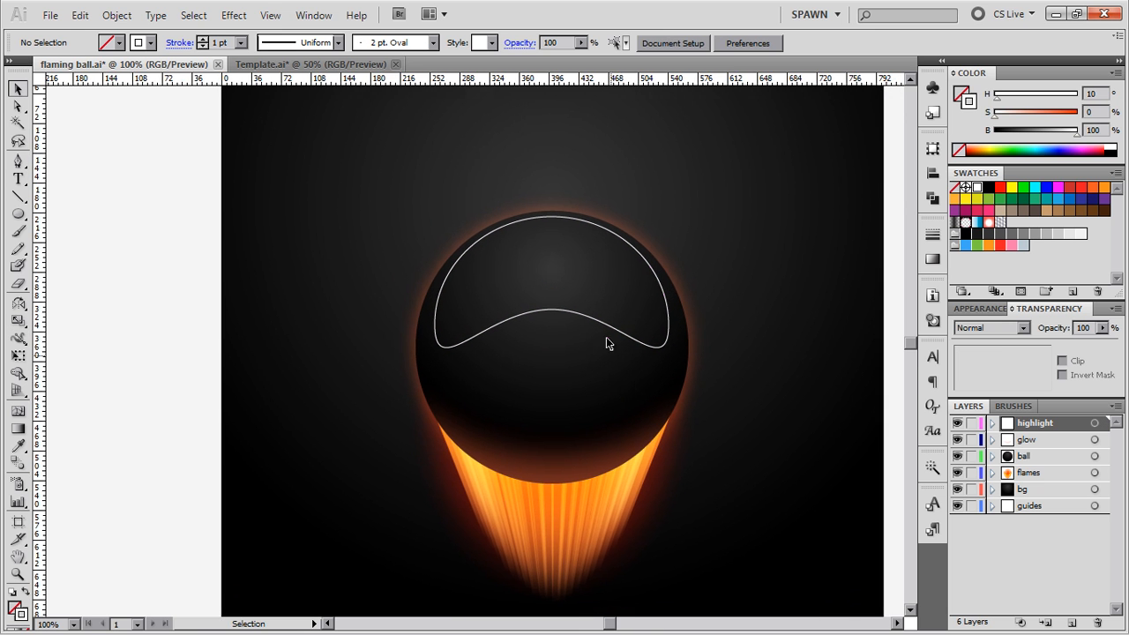
Select the arched highlight outline and swap its stroke and fill to make it solid white
left_click(606, 337)
mouse_move(605, 323)
left_mouse_down()
mouse_move(552, 365)
mouse_move(556, 338)
left_mouse_up()
key("shift+x")
key("ctrl+plus")
left_click_drag(623, 315, 573, 313)
key("ctrl+minus")
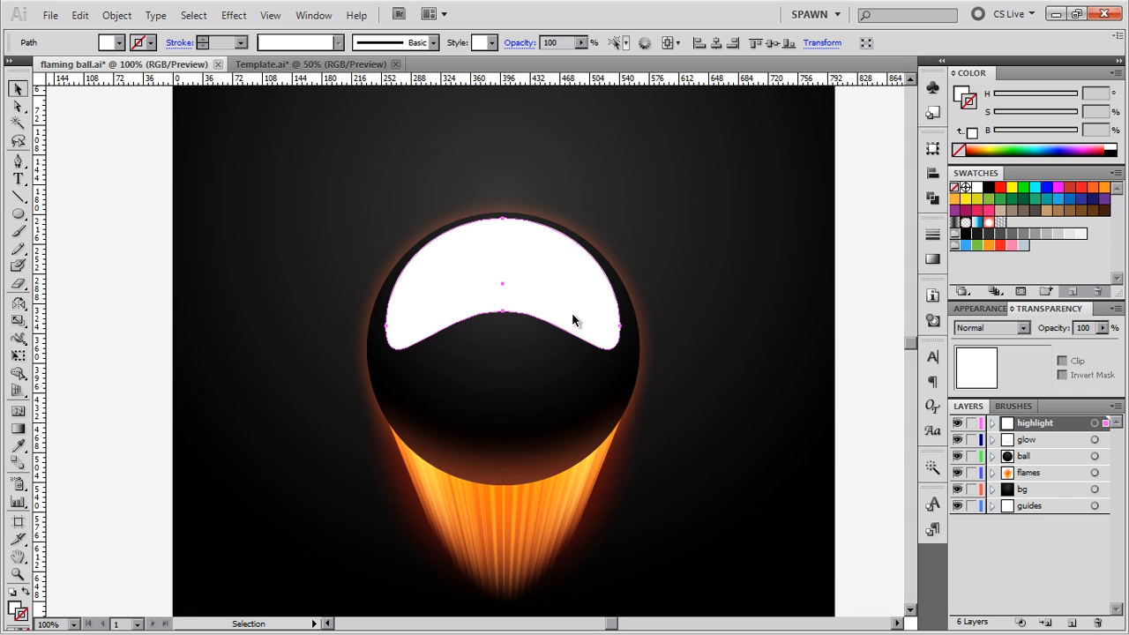
key("ctrl+minus")
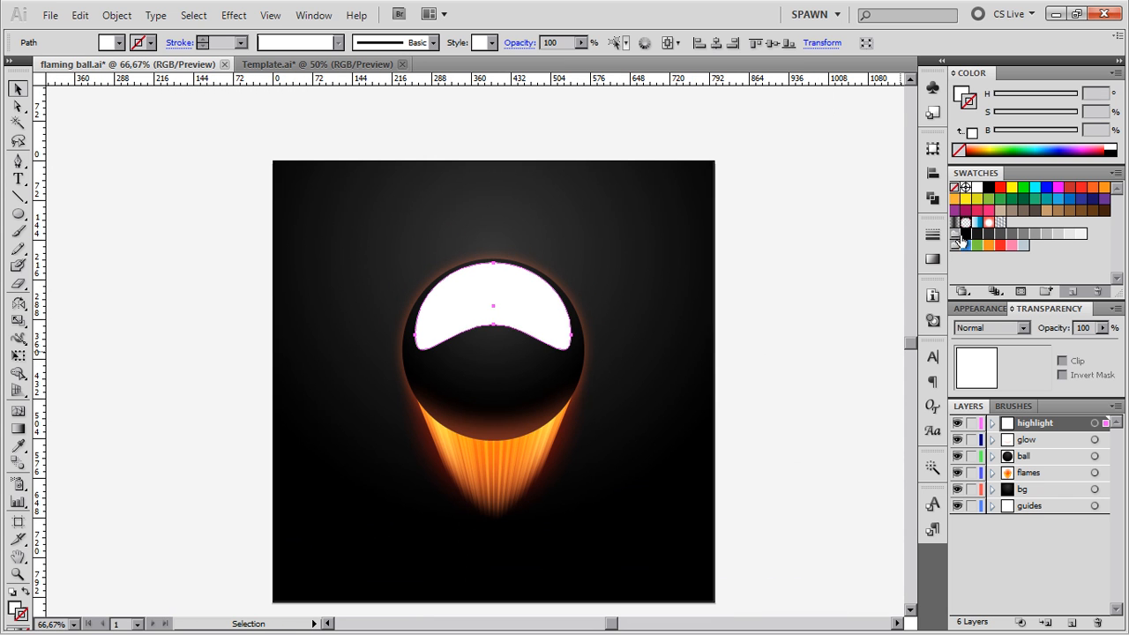
Fill the highlight shape with a Radial gradient that has two white stops
left_click(932, 258)
left_click(862, 346)
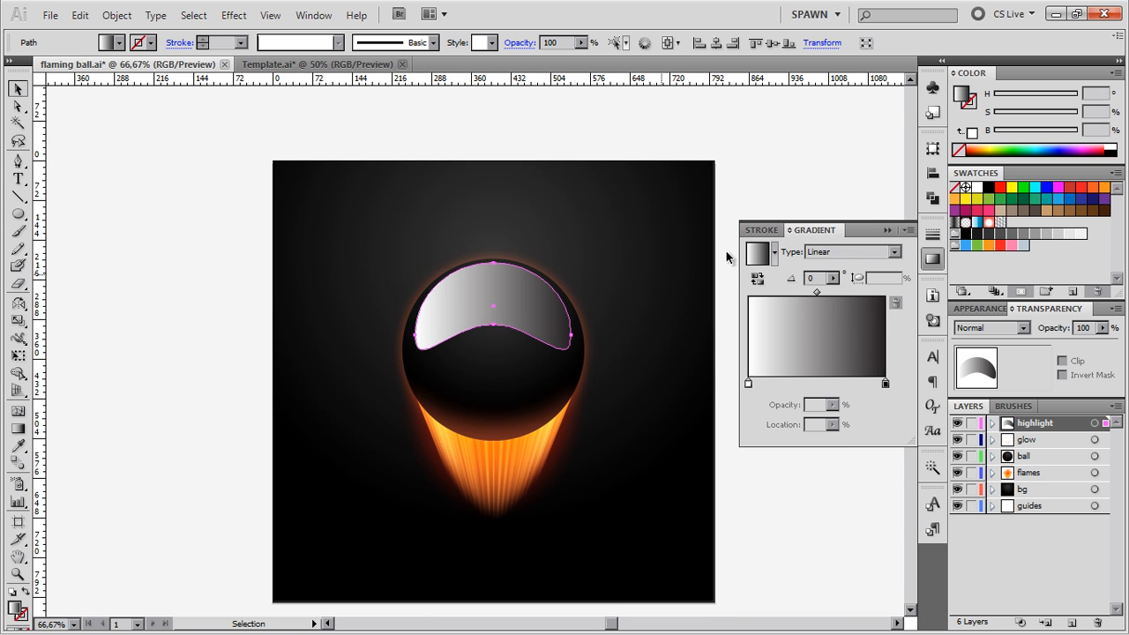
left_click_drag(747, 385, 870, 433)
left_click_drag(864, 387, 907, 389)
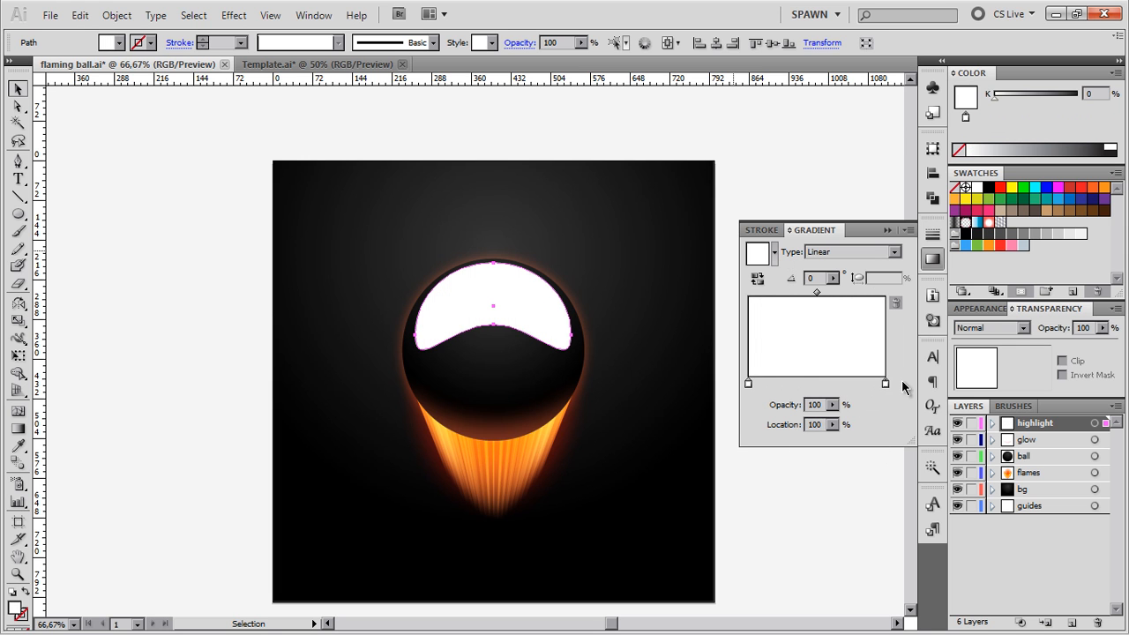
left_click(836, 252)
left_click(834, 275)
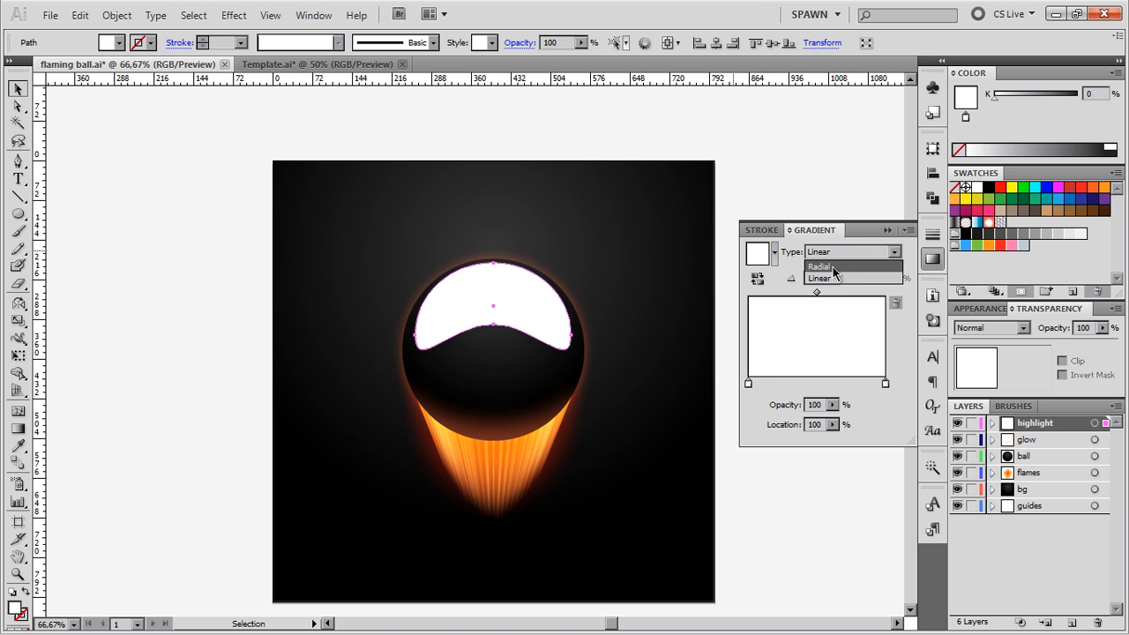
Set the opacity of the gradient's outer white stop to 0%
left_click(750, 384)
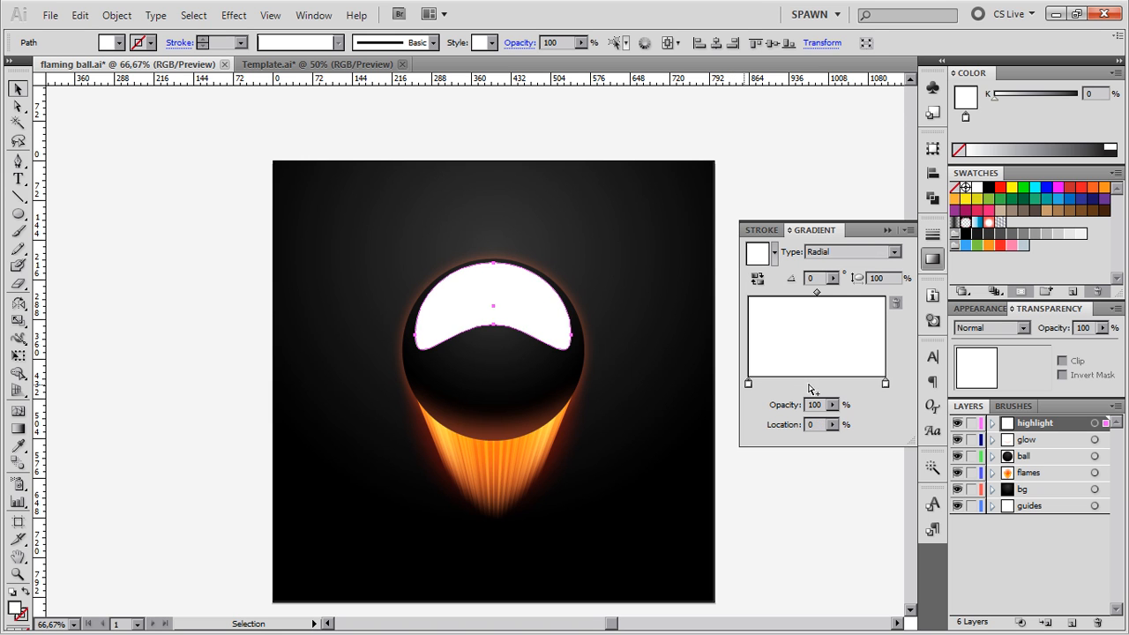
left_click(780, 408)
key("Return")
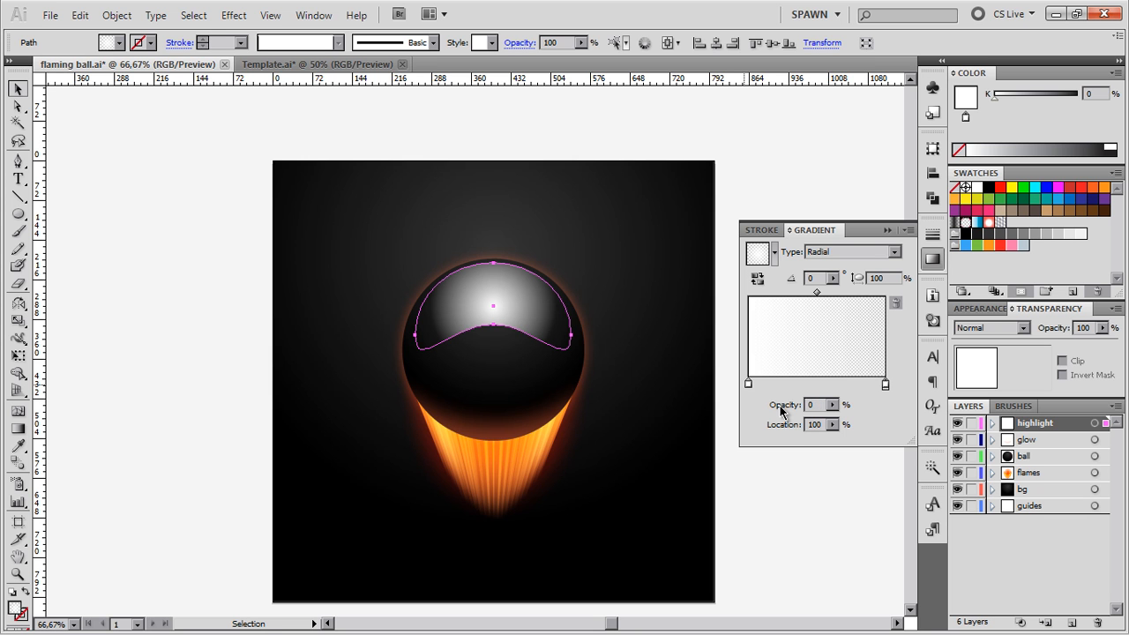
Move the radial gradient's centre down to the highlight shape's inner lower edge and reverse the gradient
scroll(527, 346, "up", 1)
mouse_move(509, 305)
left_mouse_down()
mouse_move(539, 333)
mouse_move(504, 302)
mouse_move(506, 250)
mouse_move(510, 365)
mouse_move(504, 347)
left_mouse_up()
key("g")
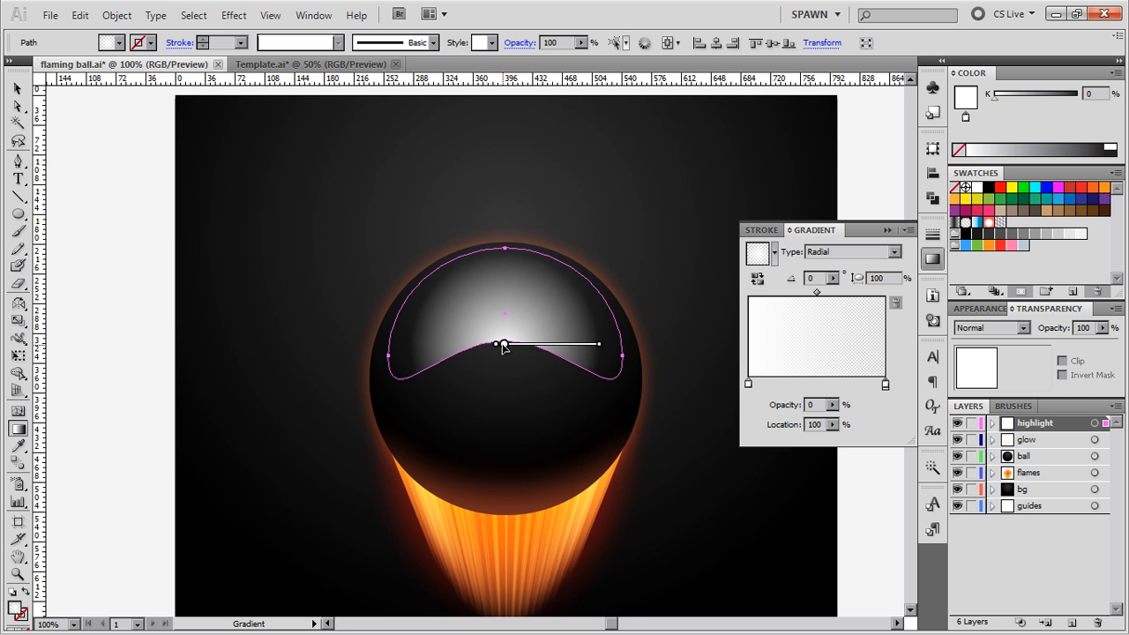
left_click(756, 278)
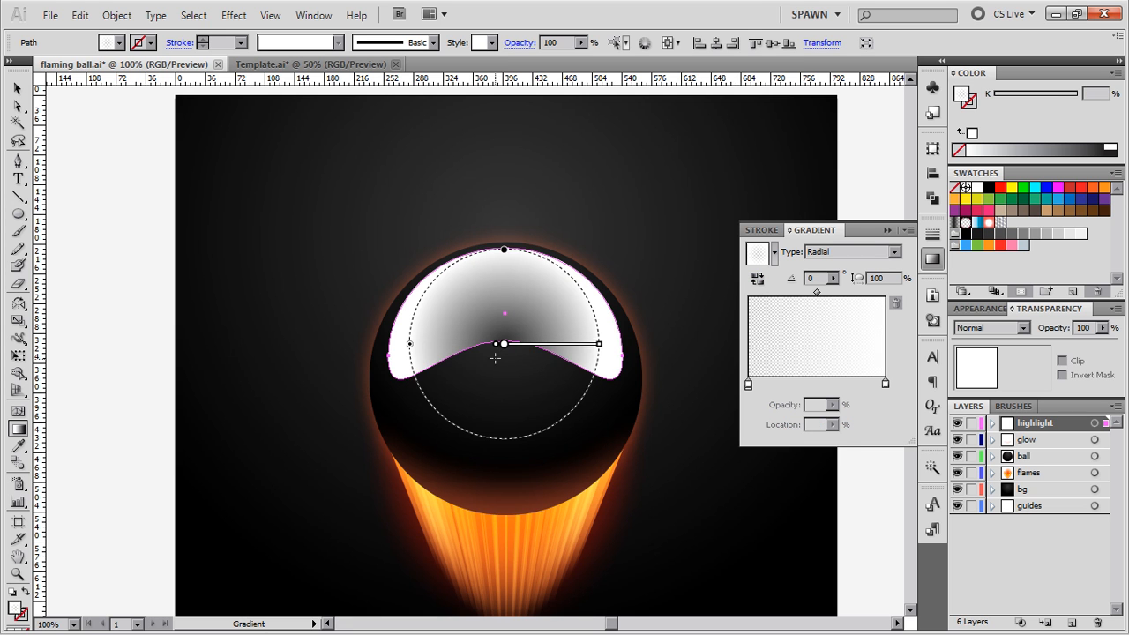
Enlarge the highlight's gradient into an ellipse with a 75.15% aspect ratio, centred below the shape and wider than the ball
left_click_drag(600, 344, 635, 344)
left_click_drag(508, 218, 503, 246)
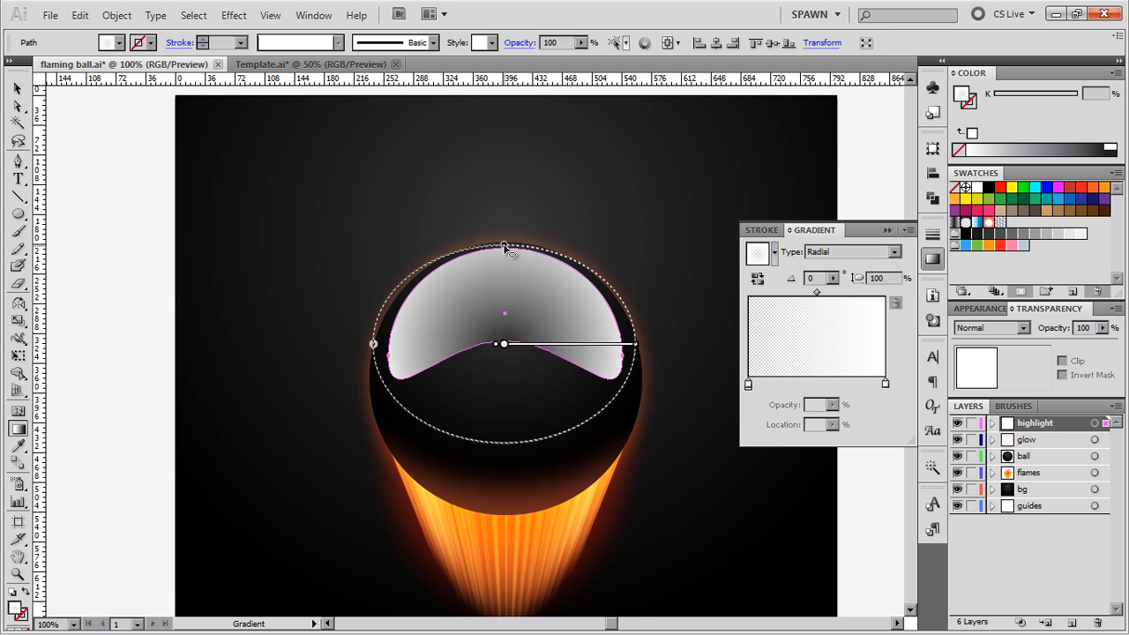
left_click_drag(503, 343, 505, 387)
mouse_move(636, 391)
left_click_drag(637, 389, 706, 388)
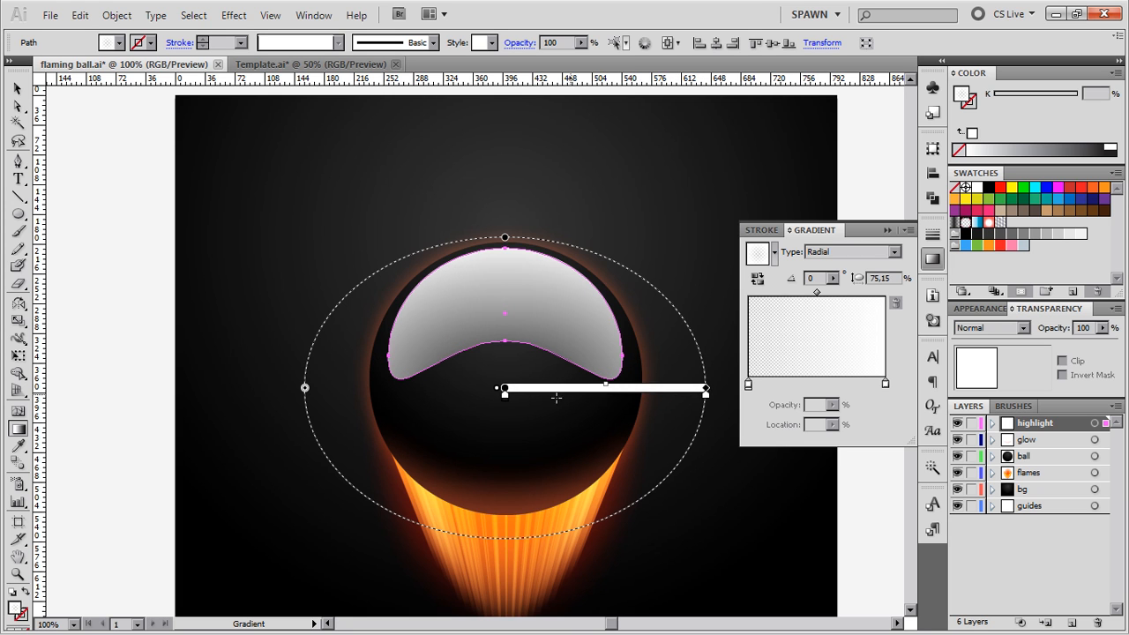
Move the gradient's transparent stop and midpoint outward to soften the highlight, and hide the selection edges
mouse_move(506, 398)
left_mouse_down()
mouse_move(614, 403)
mouse_move(563, 401)
left_mouse_up()
mouse_move(633, 386)
left_mouse_down()
mouse_move(691, 385)
mouse_move(677, 389)
left_mouse_up()
key("ctrl+h")
mouse_move(643, 399)
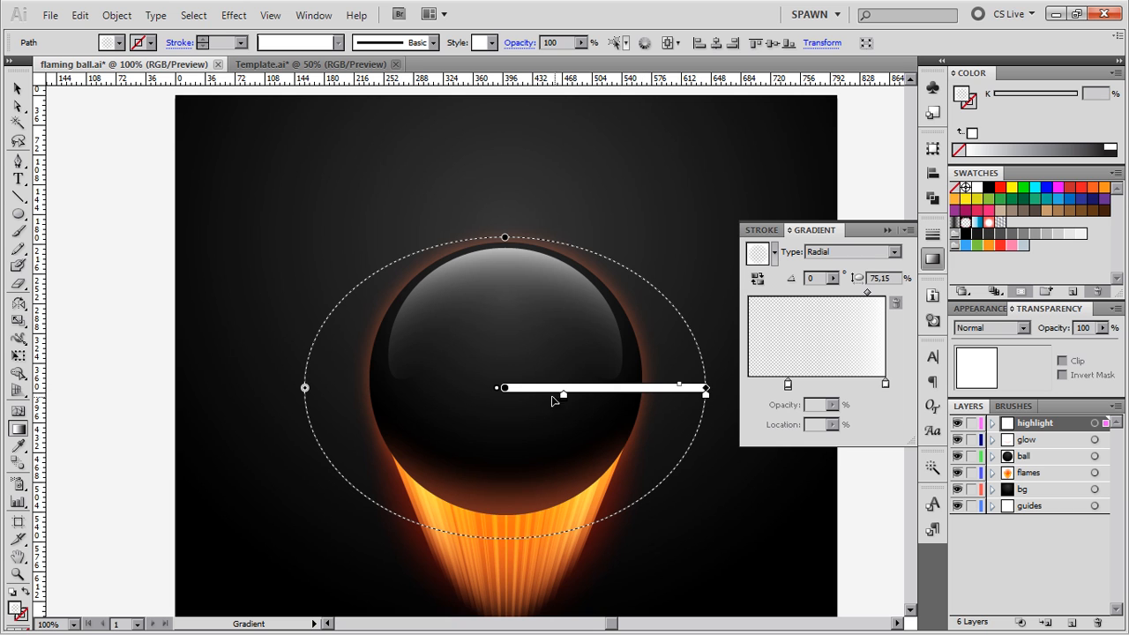
Nudge the highlight gradient's centre slightly lower, shift its transparent stop back inward, and deselect the shape
left_click_drag(506, 388, 504, 392)
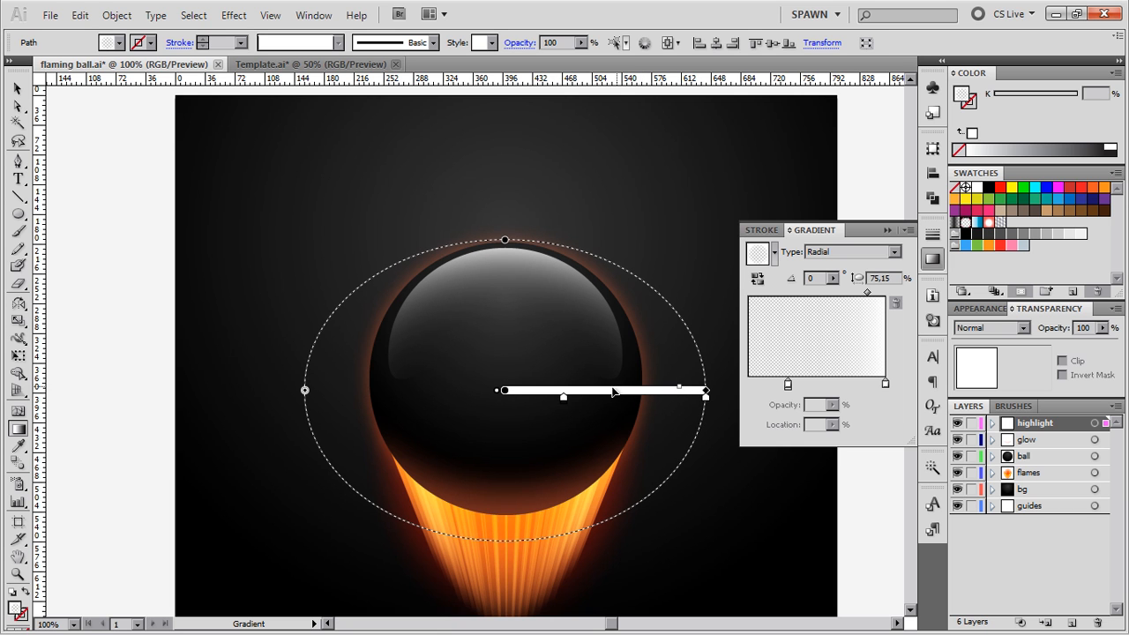
mouse_move(564, 402)
left_mouse_down()
mouse_move(537, 391)
mouse_move(537, 401)
left_mouse_up()
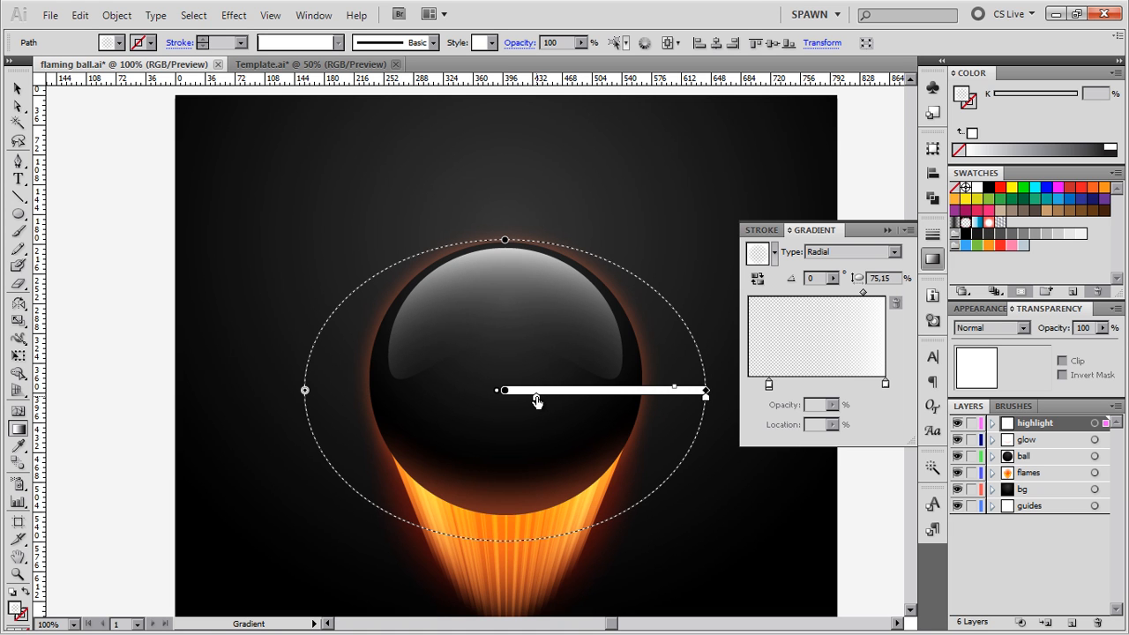
left_click_drag(504, 392, 509, 398)
left_click(16, 89)
left_click(79, 161)
scroll(471, 207, "down", 2)
left_click_drag(471, 208, 501, 219)
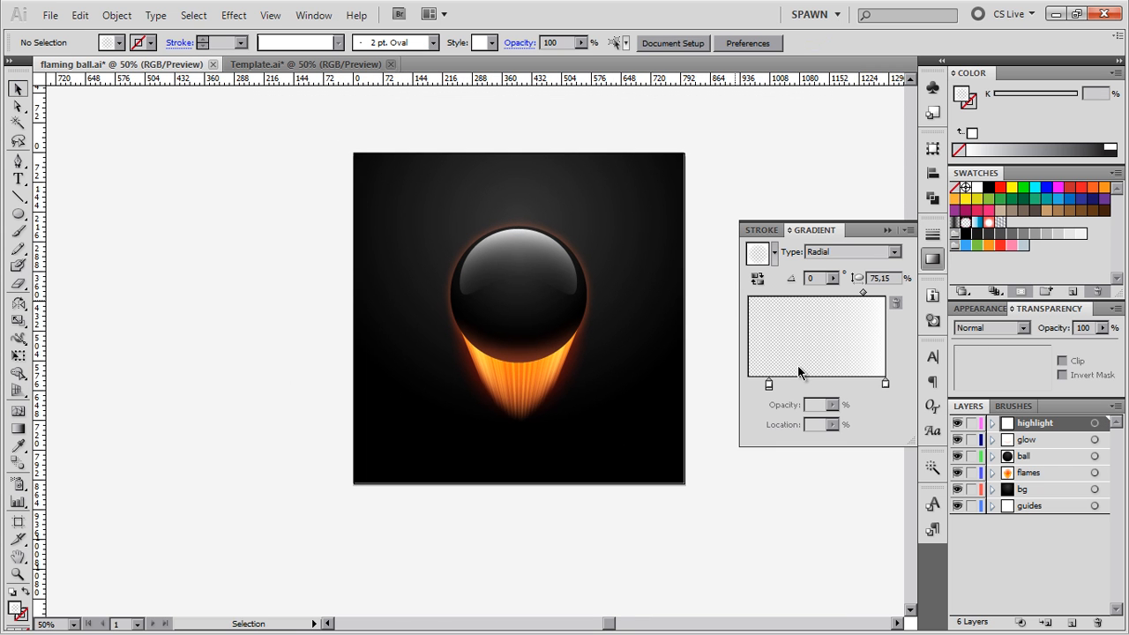
left_click_drag(605, 327, 624, 348)
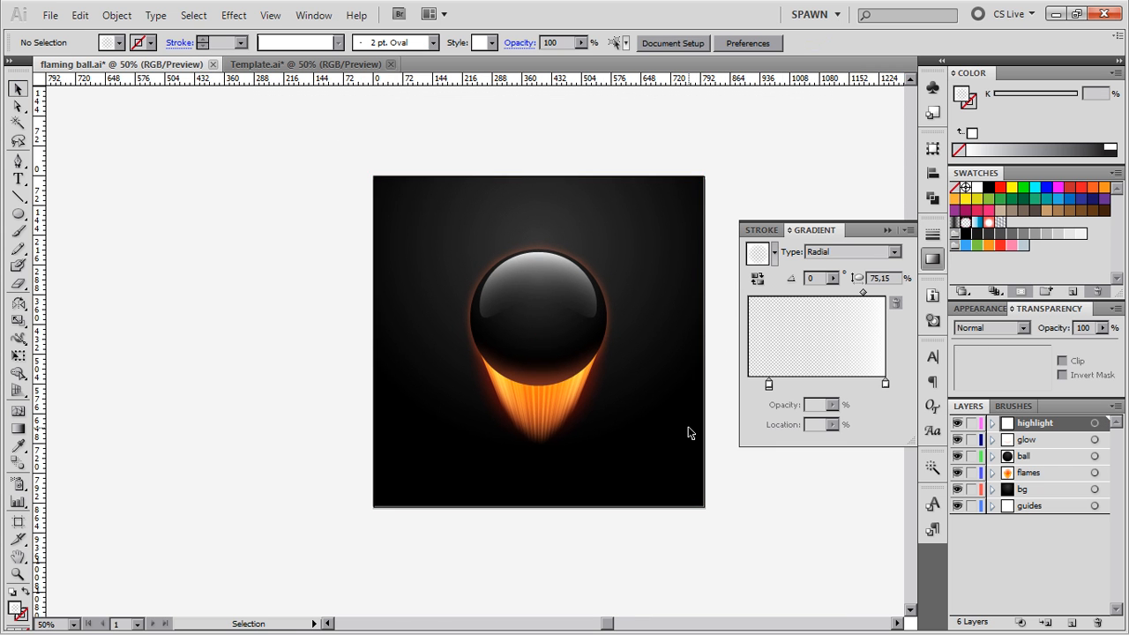
Collapse the gradient settings, fit the artboard in view slightly reduced, and save the document
left_click(935, 260)
key("ctrl+0")
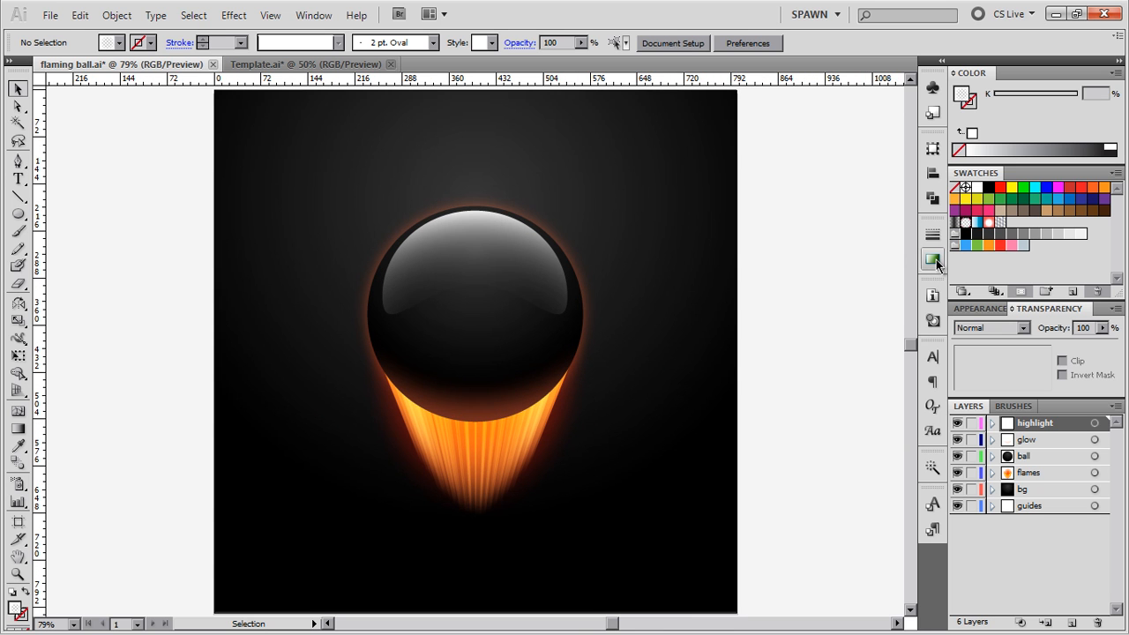
key("ctrl+minus")
key("ctrl+s")
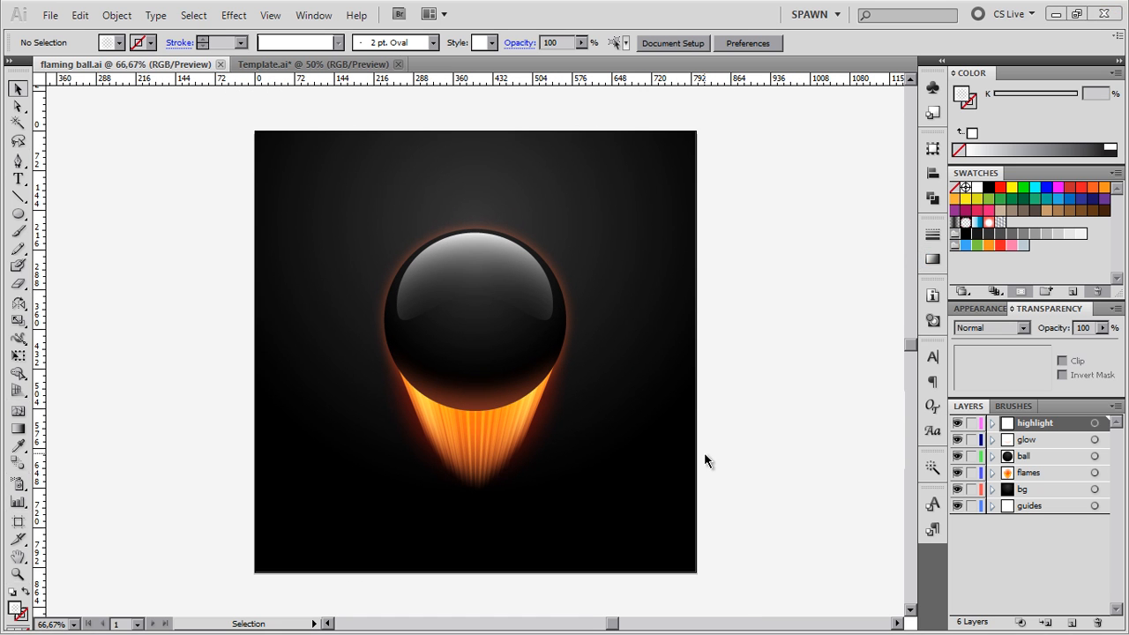
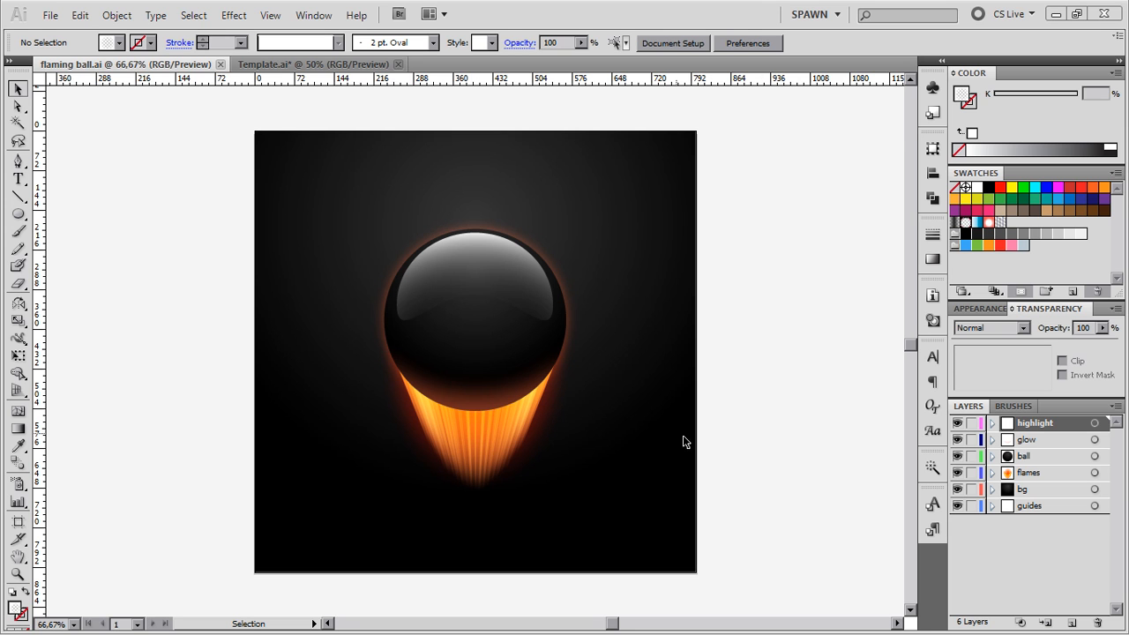
Add a layer above the highlight layer and name it "global glow"
left_click(1072, 622)
double_click(1024, 425)
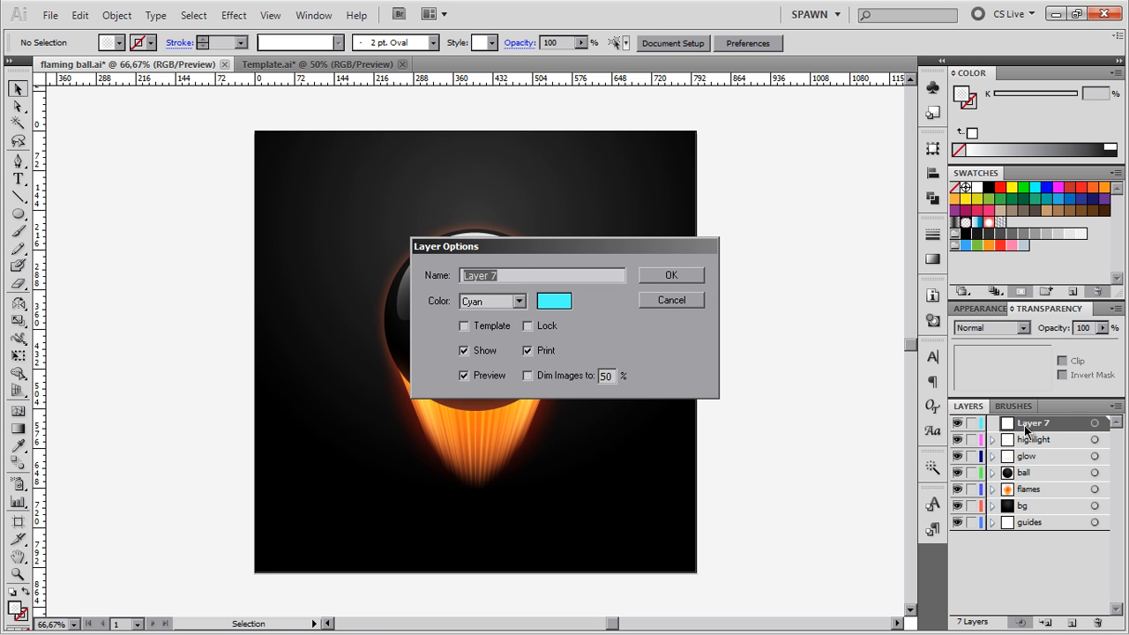
type("global glow")
key("Return")
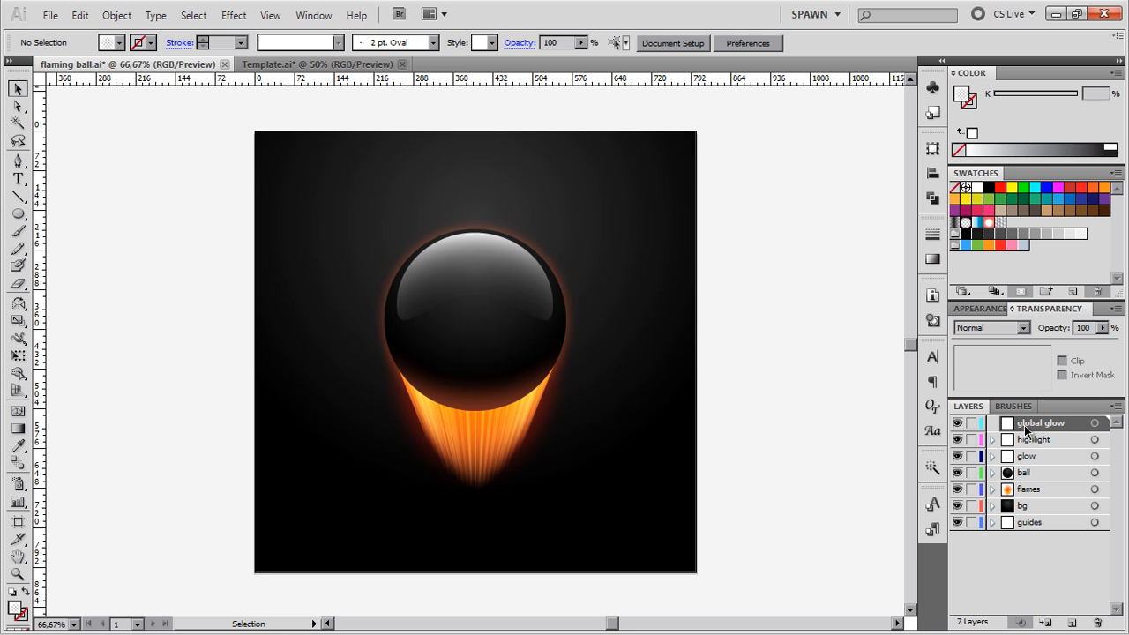
Show the guides, draw a tall ellipse centred on the vertical guide over the ball and flames, and give it a yellow stroke without fill
left_click(18, 213)
key("ctrl+semicolon")
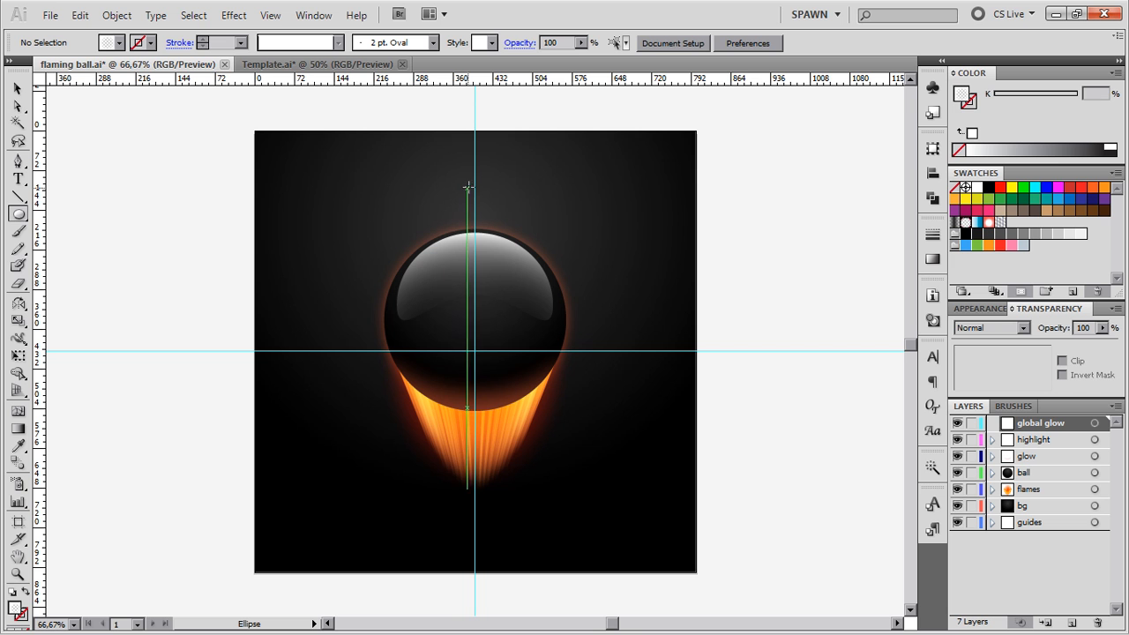
left_click_drag(474, 185, 597, 328)
key("v")
left_click_drag(596, 215, 590, 375)
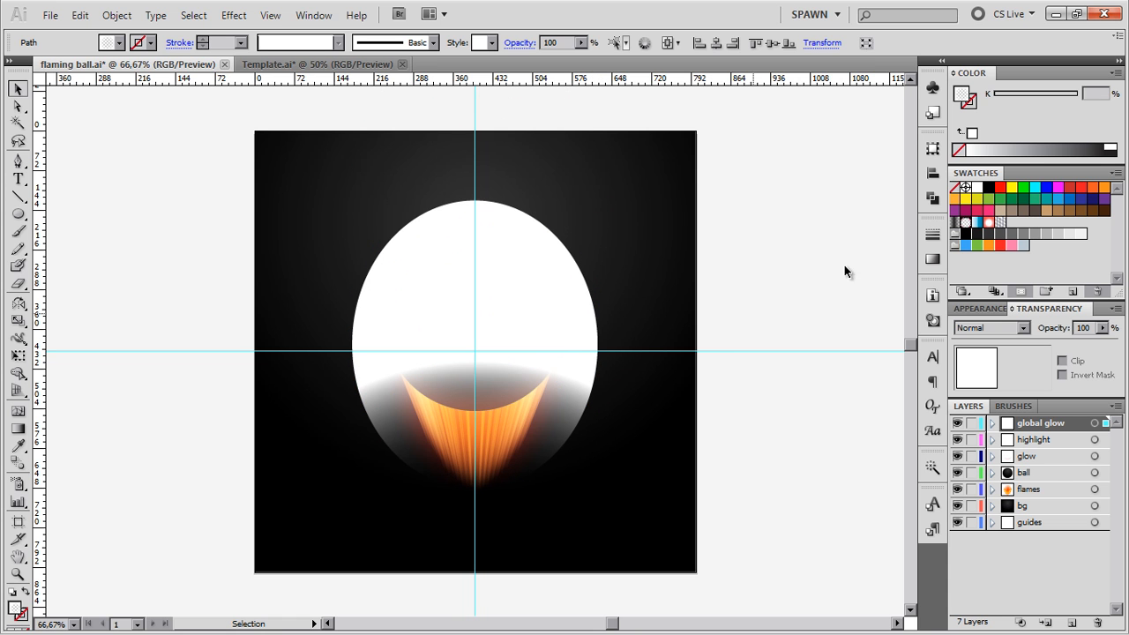
left_click(972, 198)
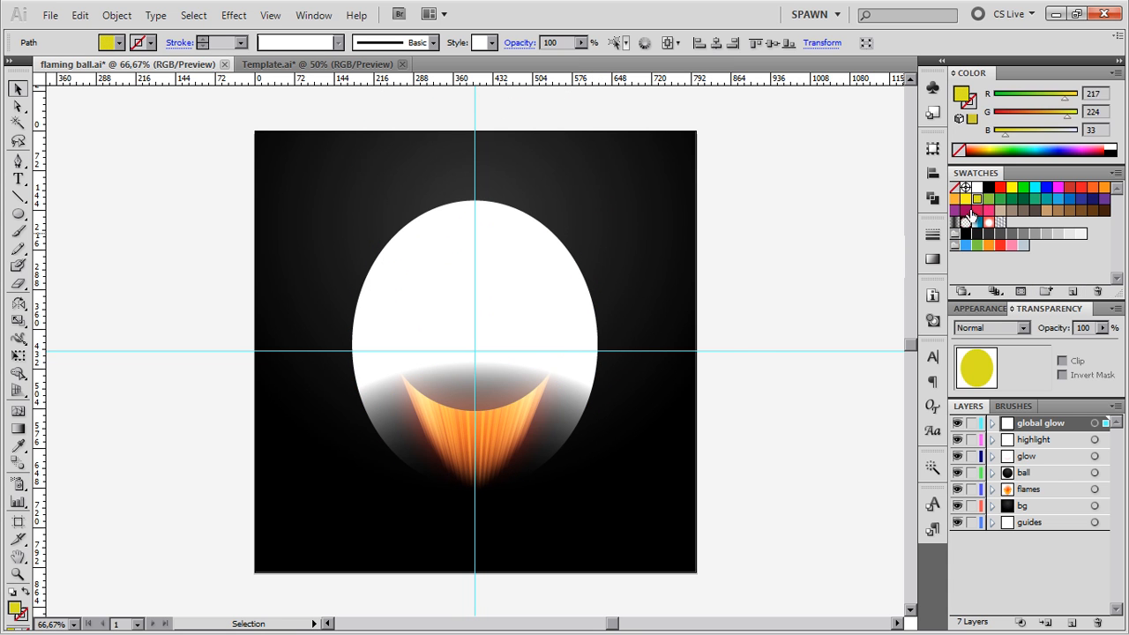
key("shift+x")
Move the yellow ellipse so its top meets the ball's upper edge, and scale it down slightly from its top anchor
left_click_drag(505, 251, 576, 236)
key("ctrl+plus")
left_click_drag(591, 254, 612, 153)
key("ctrl+minus")
left_click_drag(522, 183, 557, 191)
key("s")
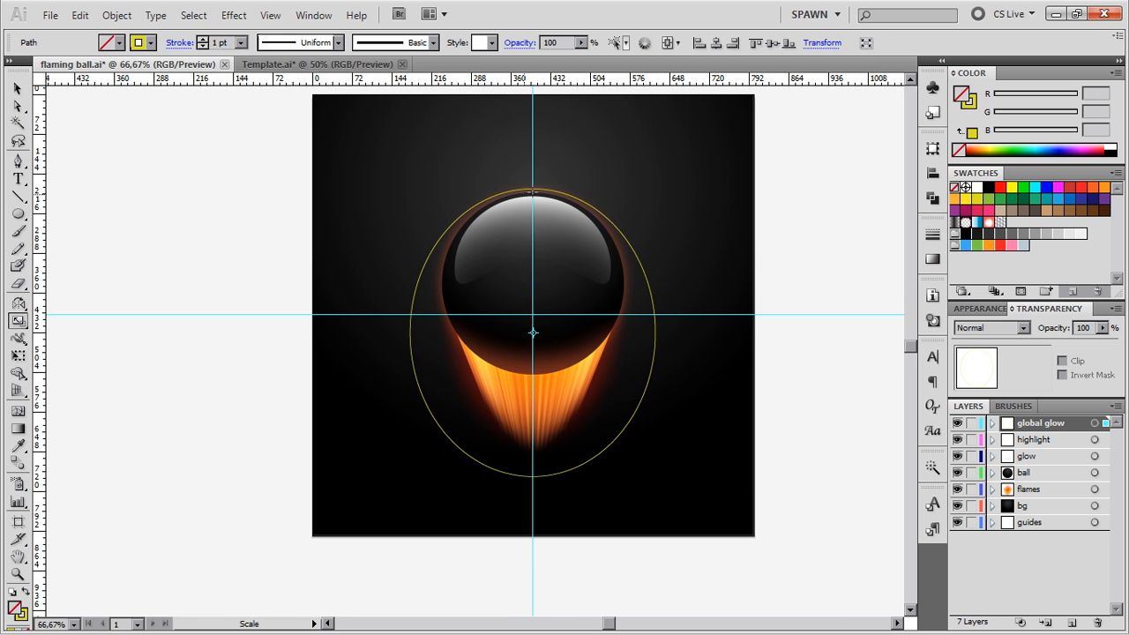
left_click(532, 189)
left_click_drag(624, 486, 616, 477)
left_click(17, 88)
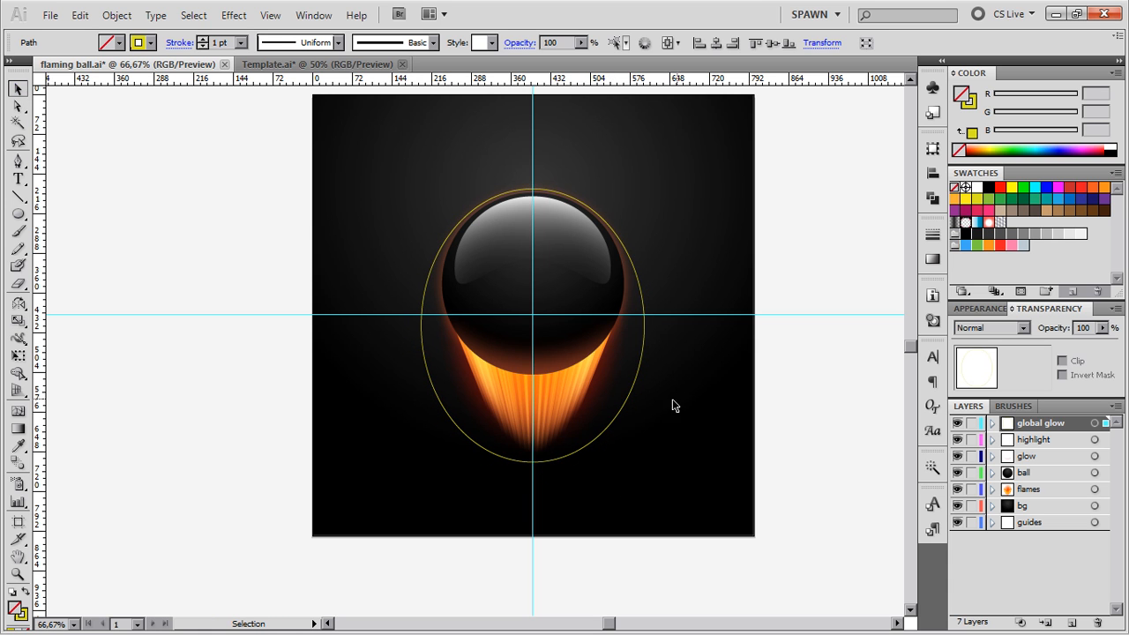
Apply the flames' glow ellipse appearance, with its radial gradient and Hard Light blending, to the yellow outlined ellipse using the Eyedropper
scroll(626, 388, "up", 1)
left_click_drag(628, 383, 605, 402)
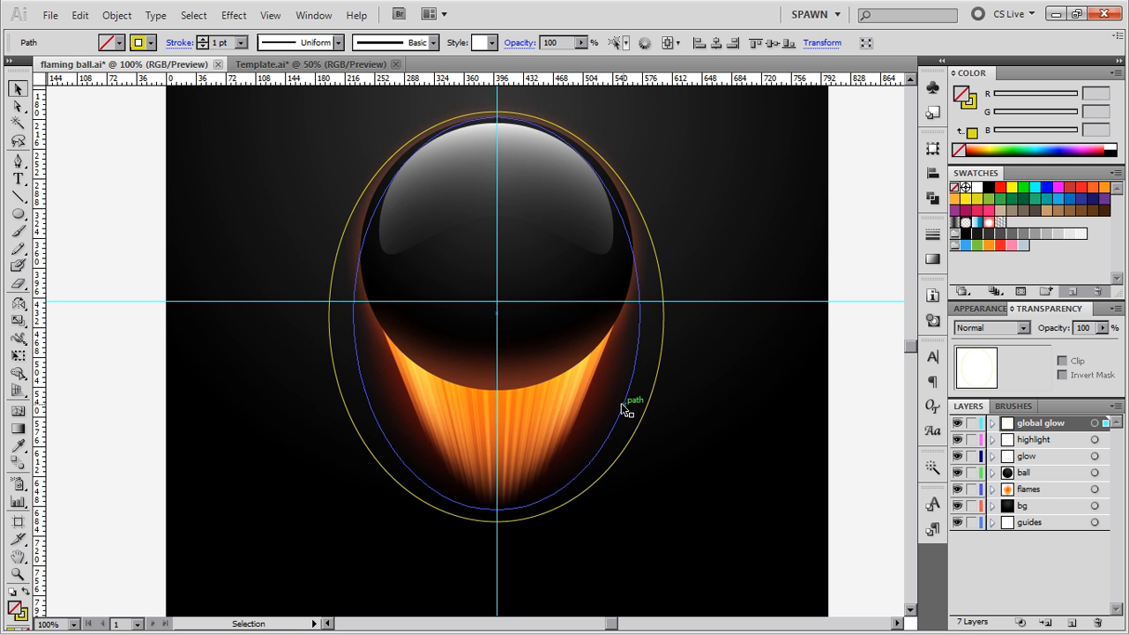
left_click_drag(620, 399, 623, 415)
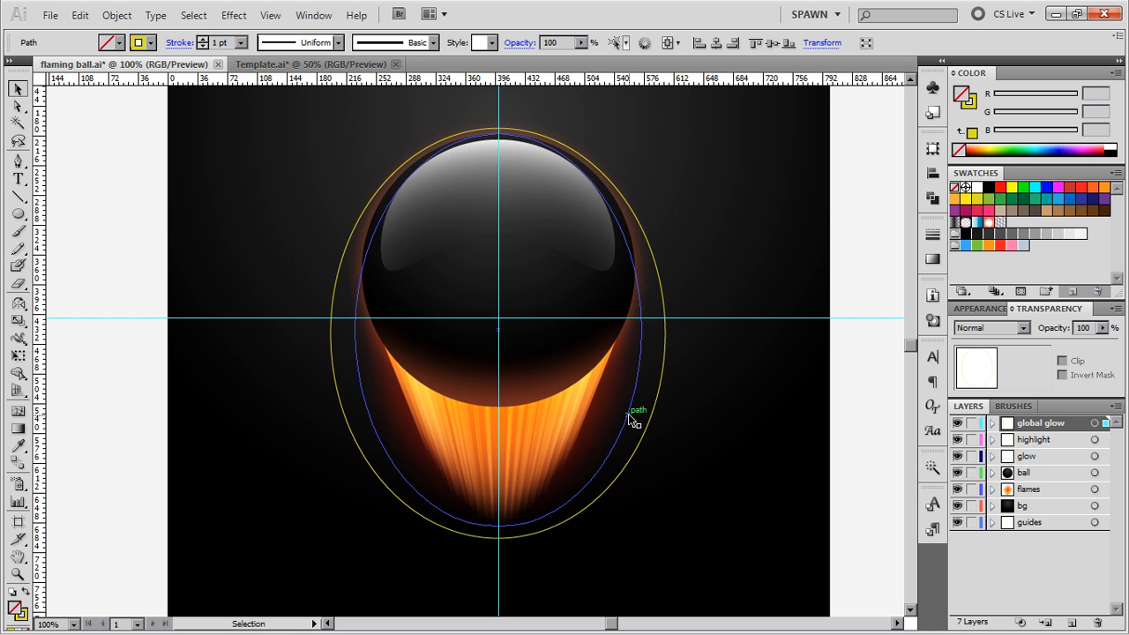
key("i")
left_click(628, 429)
key("ctrl+shift+a")
left_click(20, 88)
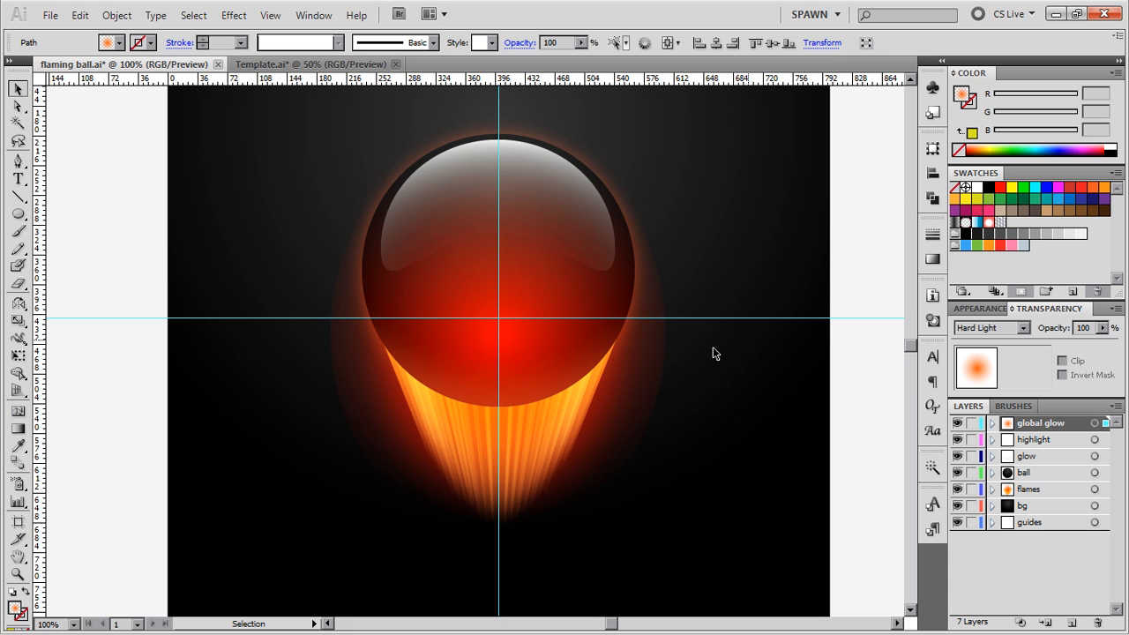
Shrink the glow's radial gradient to just within the ellipse's width, stretch it vertically into an ellipse, and hide the selection edges
left_click(503, 328)
key("g")
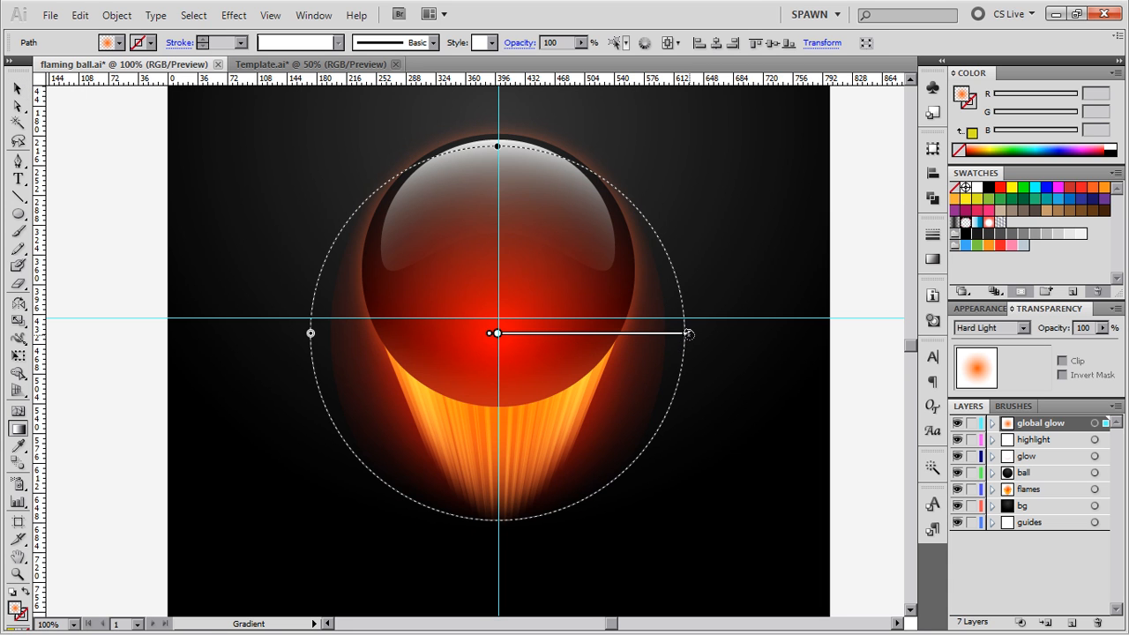
left_click_drag(689, 334, 663, 341)
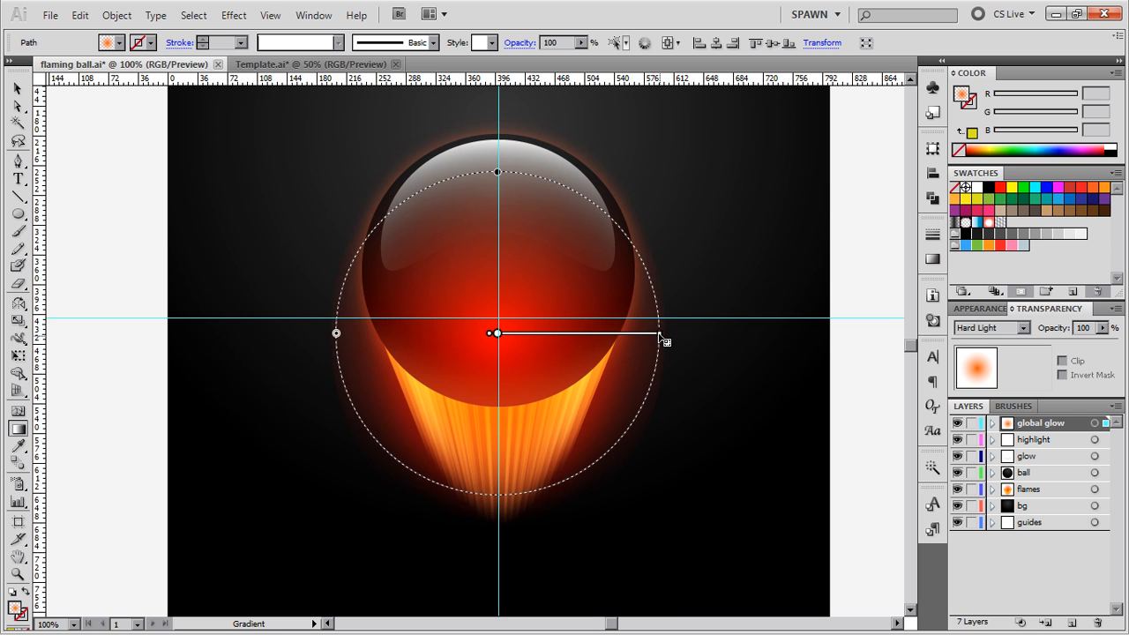
left_click_drag(498, 172, 497, 131)
key("ctrl+h")
left_click(18, 89)
Set the global glow ellipse's blending mode to Soft Light, deselect it and hide the guides
left_click(989, 329)
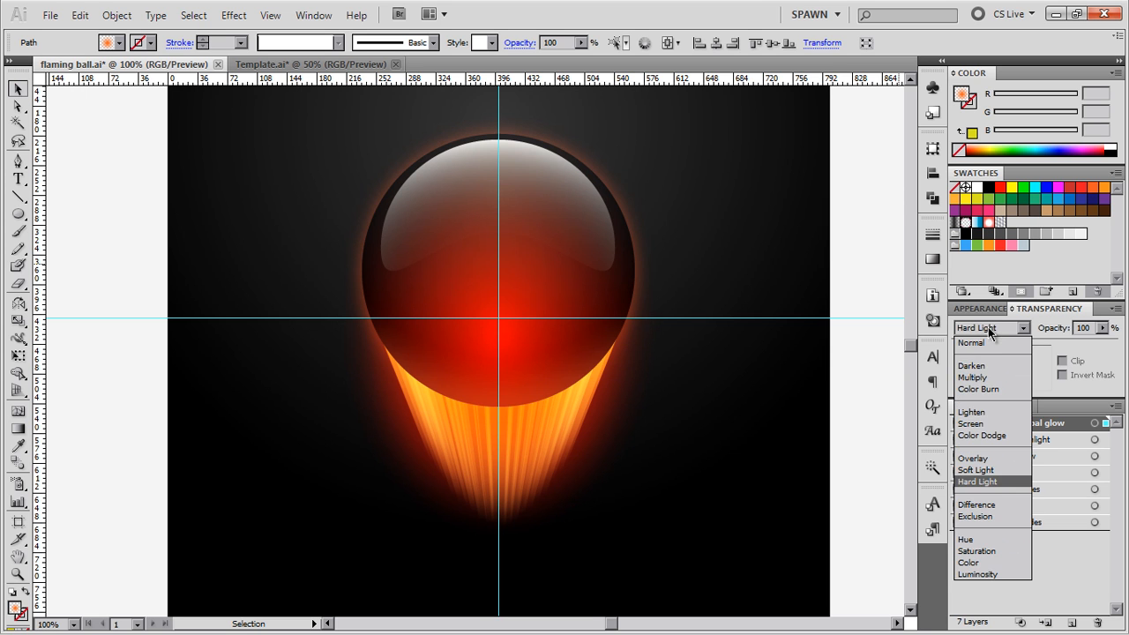
left_click(977, 470)
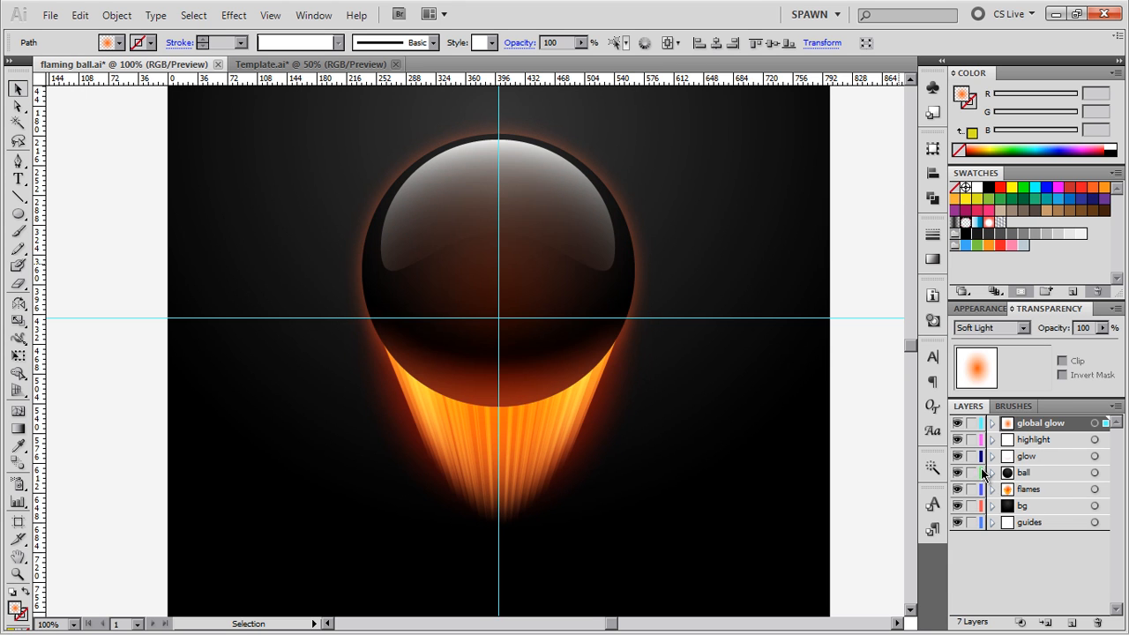
scroll(710, 409, "down", 1)
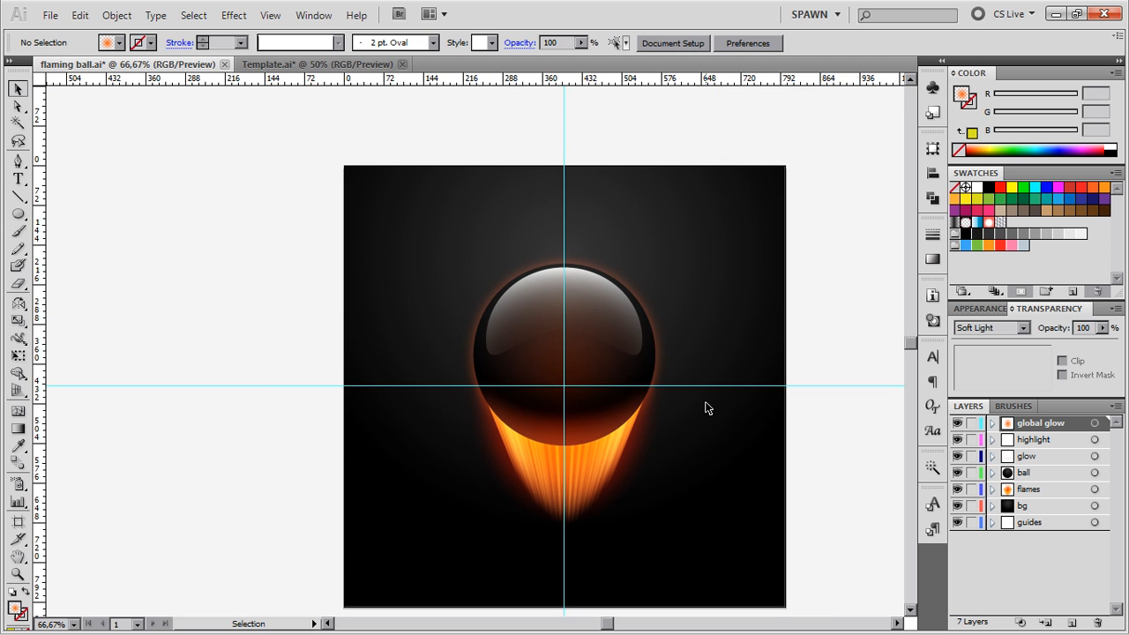
key("ctrl+semicolon")
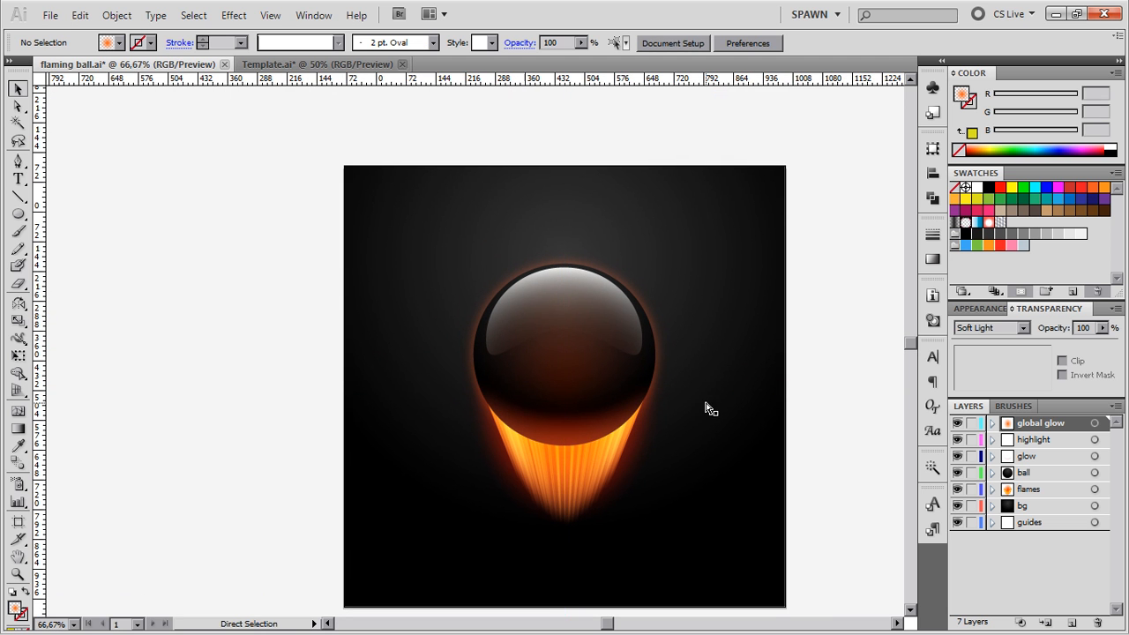
Turn the global glow layer off and on to compare the ball with and without it
key("ctrl+minus")
key("ctrl+plus")
key("space")
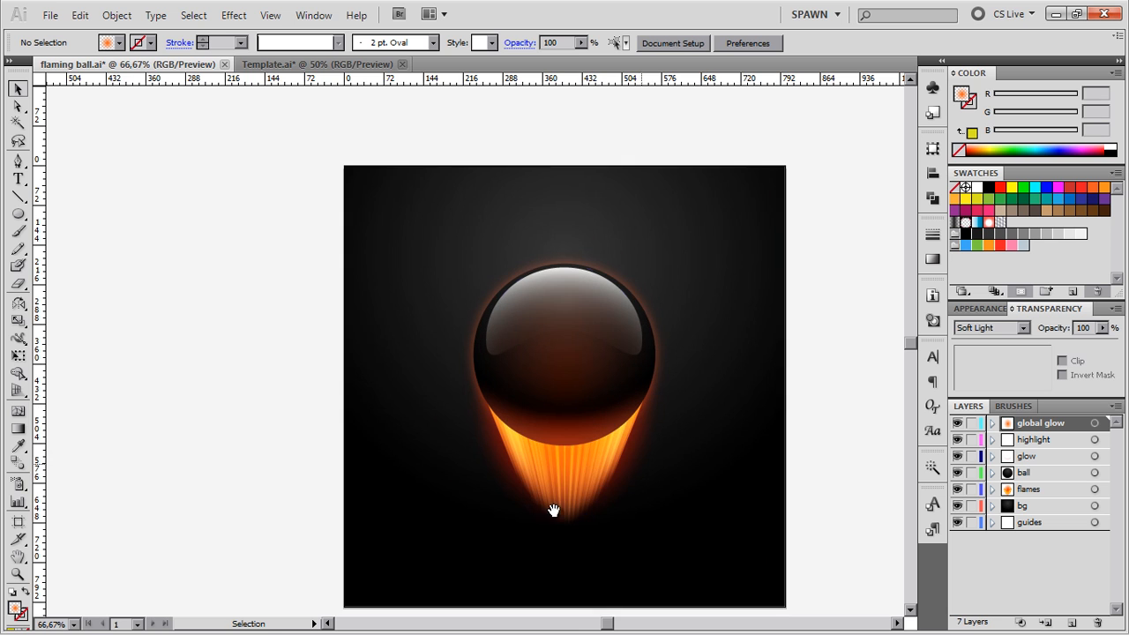
left_click_drag(588, 444, 538, 418)
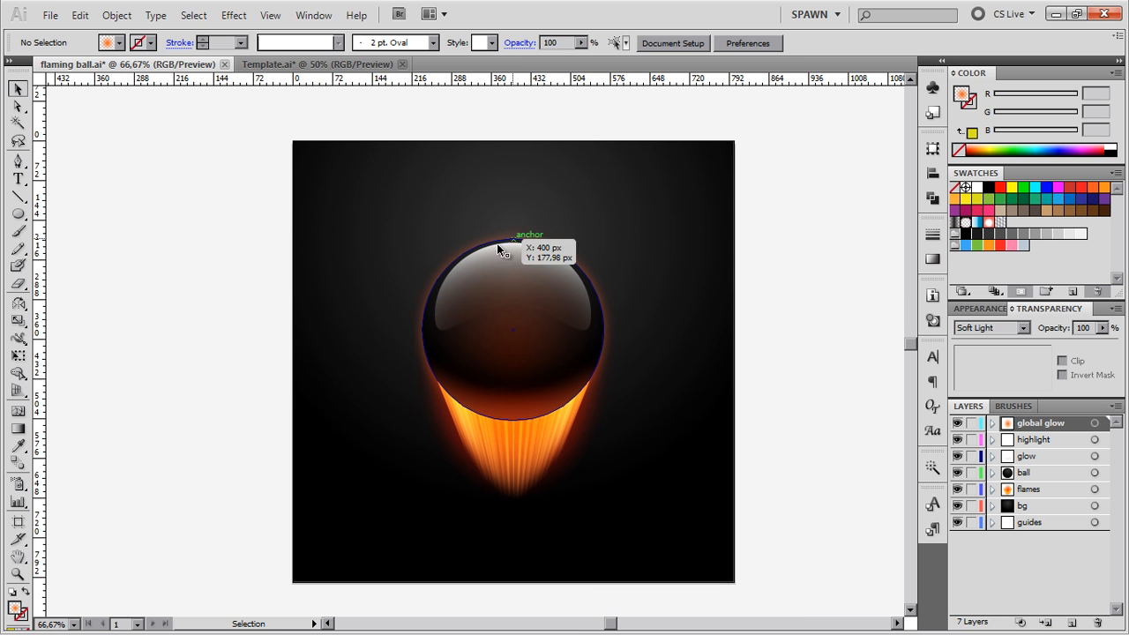
left_click(958, 424)
left_click(957, 423)
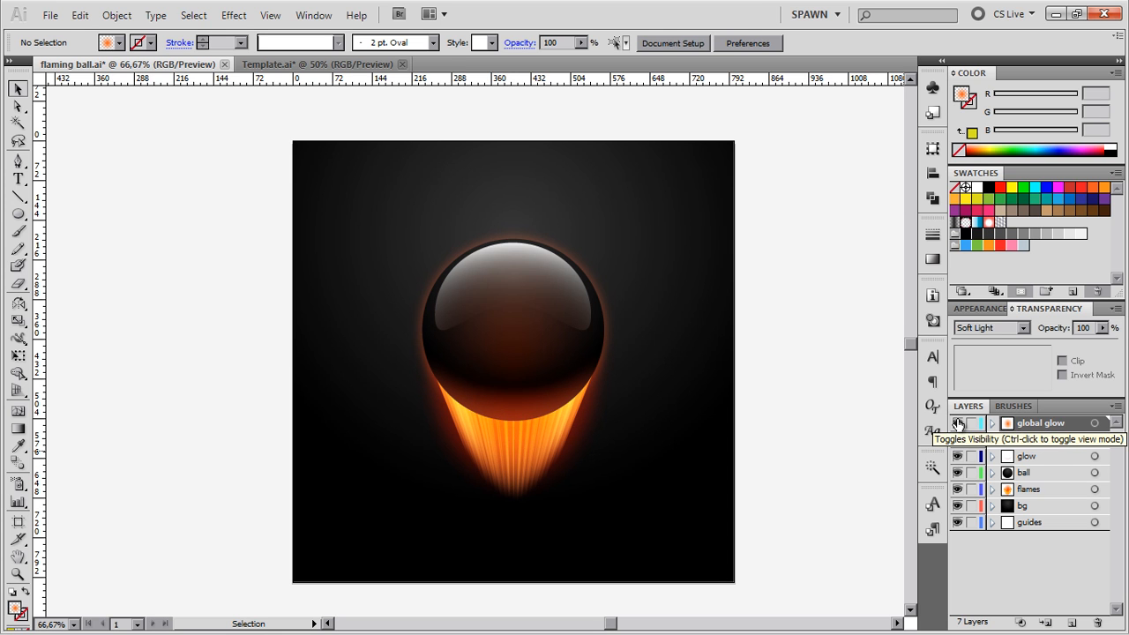
left_click(958, 424)
left_click(958, 423)
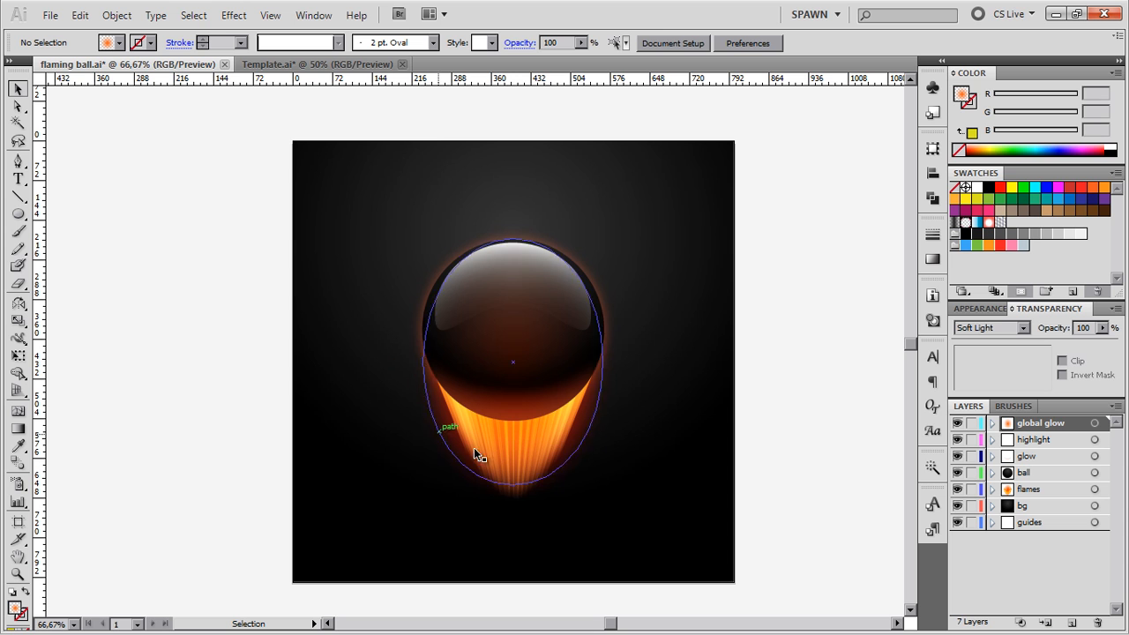
Scale the global glow ellipse very slightly about its centre and deselect it
left_click(610, 444)
key("s")
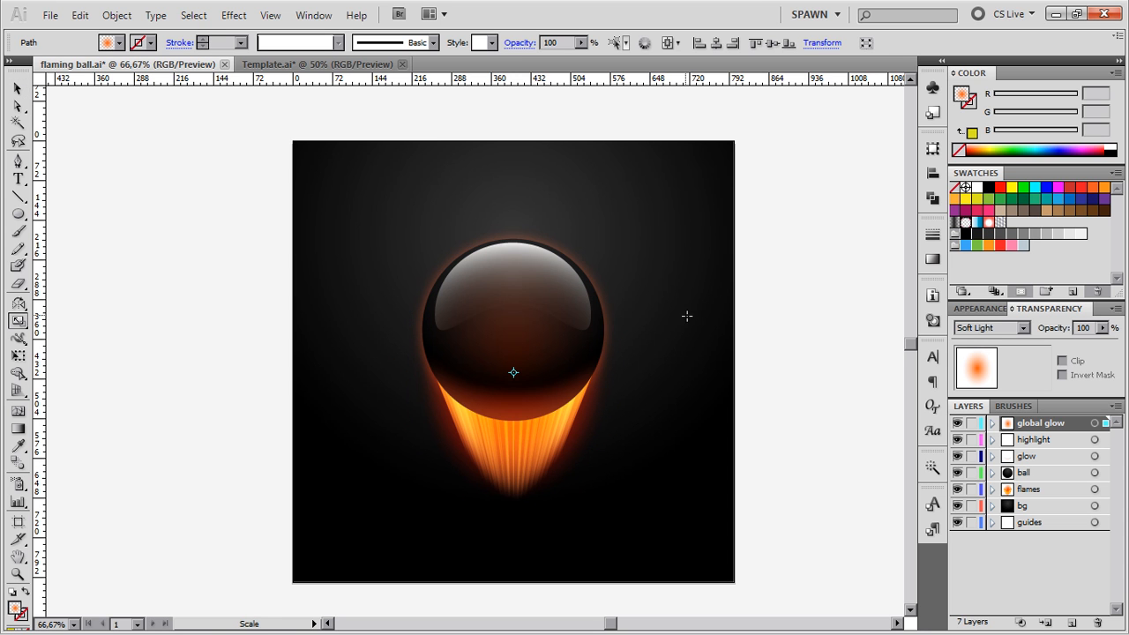
left_click_drag(693, 263, 695, 264)
key("v")
left_click(683, 277)
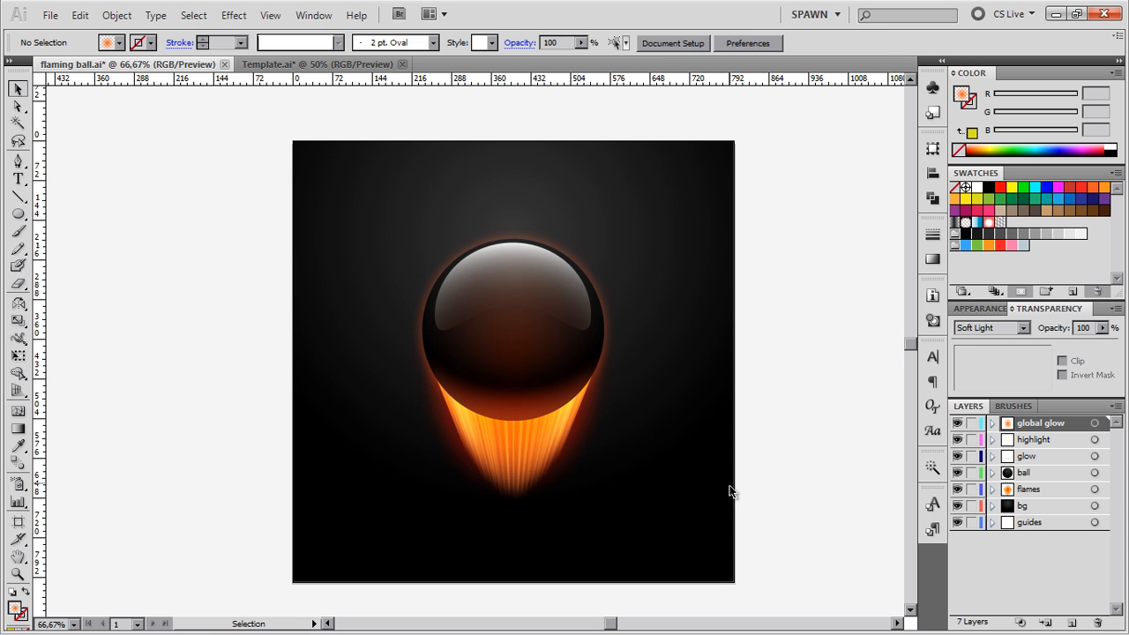
Check the artwork at a smaller view and toggle the global glow layer's visibility once more
key("ctrl+minus")
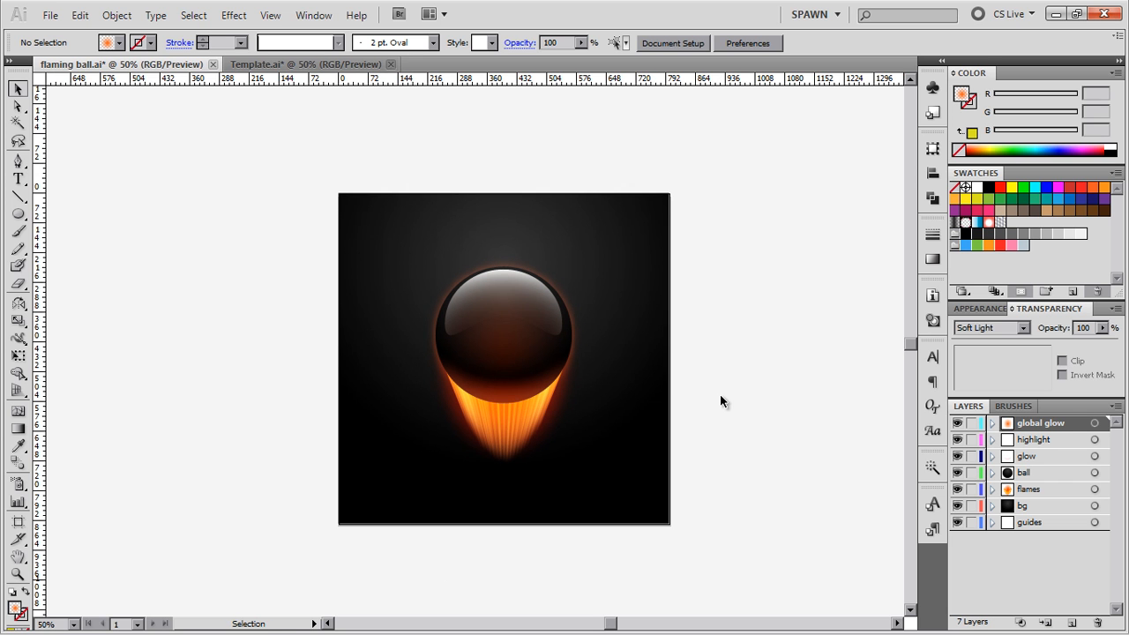
key("ctrl+plus")
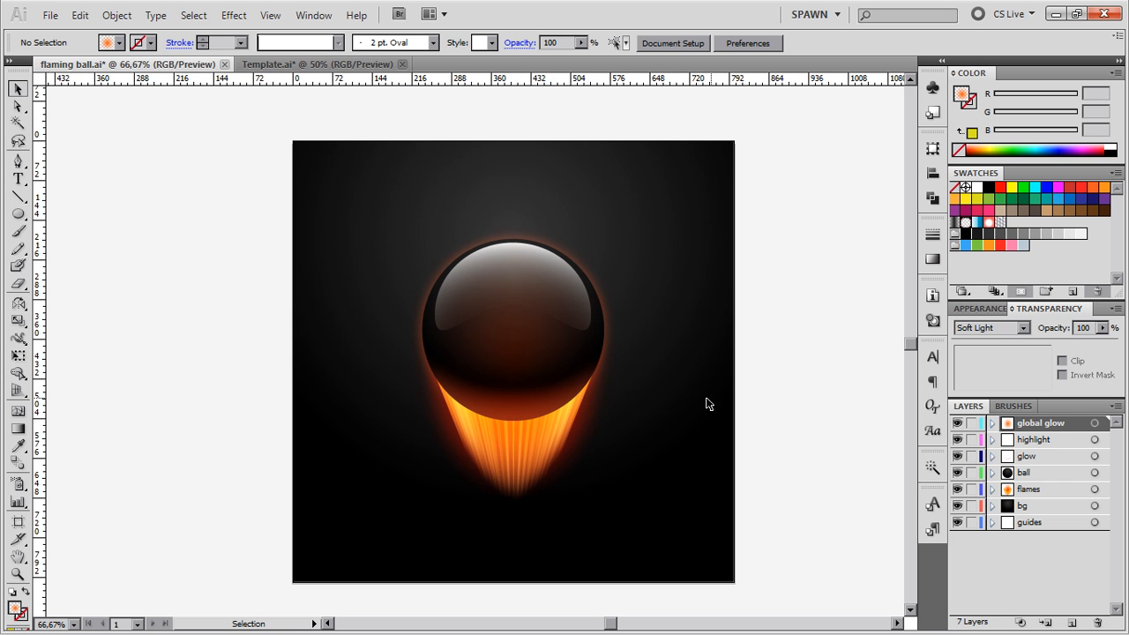
left_click(956, 424)
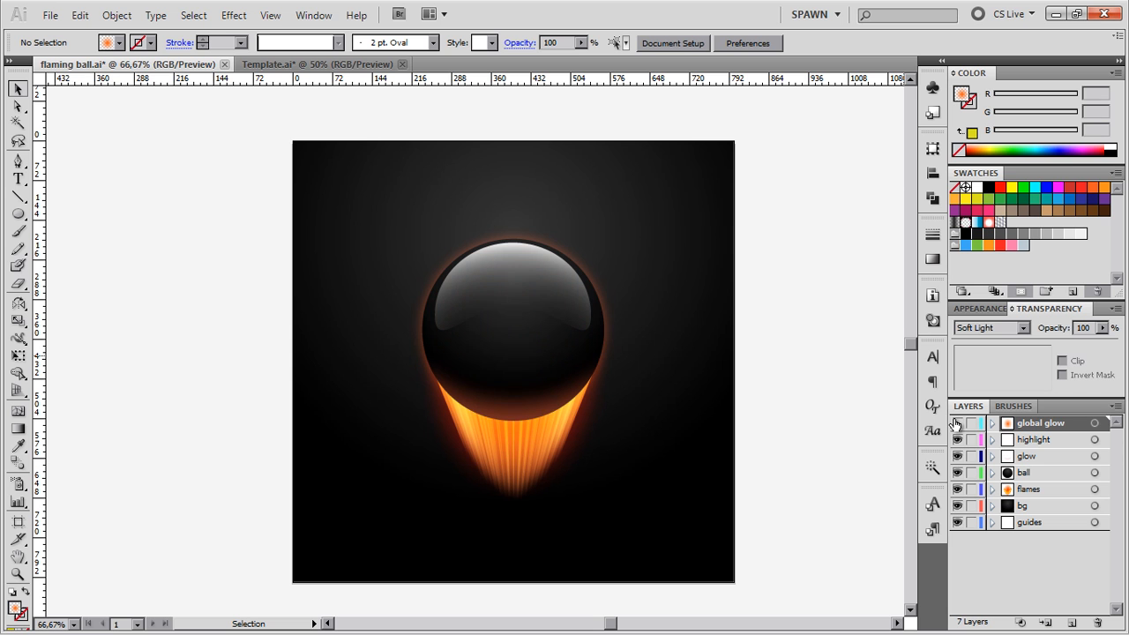
left_click(955, 424)
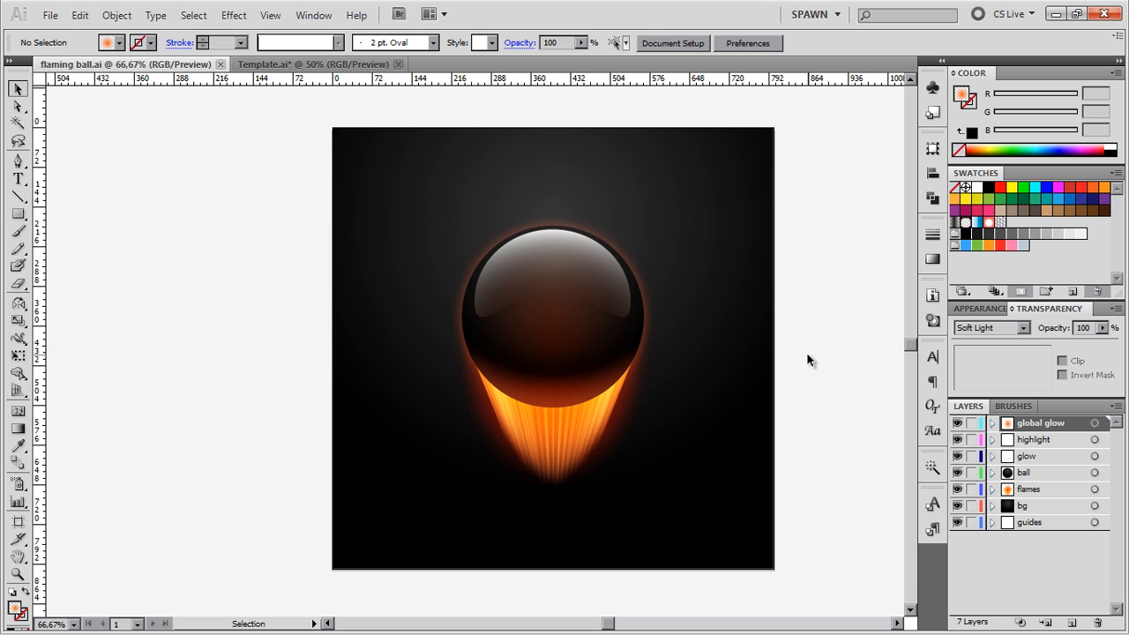
Add a layer directly above the glow layer and name it "star"
left_click(1035, 456)
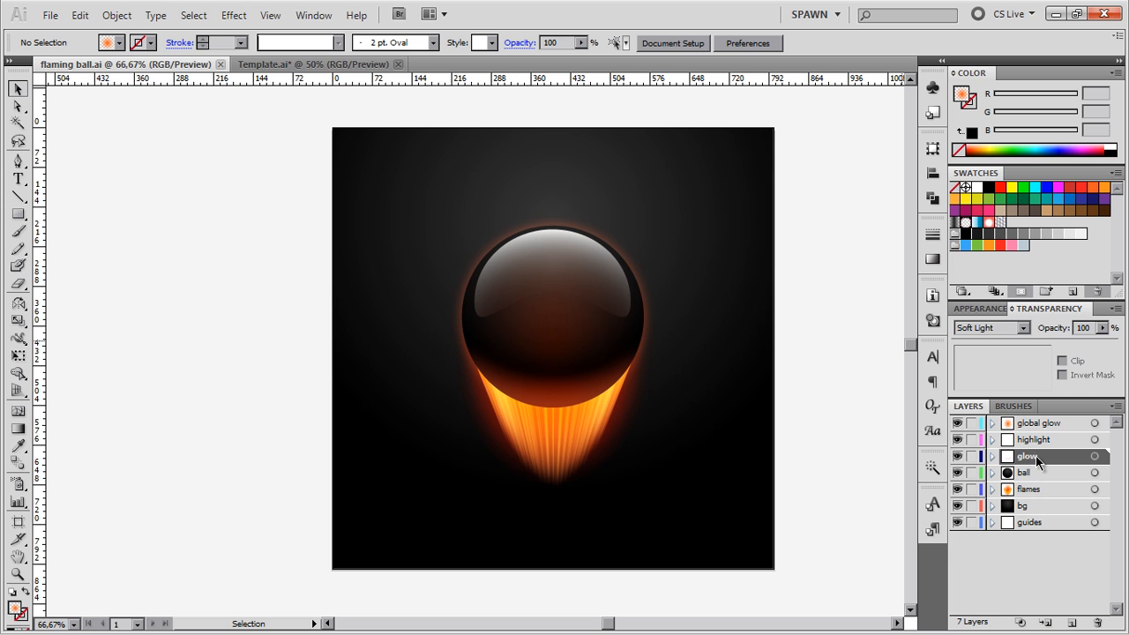
left_click(1071, 622)
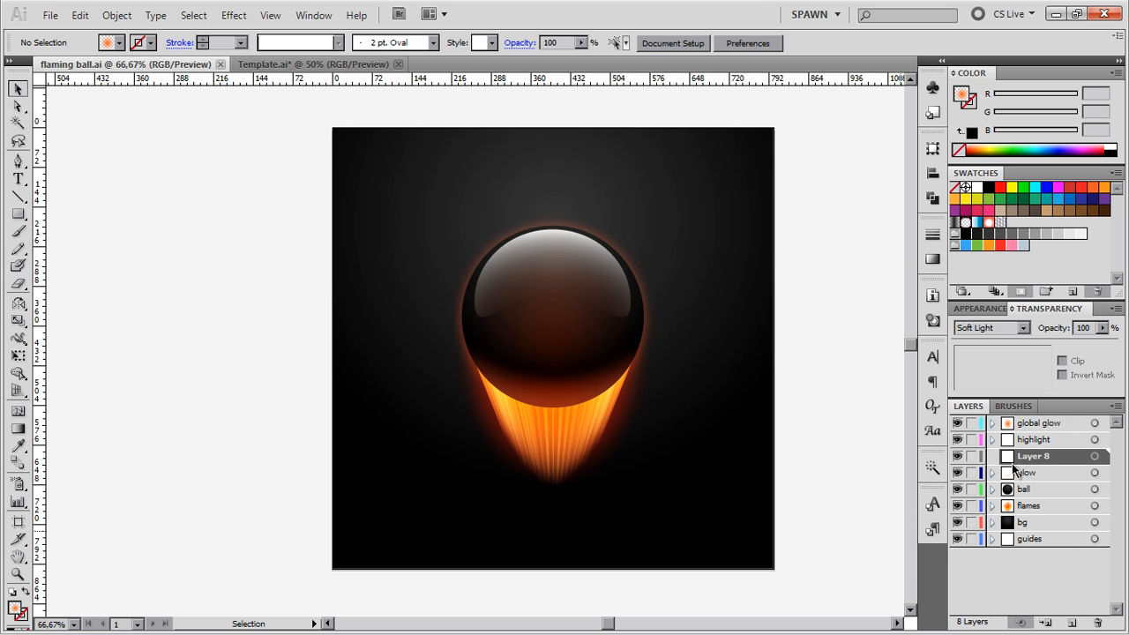
double_click(1021, 460)
type("star")
key("Return")
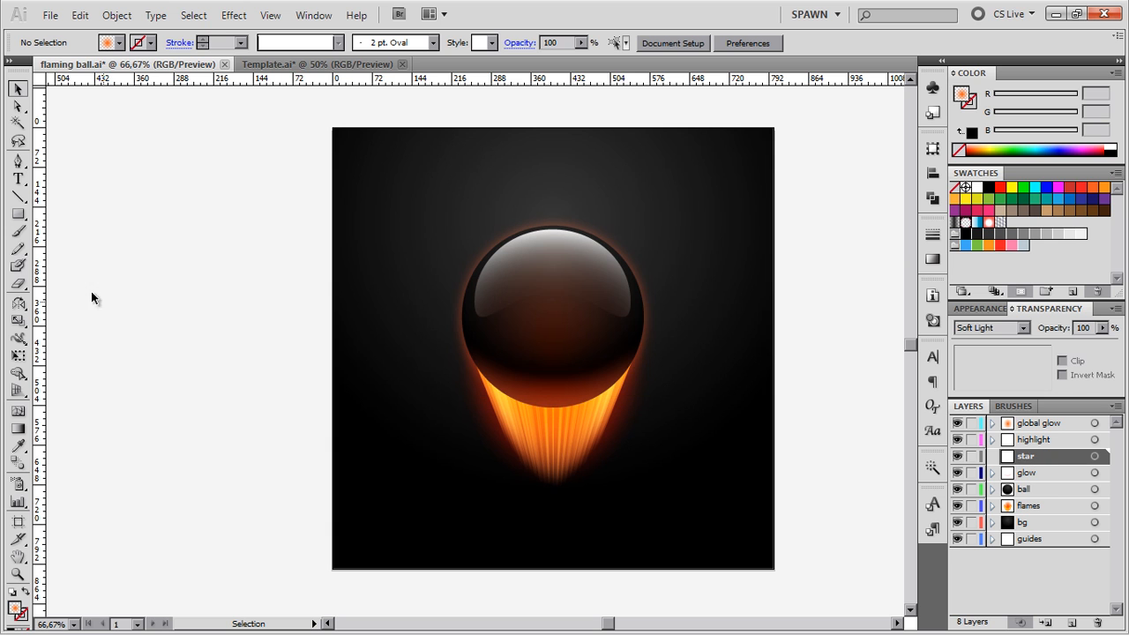
Draw a five-pointed star just above the ball's centre on the star layer, scale it down slightly, and fill it with black
left_click(16, 214)
left_click(70, 285)
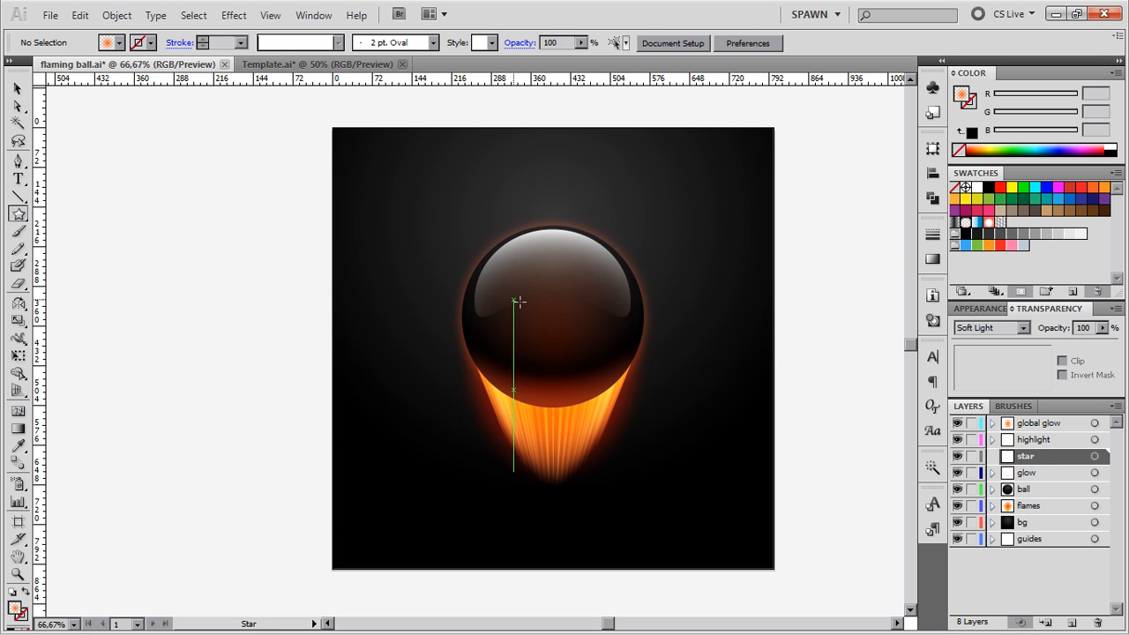
mouse_move(556, 314)
left_mouse_down()
mouse_move(583, 352)
mouse_move(601, 354)
mouse_move(584, 353)
mouse_move(576, 321)
left_mouse_up()
key("v")
key("s")
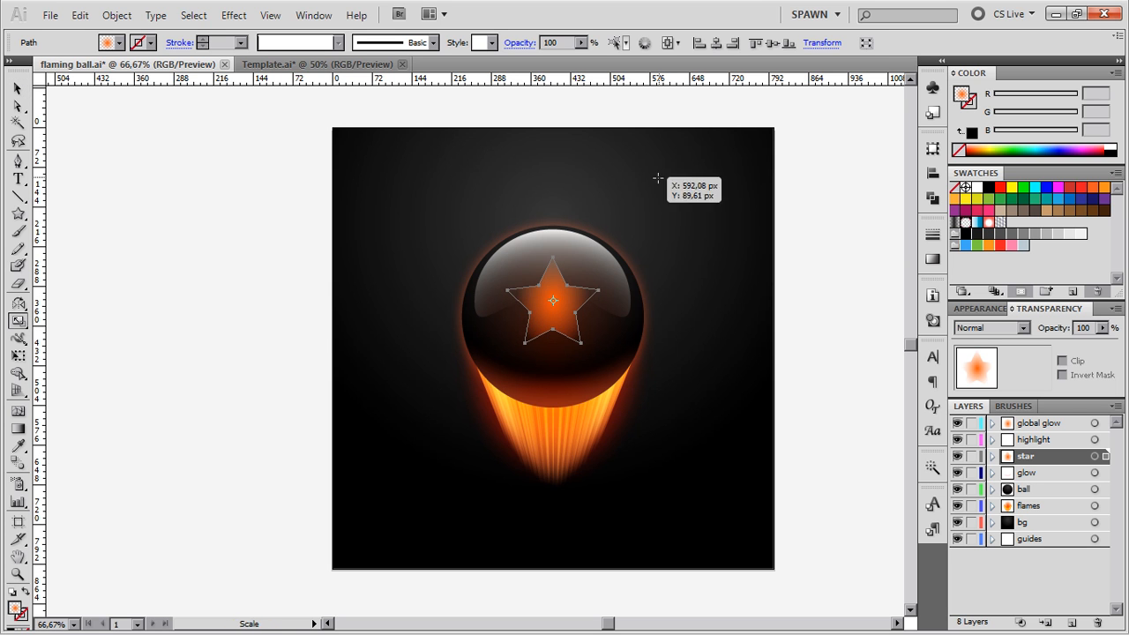
left_click(989, 187)
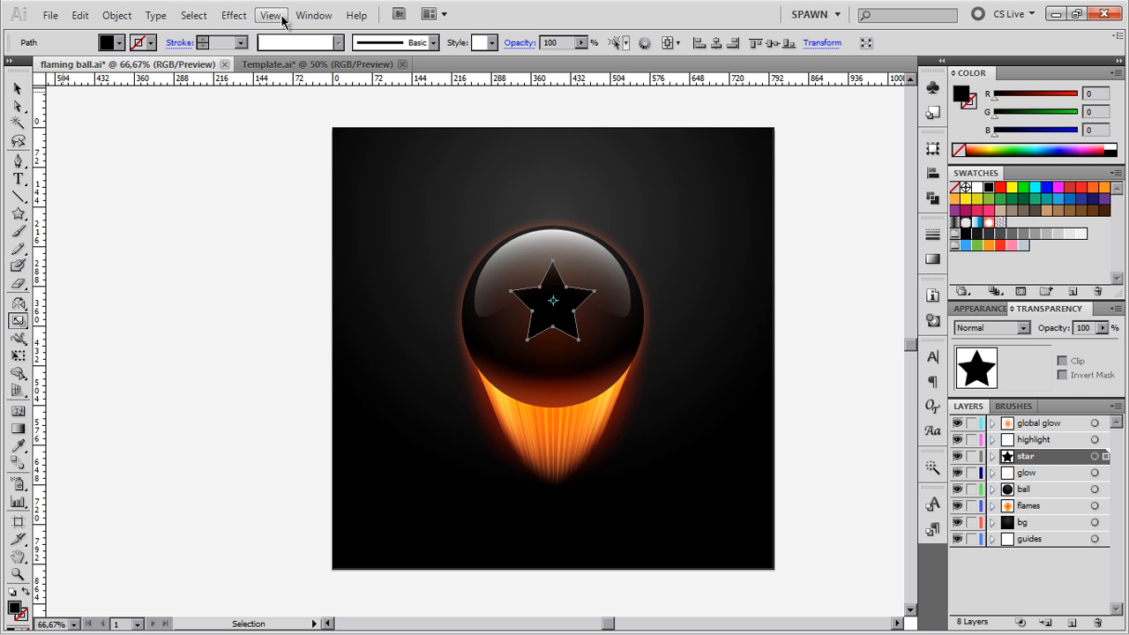
Apply an Inflate warp effect to the star with a 16% bend and 0% horizontal and vertical distortion
left_click(234, 16)
mouse_move(265, 221)
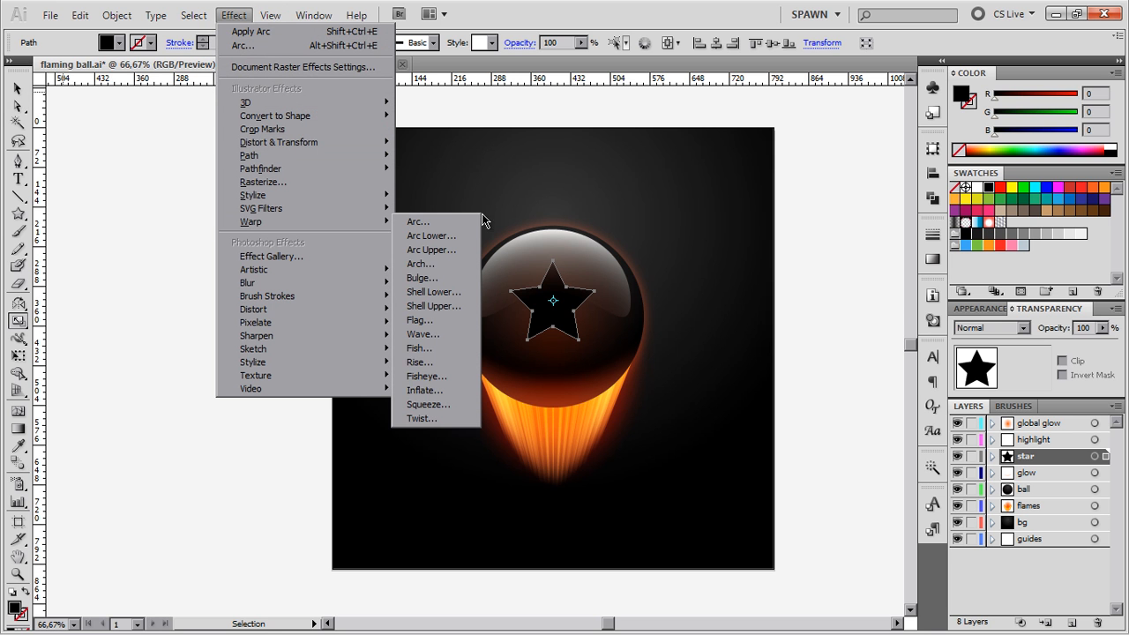
left_click(439, 391)
left_click_drag(914, 255, 835, 257)
left_click_drag(917, 342, 821, 323)
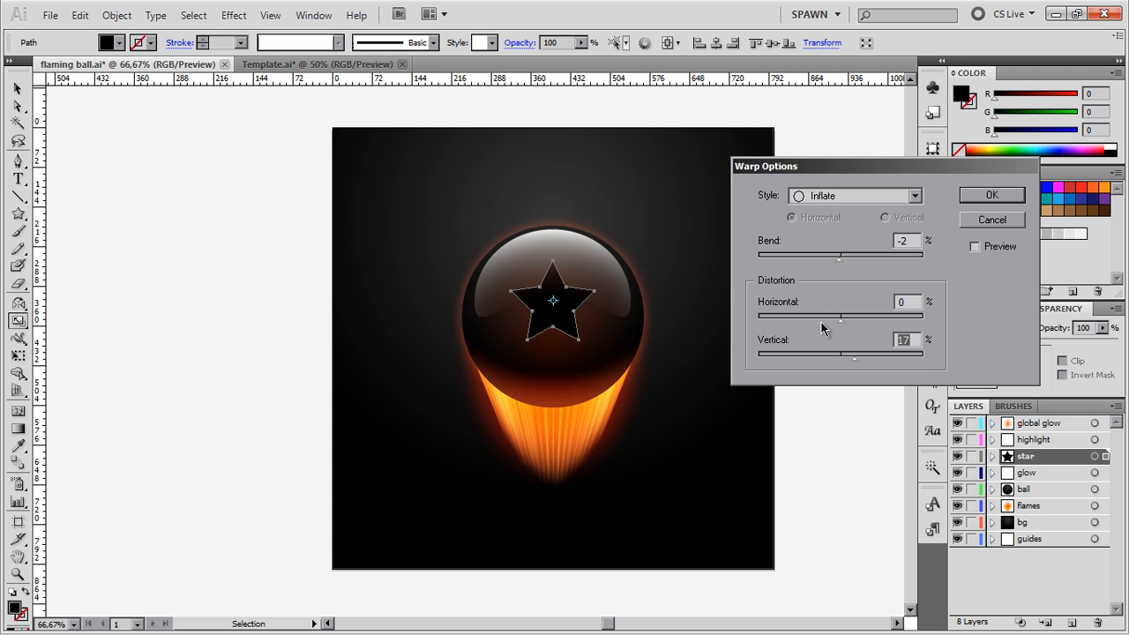
left_click(976, 247)
left_click_drag(839, 255, 853, 256)
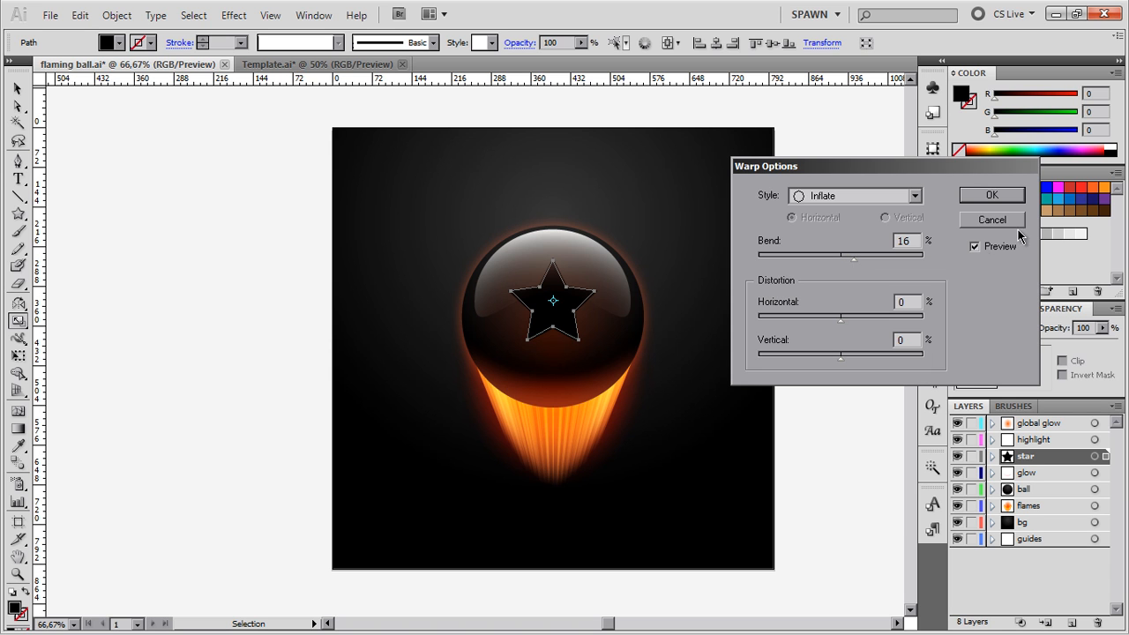
left_click(992, 195)
Expand the appearance of the warped star and deselect it
left_click(118, 16)
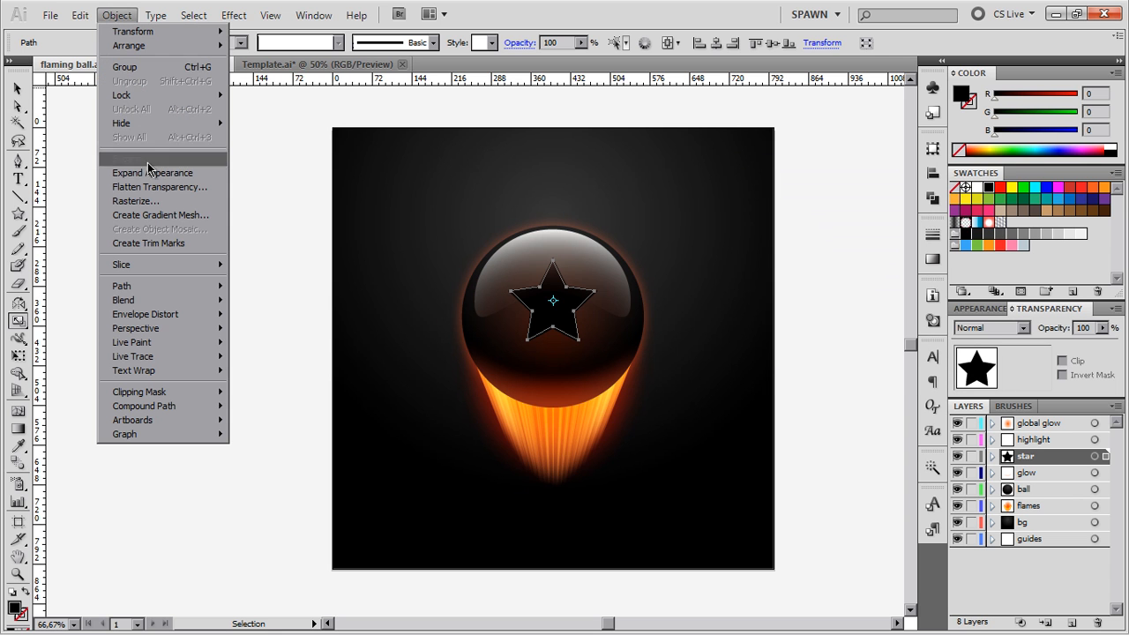
left_click(146, 174)
left_click(18, 90)
left_click(827, 300)
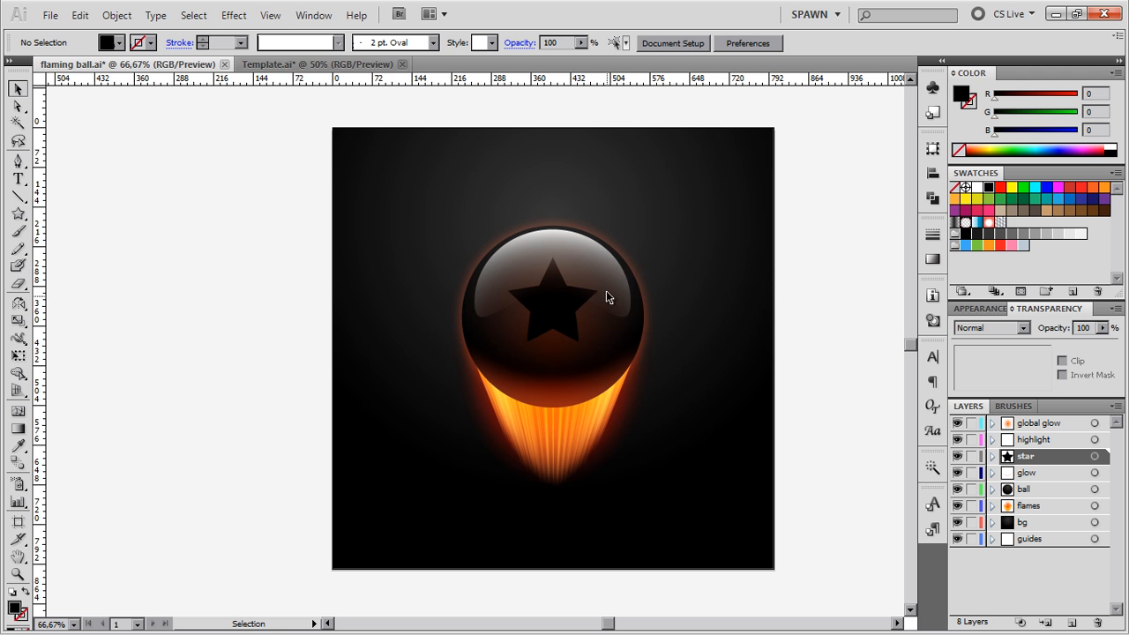
Scale the star down slightly, move it up a little on the ball, and deselect it
scroll(603, 280, "up", 2)
left_click(575, 306)
key("s")
left_click_drag(698, 161, 683, 174)
key("v")
scroll(547, 267, "down", 1)
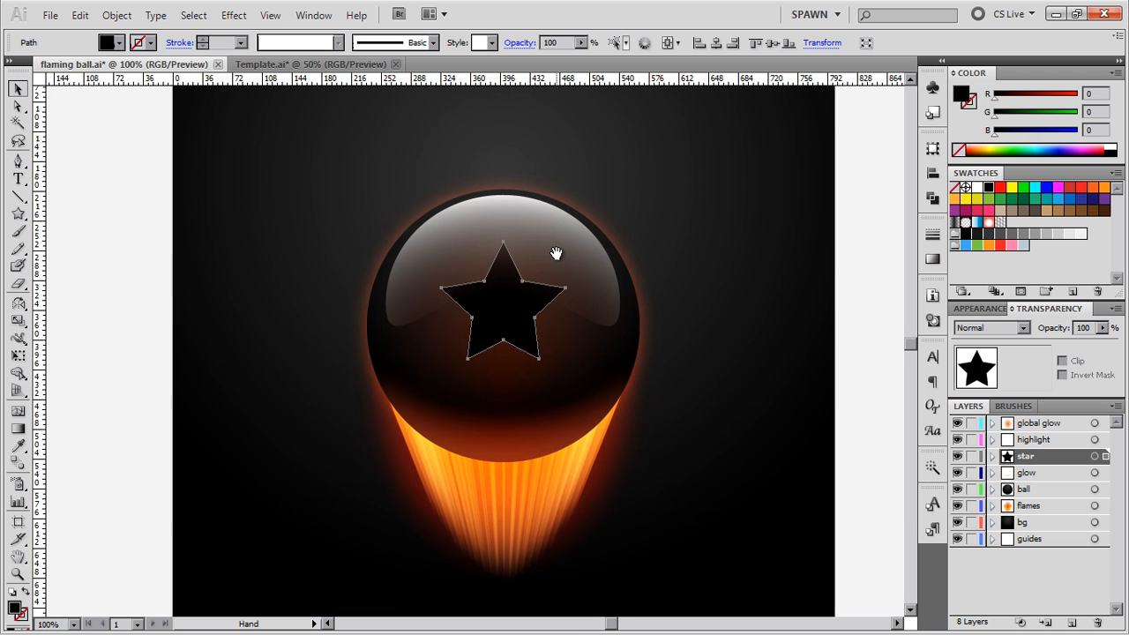
left_click_drag(539, 285, 538, 278)
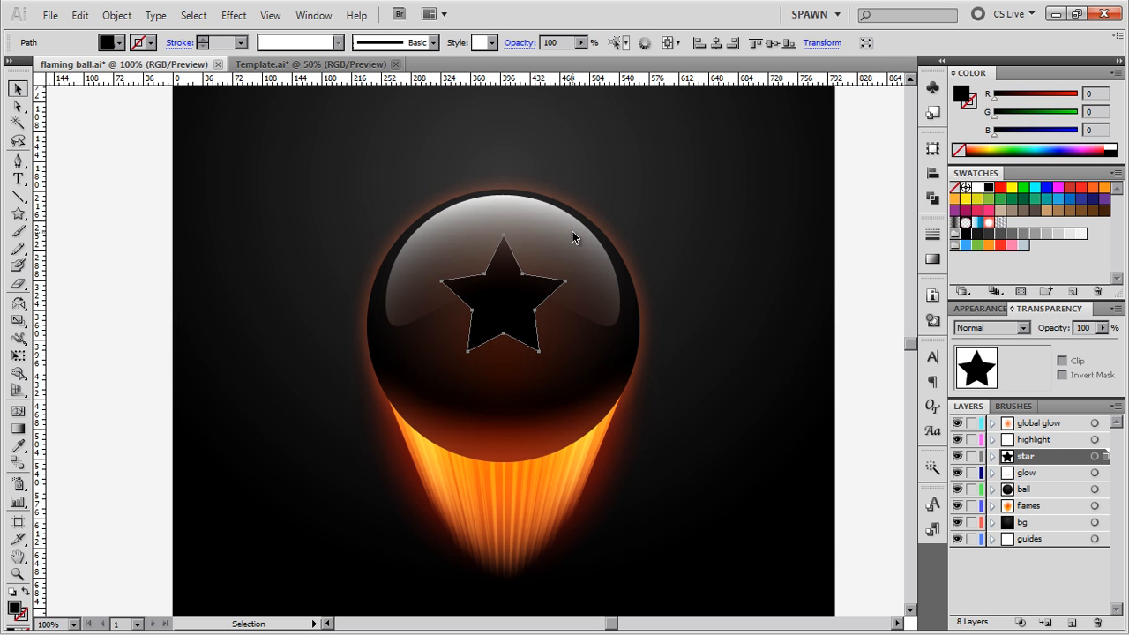
key("ctrl+shift+a")
scroll(573, 232, "down", 1)
left_click_drag(583, 217, 586, 216)
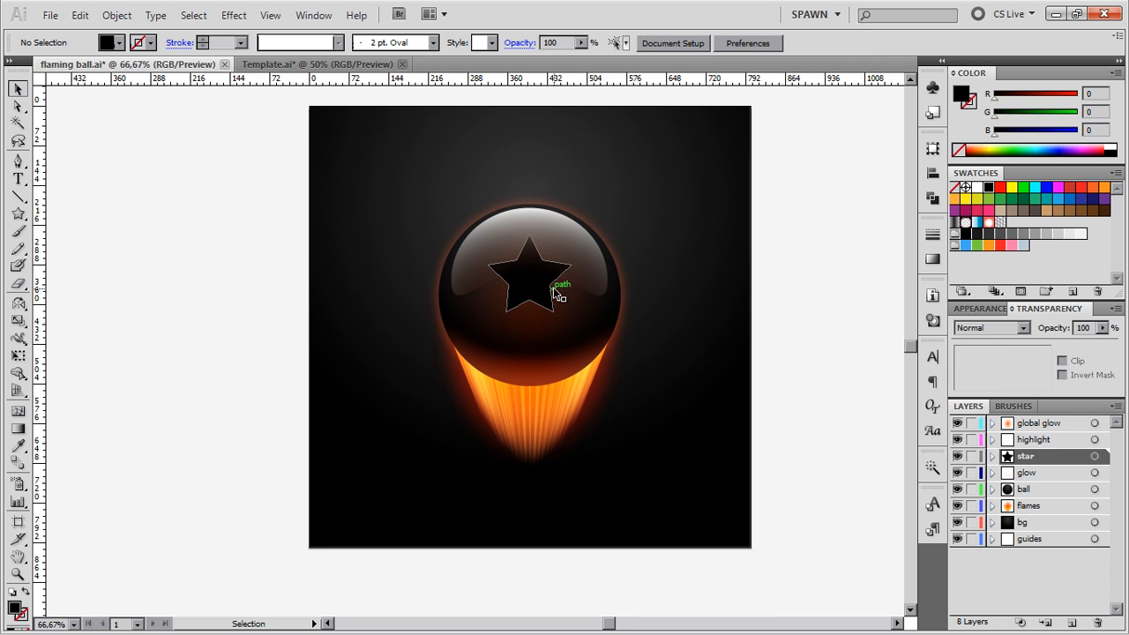
left_click(554, 294)
key("ctrl+shift+a")
Place a copy of the star level with the original on the dark background beside the ball
left_click_drag(600, 292, 502, 327)
left_click_drag(617, 350, 650, 339)
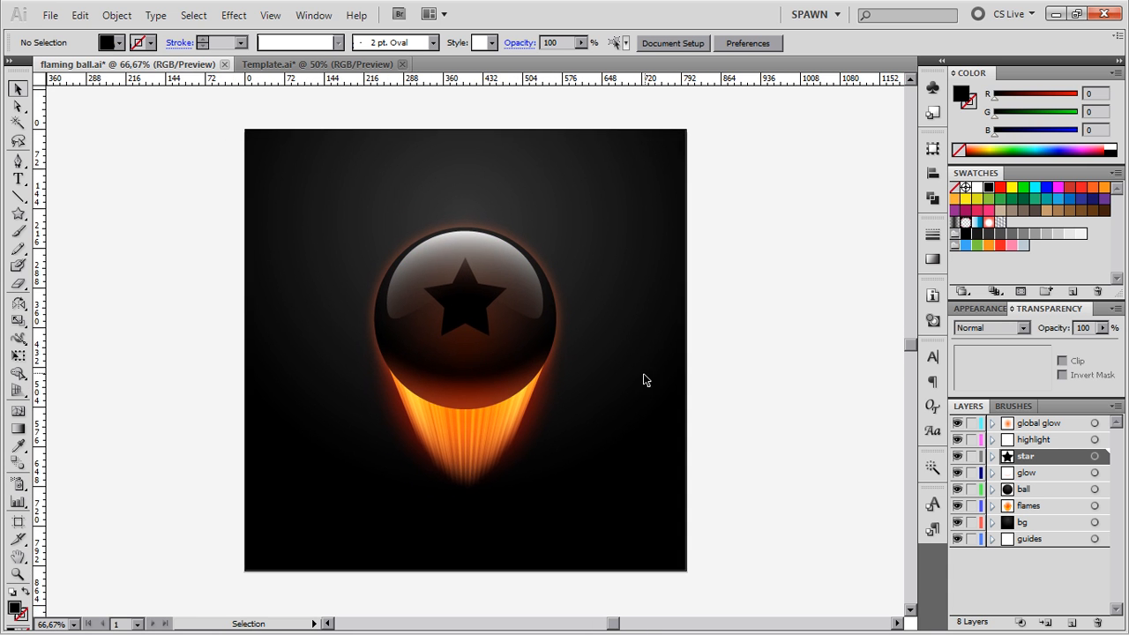
left_click_drag(485, 323, 554, 389)
scroll(623, 339, "up", 2)
left_click(552, 464)
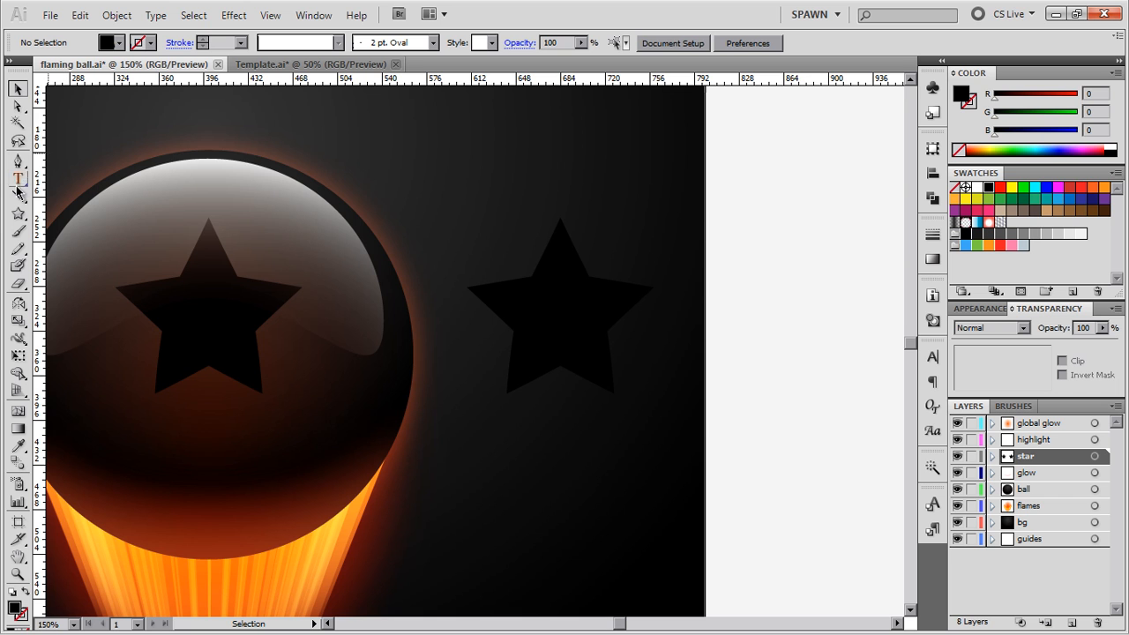
Delete the upper tip and its two neighbouring inner anchor points from the copied star, leaving an open path
key("a")
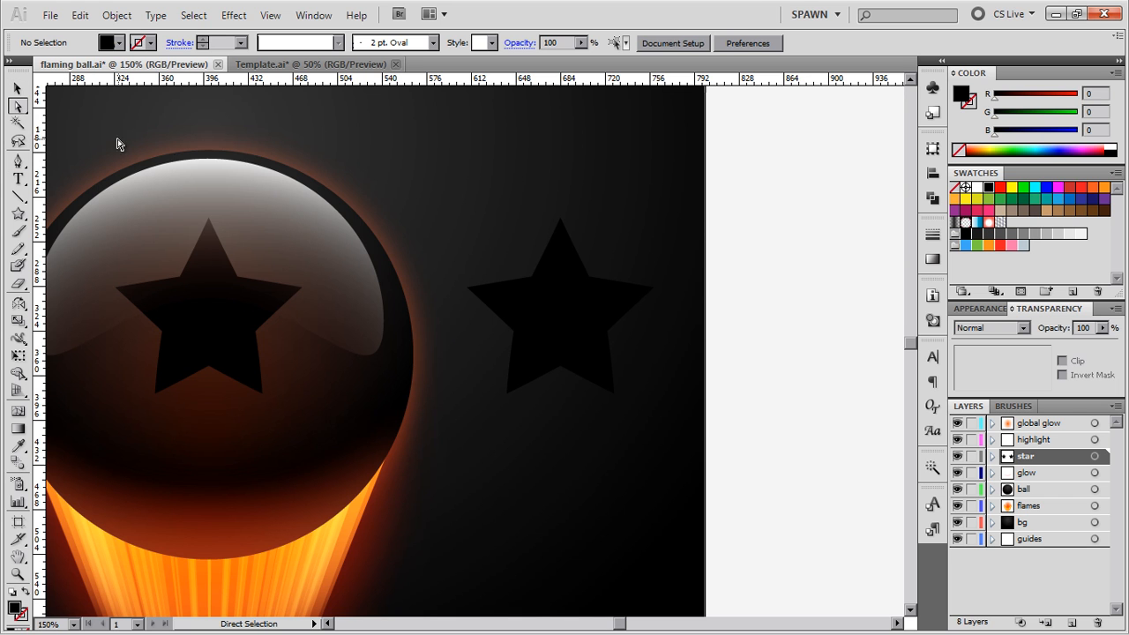
left_click_drag(504, 191, 620, 297)
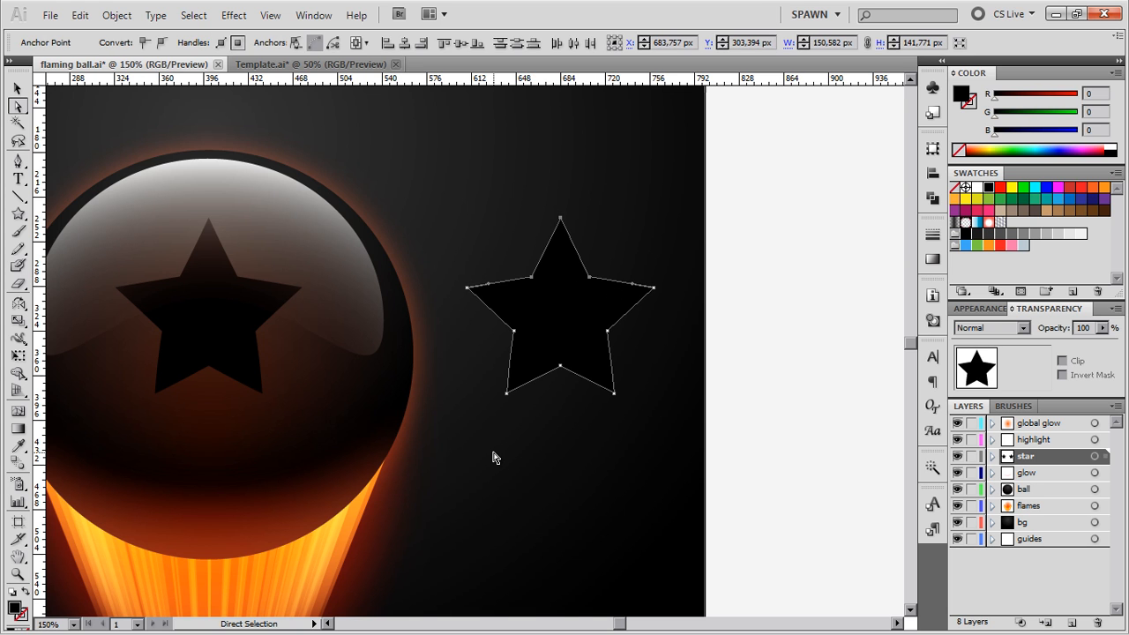
key("Delete")
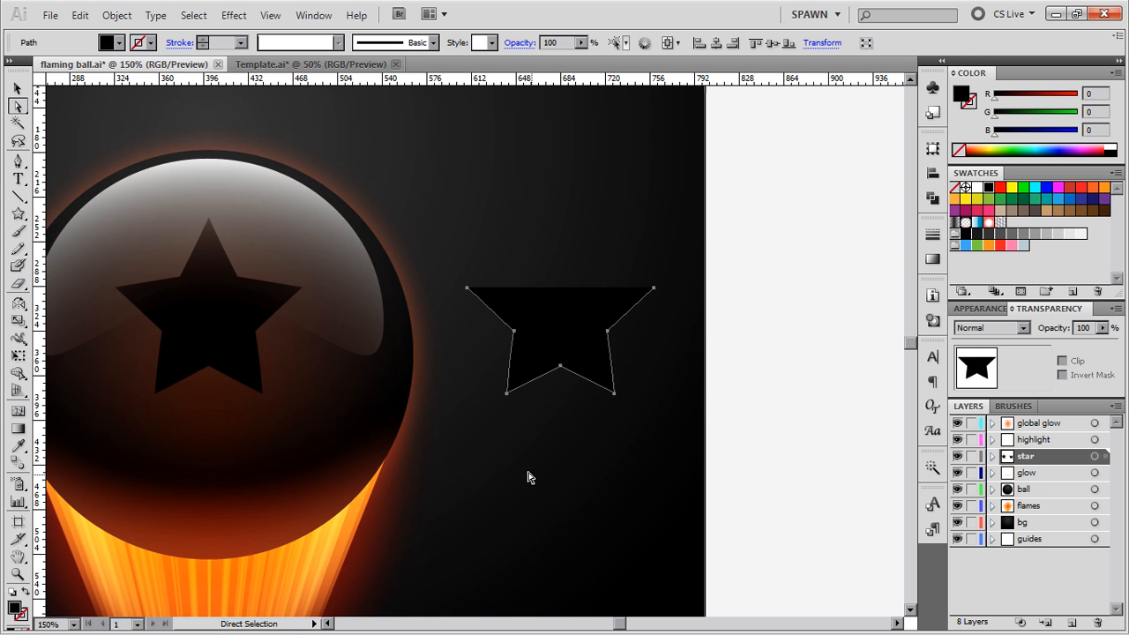
Remove the fill from the open star path and give it a white stroke
left_click(17, 89)
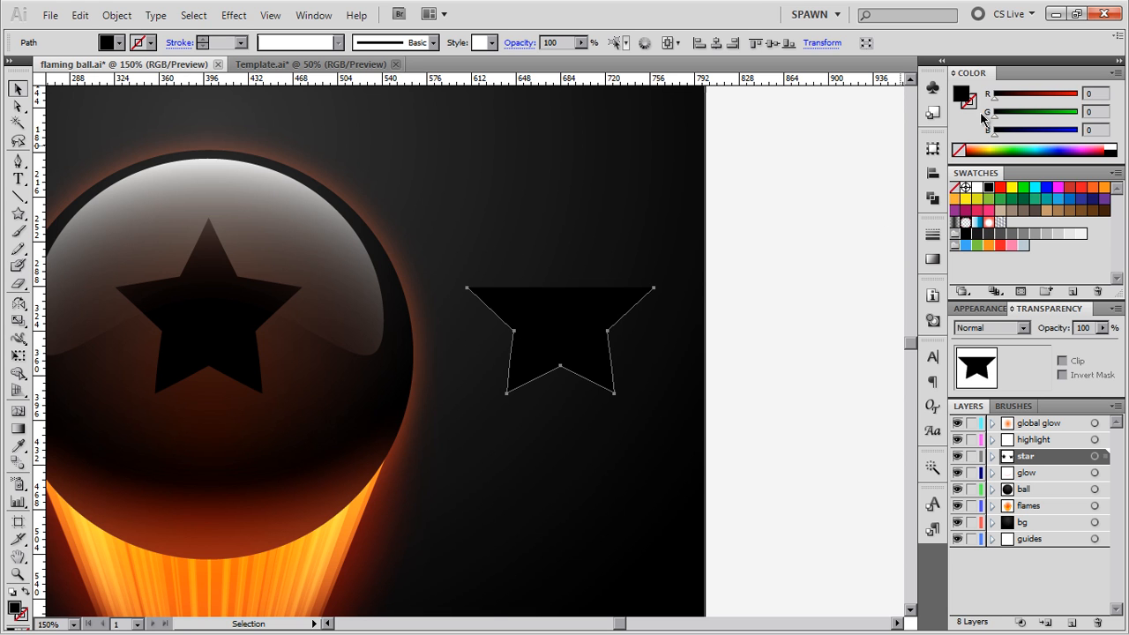
left_click(964, 150)
key("x")
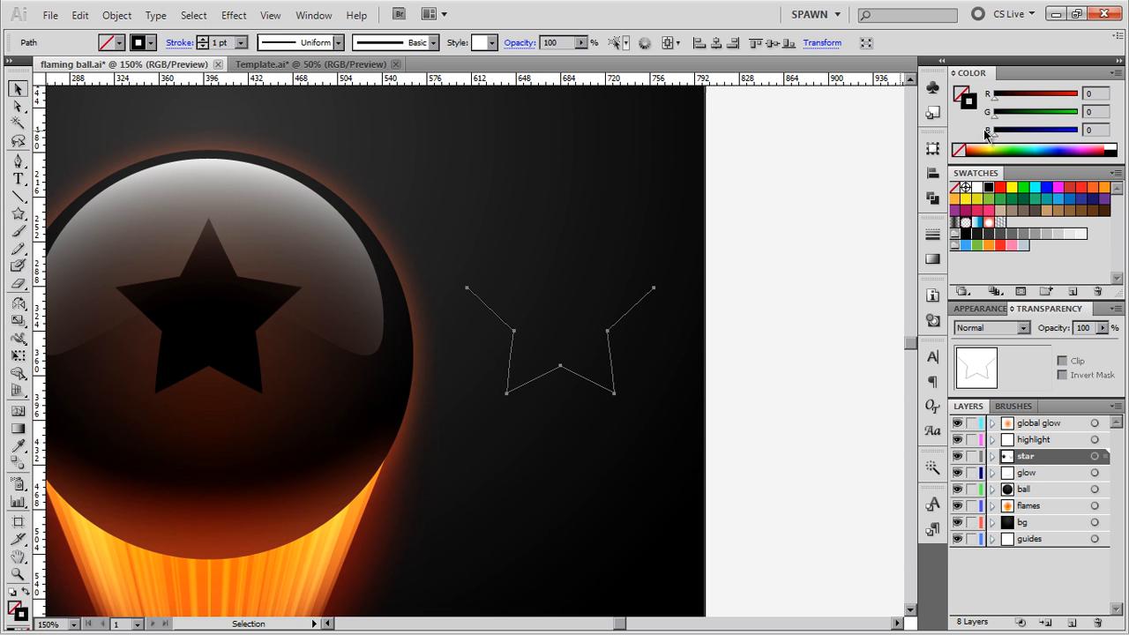
left_click(977, 186)
left_click_drag(501, 301, 600, 295)
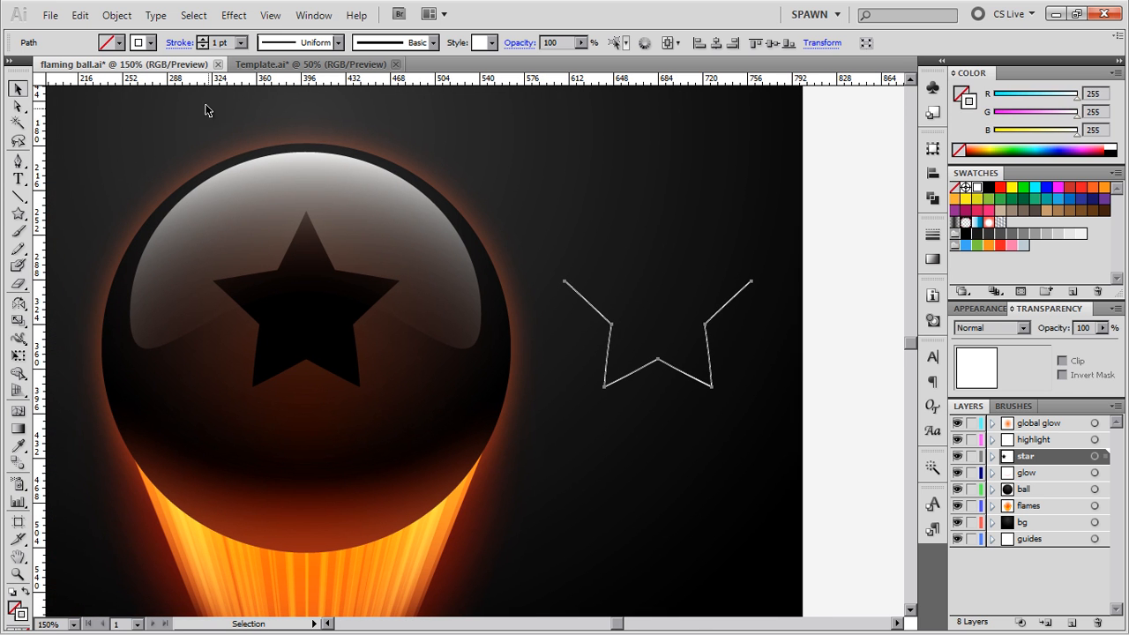
Apply the lens-shaped variable width profile that tapers at both ends to the white star outline
left_click(323, 43)
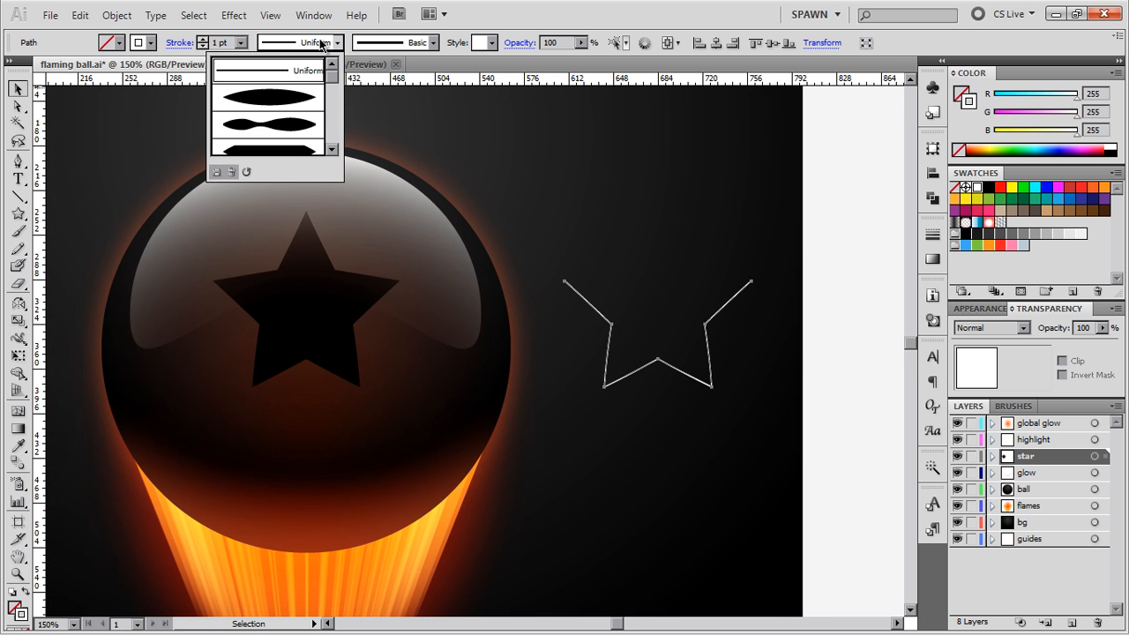
left_click(277, 99)
left_click_drag(402, 234, 488, 231)
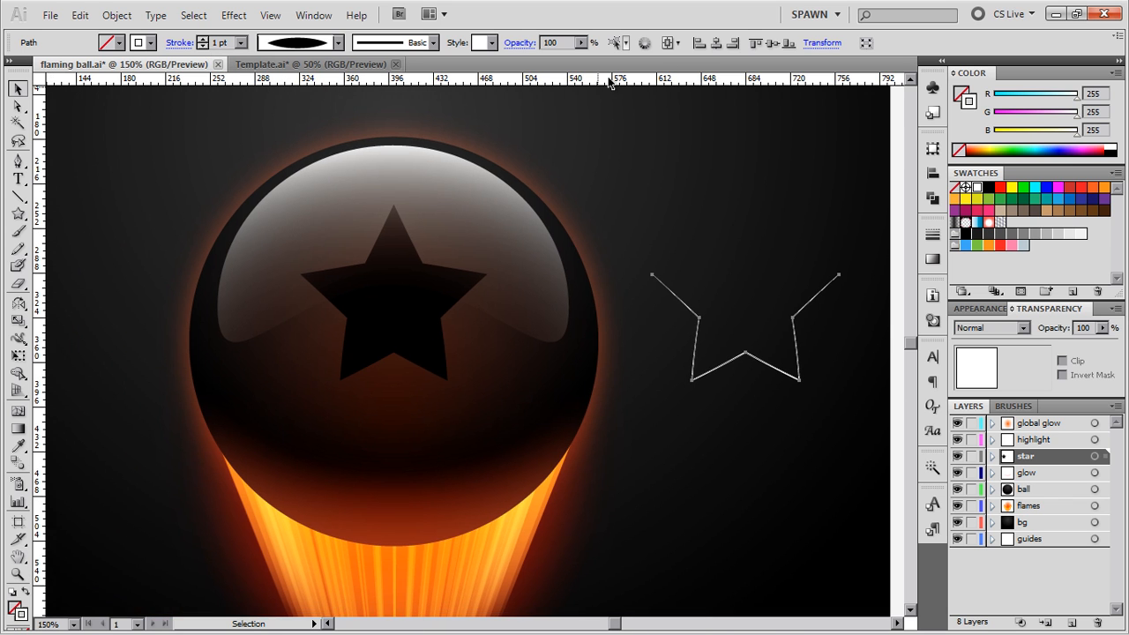
Centre the white outline horizontally so it sits on the black star's edge, deselect it and check the whole artwork
left_click(717, 44)
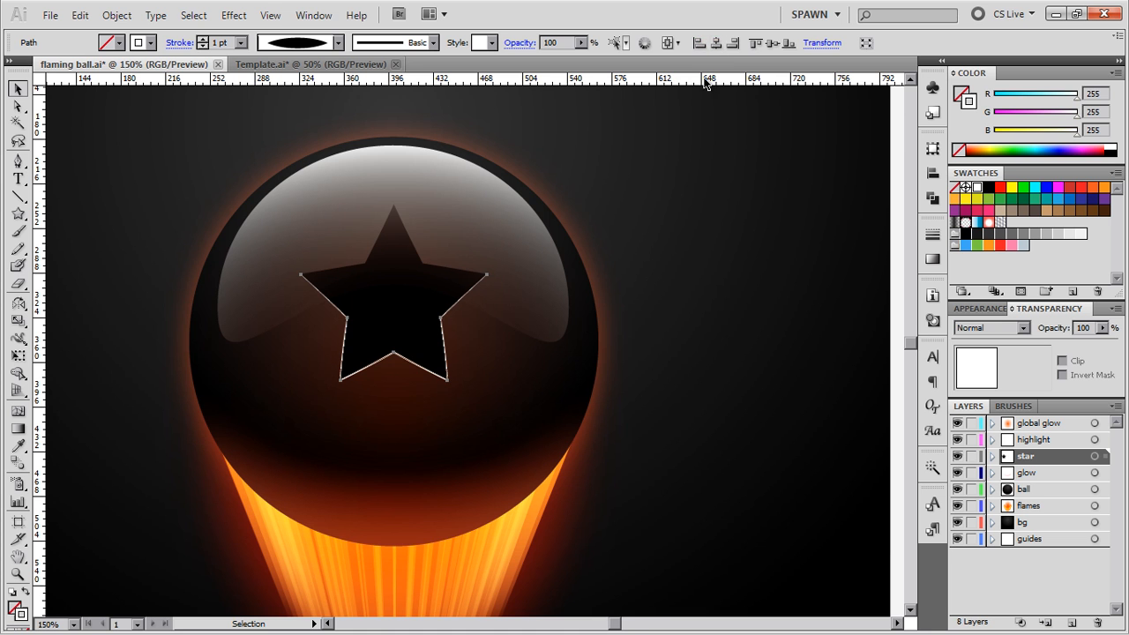
left_click(679, 251)
left_click_drag(679, 251, 731, 255)
key("ctrl+minus")
key("ctrl+minus")
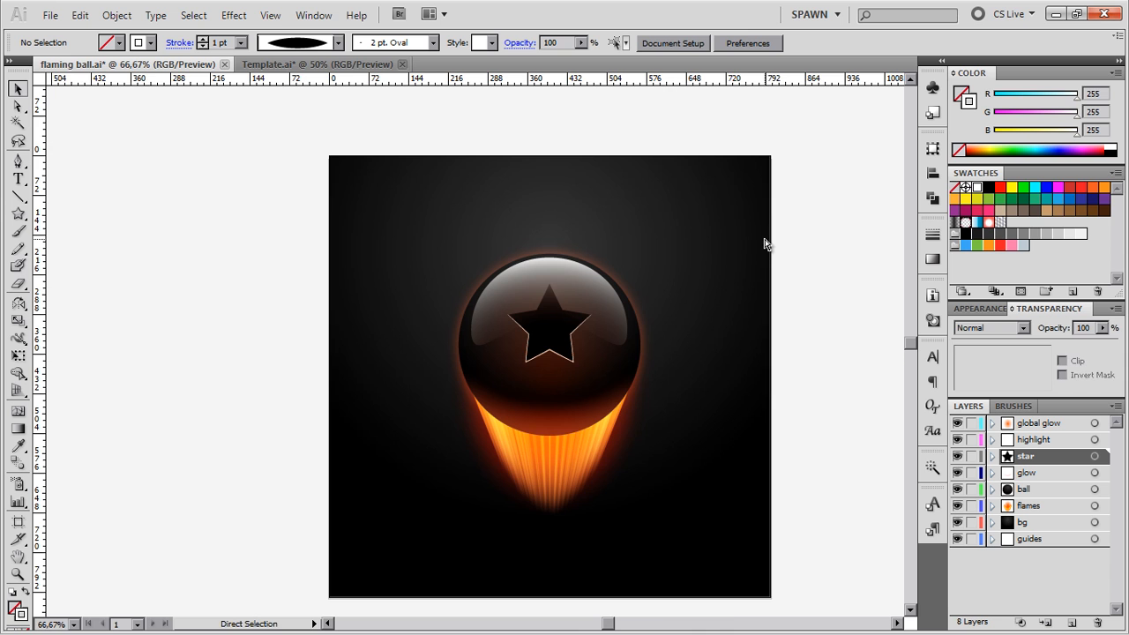
key("ctrl+0")
key("ctrl+minus")
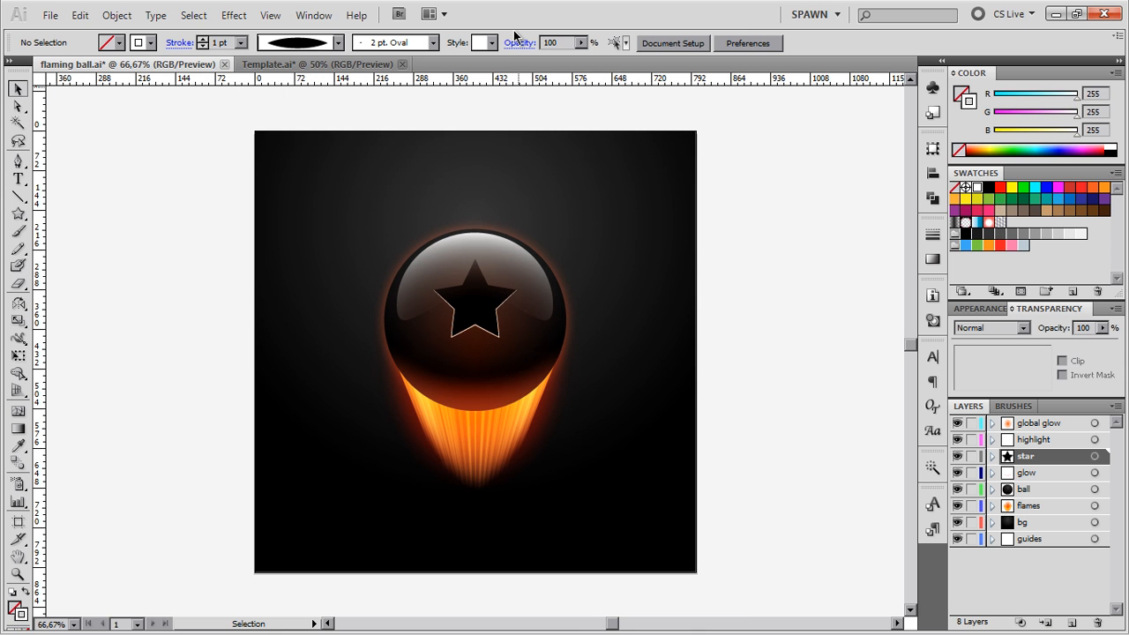